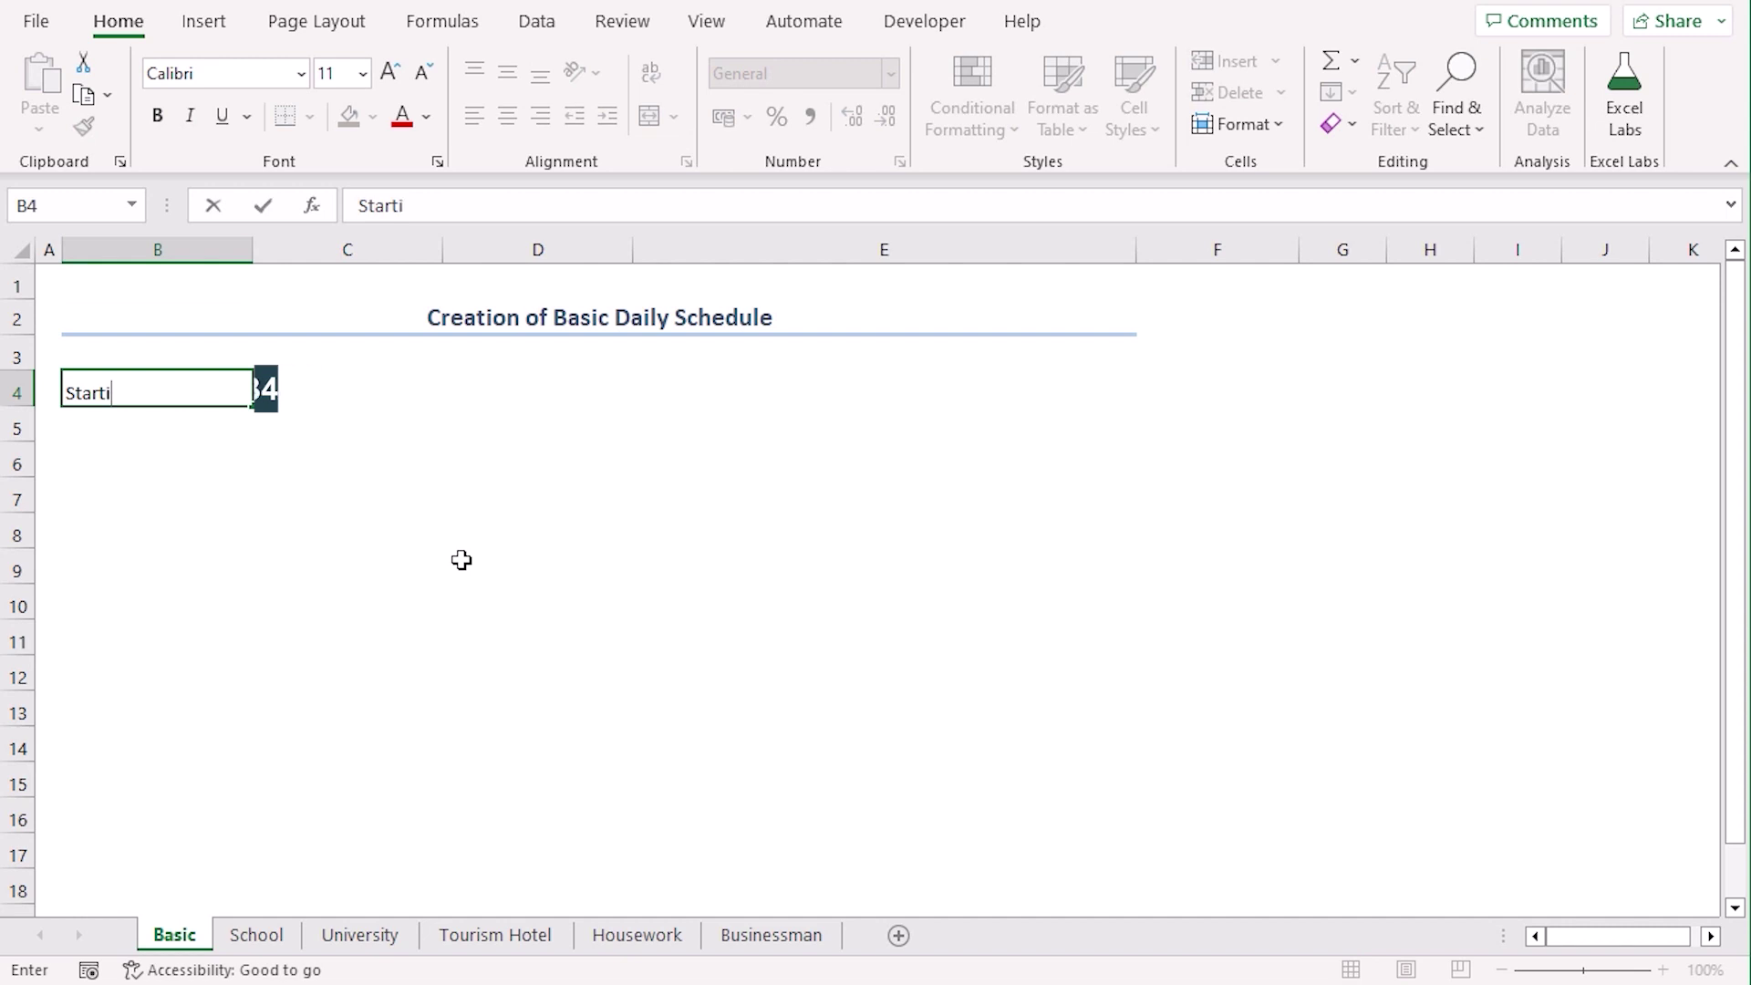
Enter the headers Starting Time, Ending Time, Duration and Task across B4:E4
{"action": "key", "text": "Tab"}
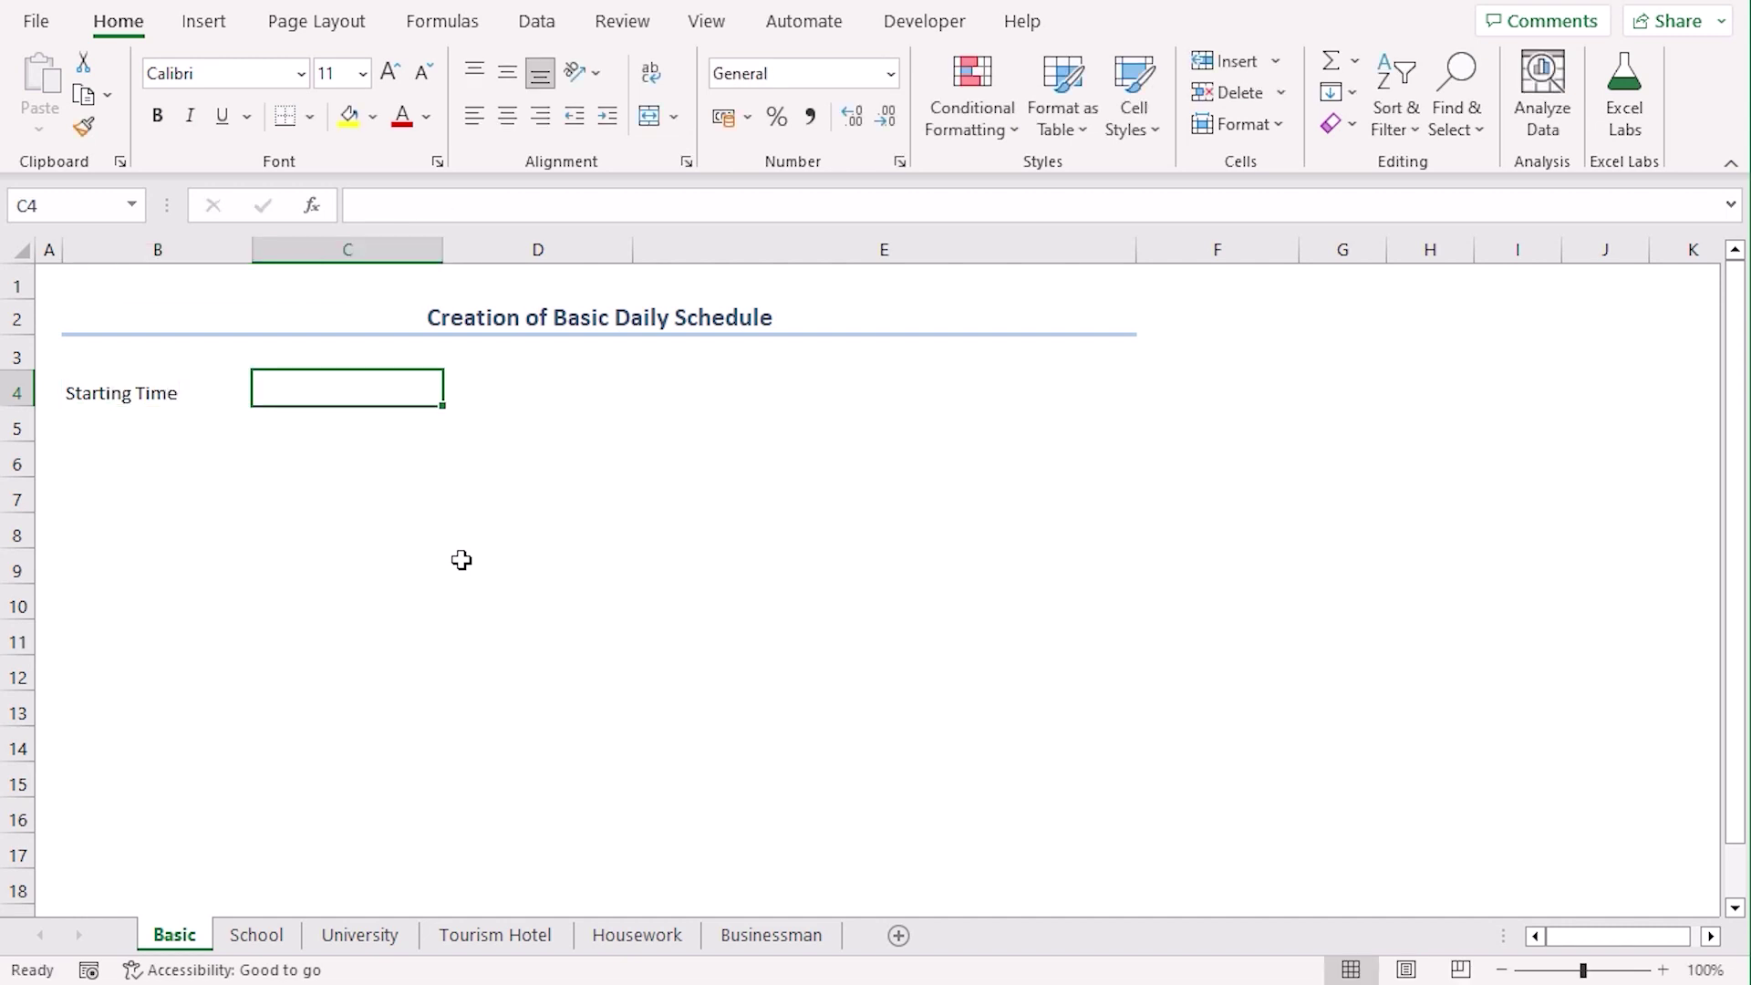
{"action": "type", "text": "Ending Time"}
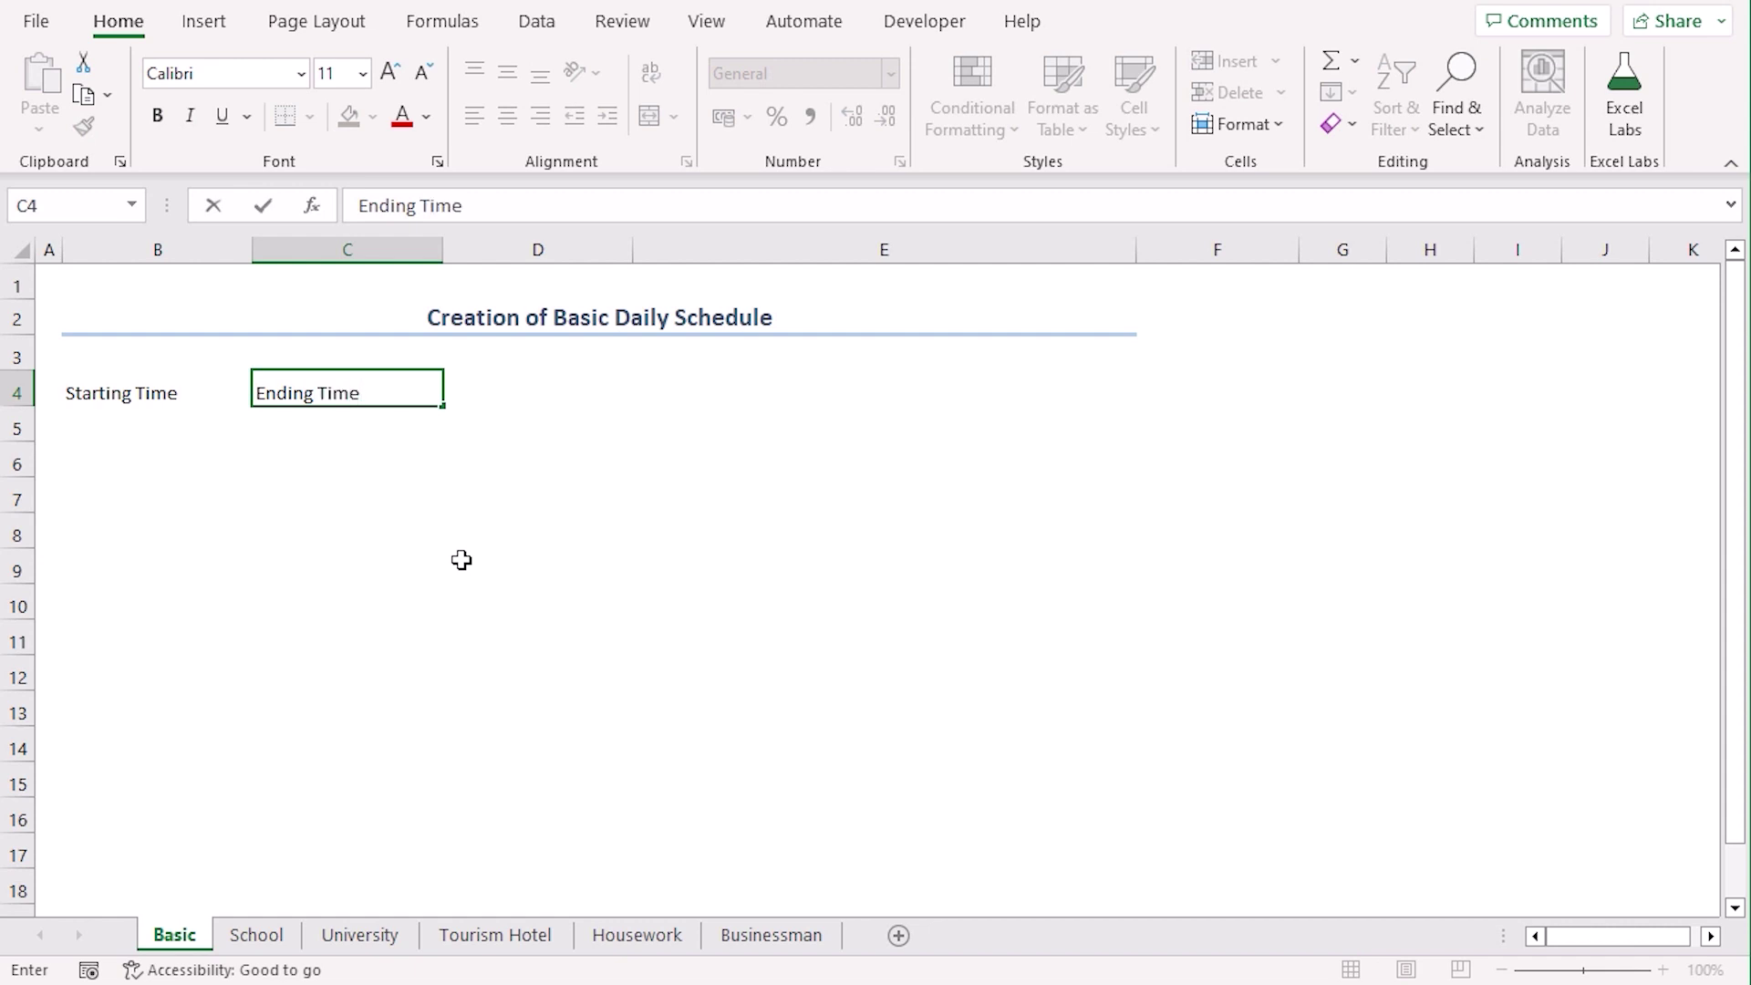
{"action": "key", "text": "Tab"}
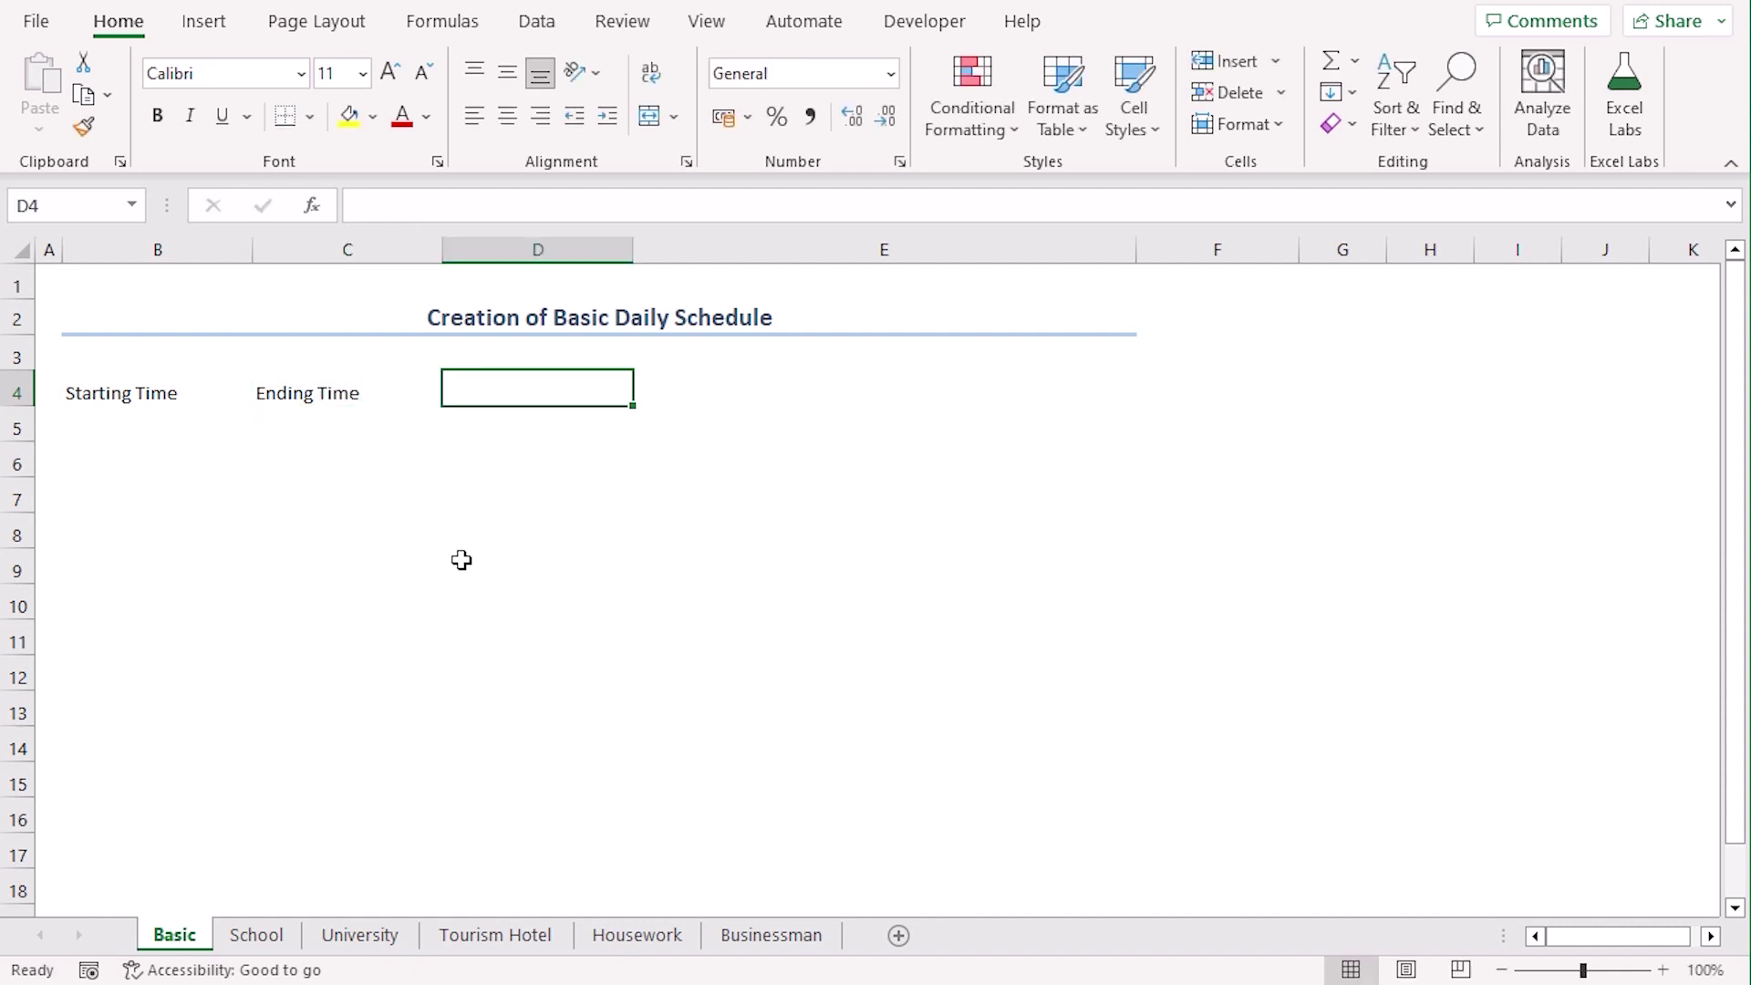
{"action": "type", "text": "Duration"}
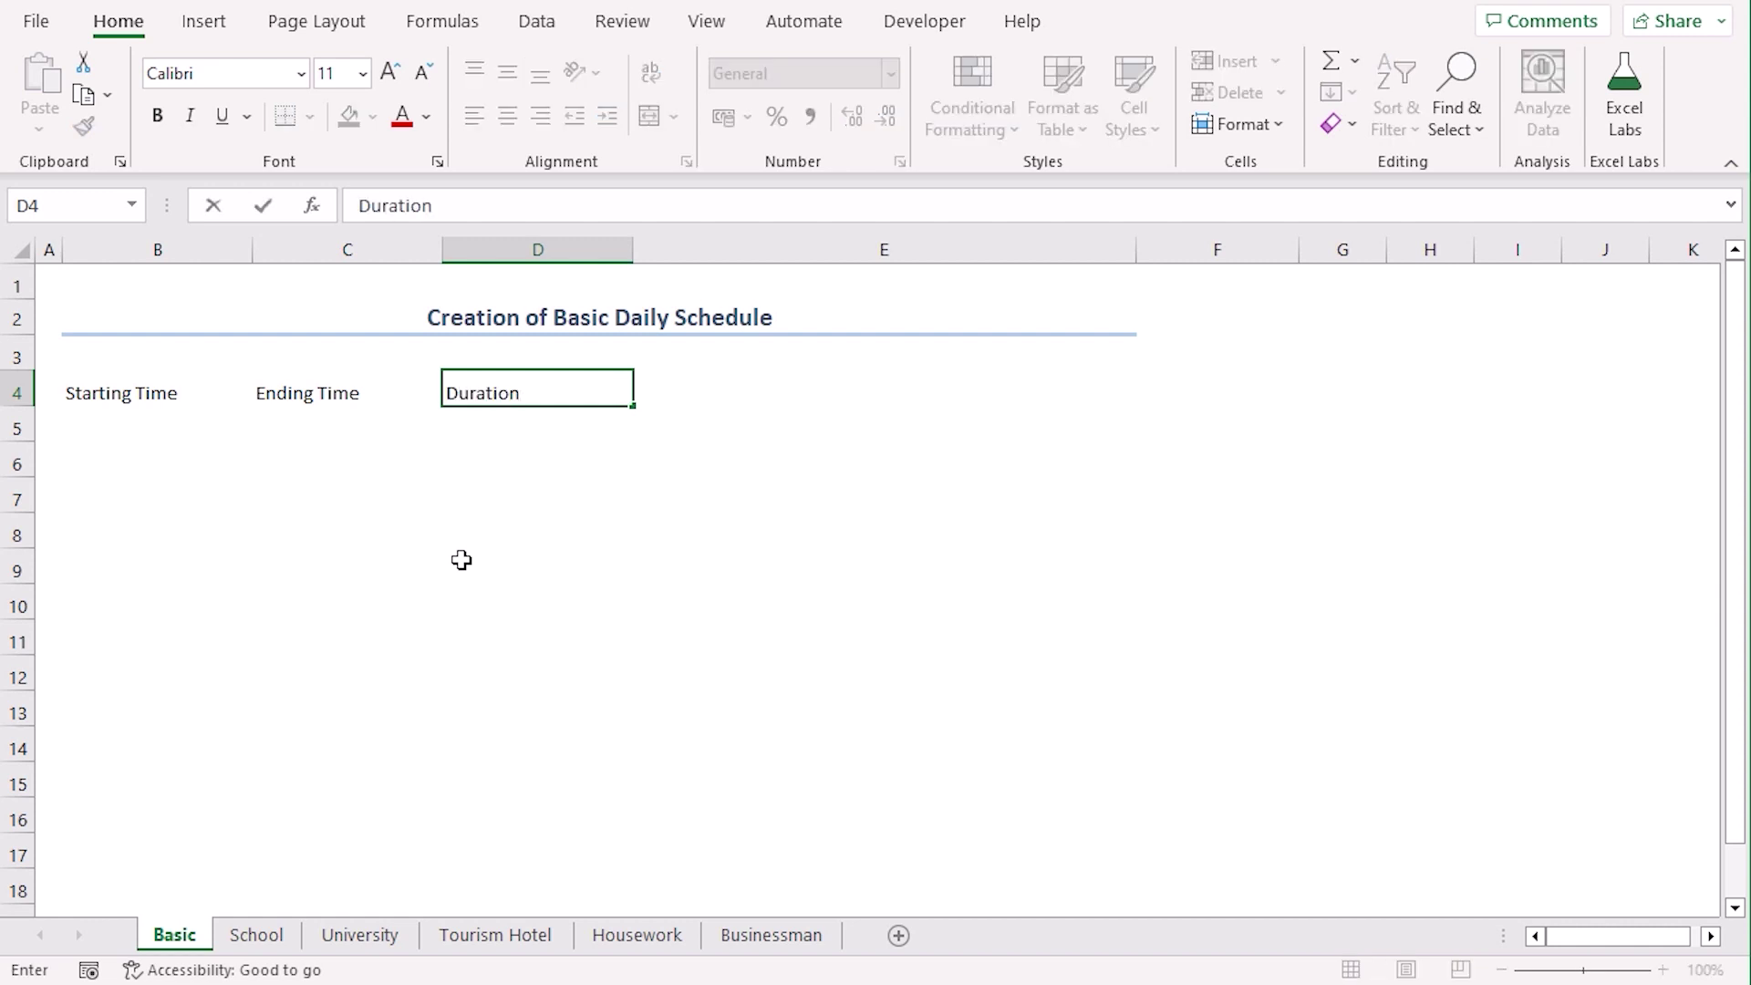
{"action": "key", "text": "Tab"}
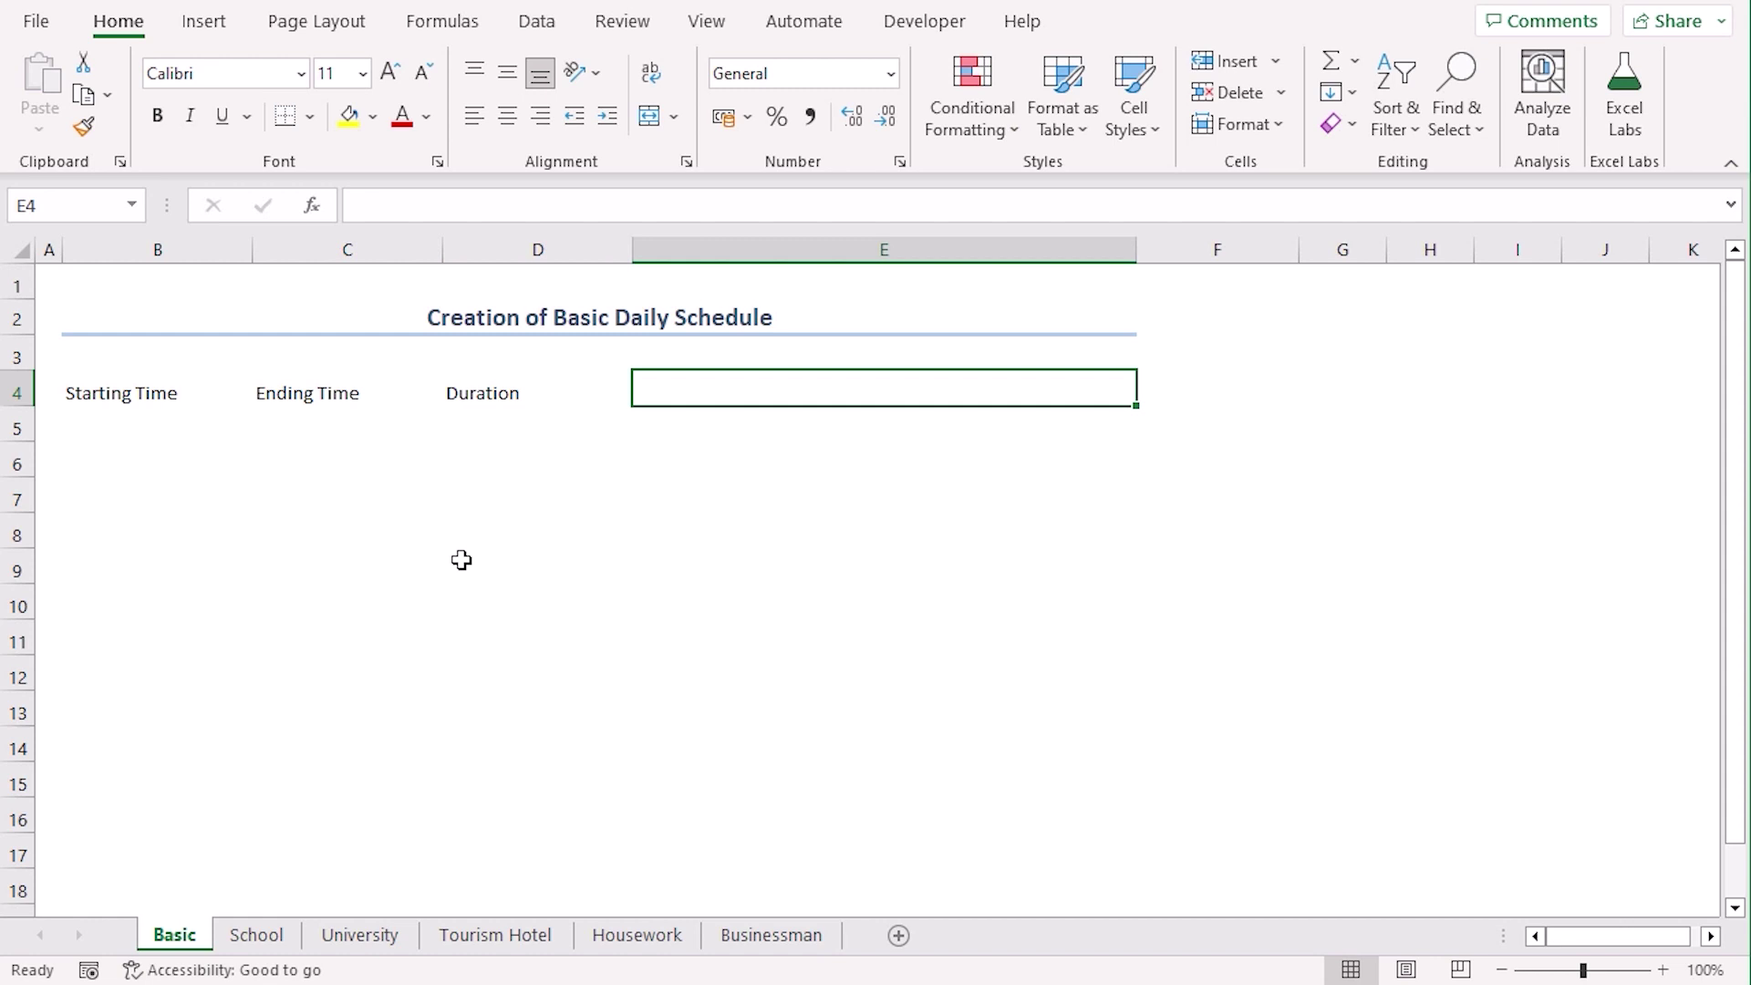
{"action": "type", "text": "Task"}
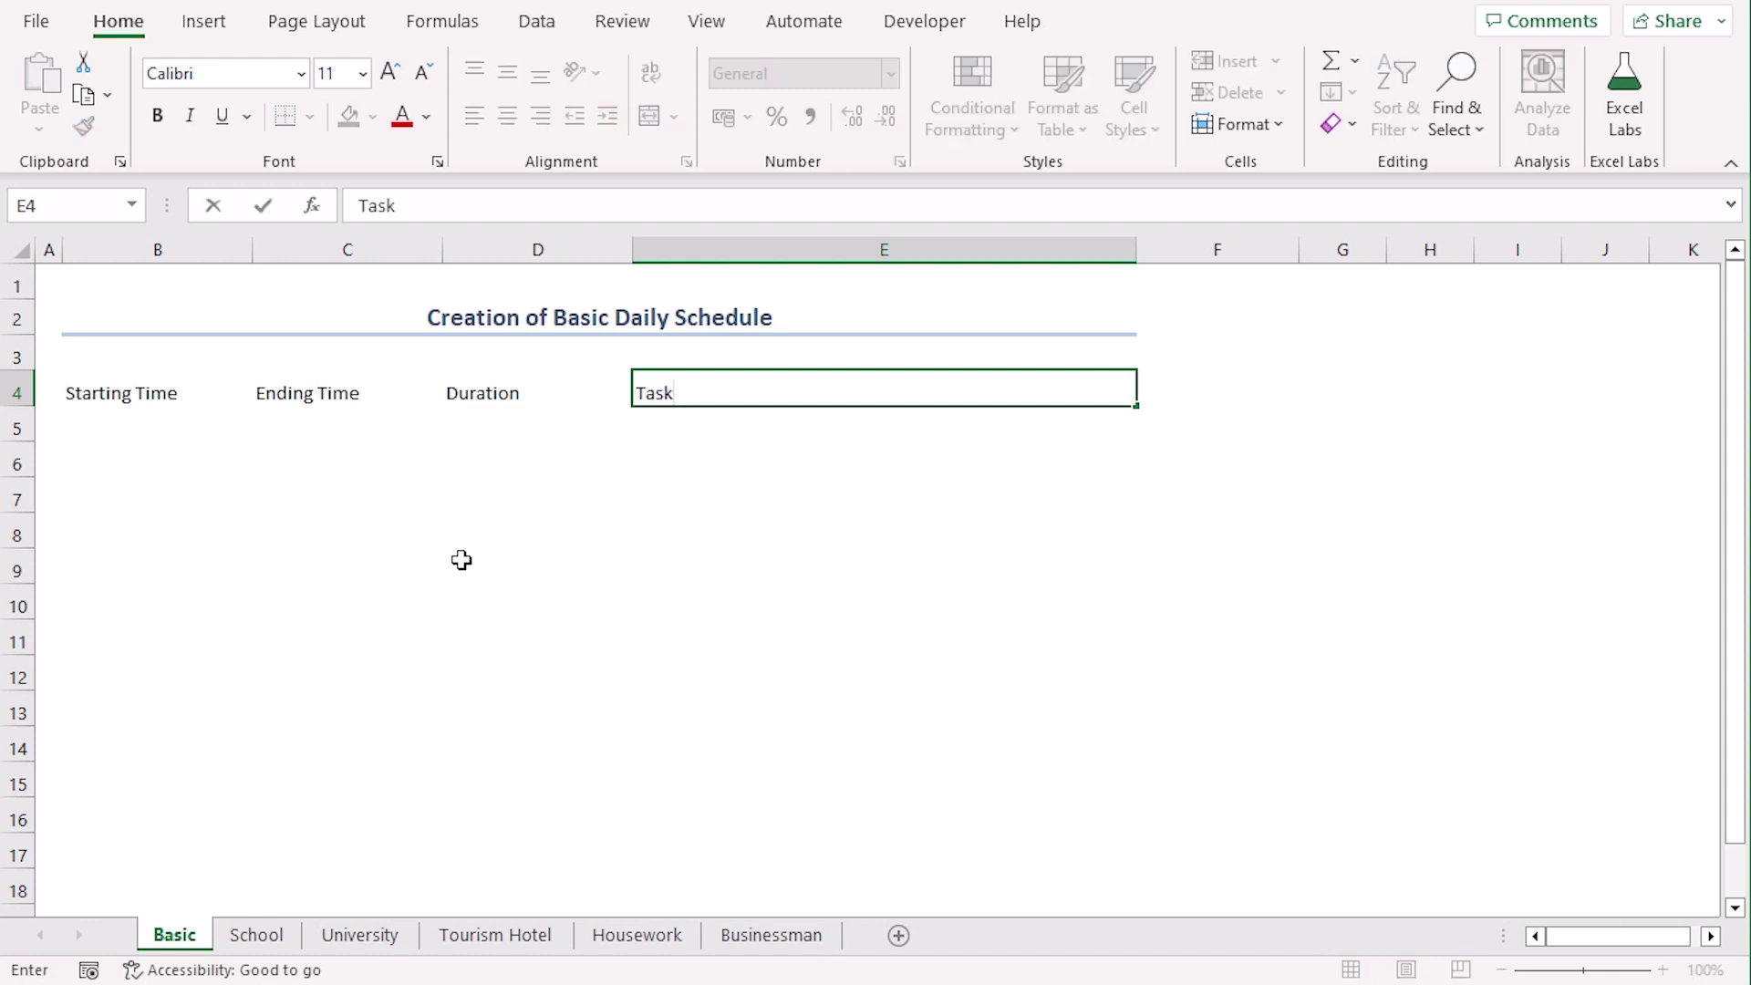
{"action": "key", "text": "Return"}
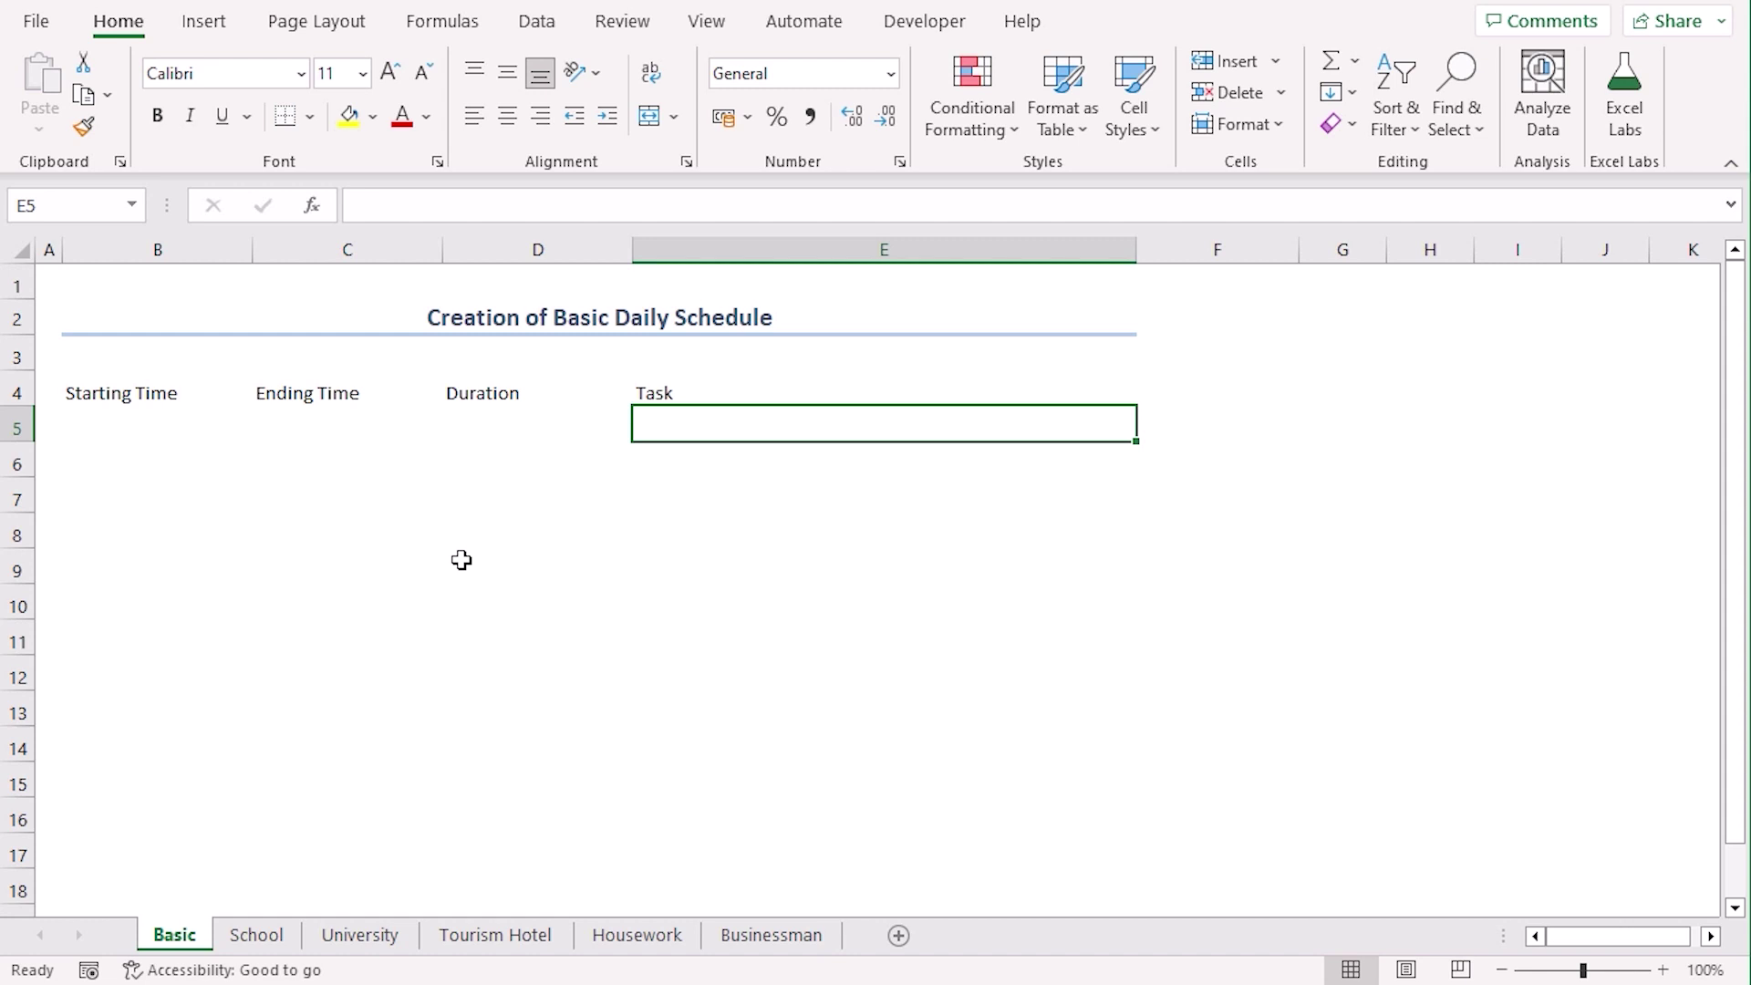
Copy the prepared start and end times from cell E15
{"action": "left_click", "coordinate": [73, 205]}
{"action": "type", "text": "E15"}
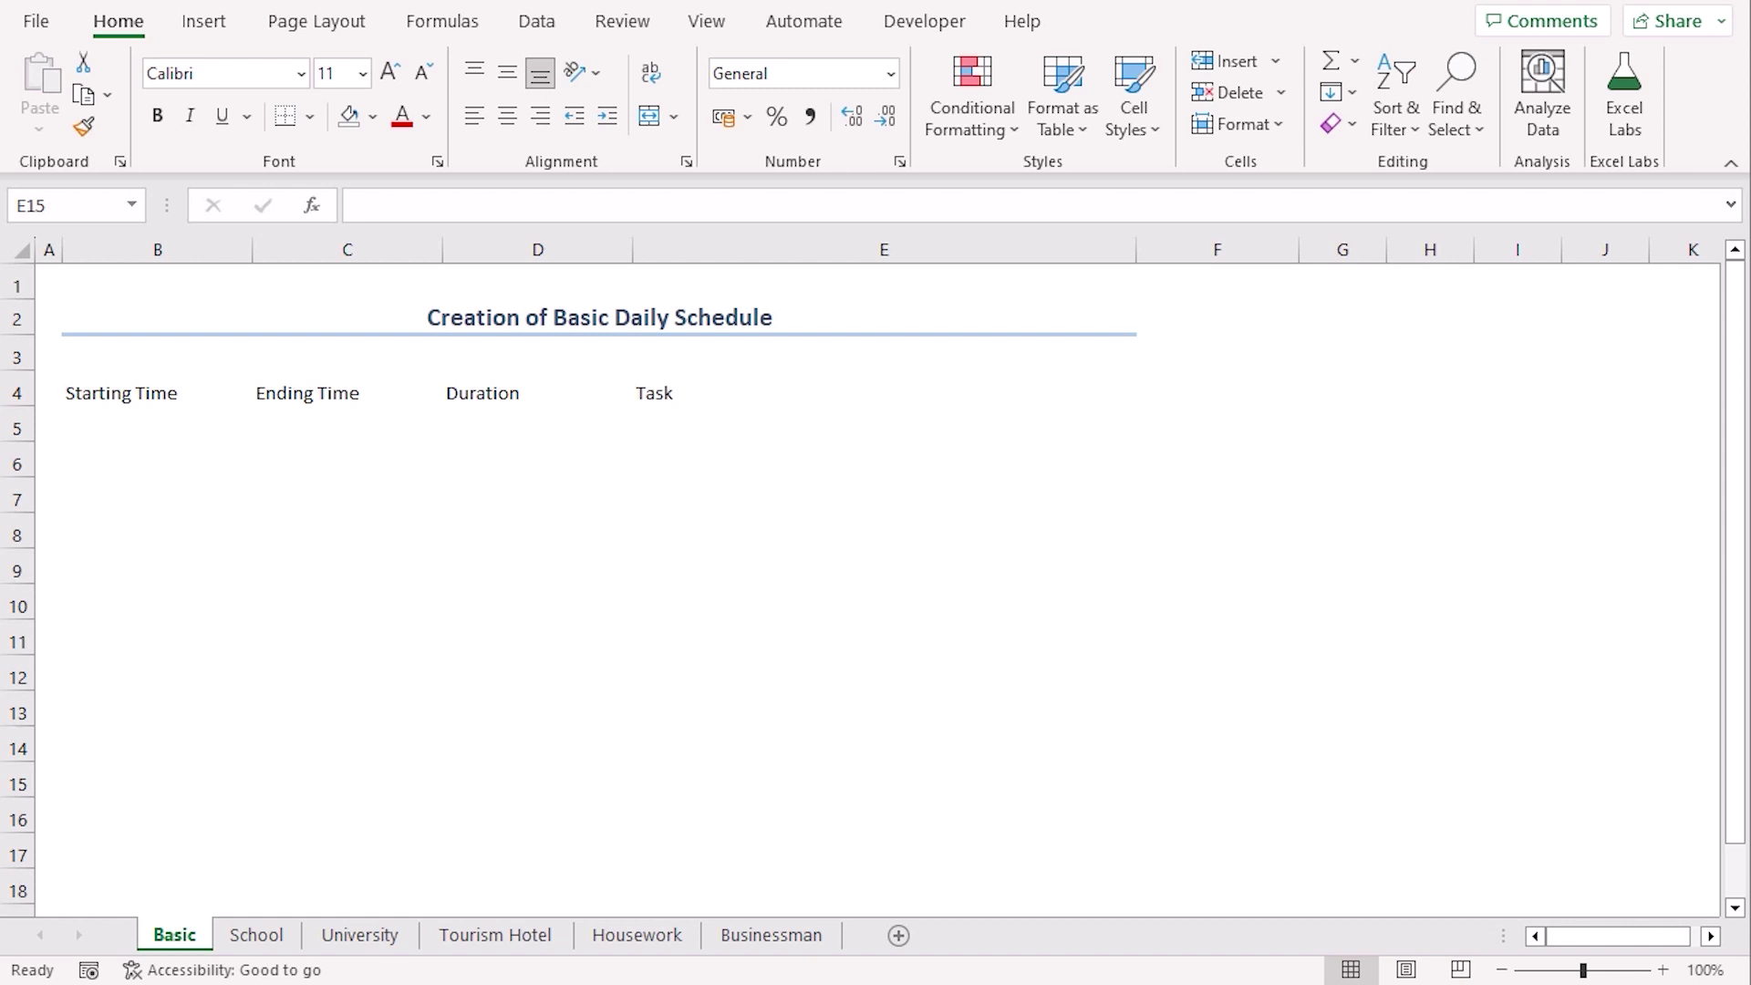
{"action": "key", "text": "ctrl+c"}
Paste the times into B5:C14 and begin D5's formula with HOUR(C5-B5)&" Hour(s) "
{"action": "left_click", "coordinate": [108, 445]}
{"action": "key", "text": "ctrl+v"}
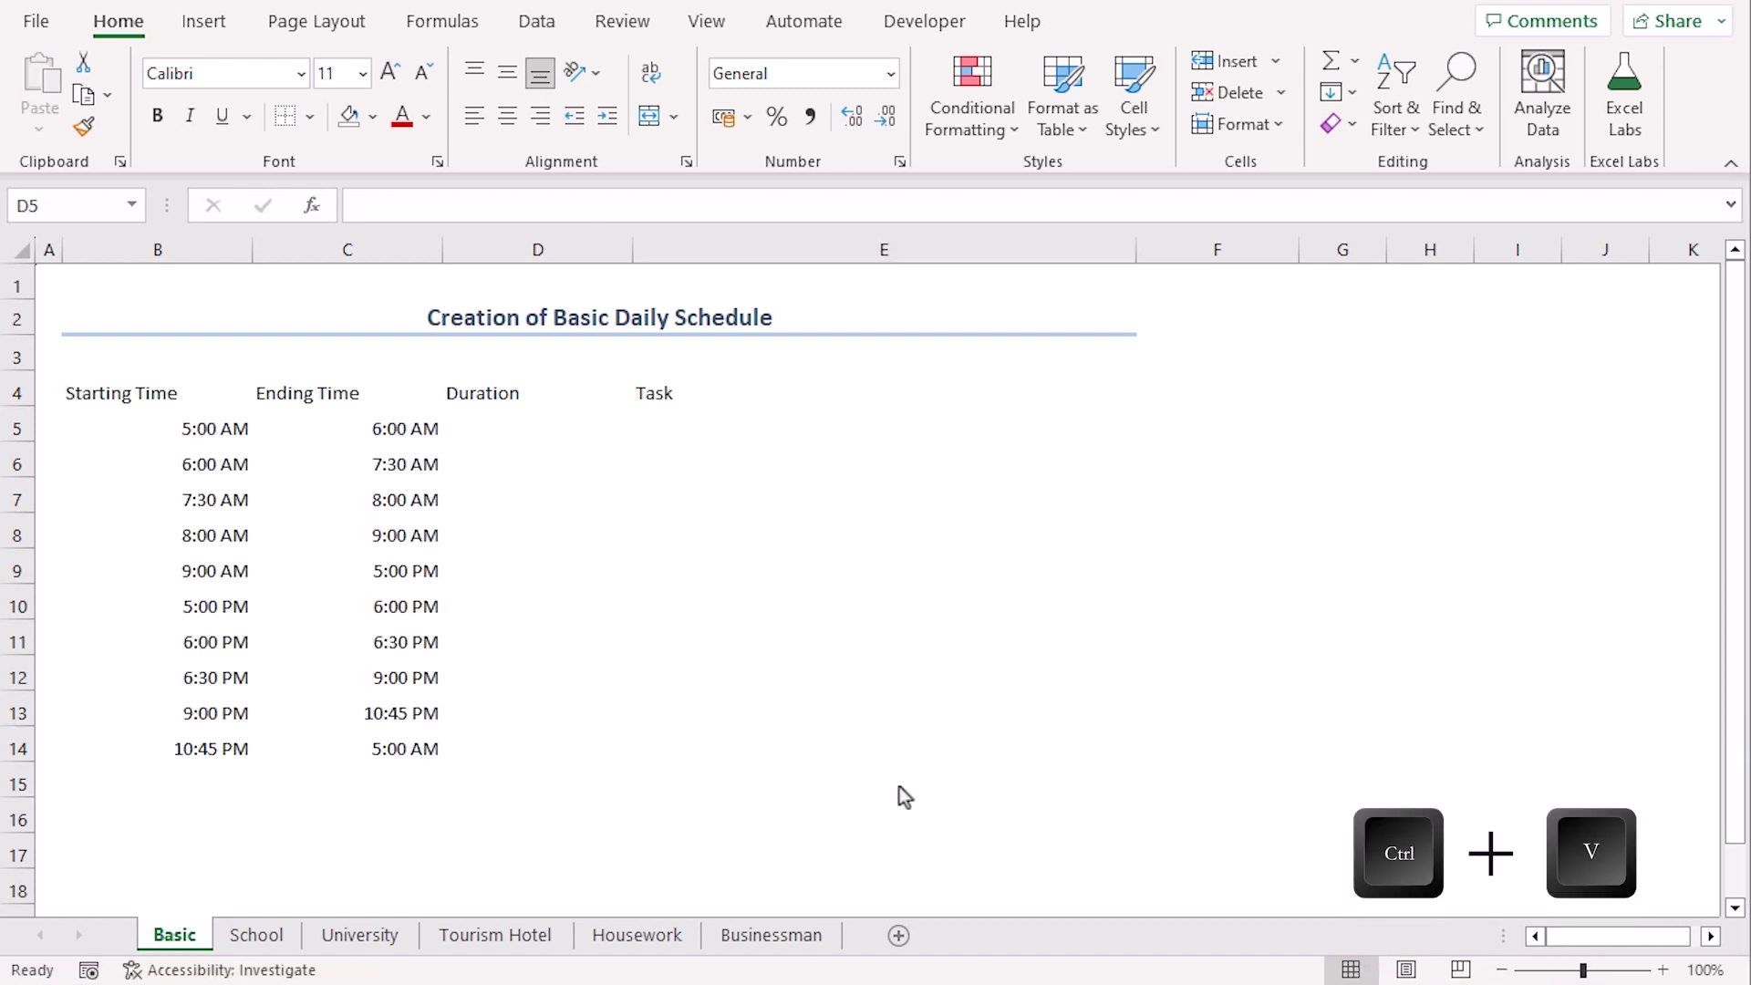
{"action": "left_click", "coordinate": [484, 424]}
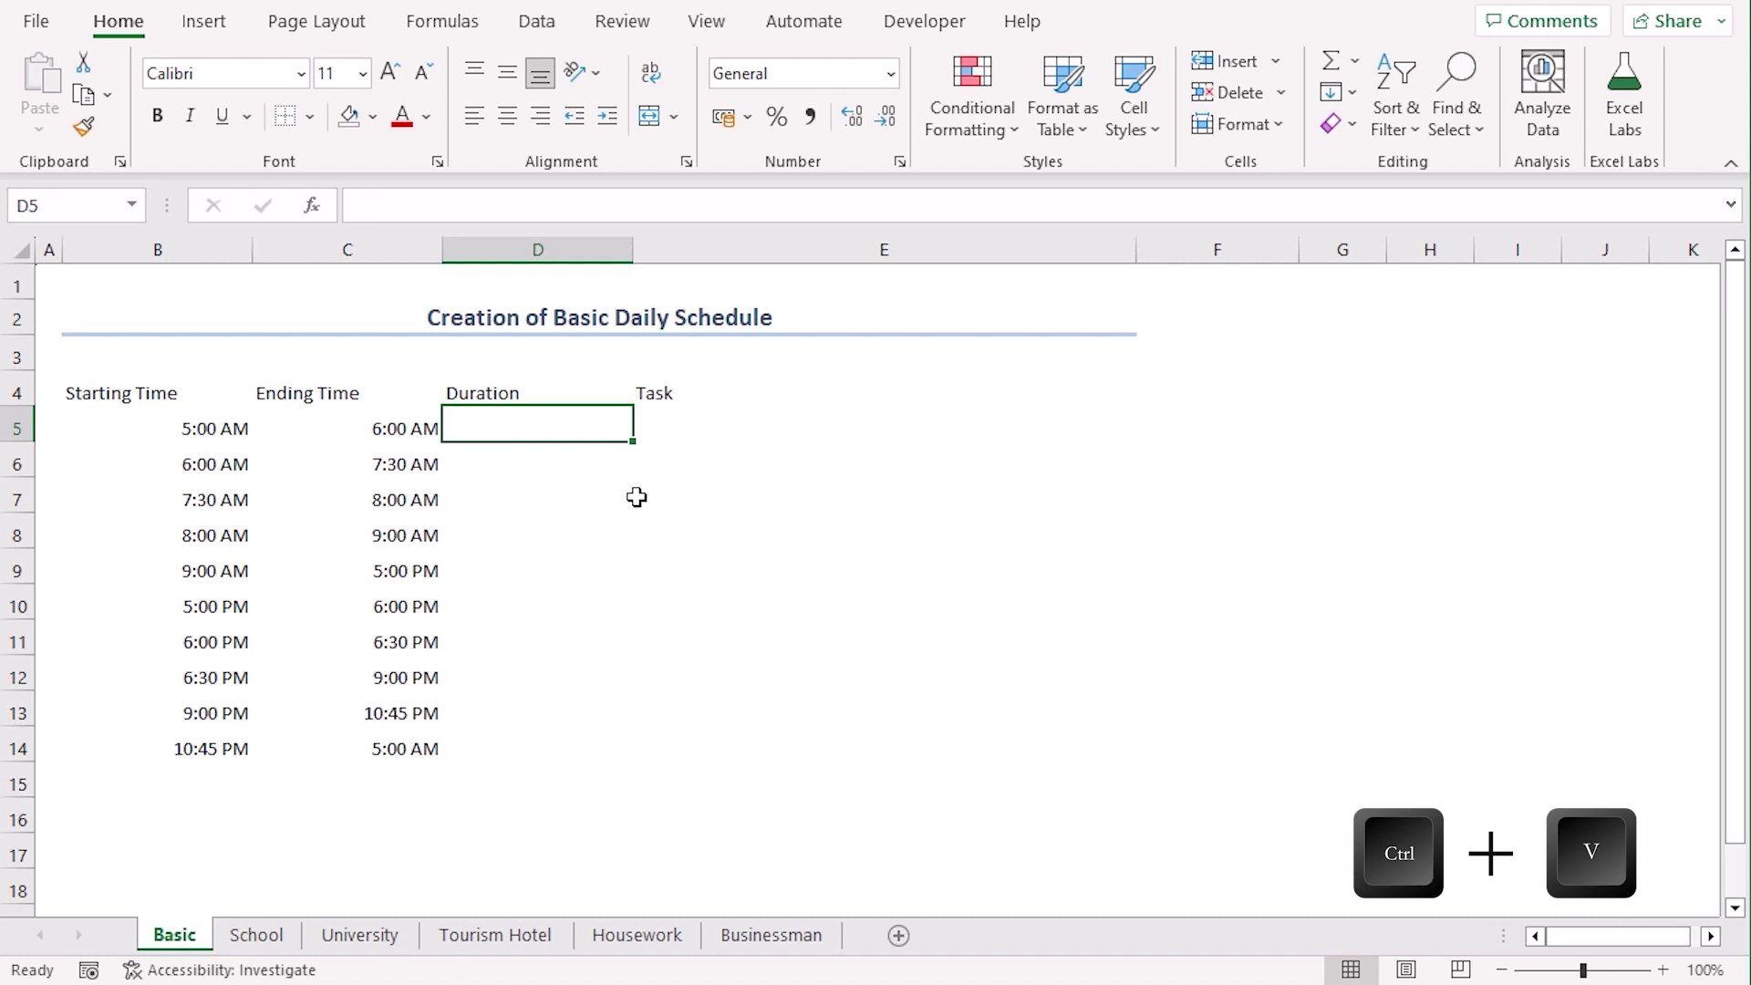
{"action": "type", "text": "=hou"}
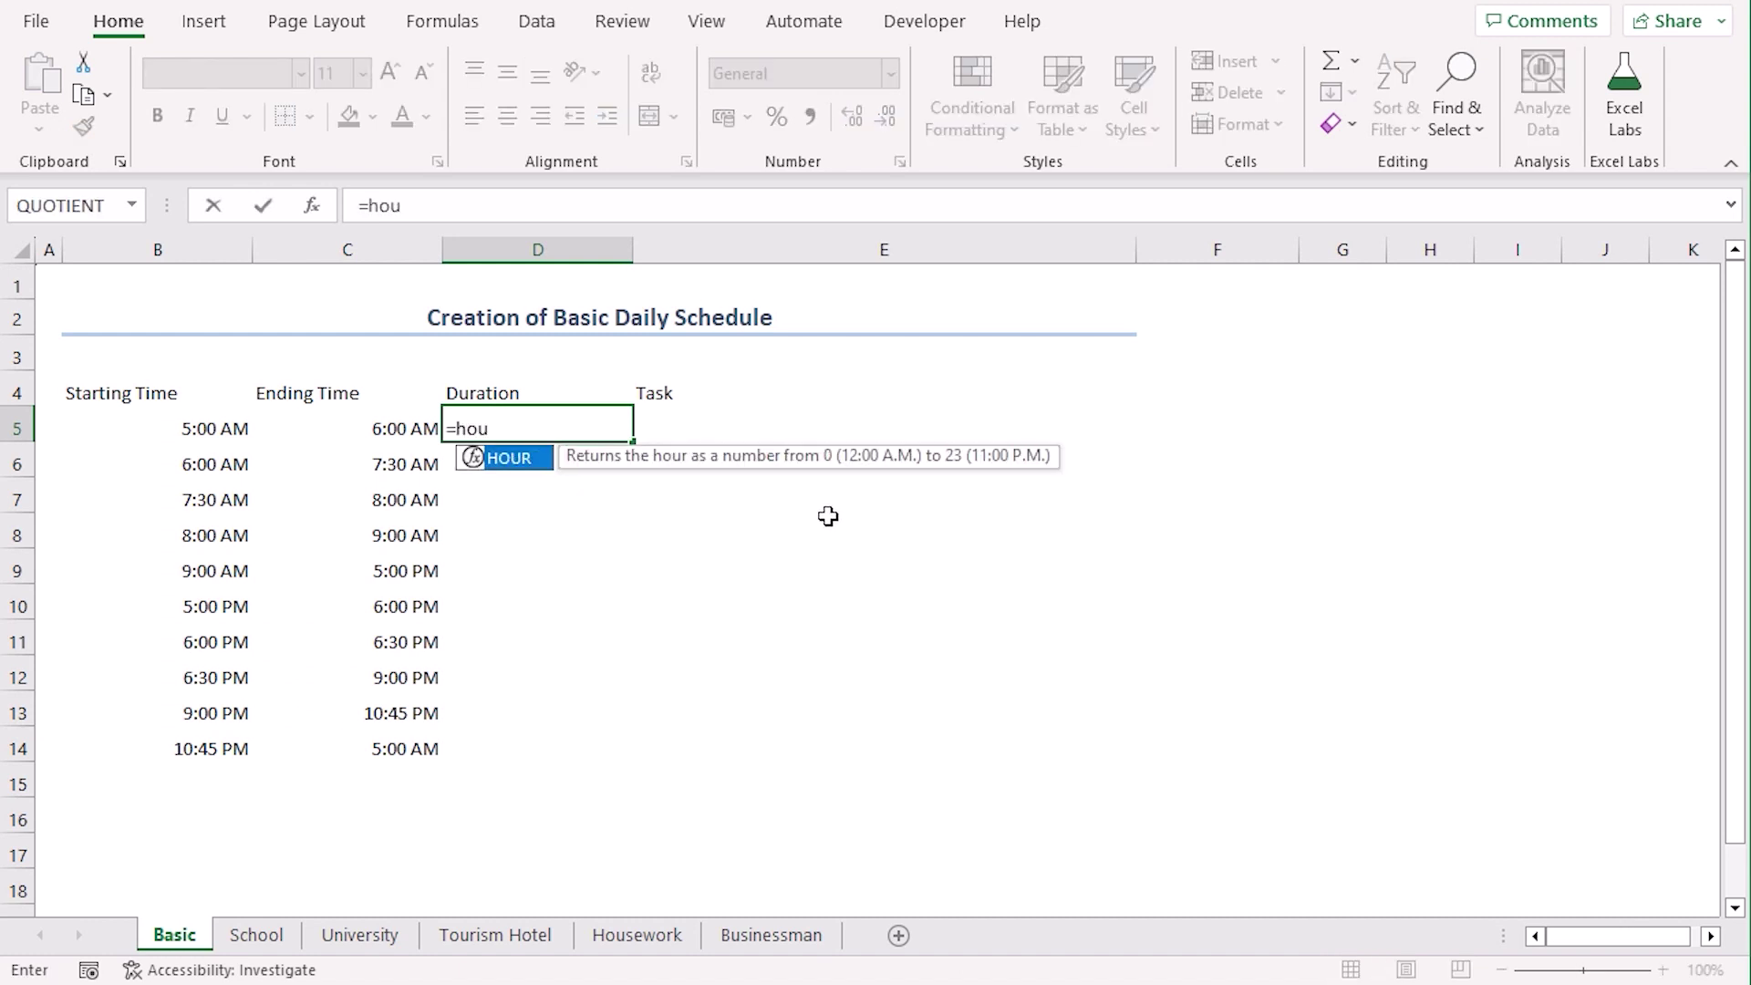
{"action": "key", "text": "Tab"}
{"action": "left_click", "coordinate": [406, 429]}
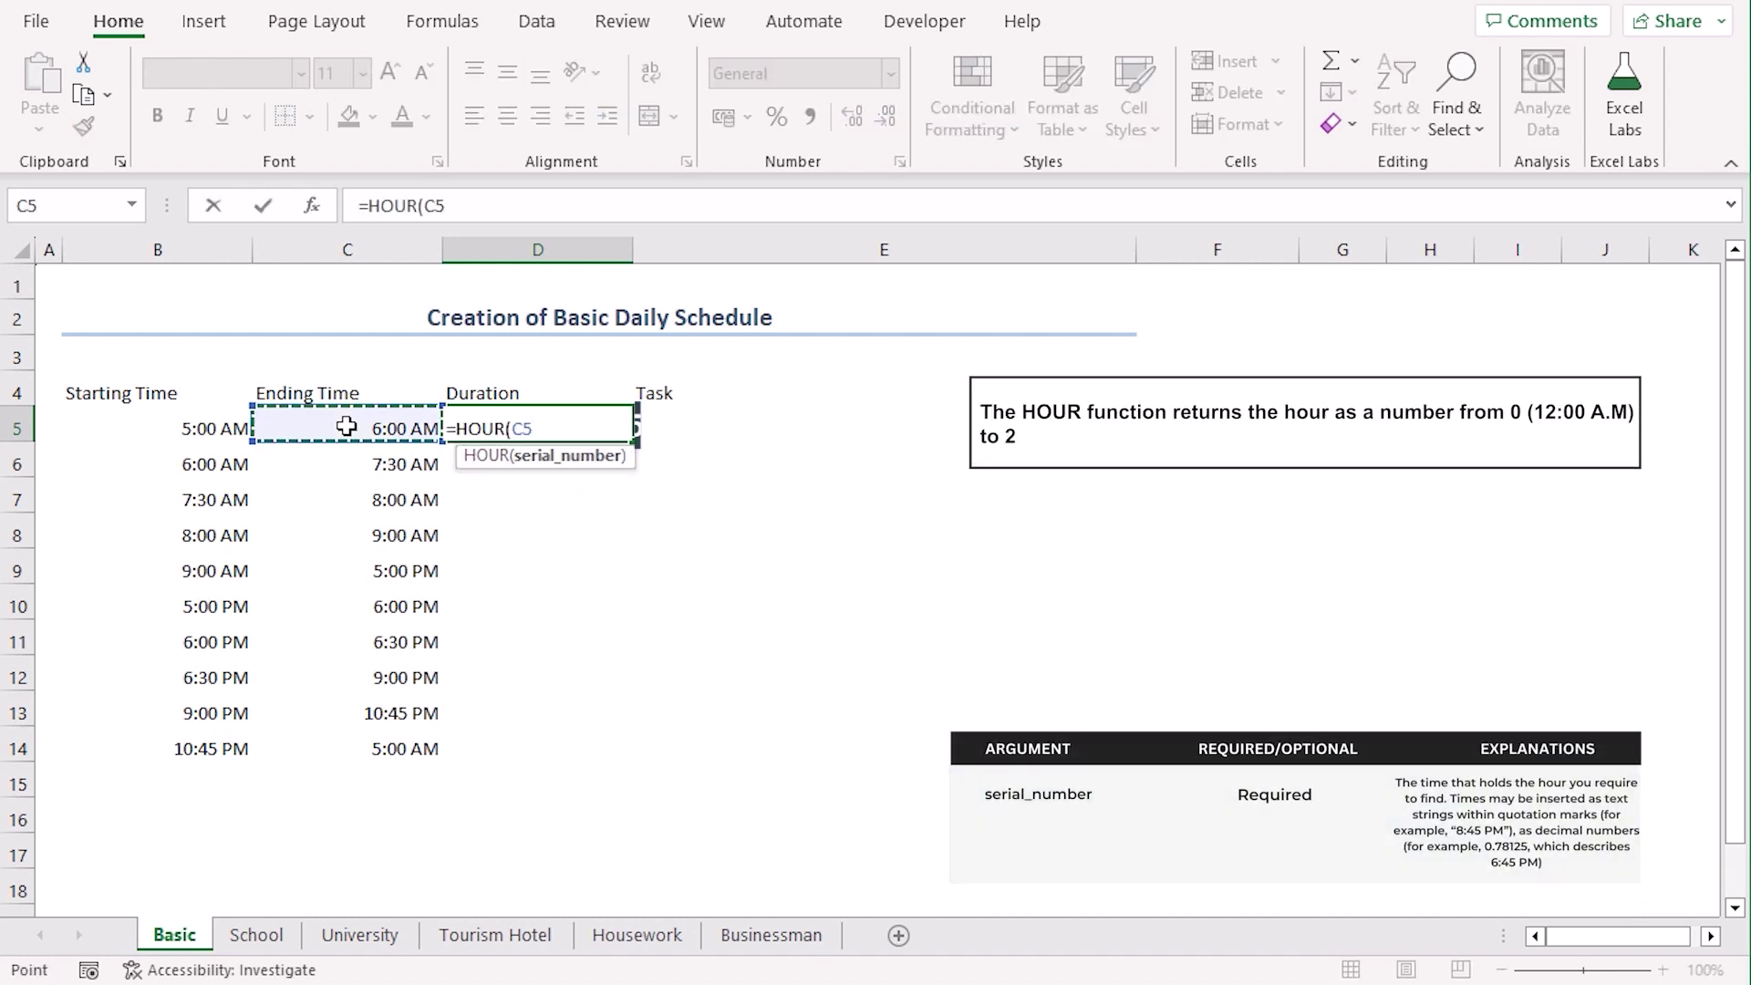
{"action": "type", "text": "-"}
{"action": "left_click", "coordinate": [153, 425]}
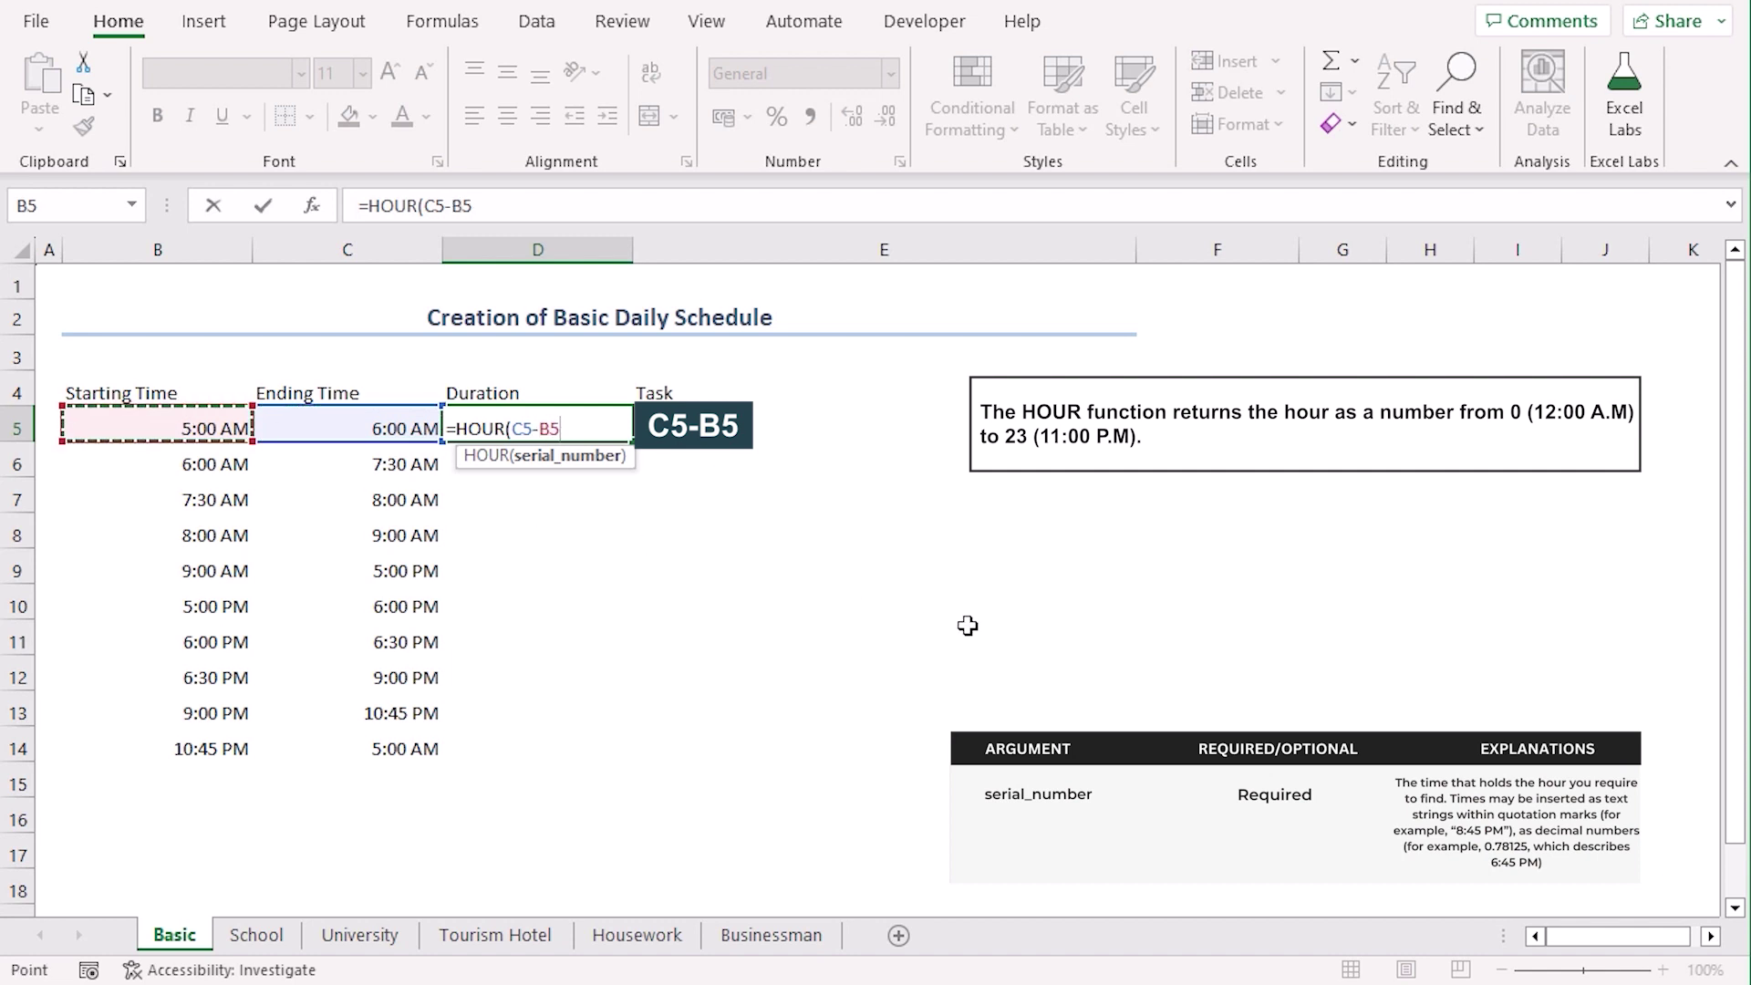
{"action": "type", "text": ")"}
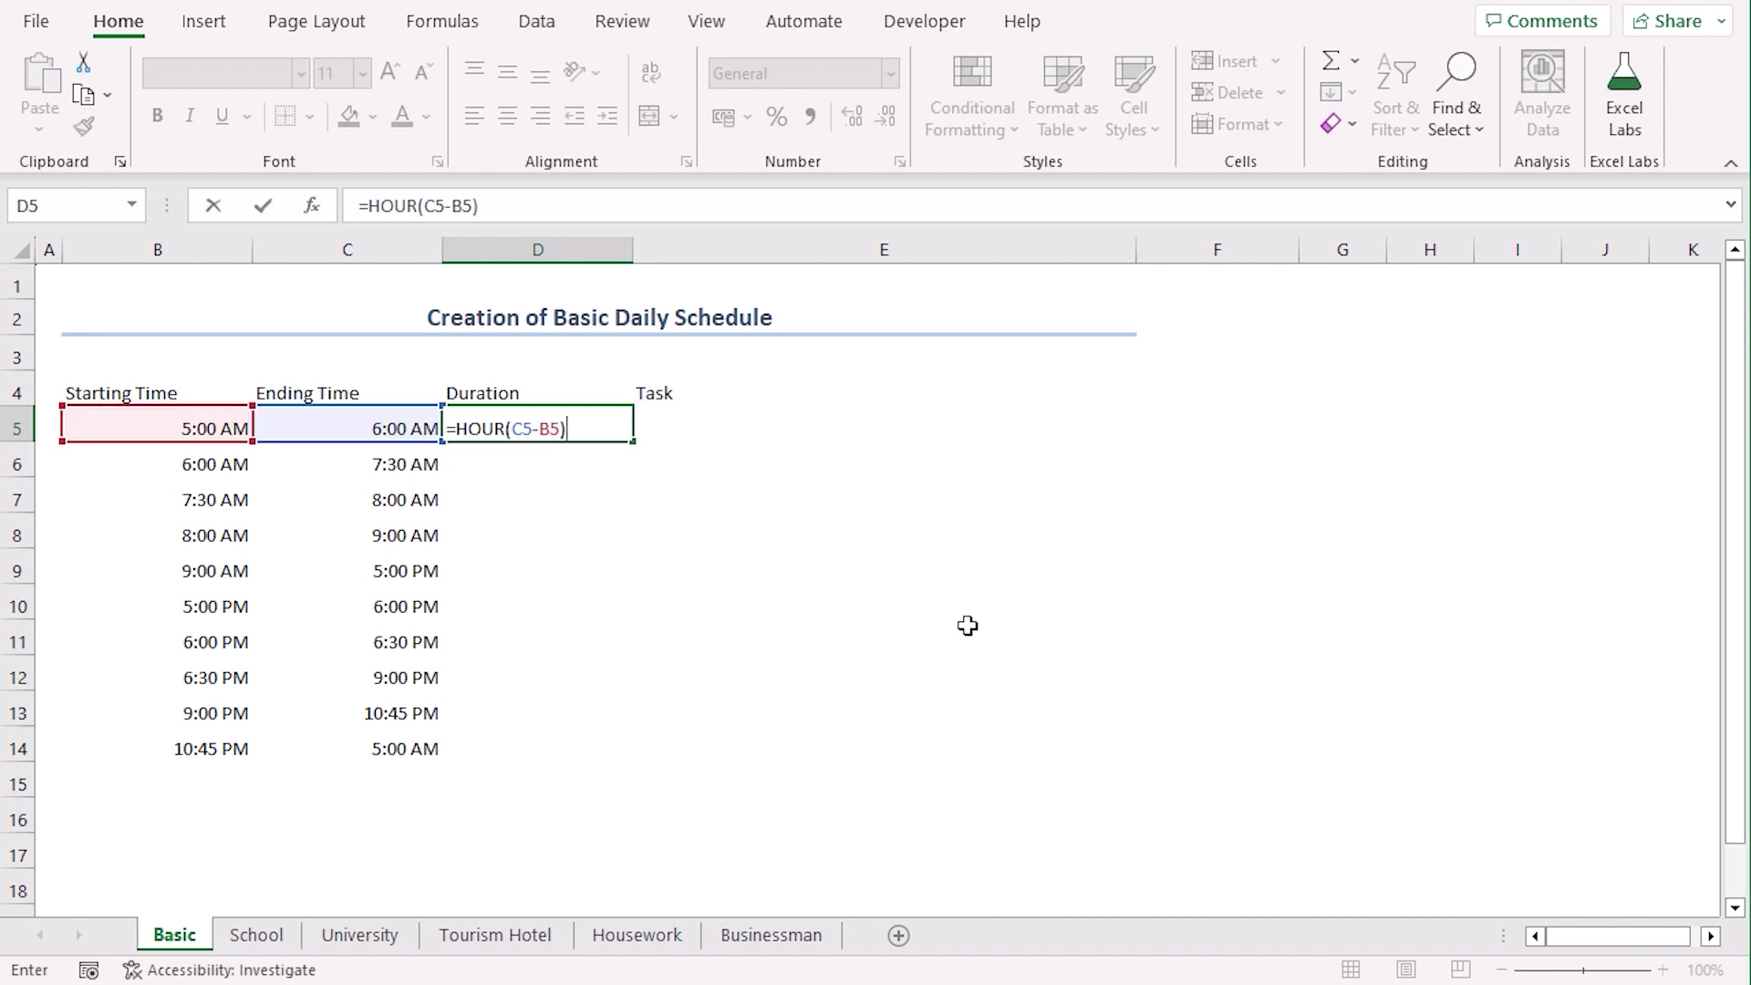
{"action": "type", "text": "&\" Hour(s)"}
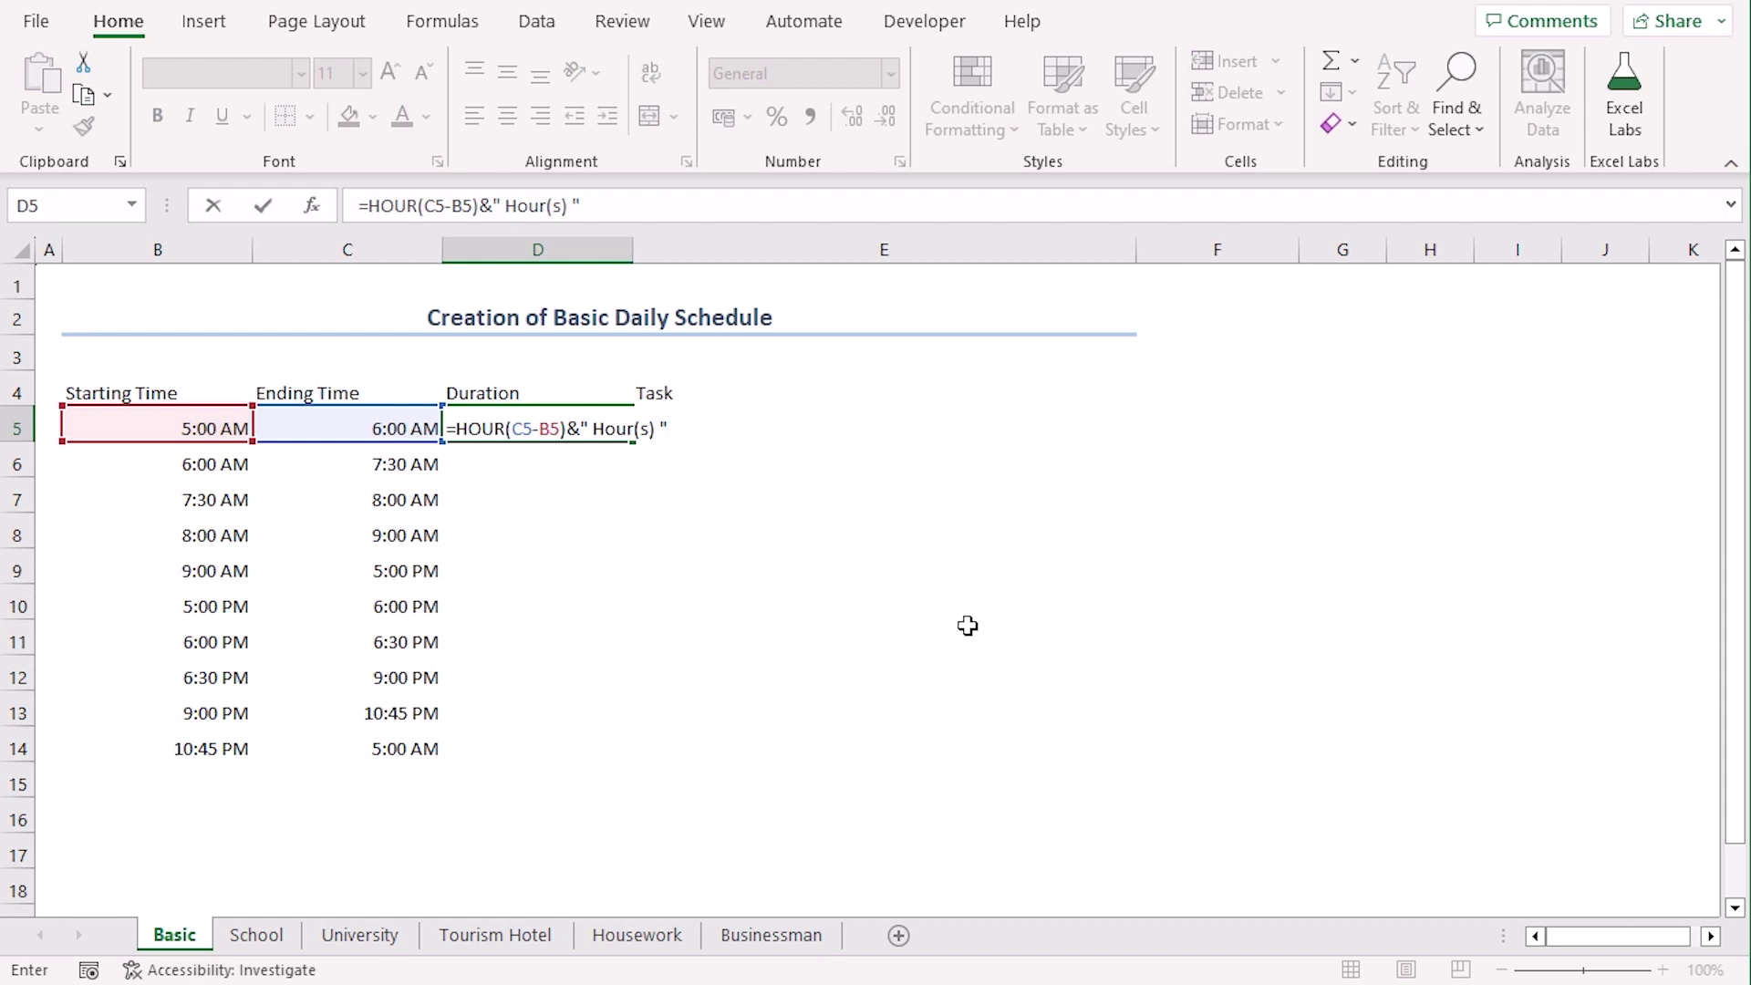
Finish D5's formula with &MINUTE(C5-B5)&" Minute(s)", showing 1 Hour(s) 0 Minute(s)
{"action": "type", "text": "&minu"}
{"action": "key", "text": "Tab"}
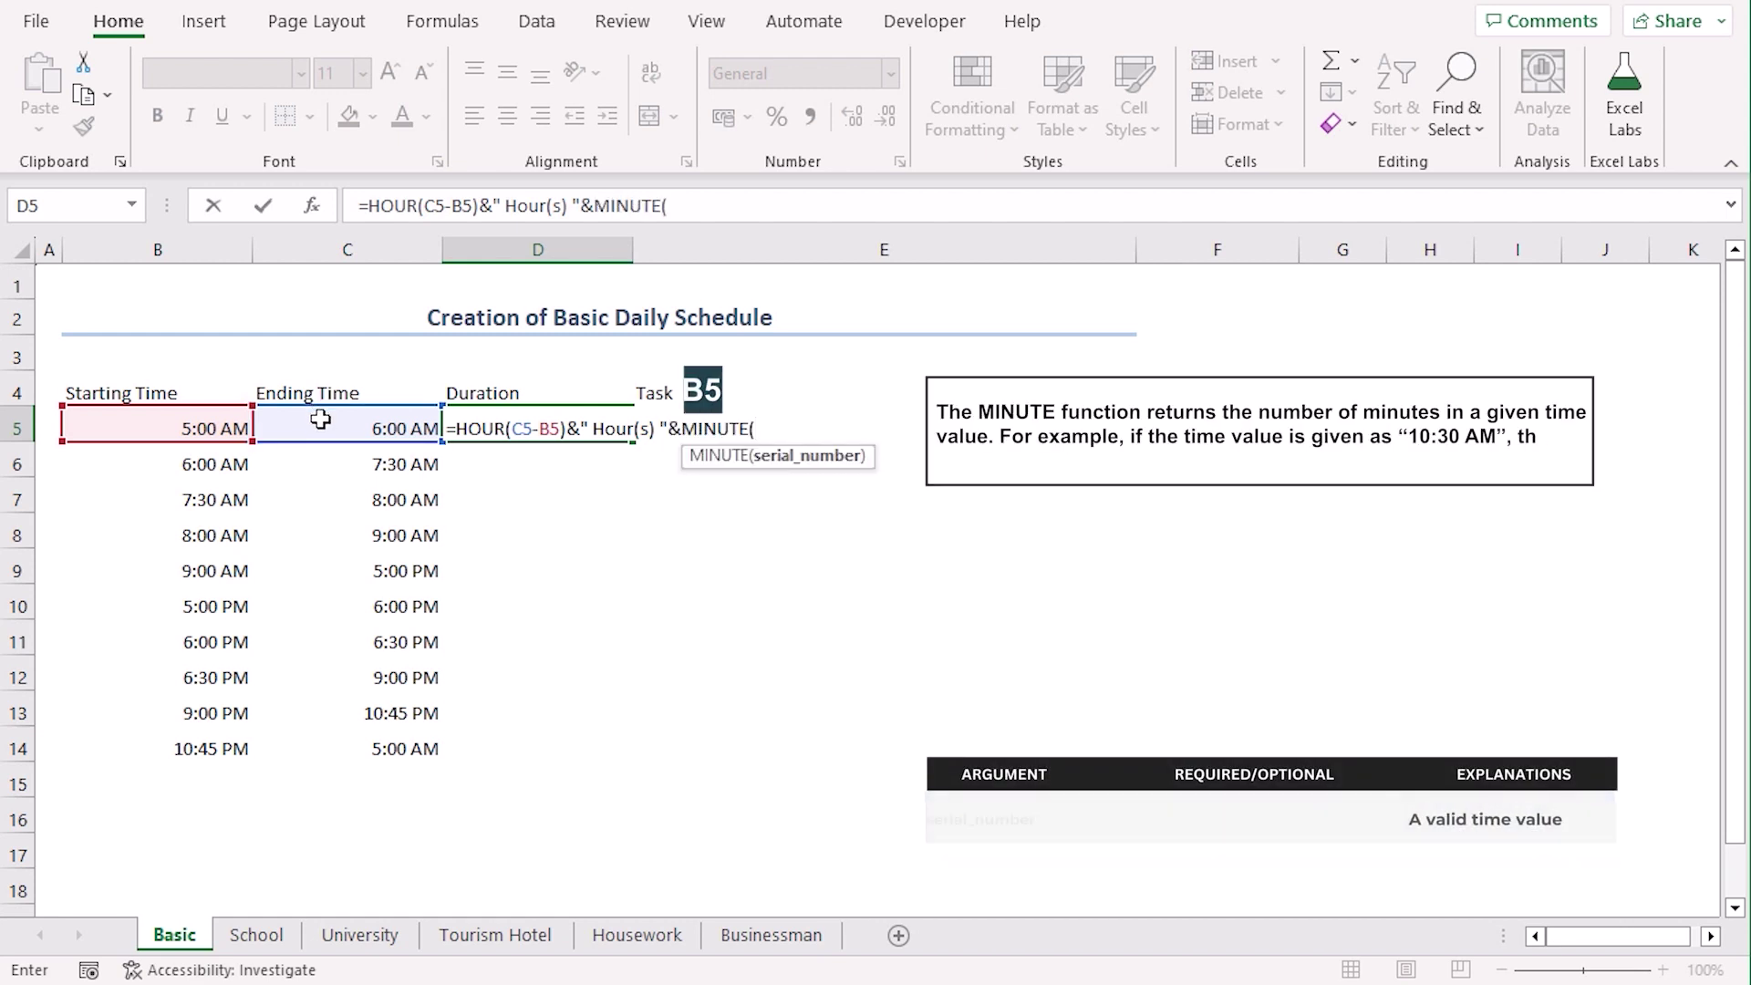
{"action": "left_click", "coordinate": [320, 414]}
{"action": "type", "text": "-"}
{"action": "left_click", "coordinate": [158, 422]}
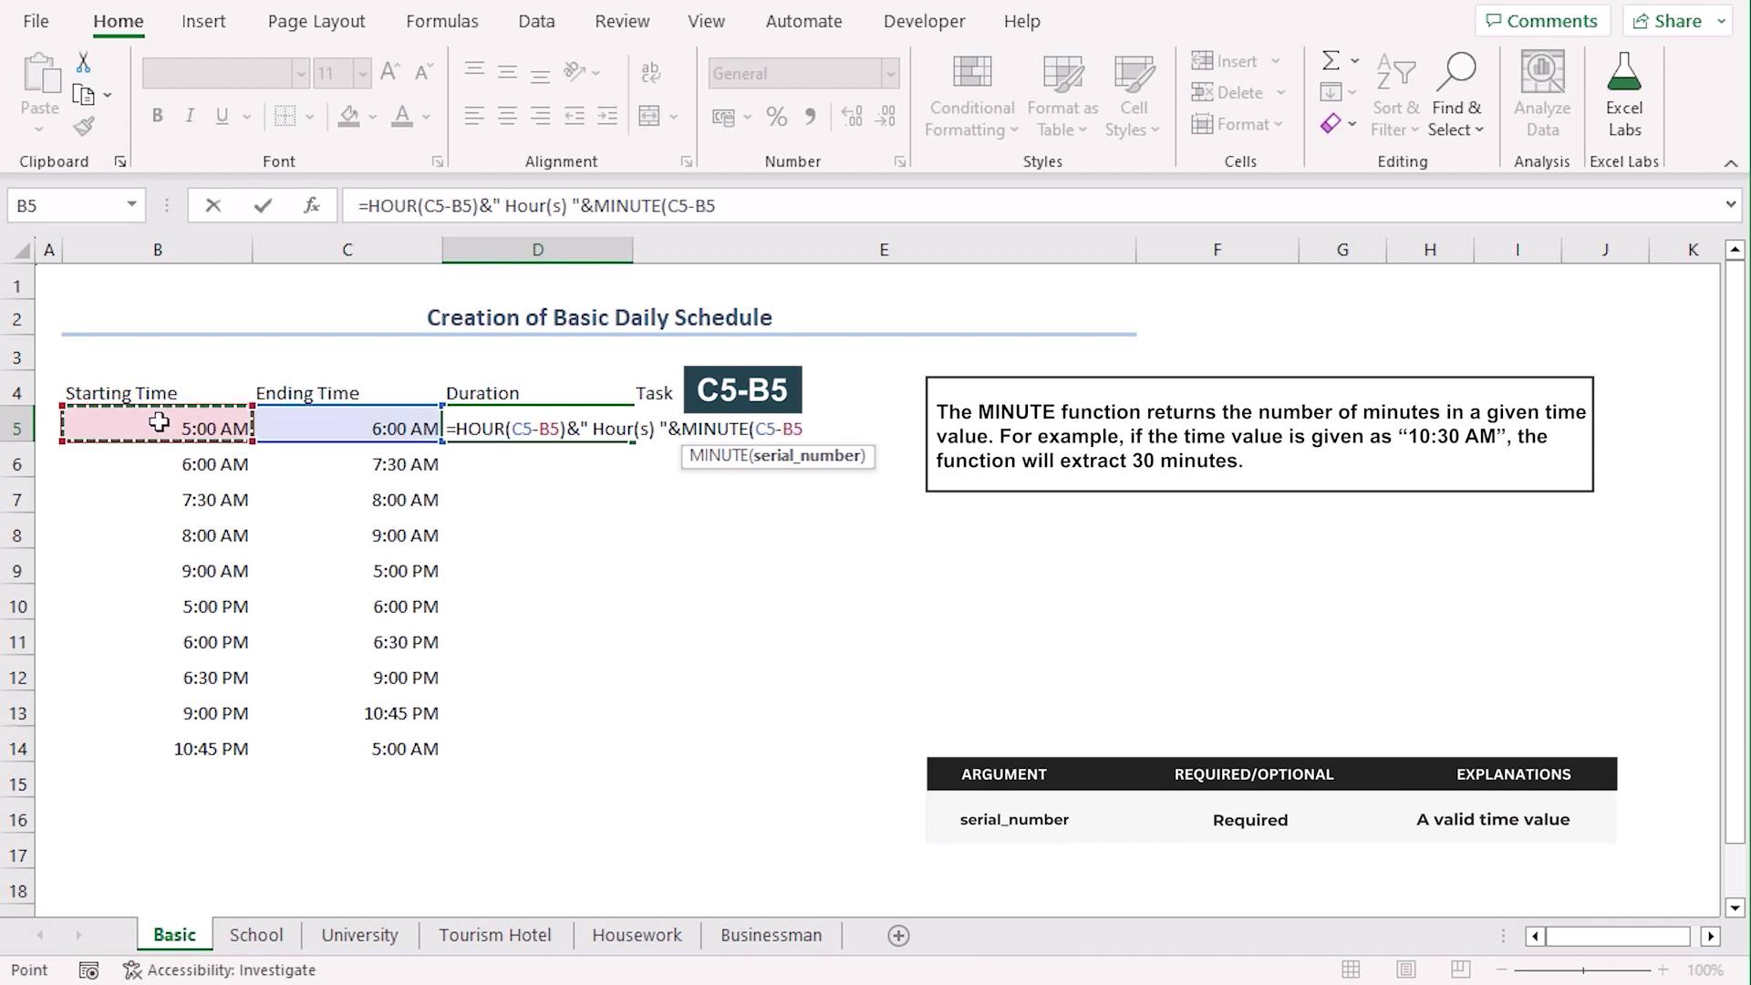
{"action": "type", "text": ")"}
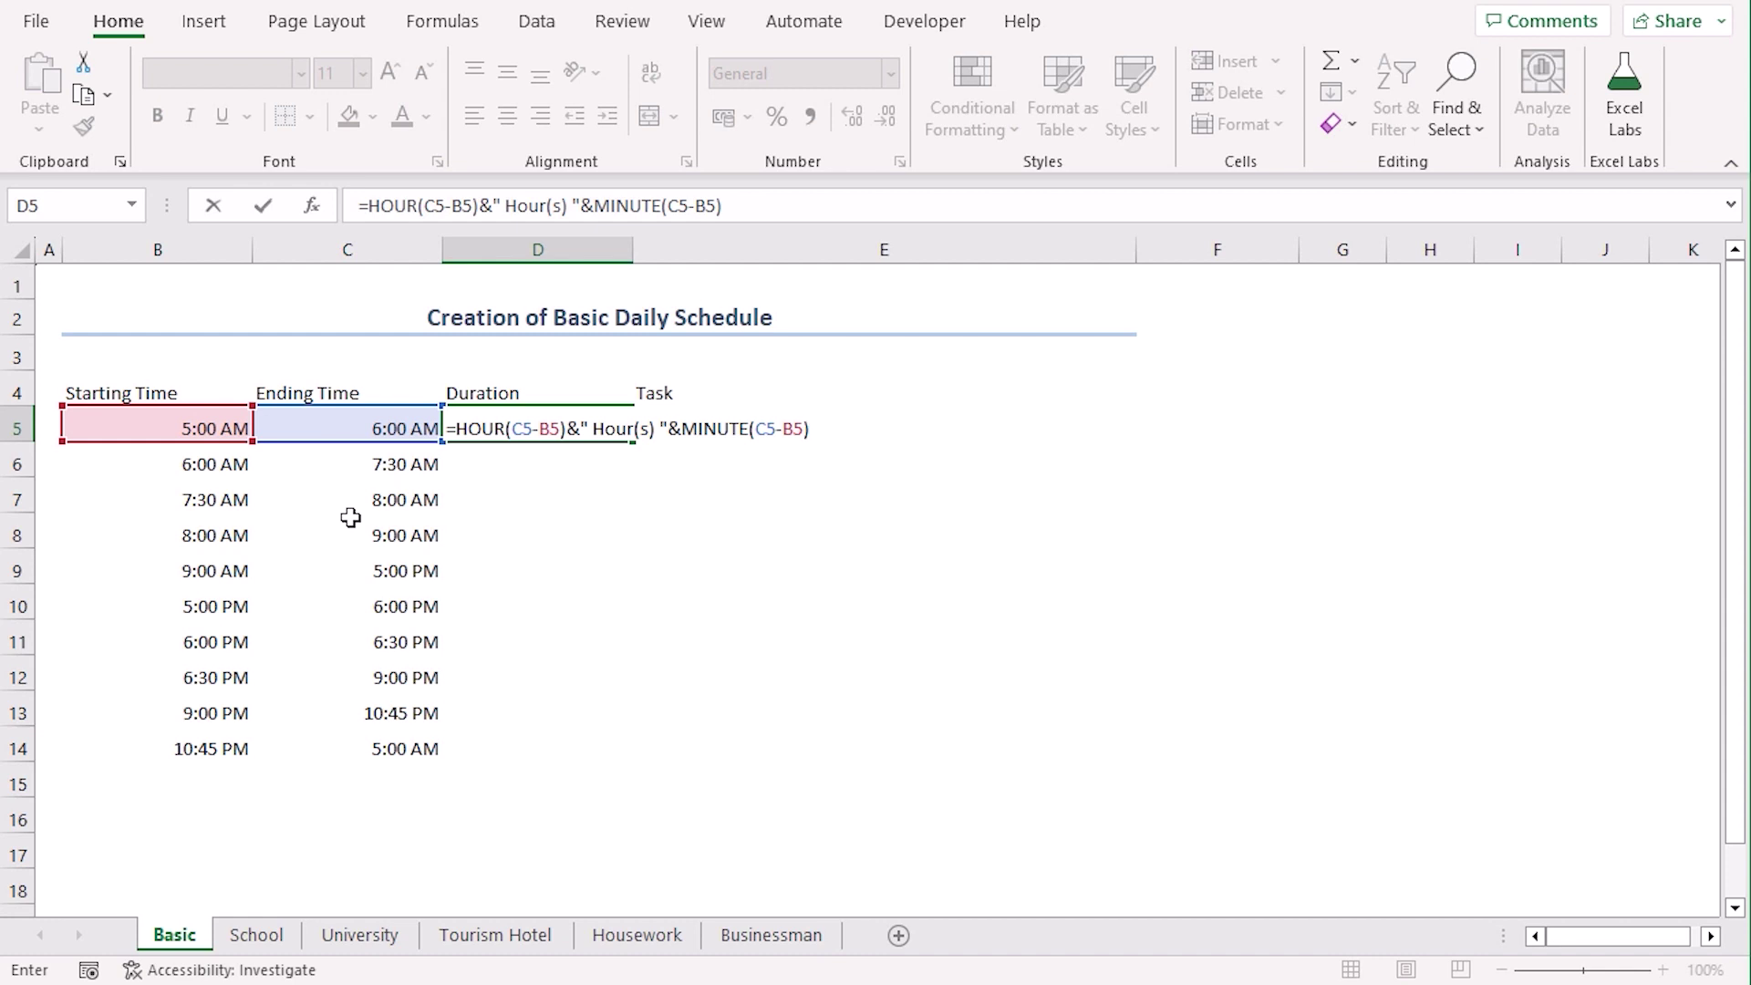
{"action": "type", "text": "&\" Minute(s)\""}
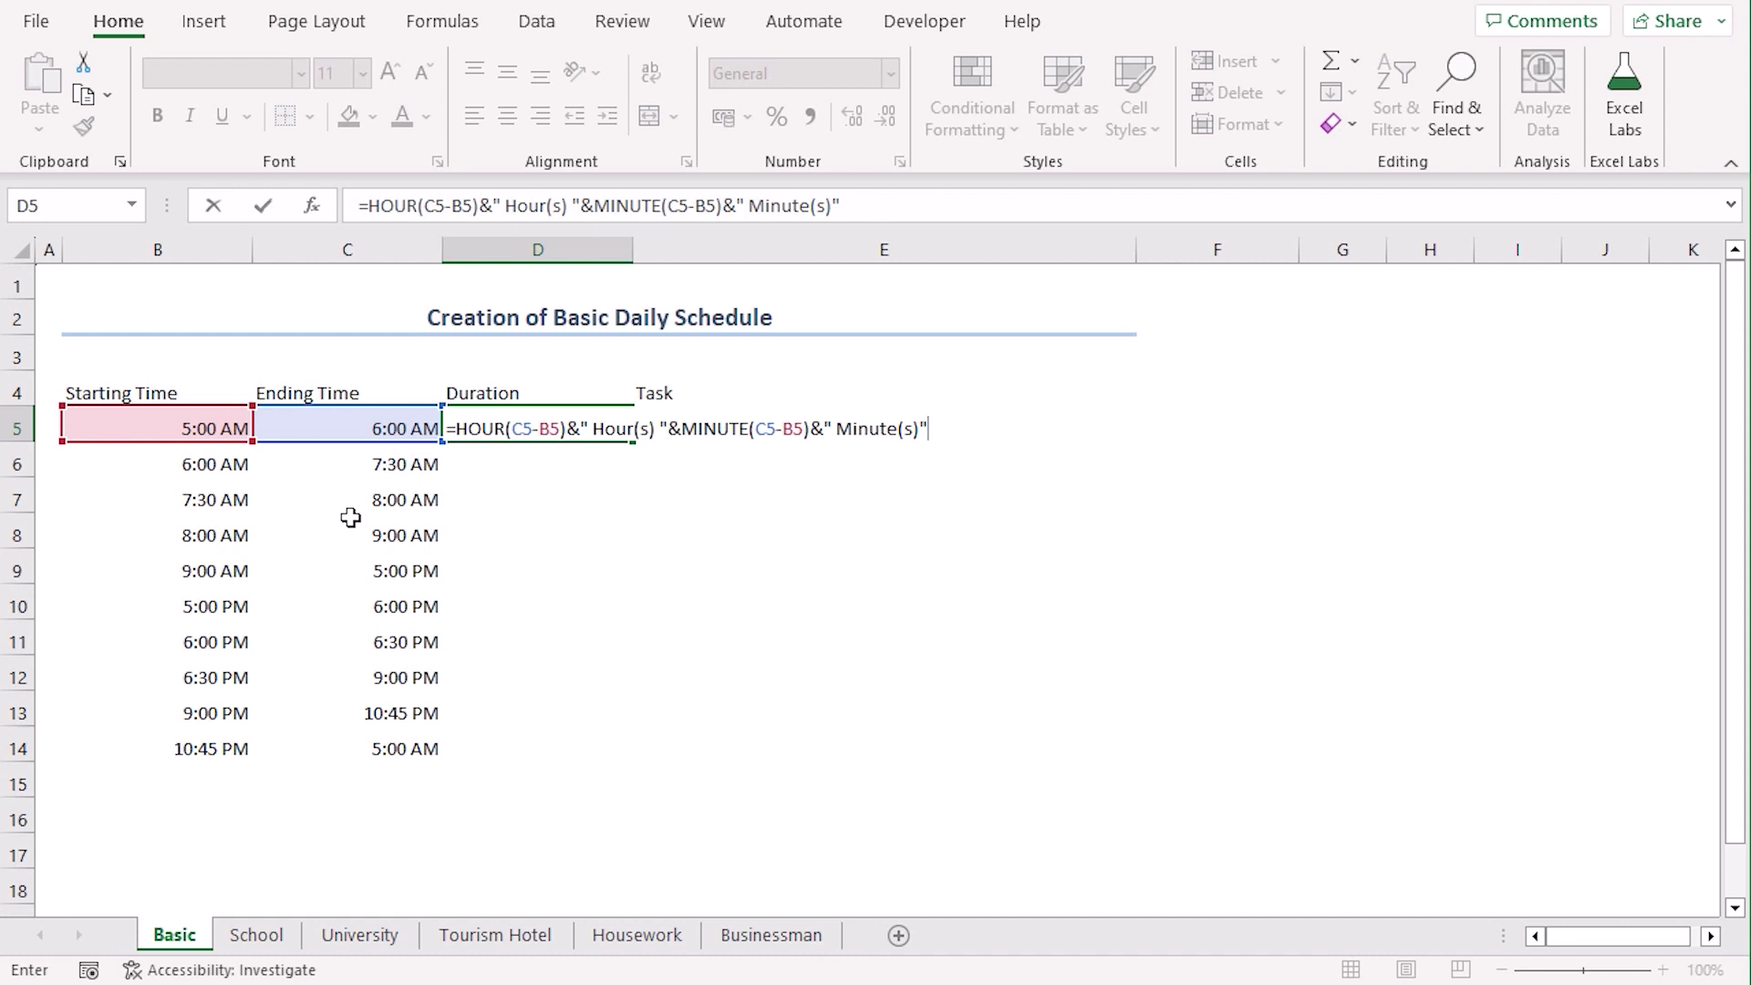
{"action": "key", "text": "Return"}
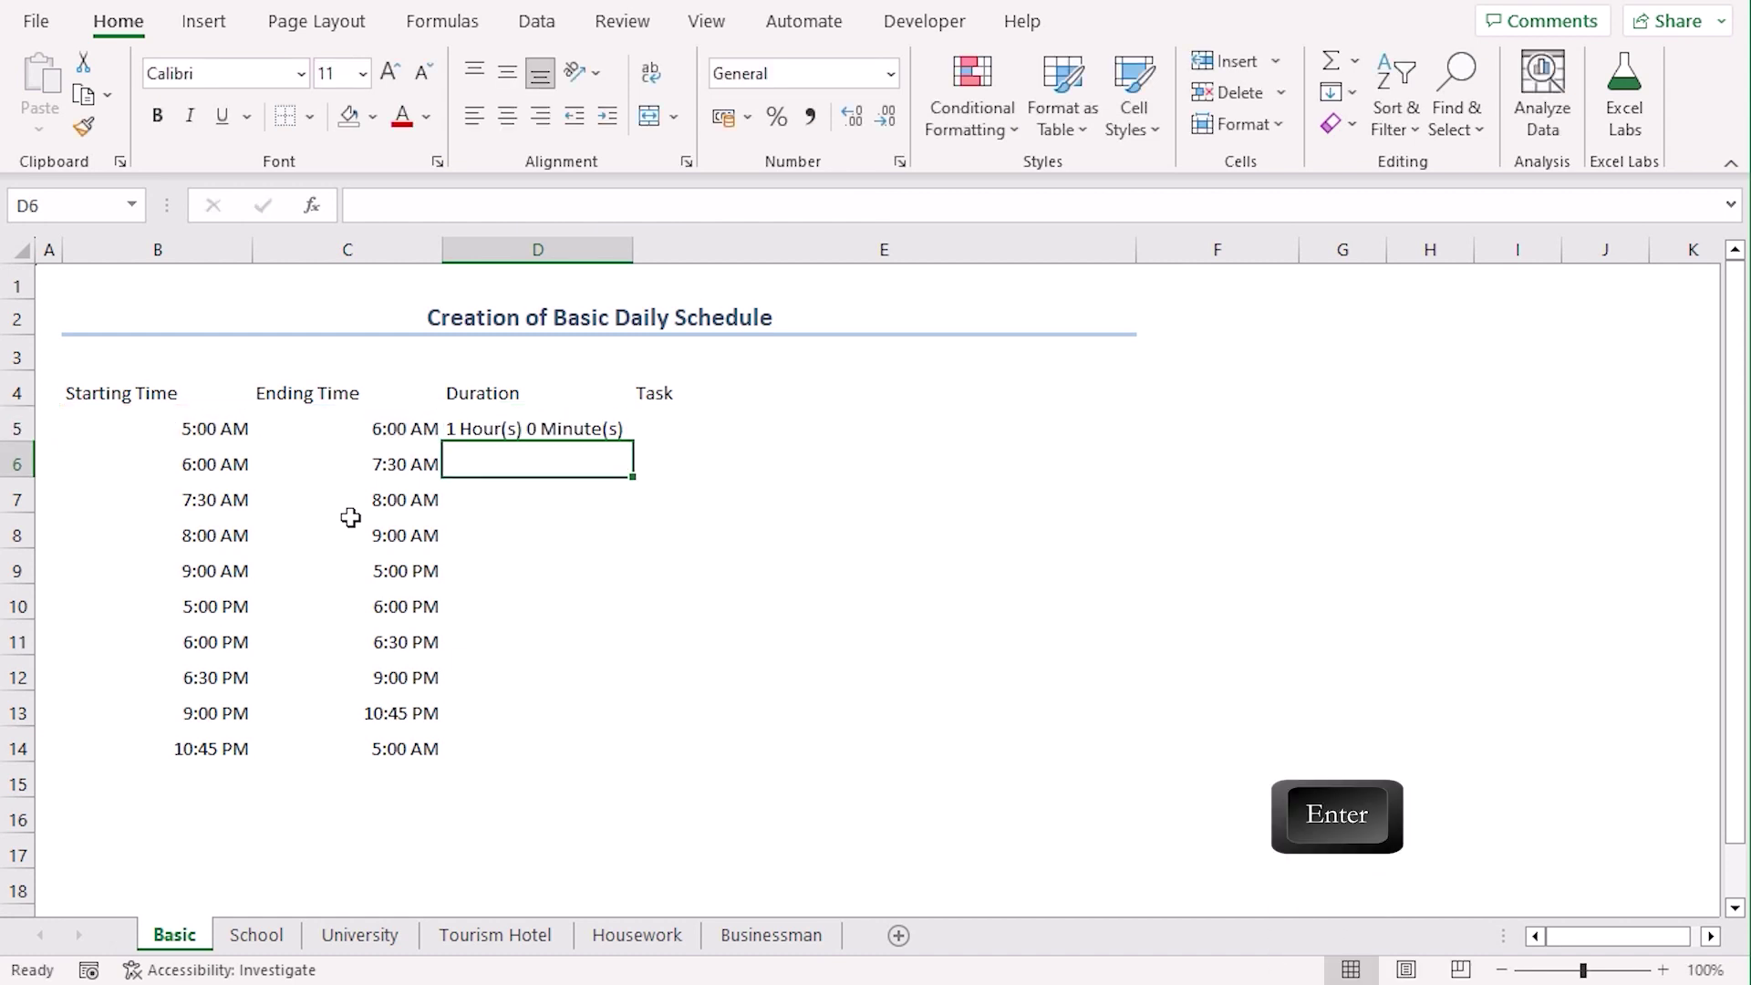
Fill the duration formula down to D14 and widen column D to fit
{"action": "left_click", "coordinate": [557, 415]}
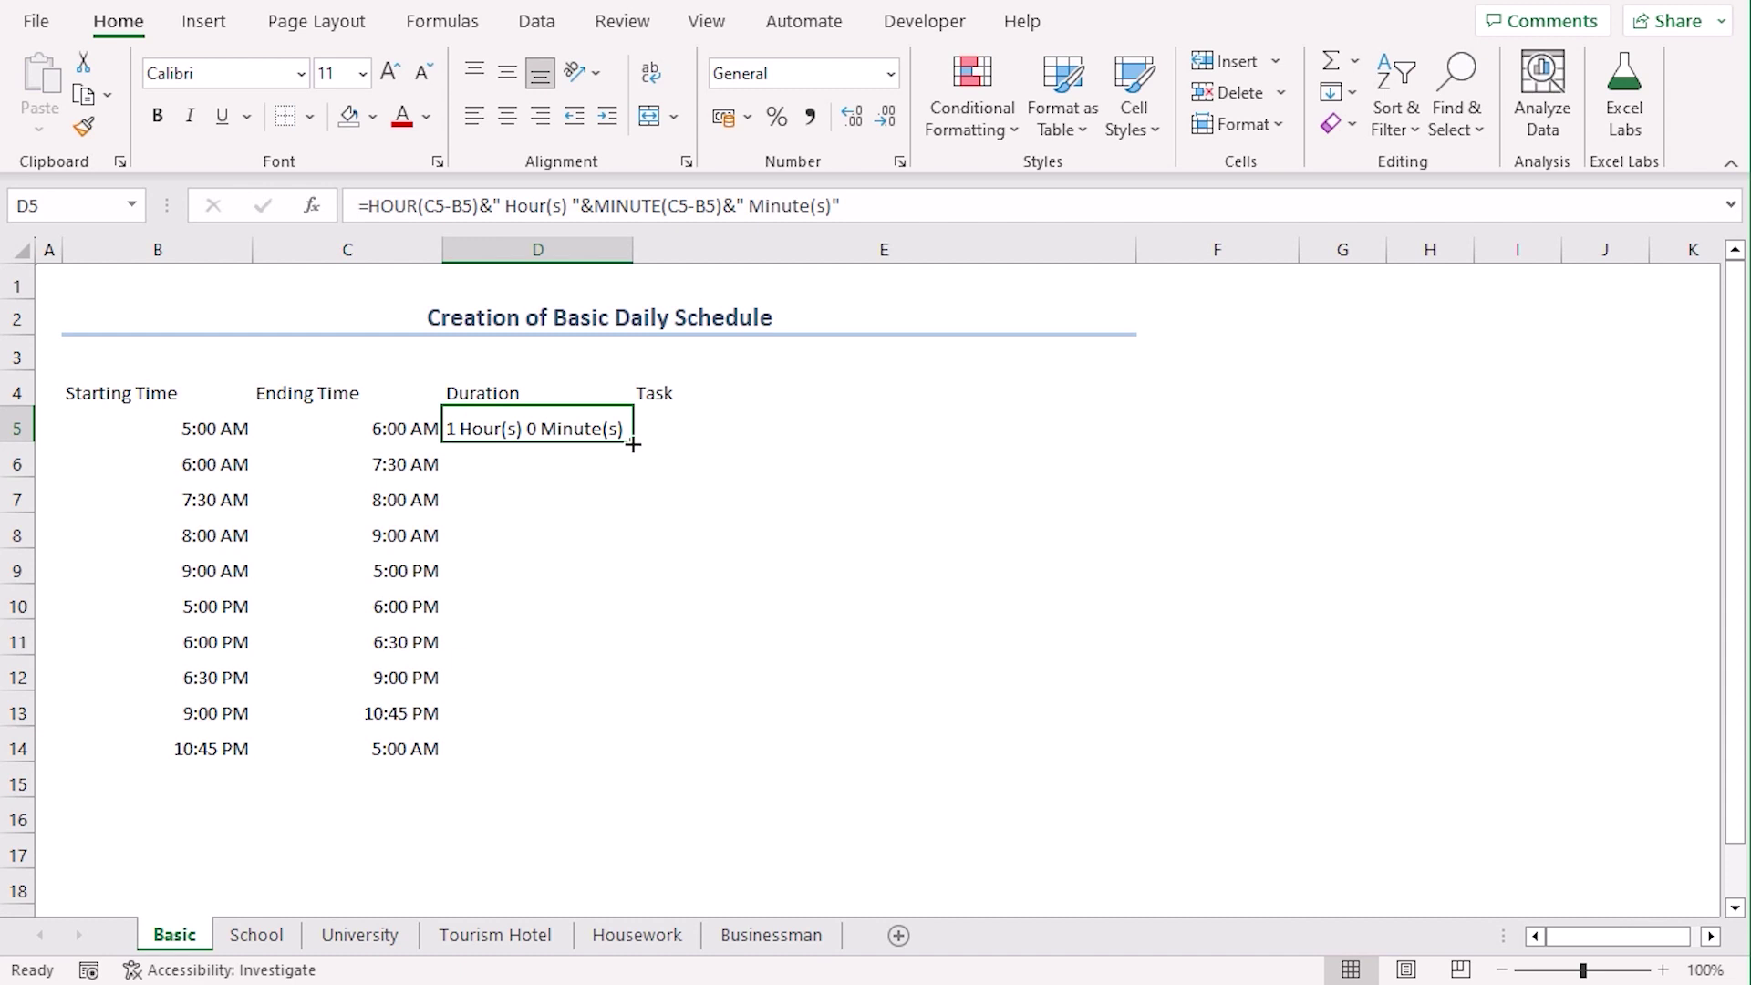
{"action": "left_click_drag", "start_coordinate": [633, 444], "coordinate": [640, 766]}
{"action": "left_click", "coordinate": [672, 851]}
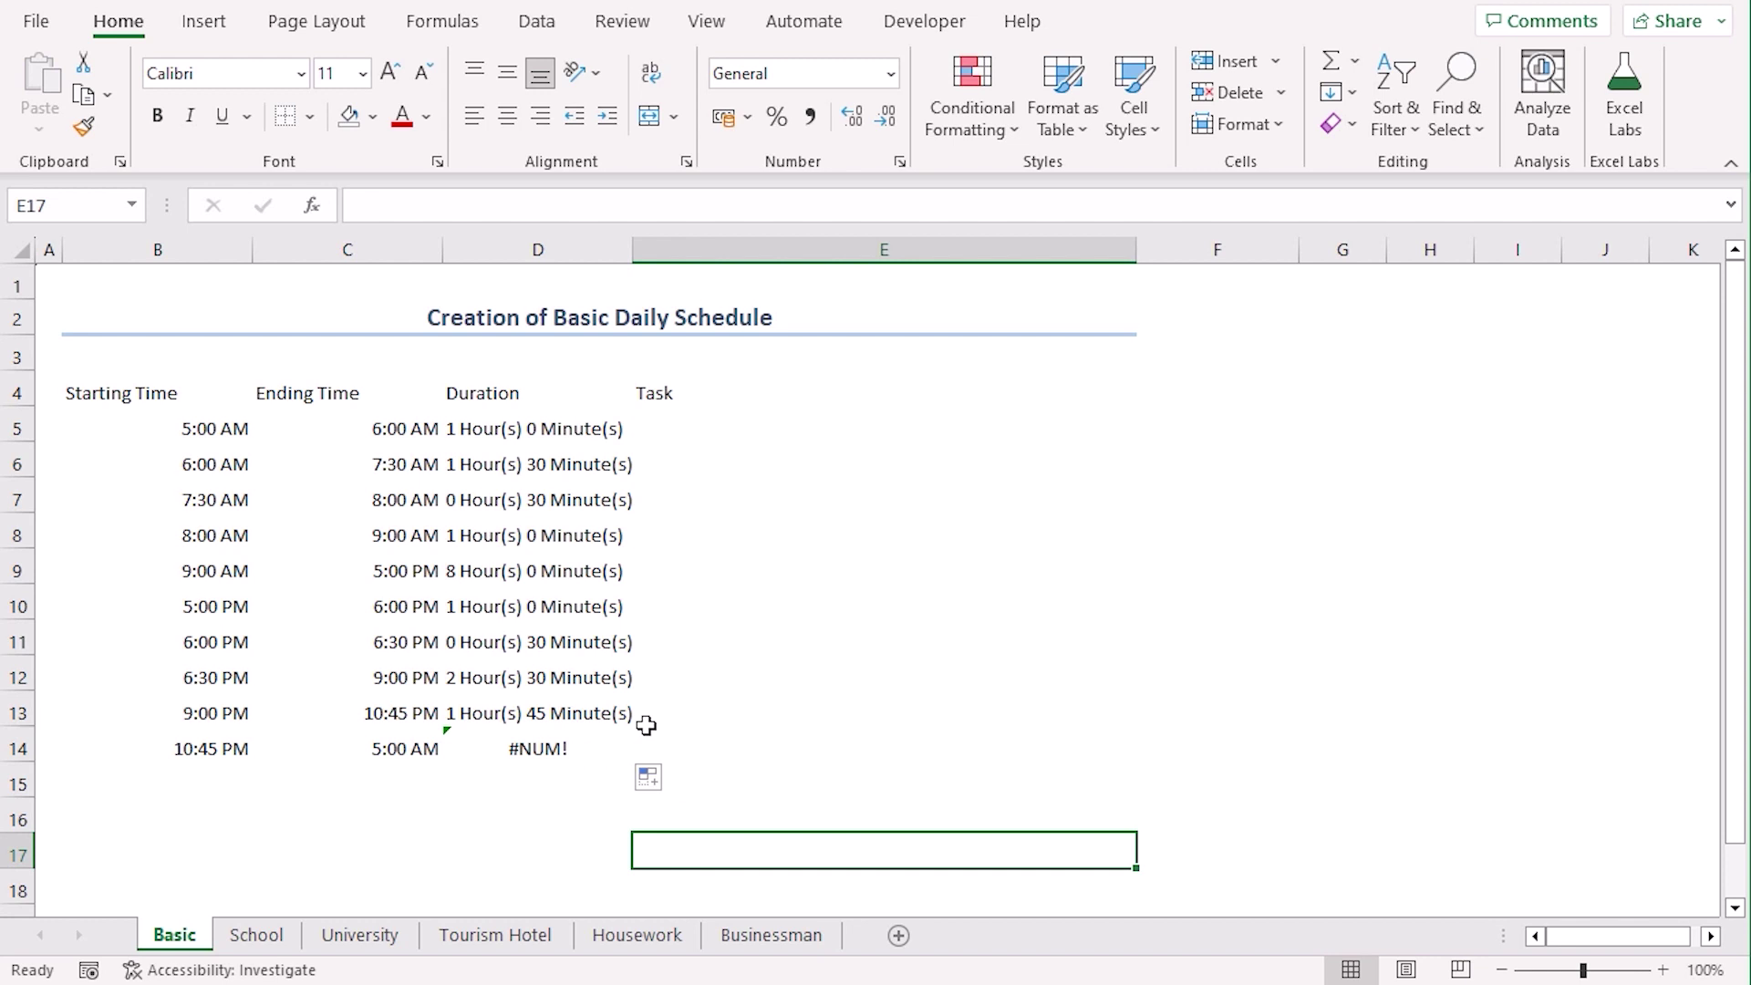
{"action": "double_click", "coordinate": [632, 249]}
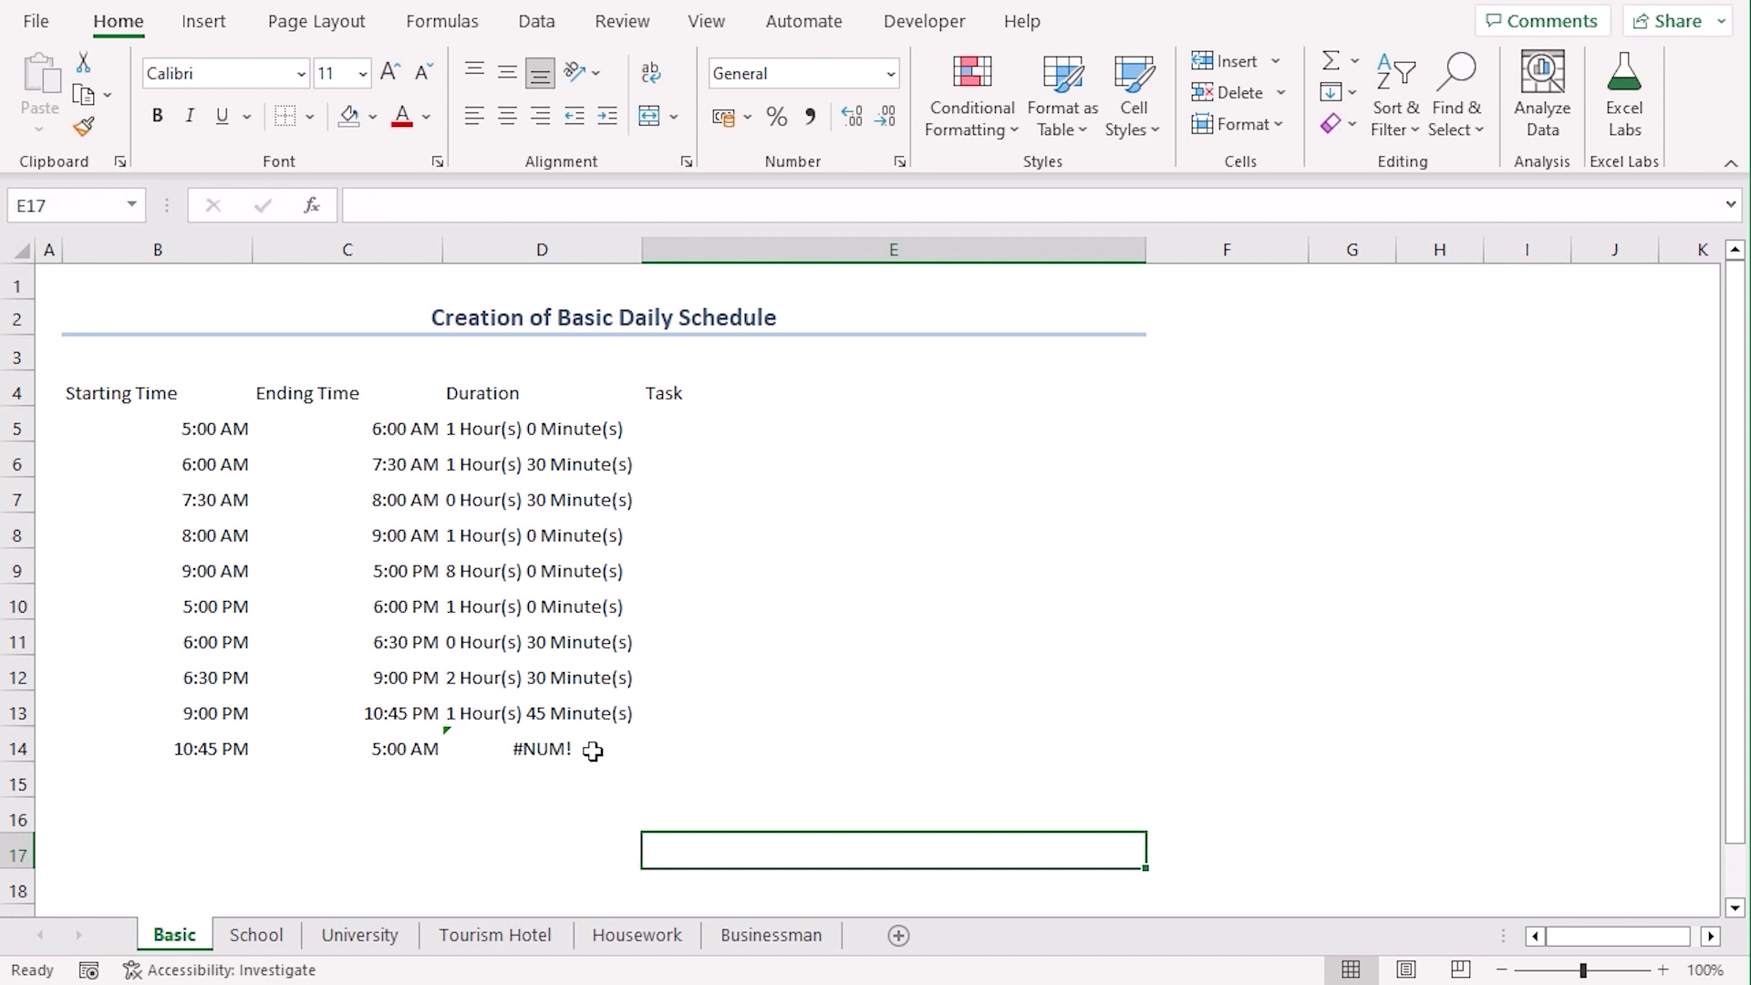
Replace D14's #NUM! error with the typed duration '6 Hours 15 Minutes'
{"action": "left_click", "coordinate": [593, 750]}
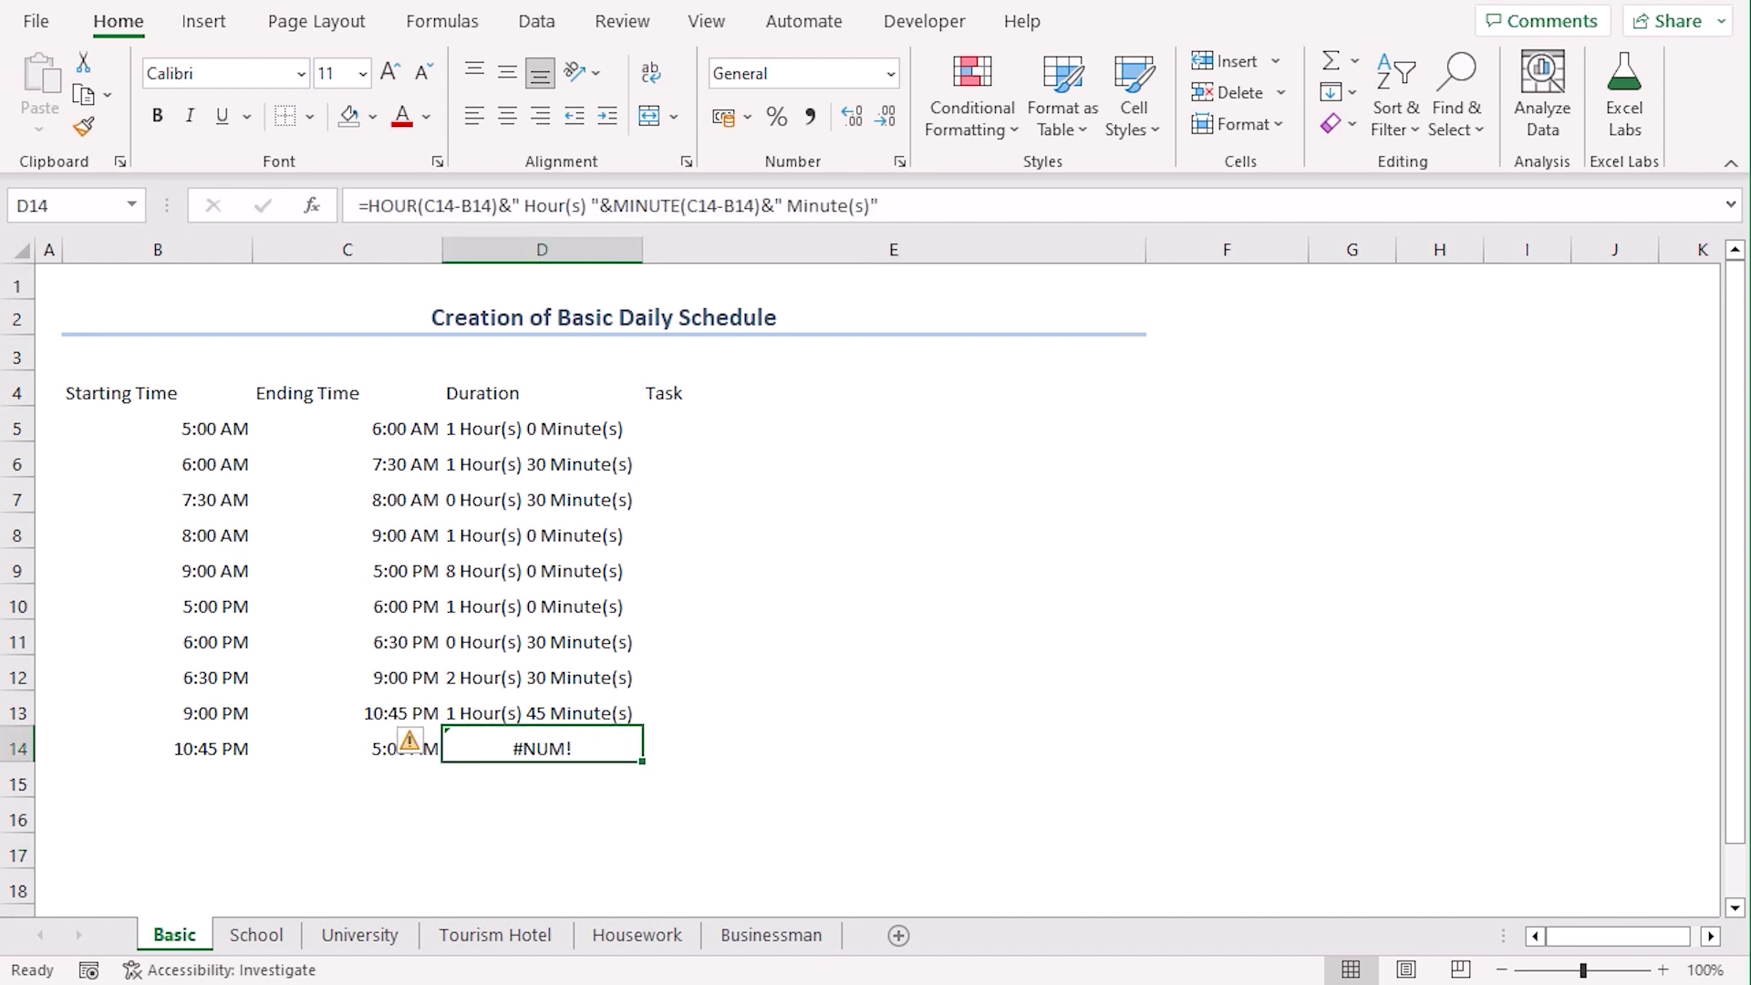
{"action": "left_click", "coordinate": [582, 807]}
{"action": "left_click", "coordinate": [342, 747]}
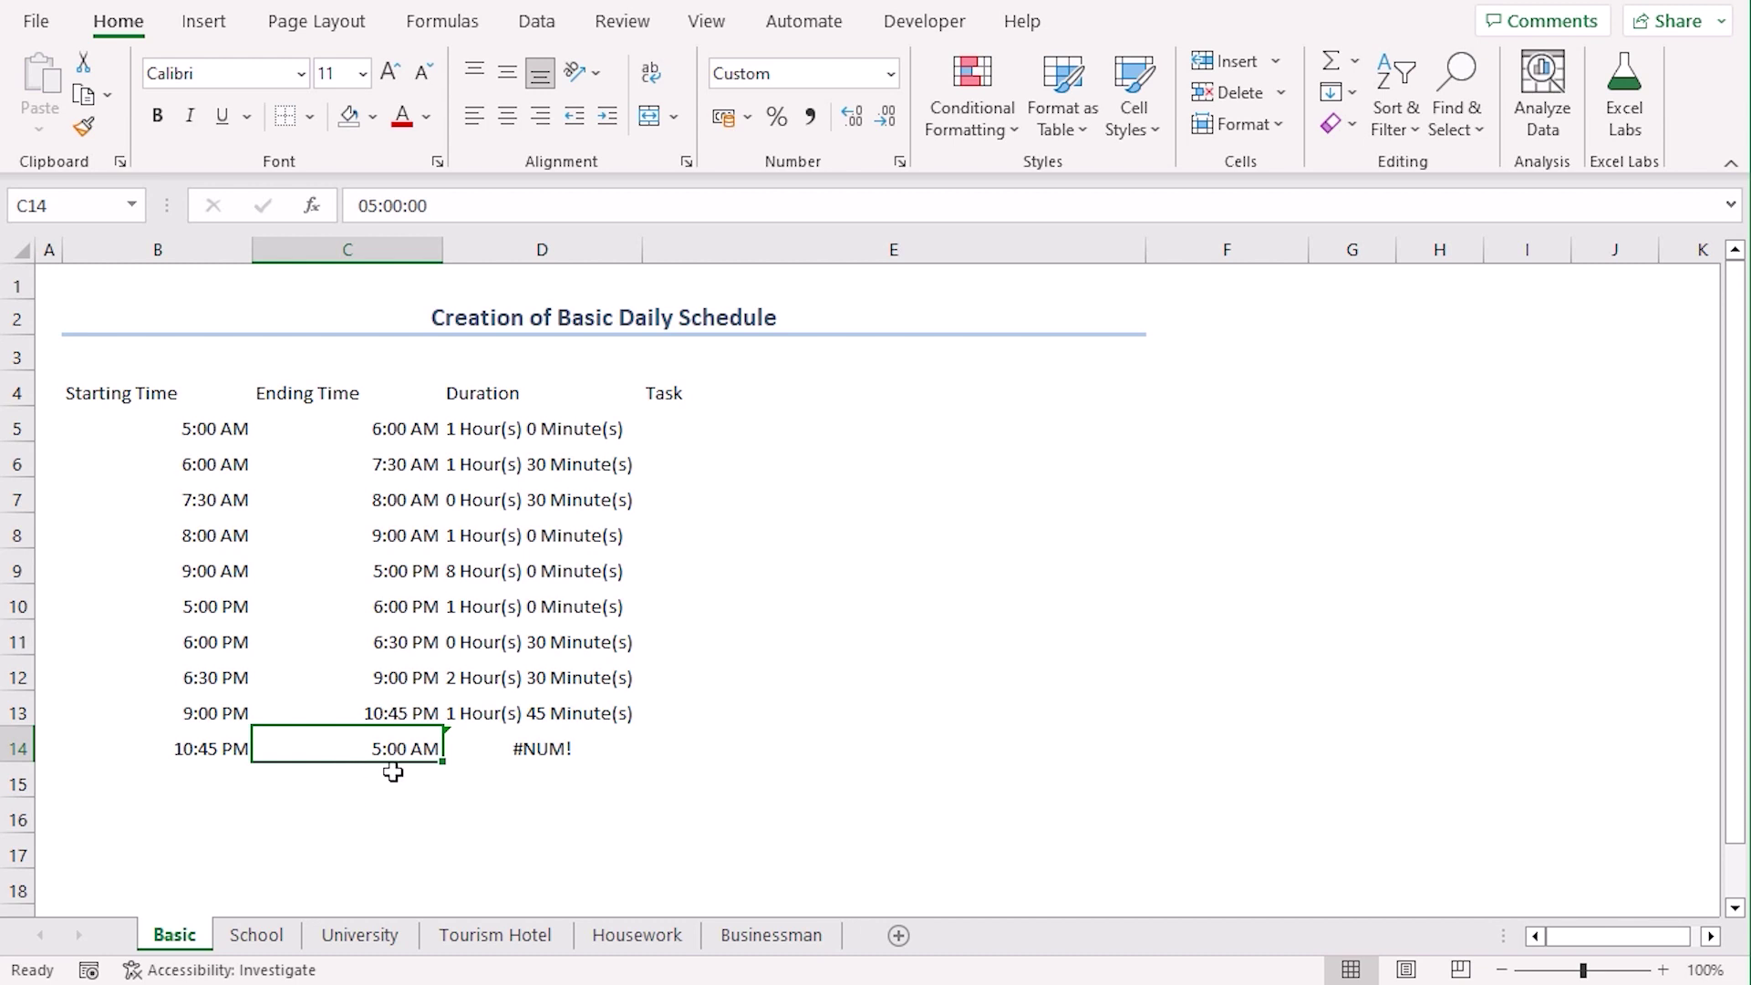
{"action": "left_click", "coordinate": [480, 748]}
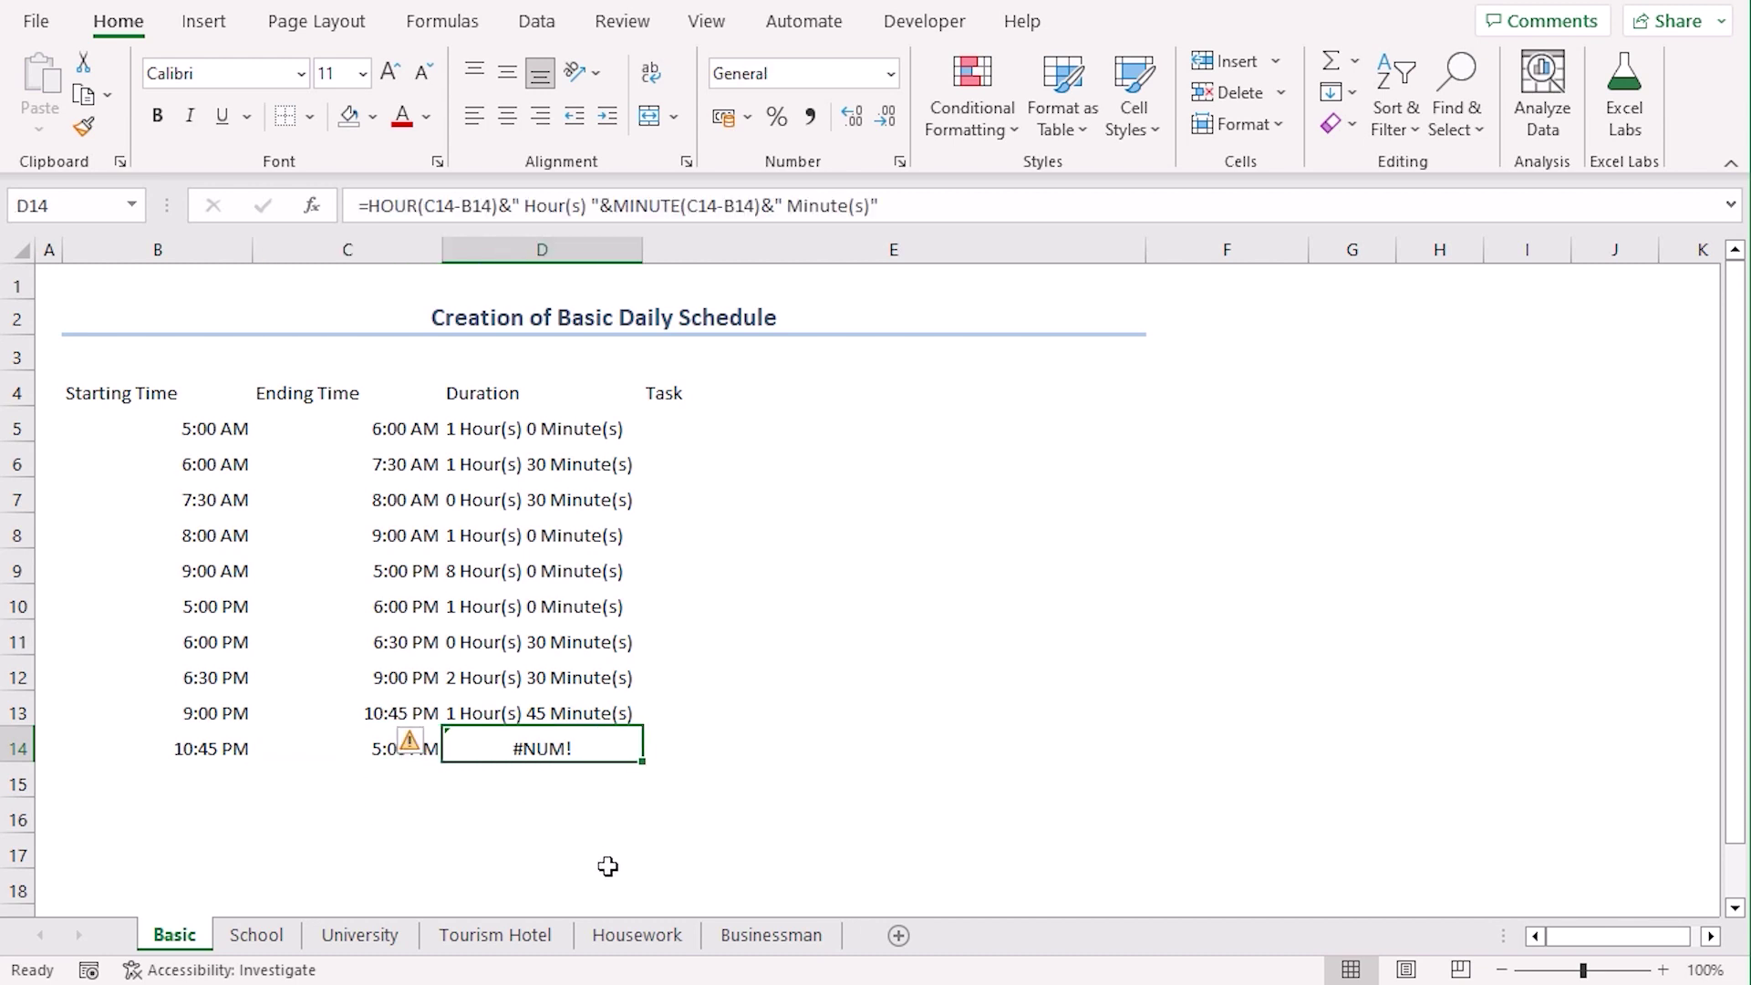
{"action": "key", "text": "BackSpace"}
{"action": "type", "text": "6 Hours"}
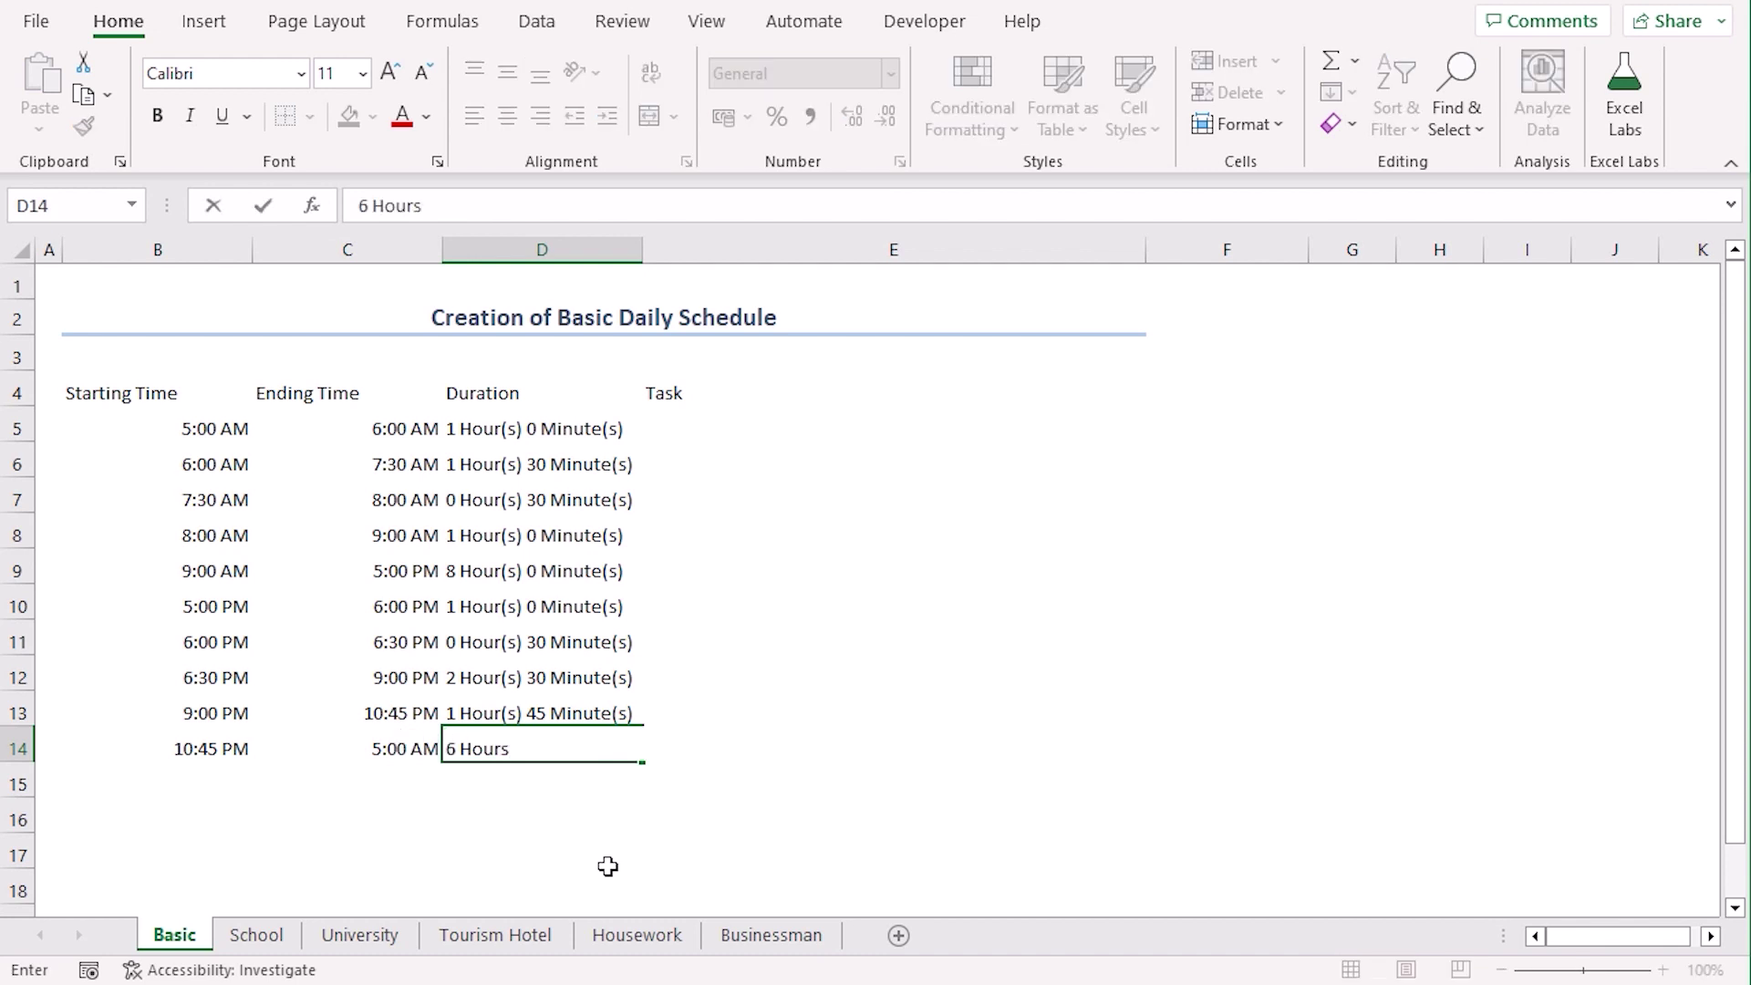
{"action": "type", "text": " 15 Minutes"}
{"action": "key", "text": "Return"}
{"action": "key", "text": "ctrl+c"}
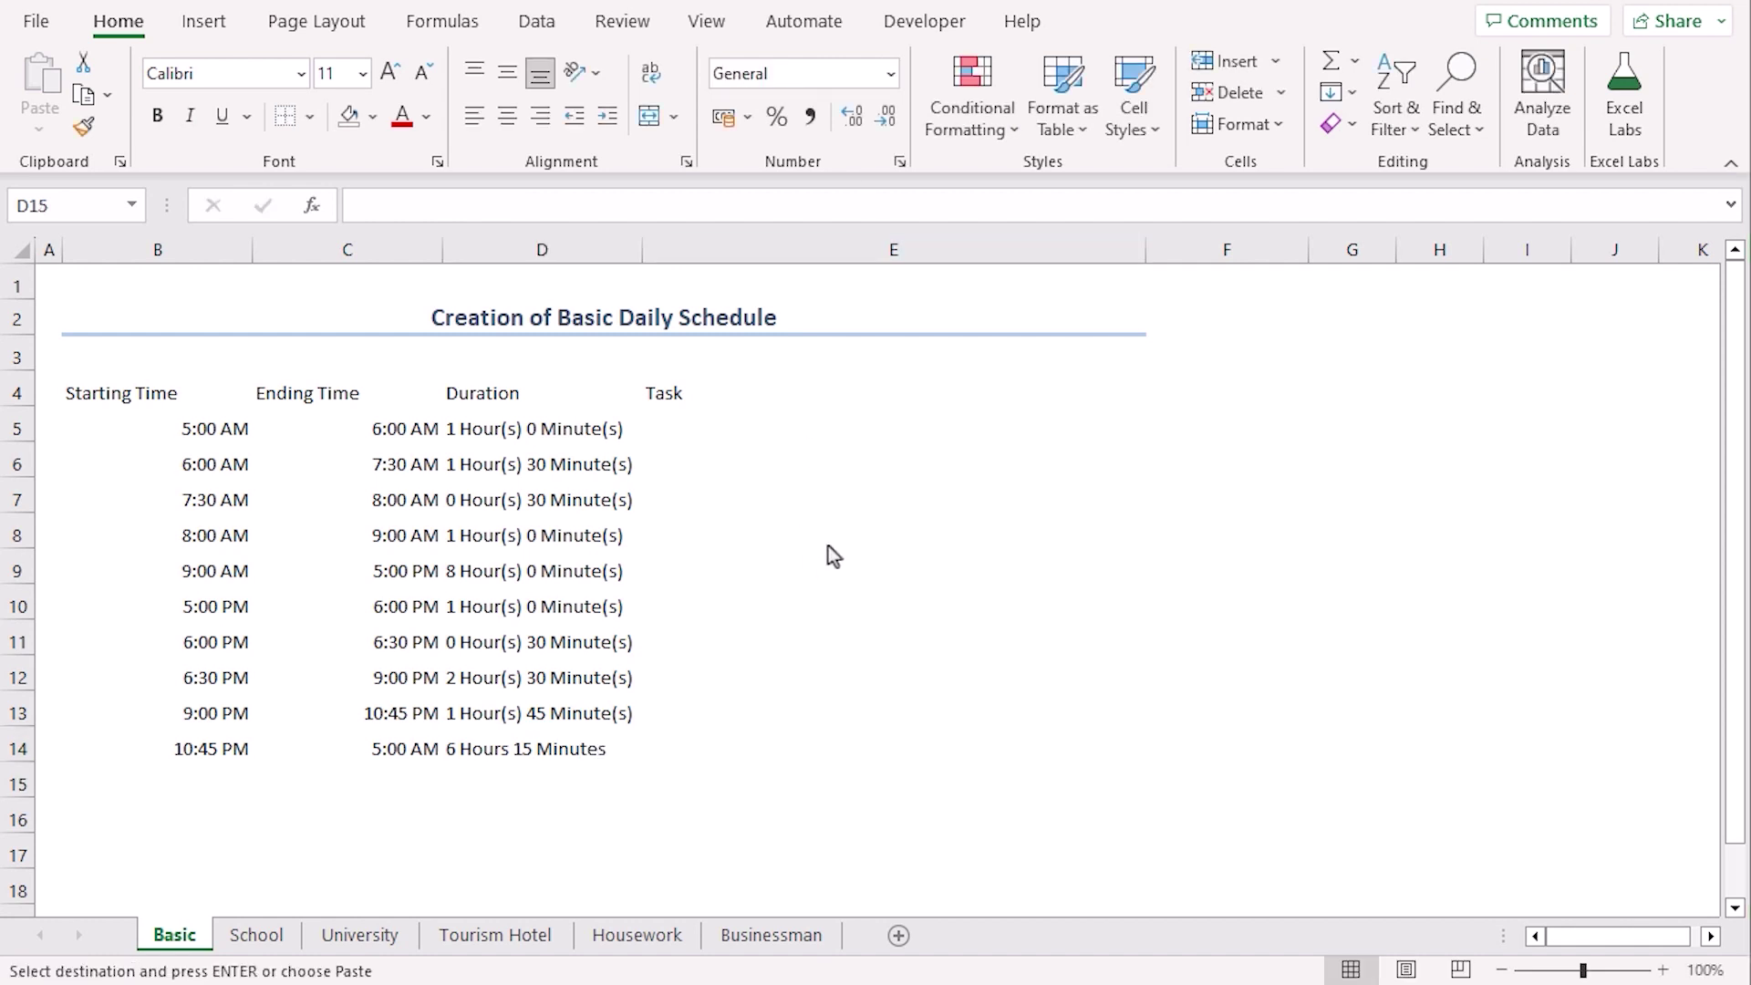
Paste the task list into E5:E14 and give B4:E14 all borders
{"action": "left_click", "coordinate": [693, 436]}
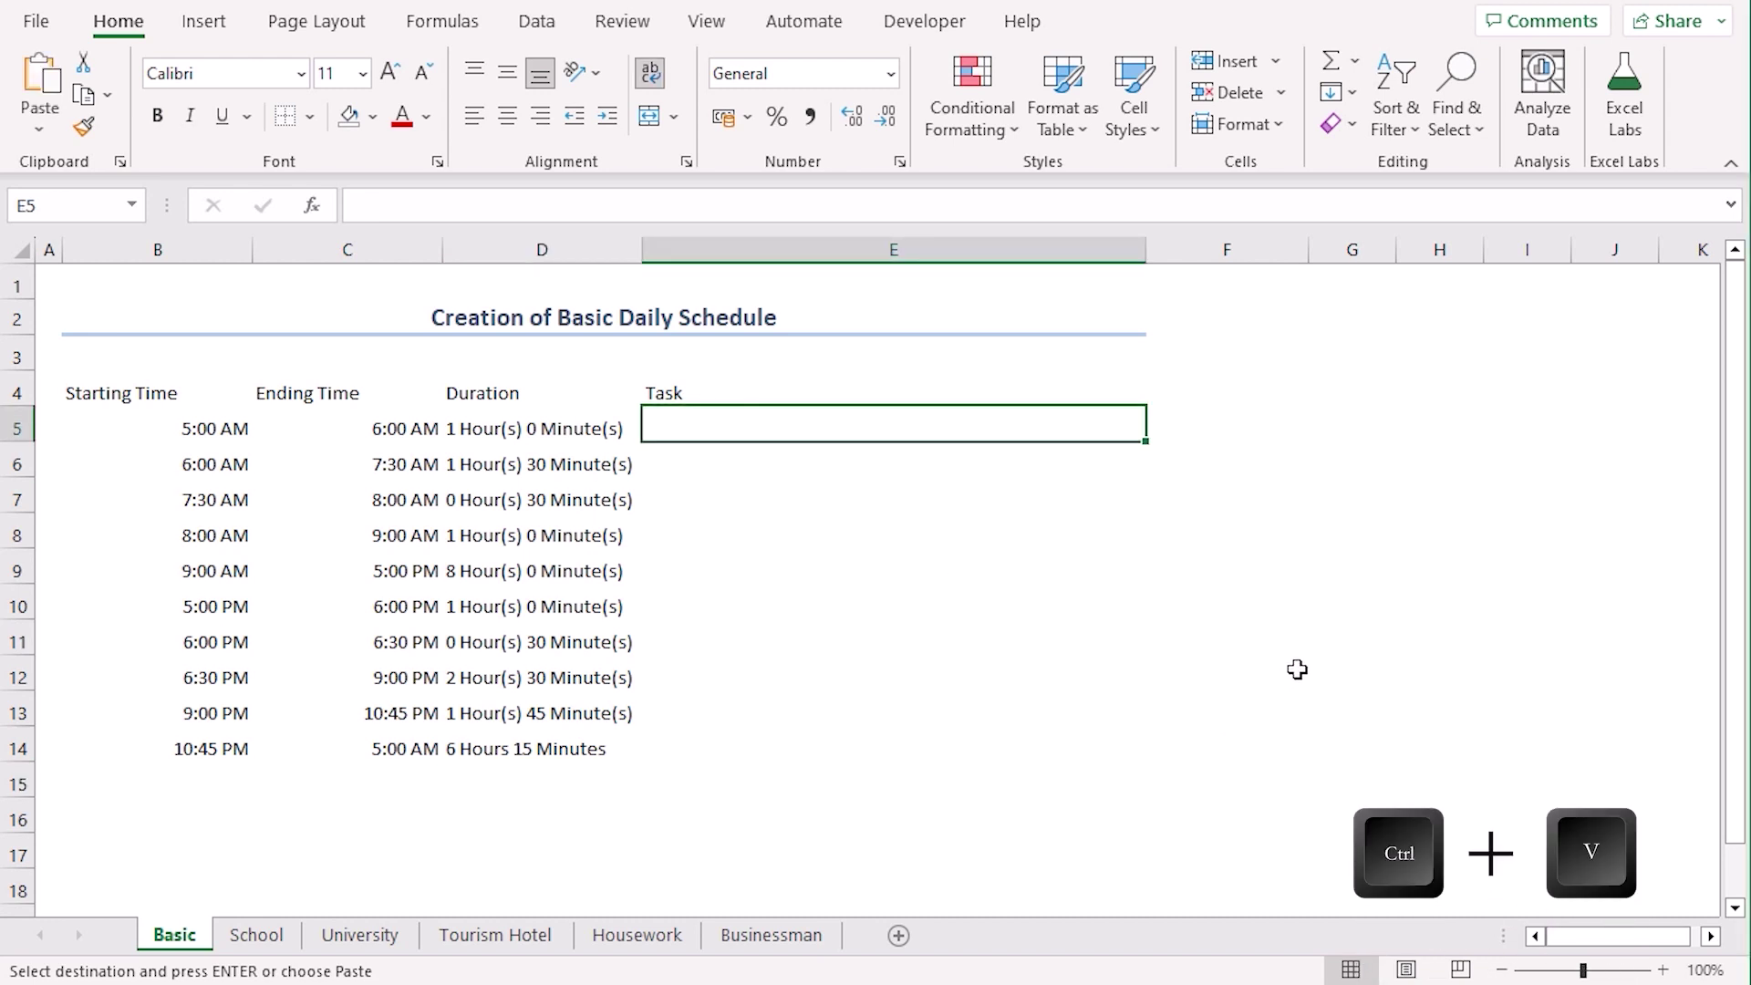
{"action": "key", "text": "ctrl+v"}
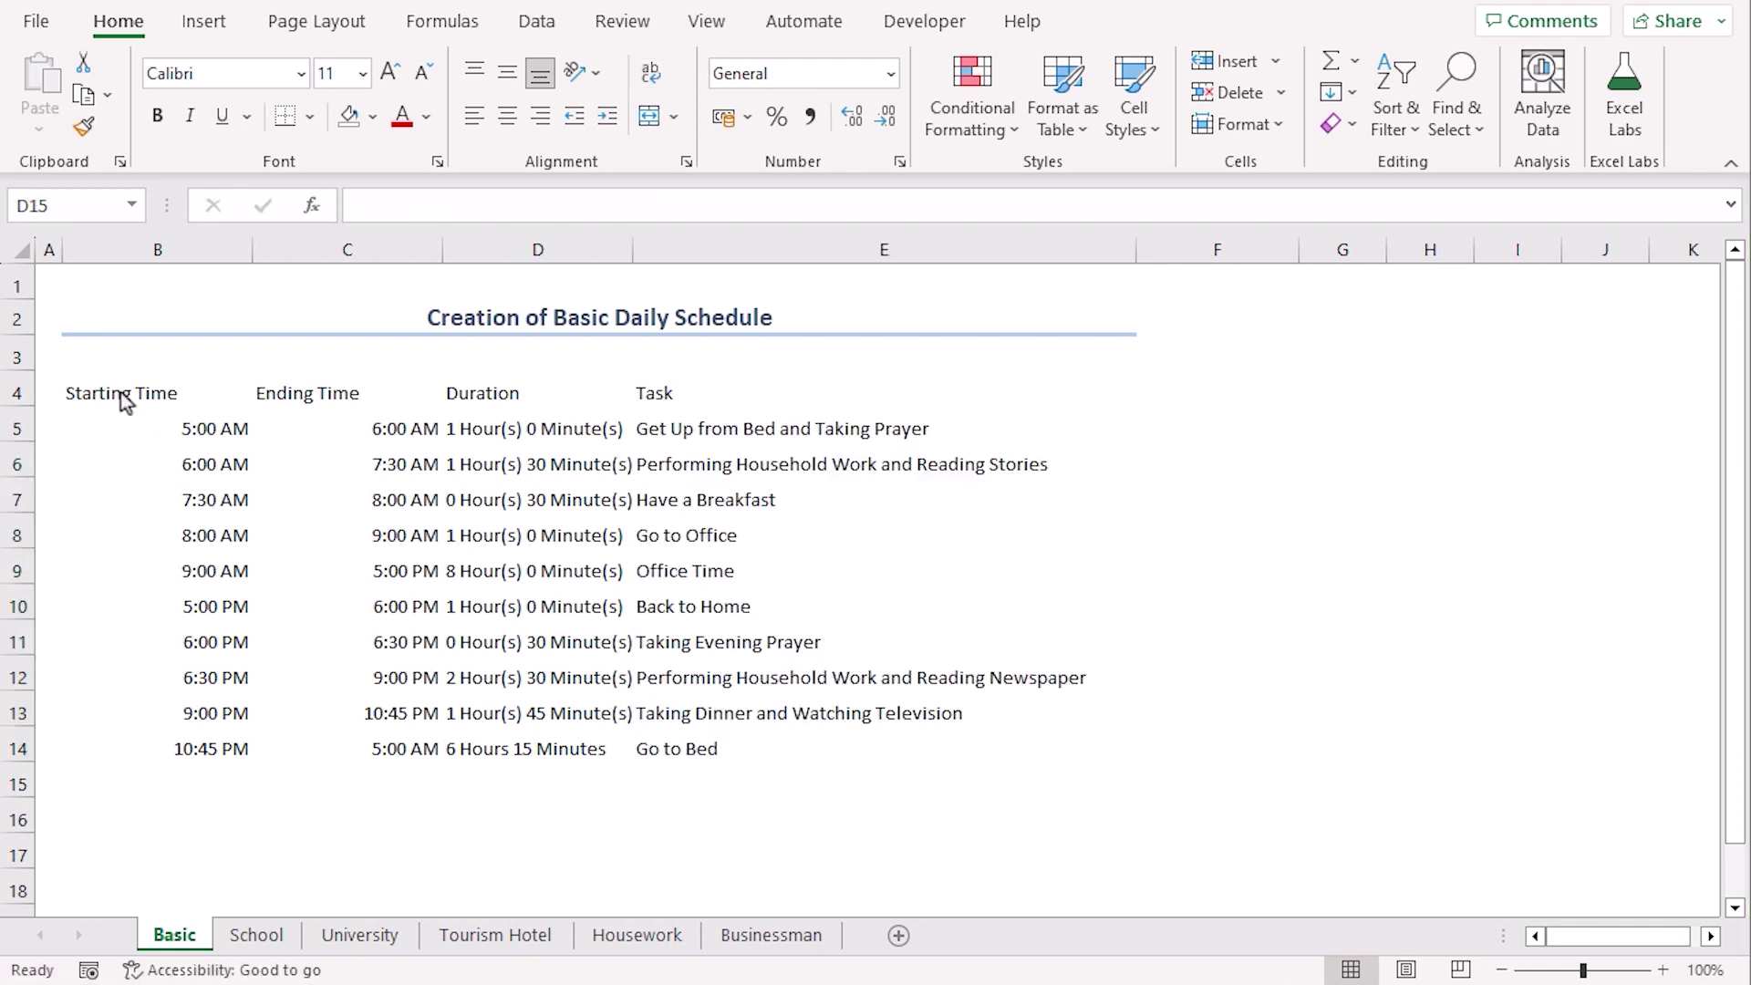
{"action": "left_click_drag", "start_coordinate": [128, 397], "coordinate": [891, 736]}
{"action": "left_click", "coordinate": [308, 124]}
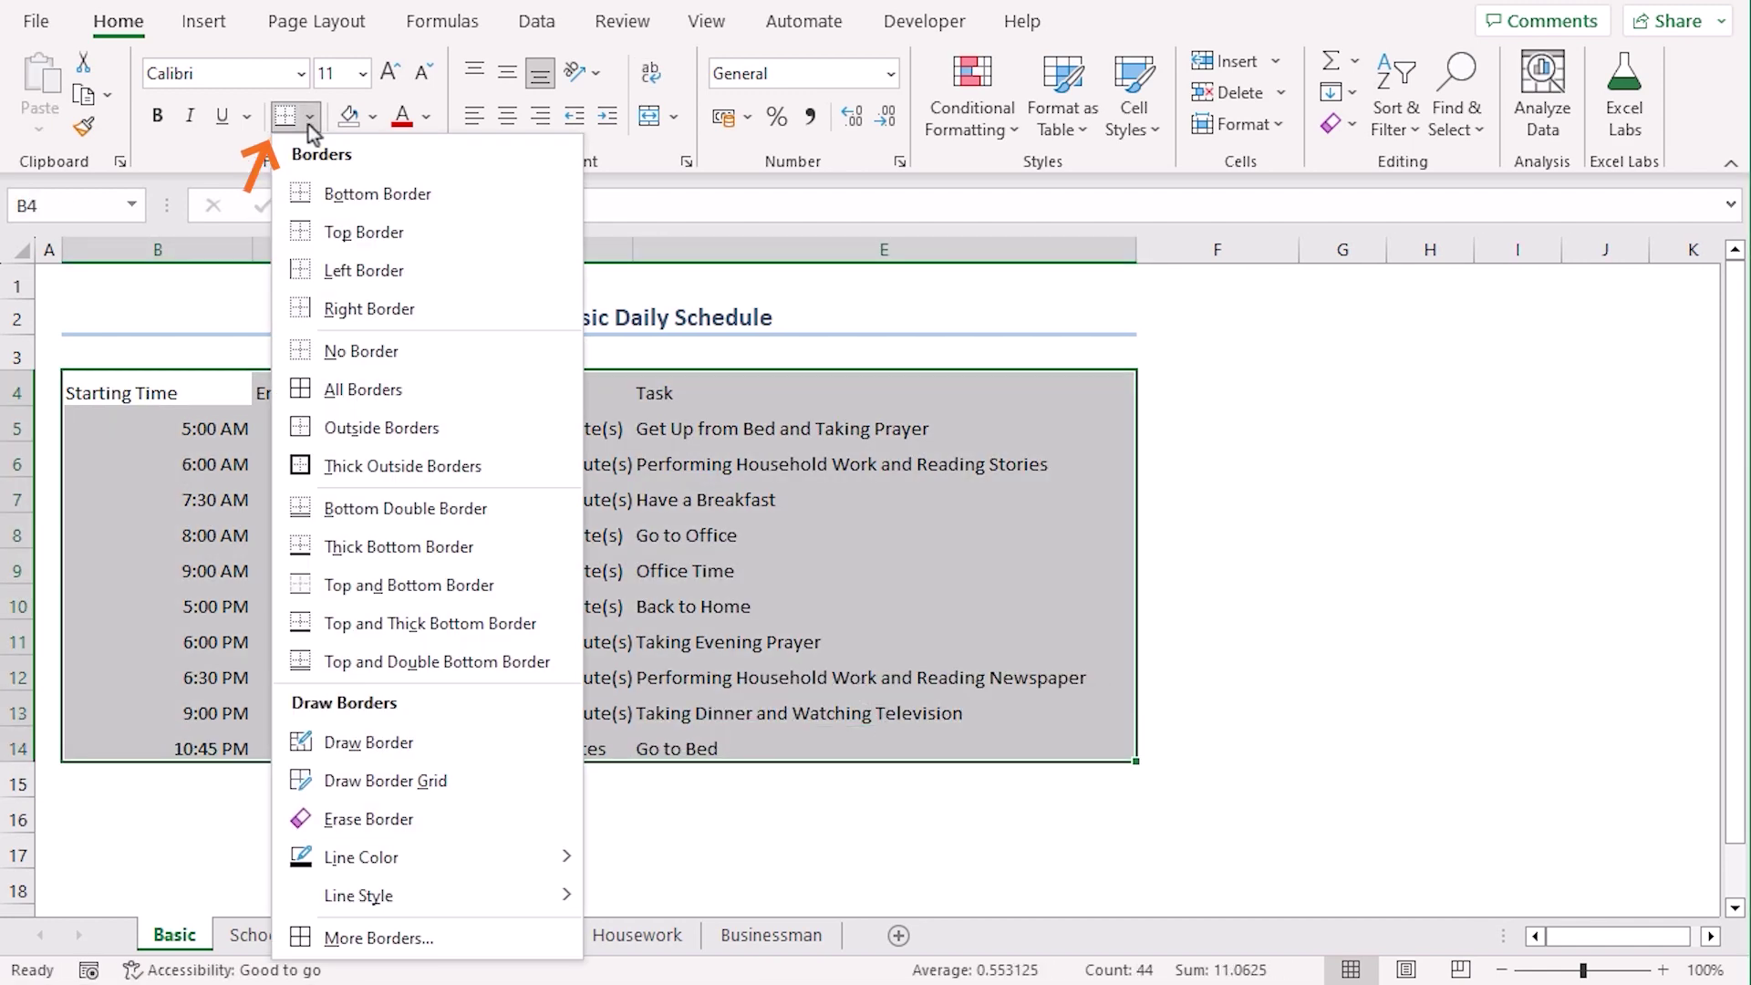
{"action": "left_click", "coordinate": [414, 394]}
{"action": "left_click", "coordinate": [157, 819]}
Make the B4:E4 headers middle-aligned, centred, size 12, bold and light blue filled
{"action": "left_click_drag", "start_coordinate": [172, 391], "coordinate": [891, 389]}
{"action": "left_click", "coordinate": [507, 73]}
{"action": "left_click", "coordinate": [507, 116]}
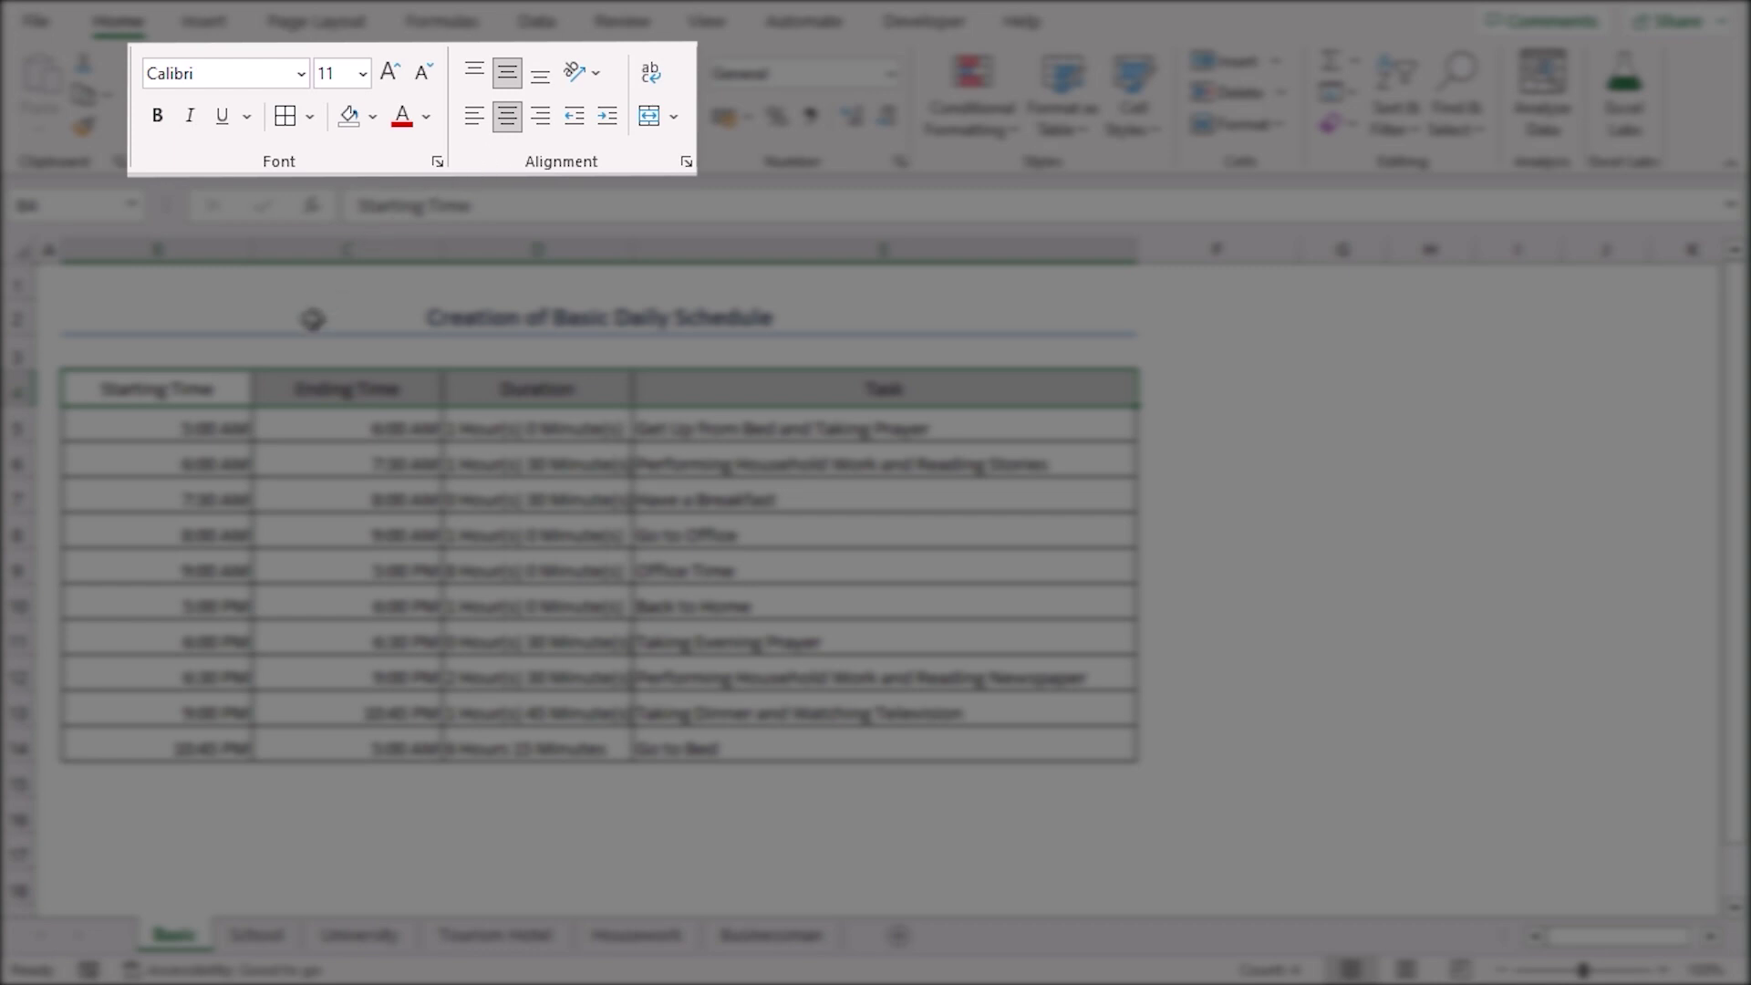
{"action": "left_click", "coordinate": [390, 73]}
{"action": "left_click", "coordinate": [156, 123]}
{"action": "left_click", "coordinate": [373, 116]}
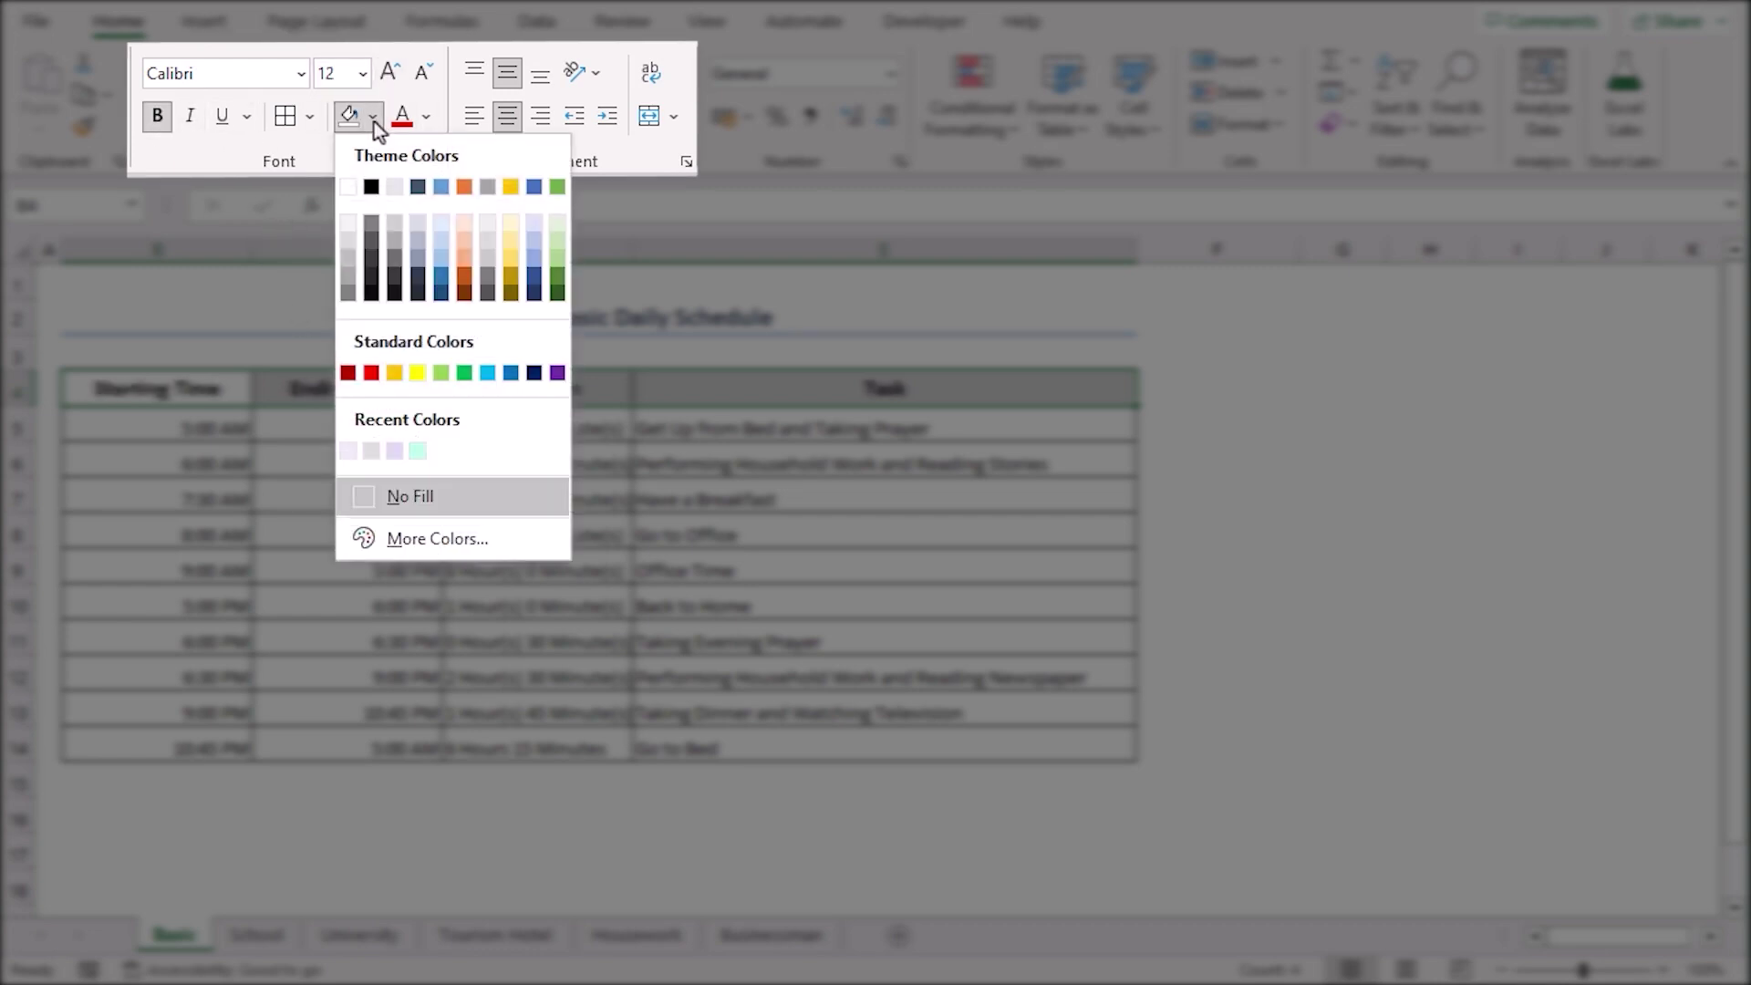
{"action": "left_click", "coordinate": [442, 225]}
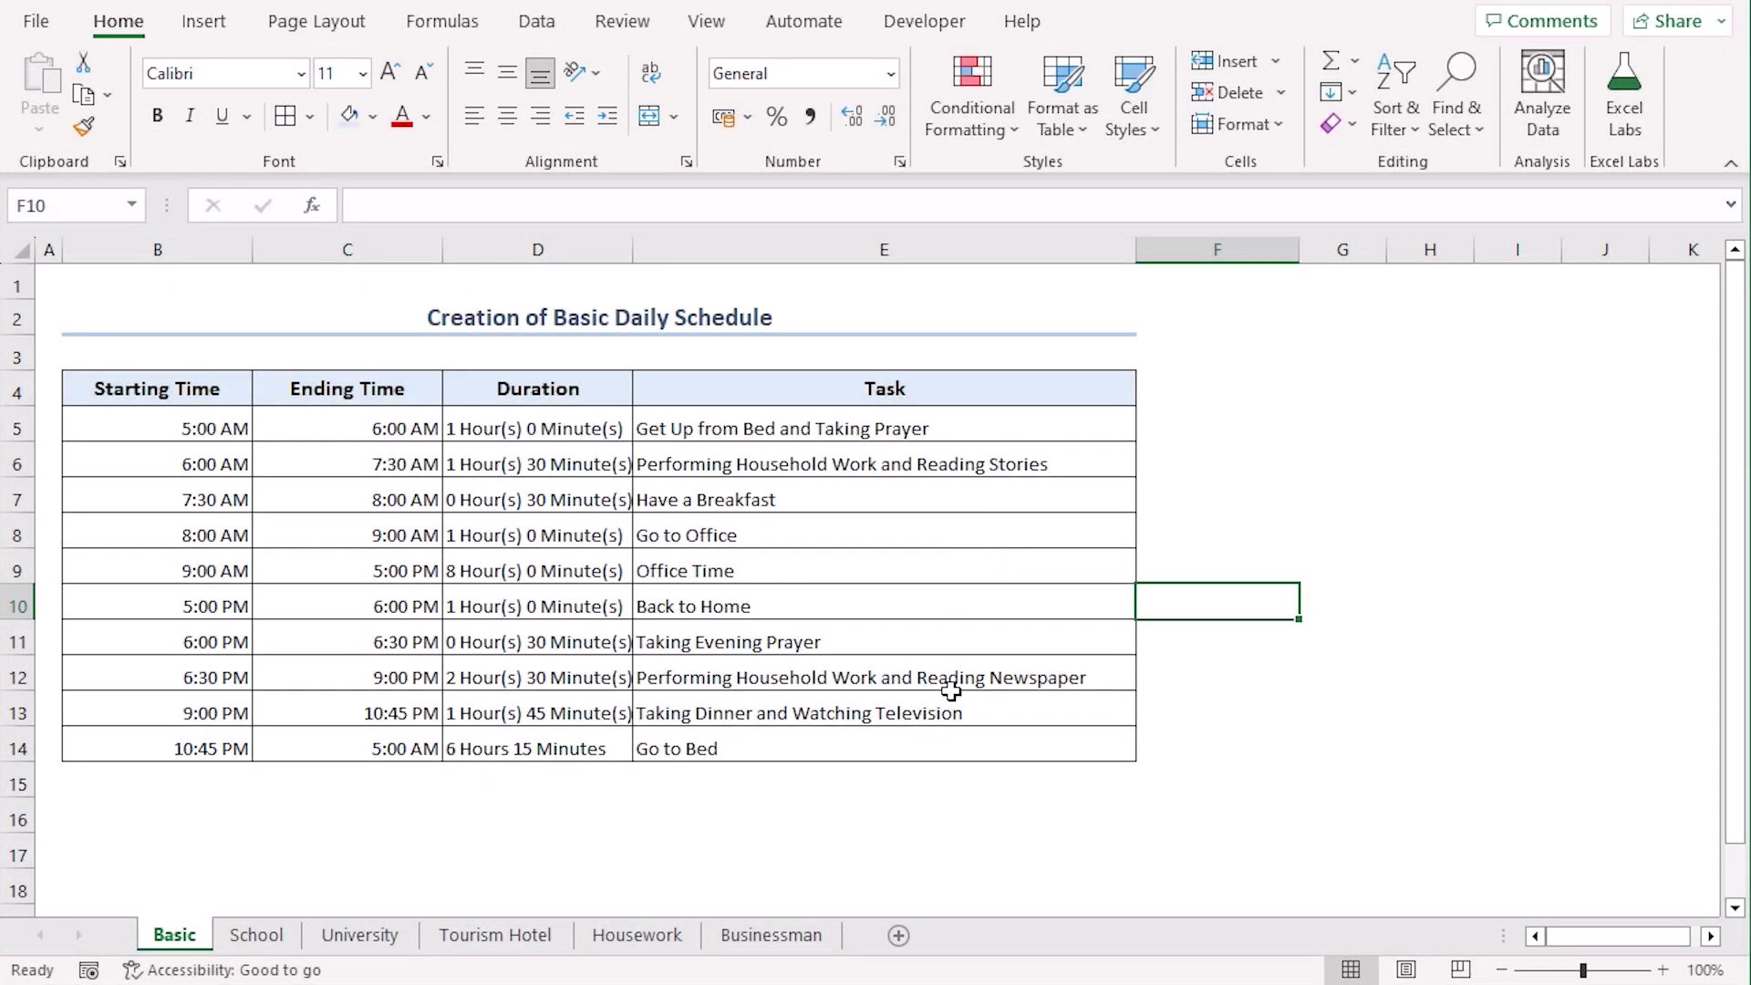
Fill task cells E5 and E14 light green, and E6 and E12 light peach
{"action": "left_click", "coordinate": [1074, 428]}
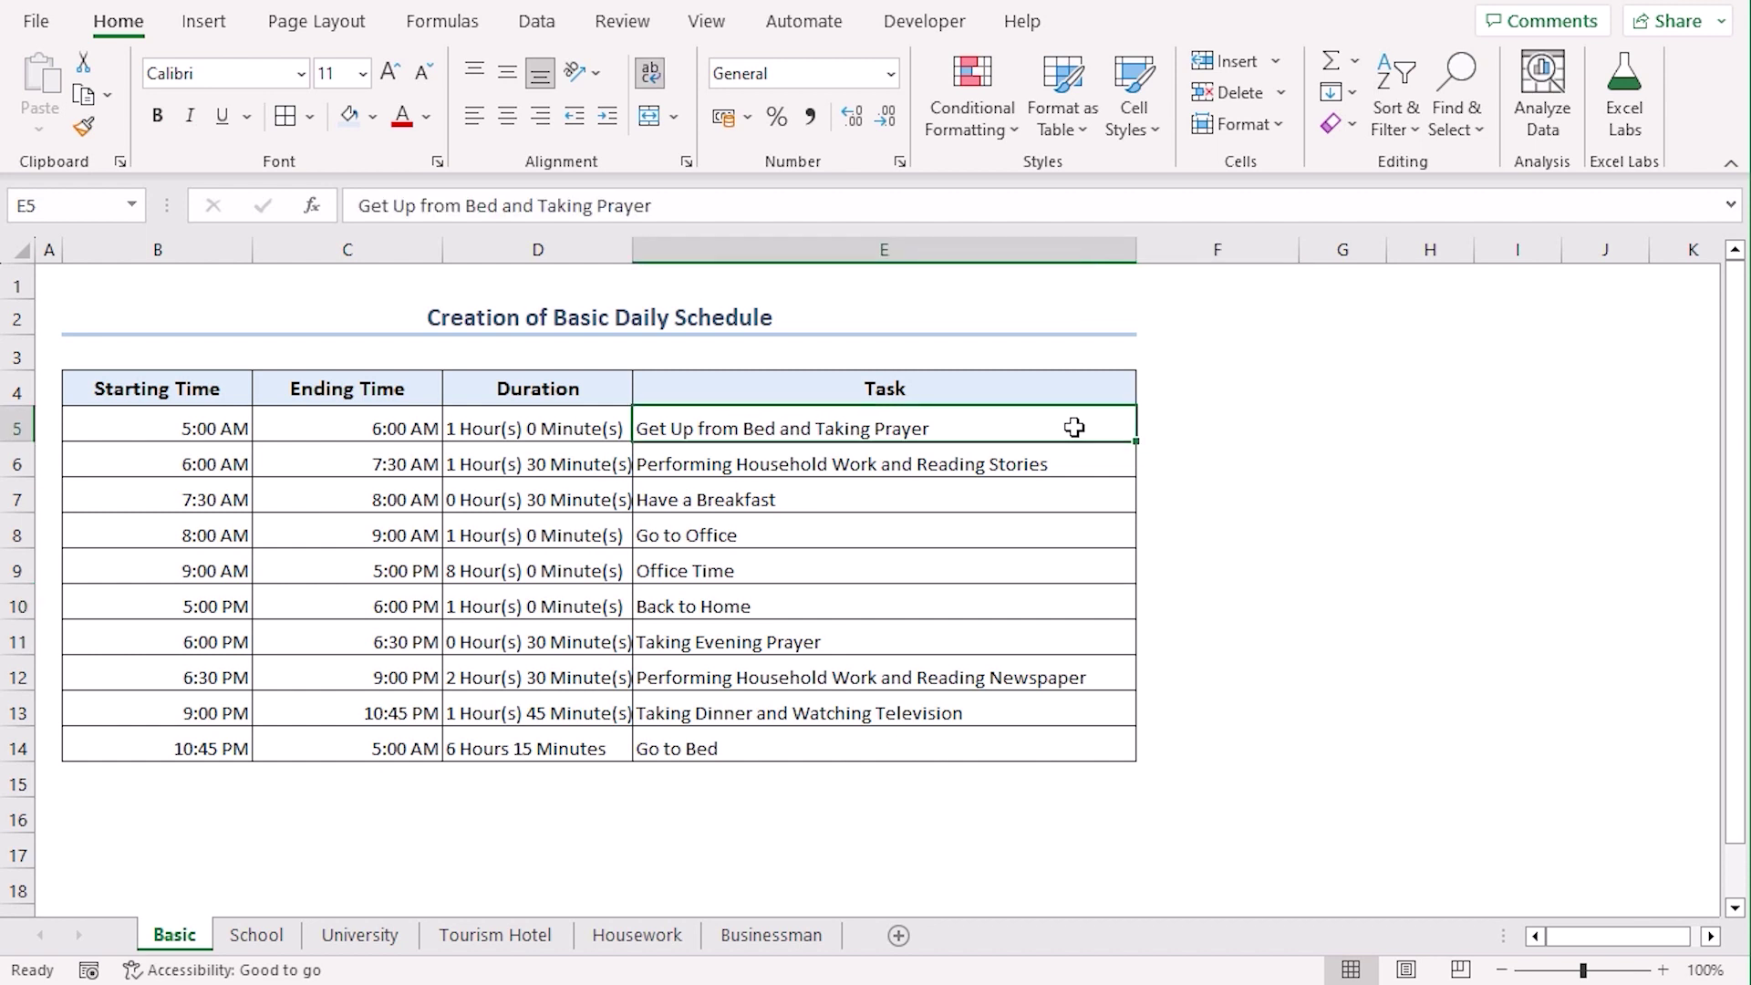
{"action": "left_click", "coordinate": [825, 748], "text": "ctrl"}
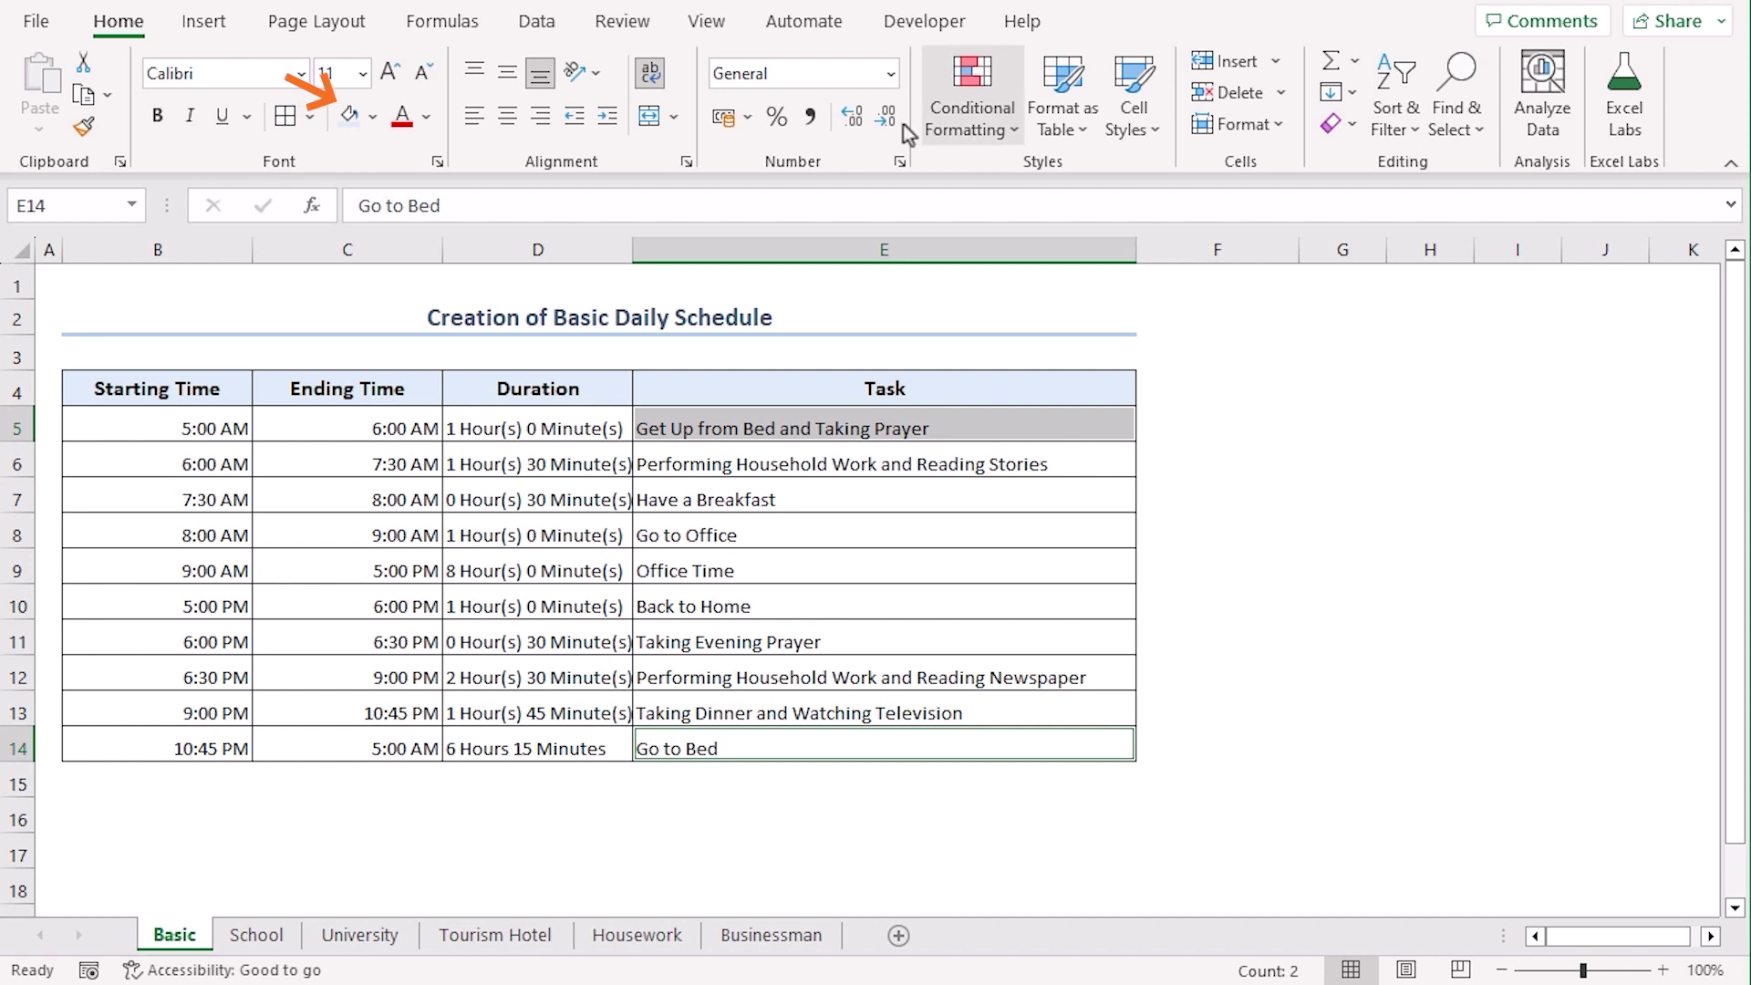
{"action": "left_click", "coordinate": [375, 122]}
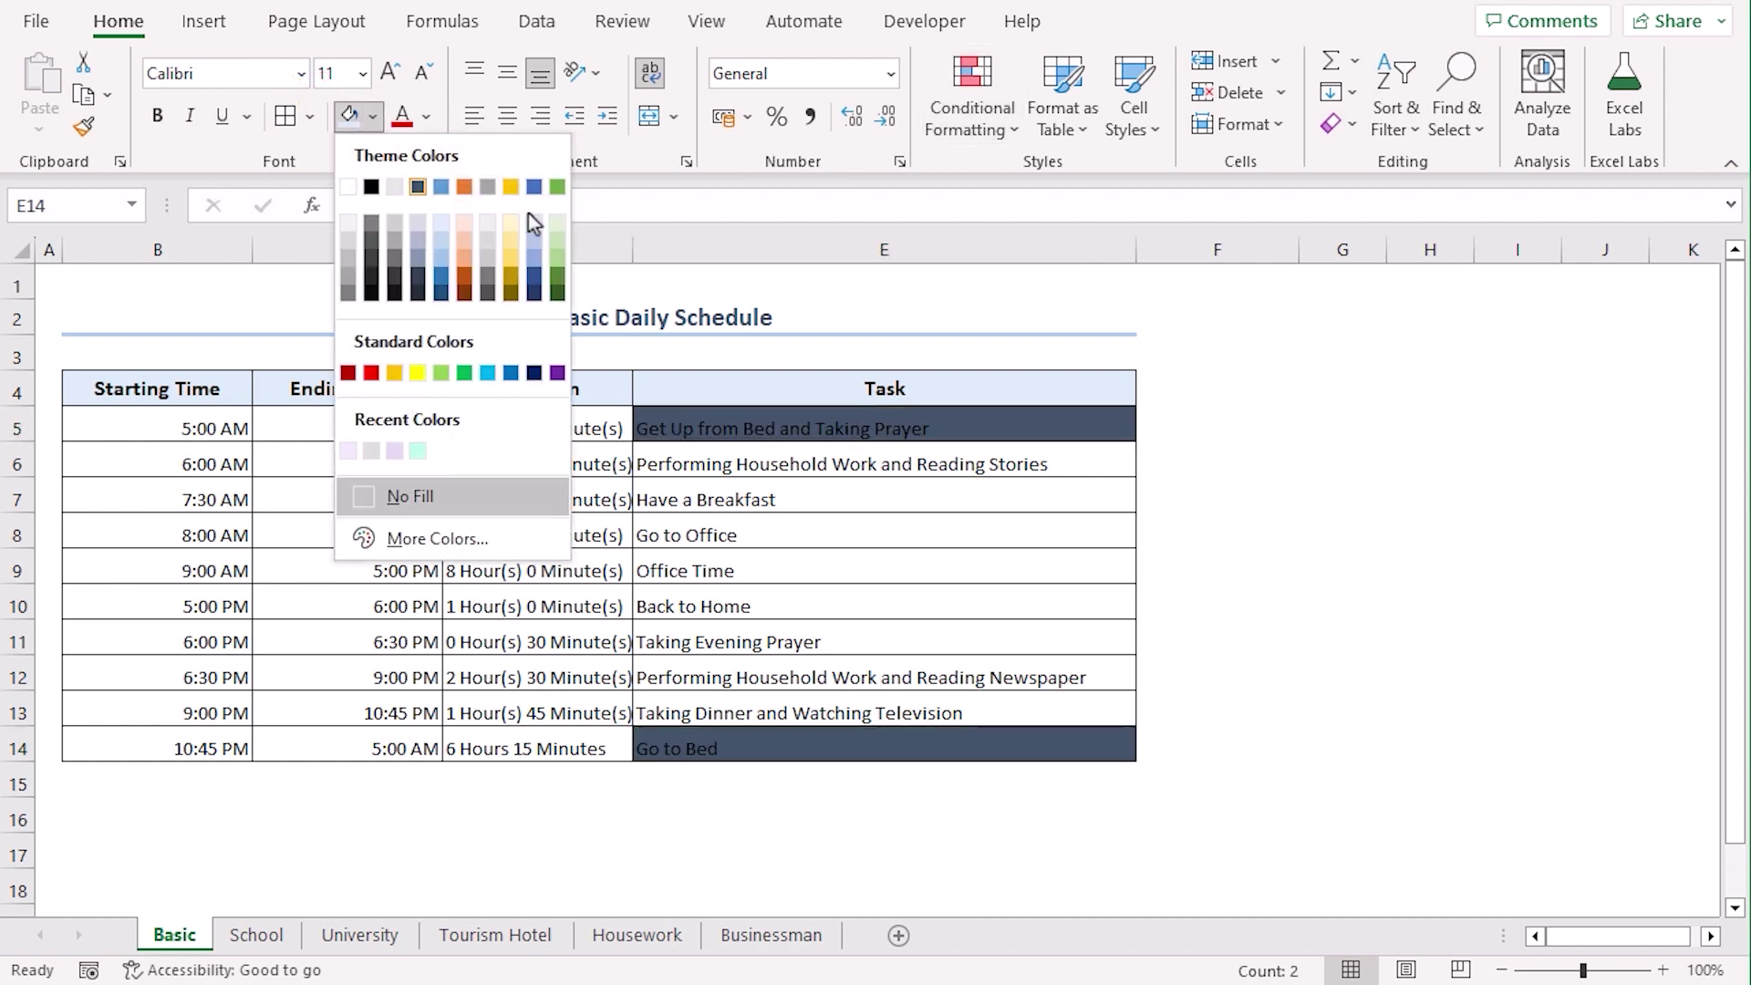
{"action": "left_click", "coordinate": [557, 219]}
{"action": "left_click", "coordinate": [1217, 641]}
{"action": "left_click", "coordinate": [1003, 465]}
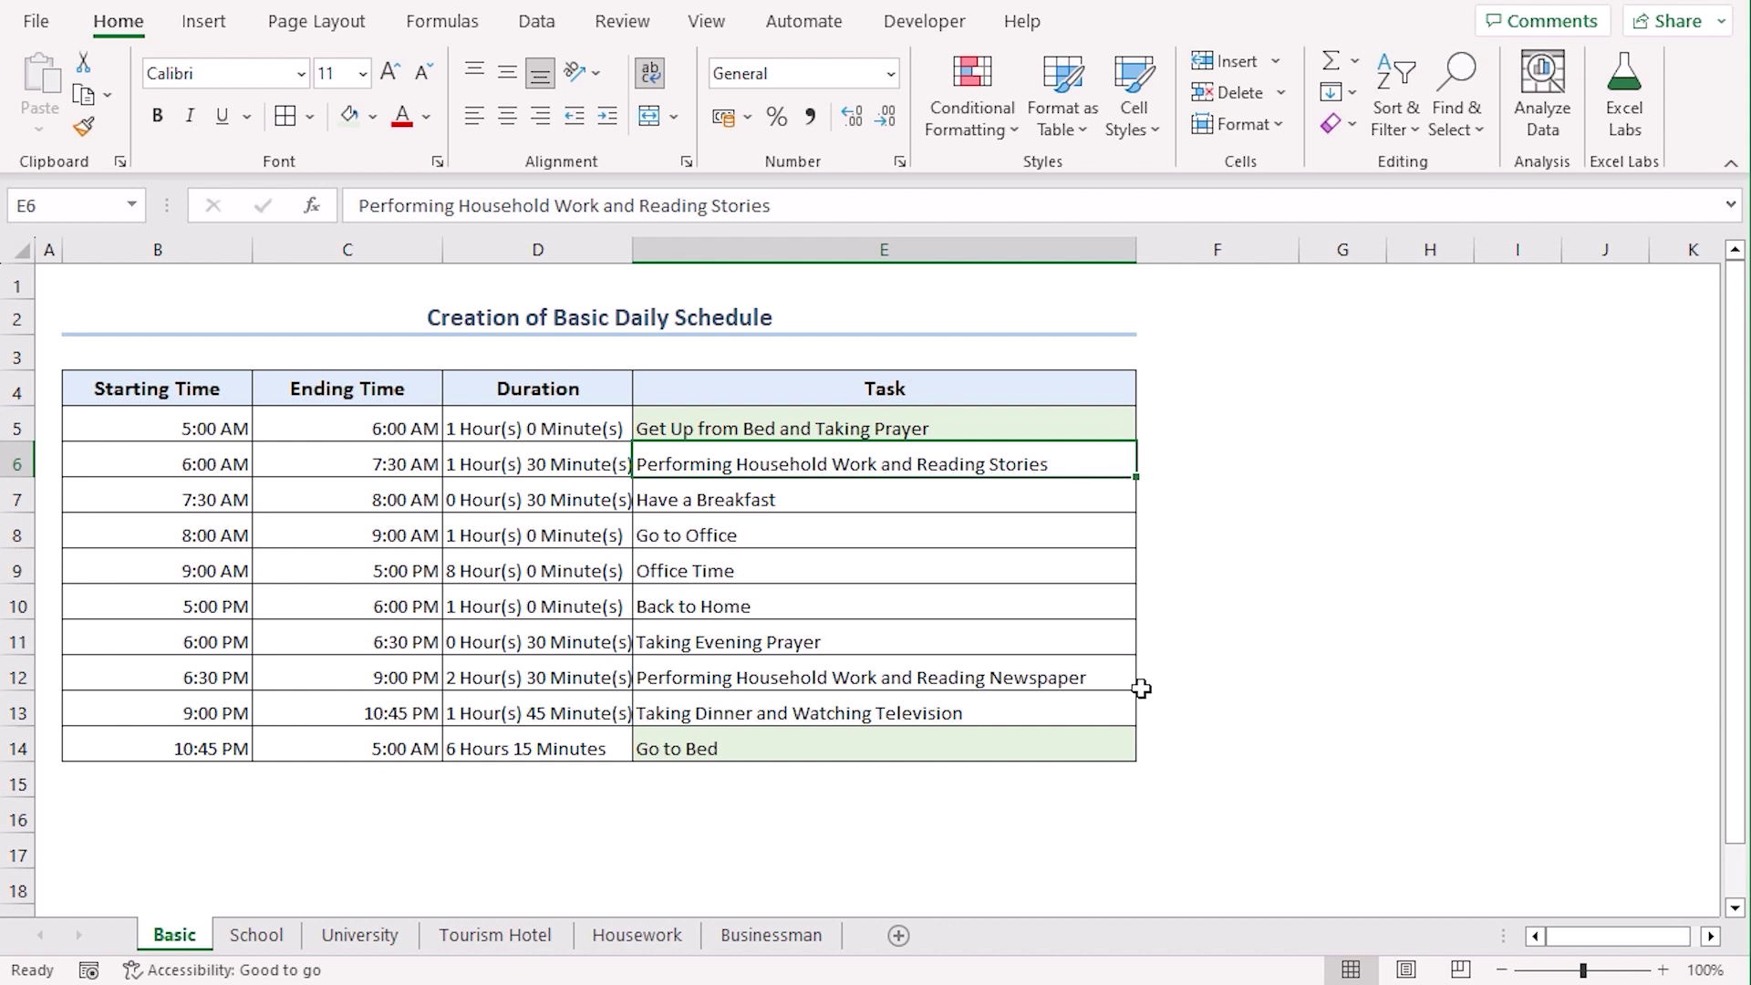
{"action": "left_click", "coordinate": [1111, 672], "text": "ctrl"}
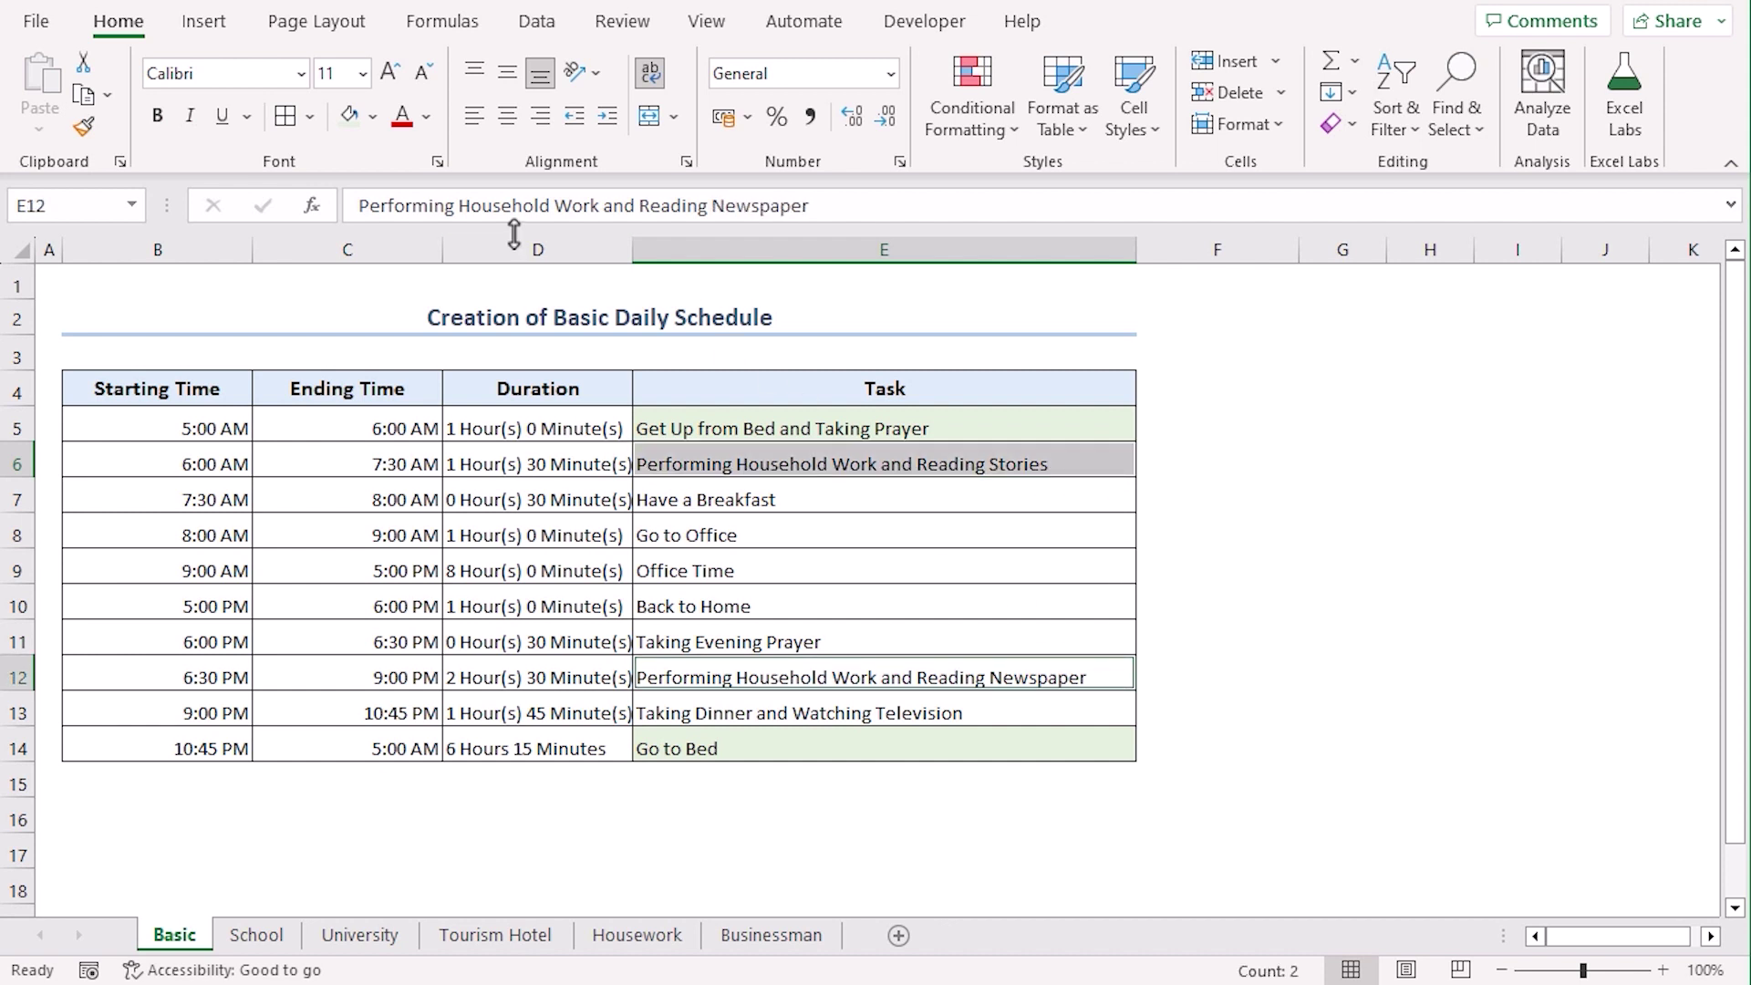
{"action": "left_click", "coordinate": [372, 116]}
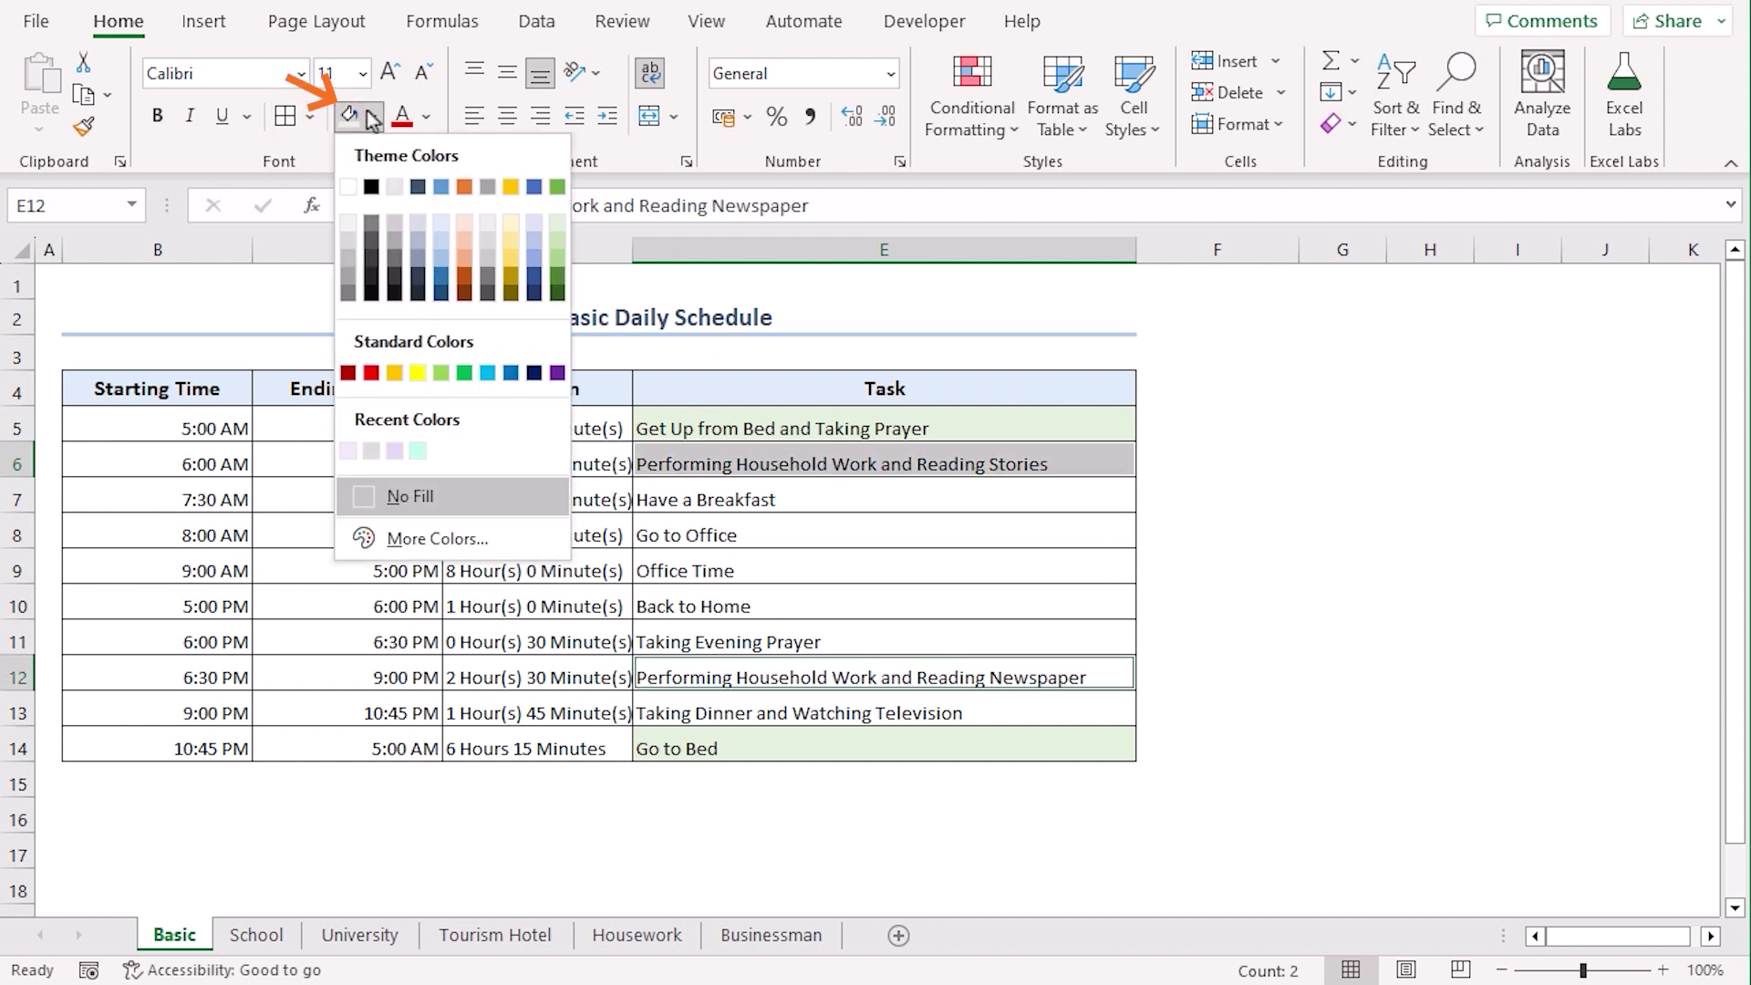
{"action": "left_click", "coordinate": [463, 219]}
Fill E7 and E13 light yellow, E8:E10 light blue-gray, and E11 light purple
{"action": "left_click", "coordinate": [798, 509]}
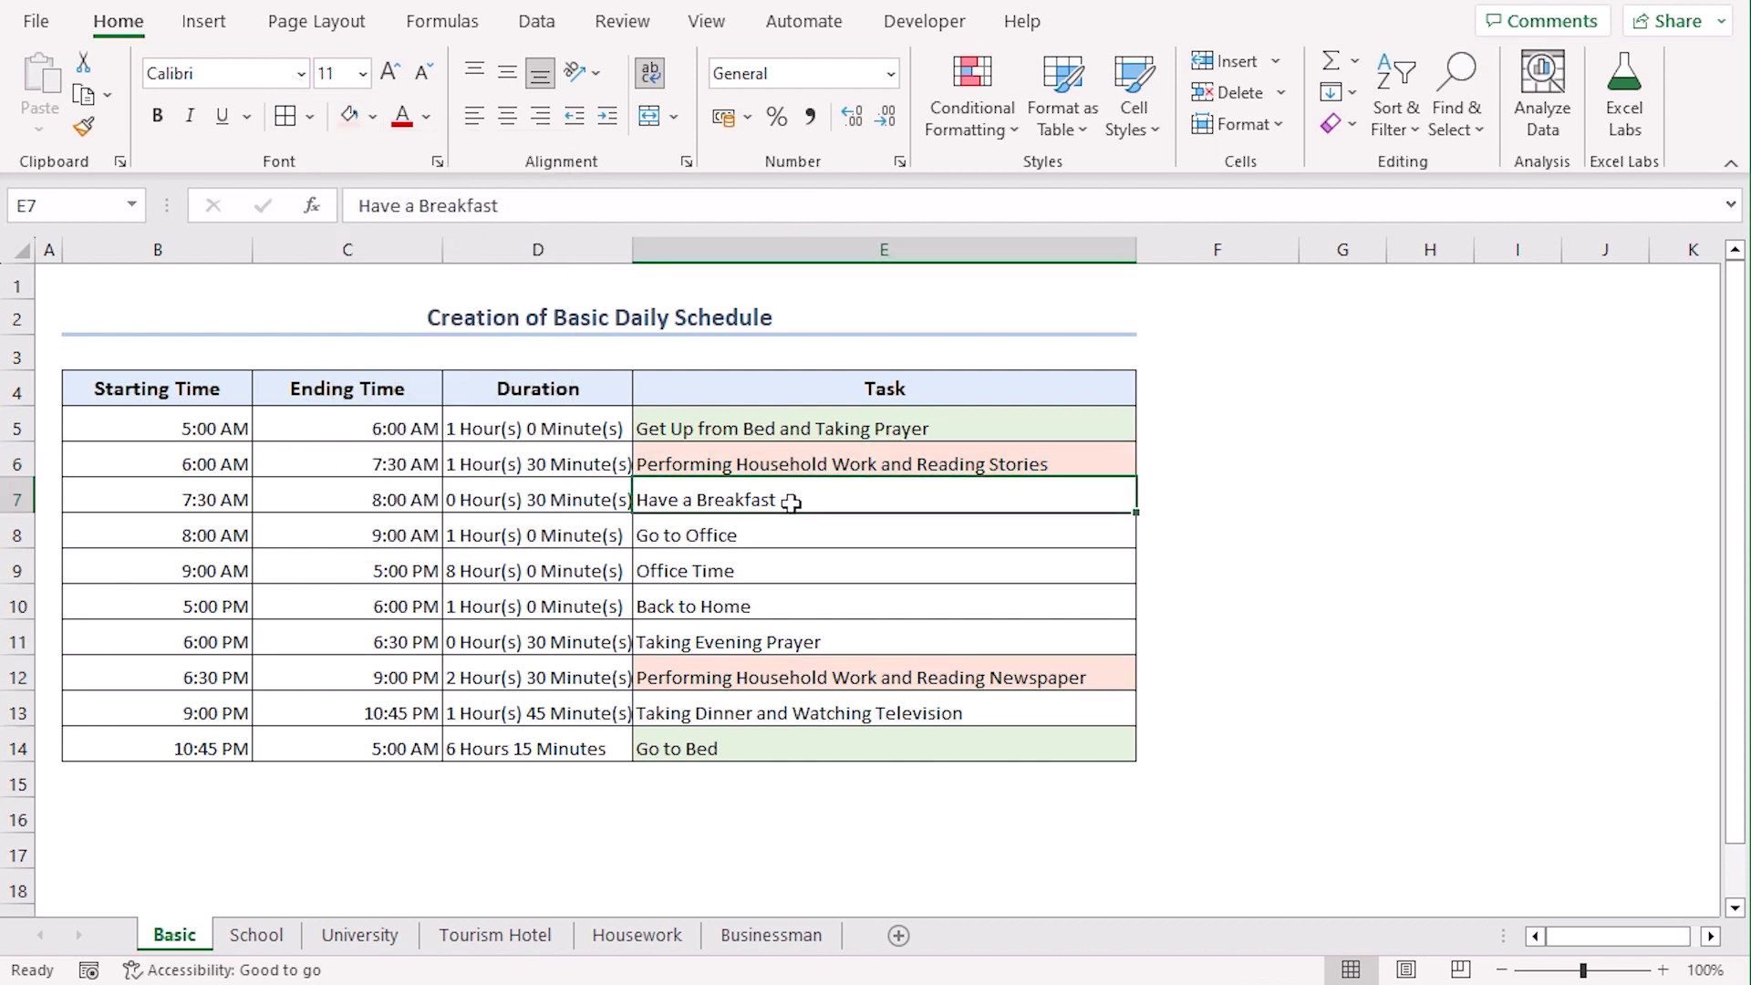
{"action": "left_click", "coordinate": [980, 710], "text": "ctrl"}
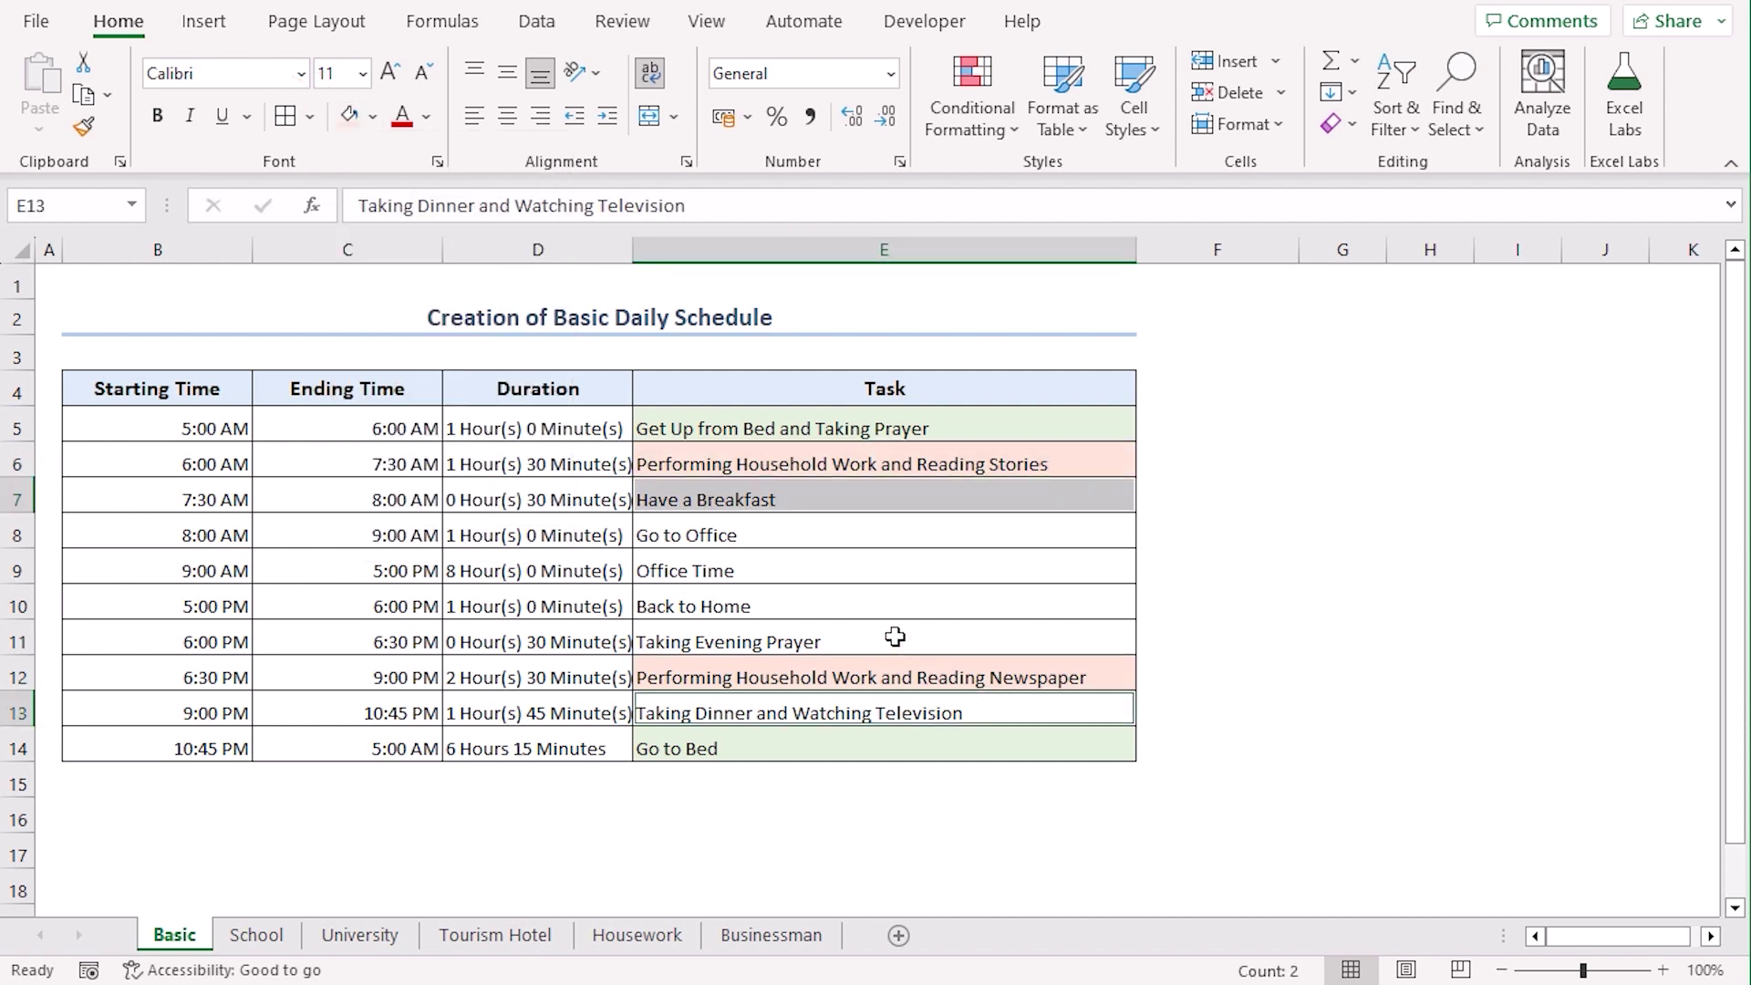
{"action": "left_click", "coordinate": [374, 117]}
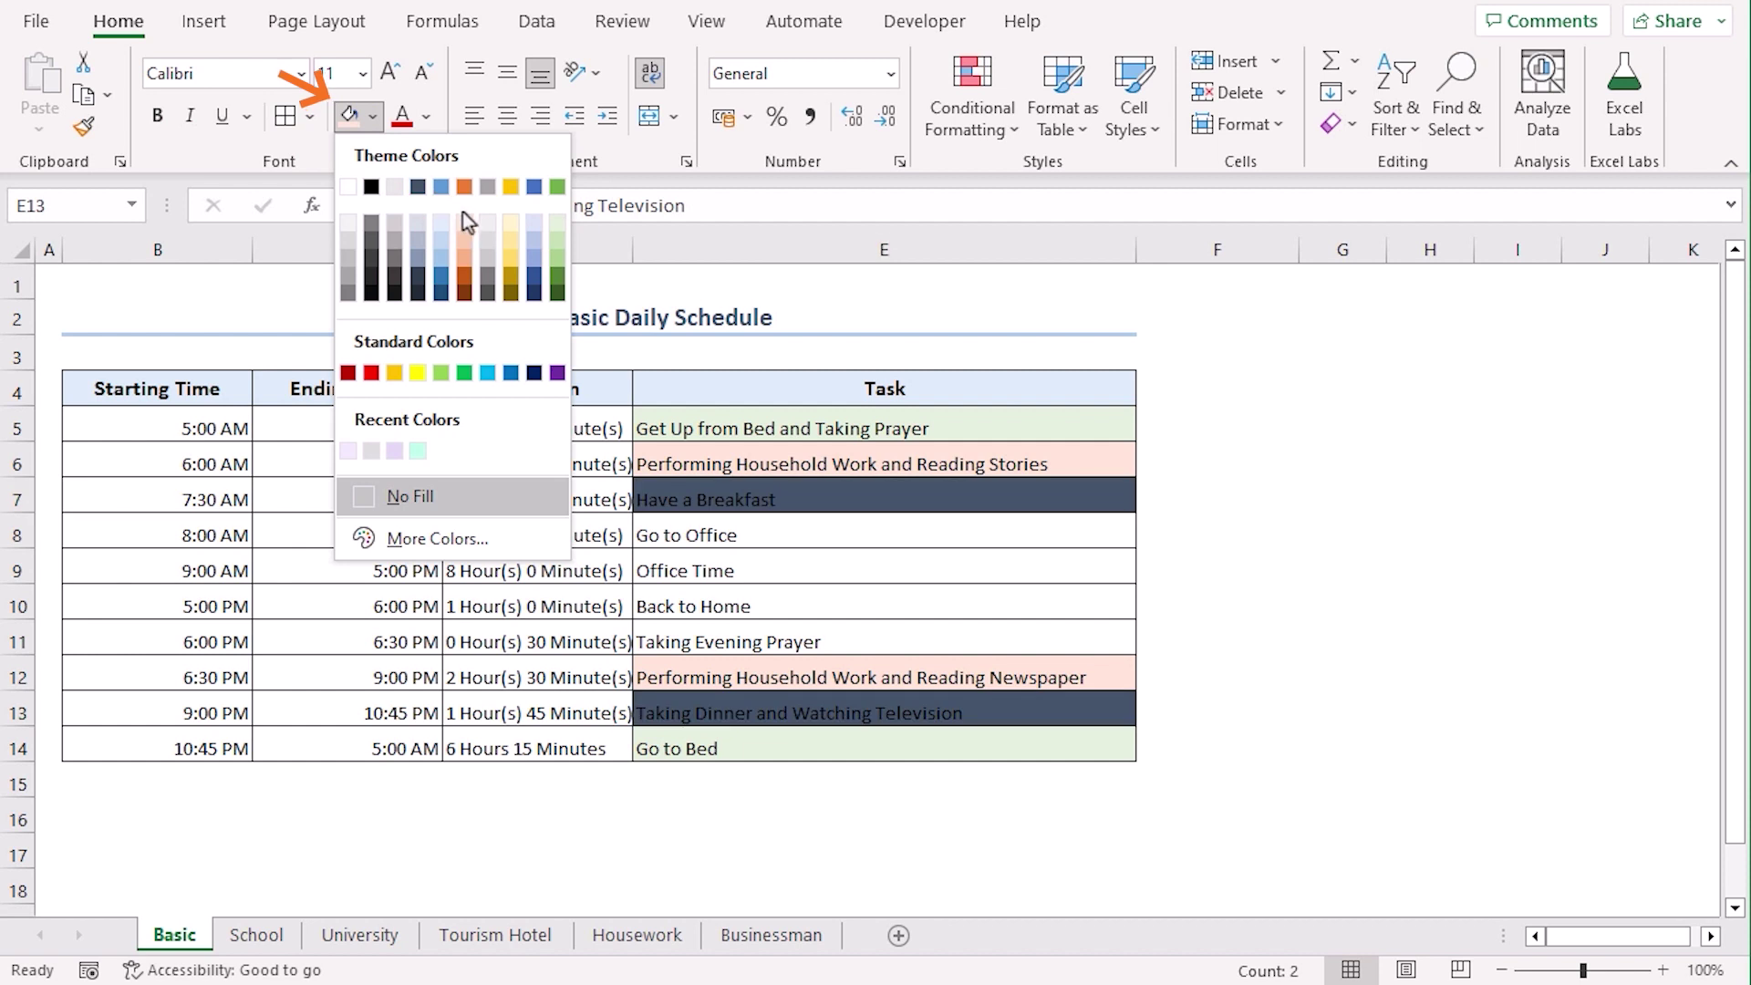
{"action": "left_click", "coordinate": [507, 223]}
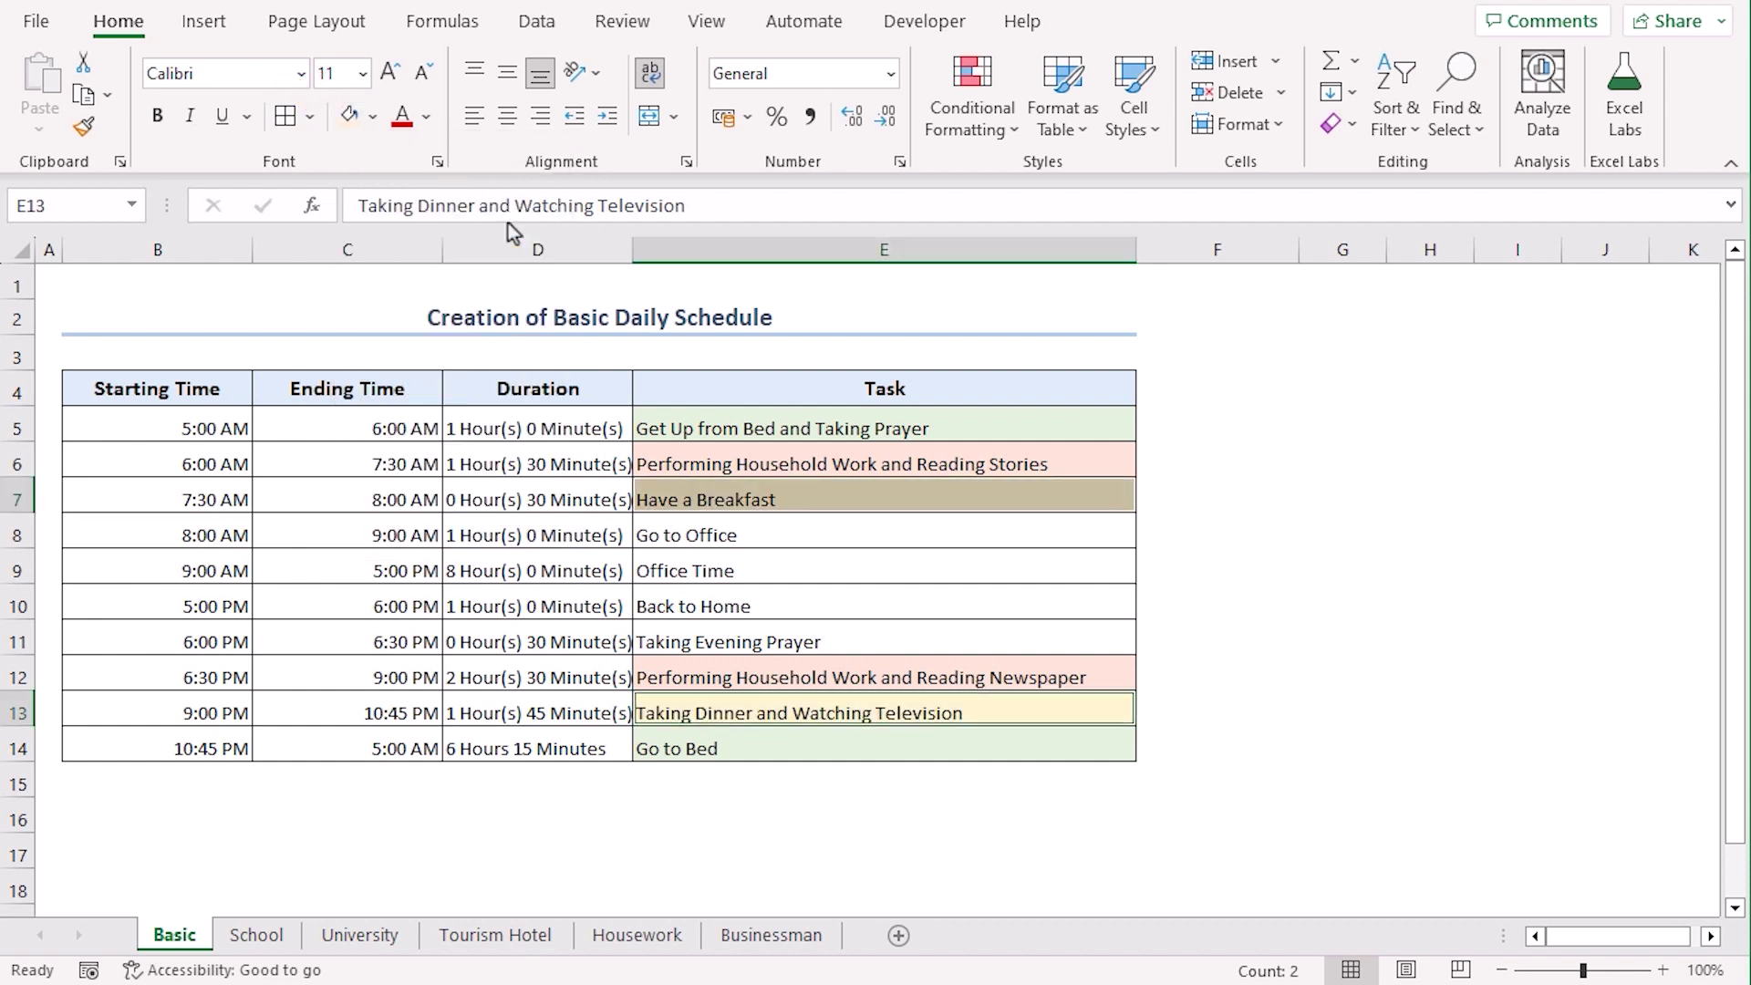
{"action": "left_click", "coordinate": [757, 536]}
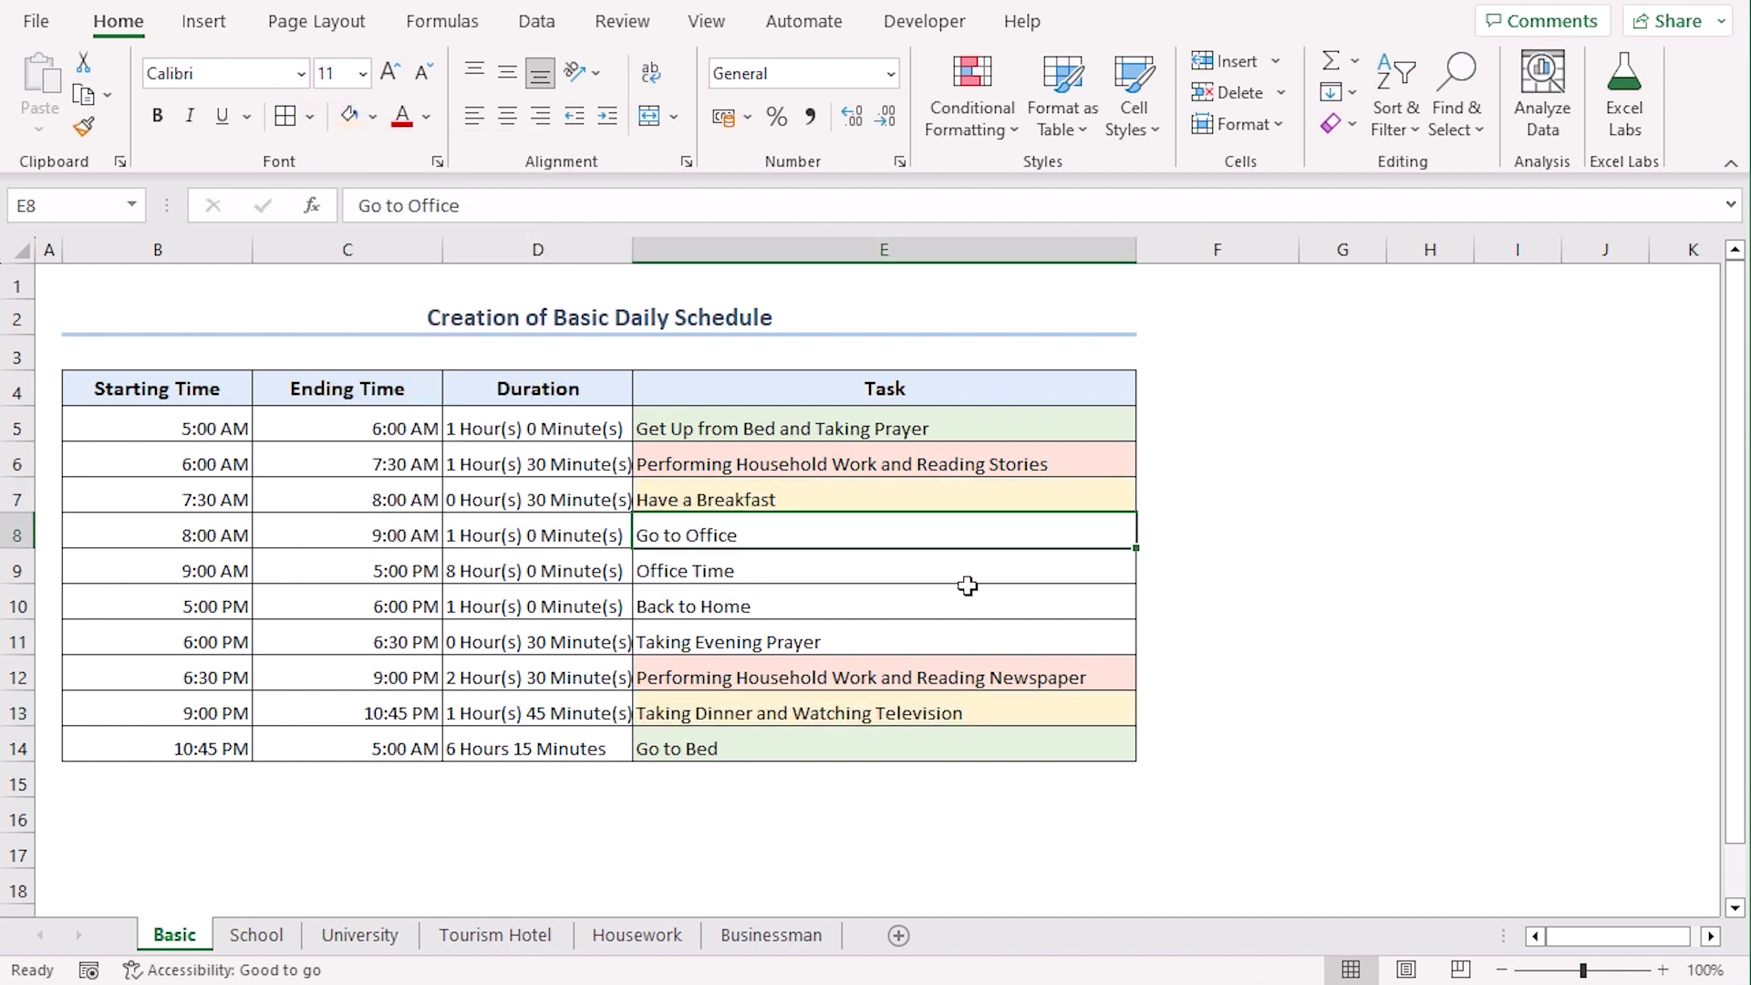
{"action": "left_click_drag", "start_coordinate": [871, 605], "coordinate": [871, 535]}
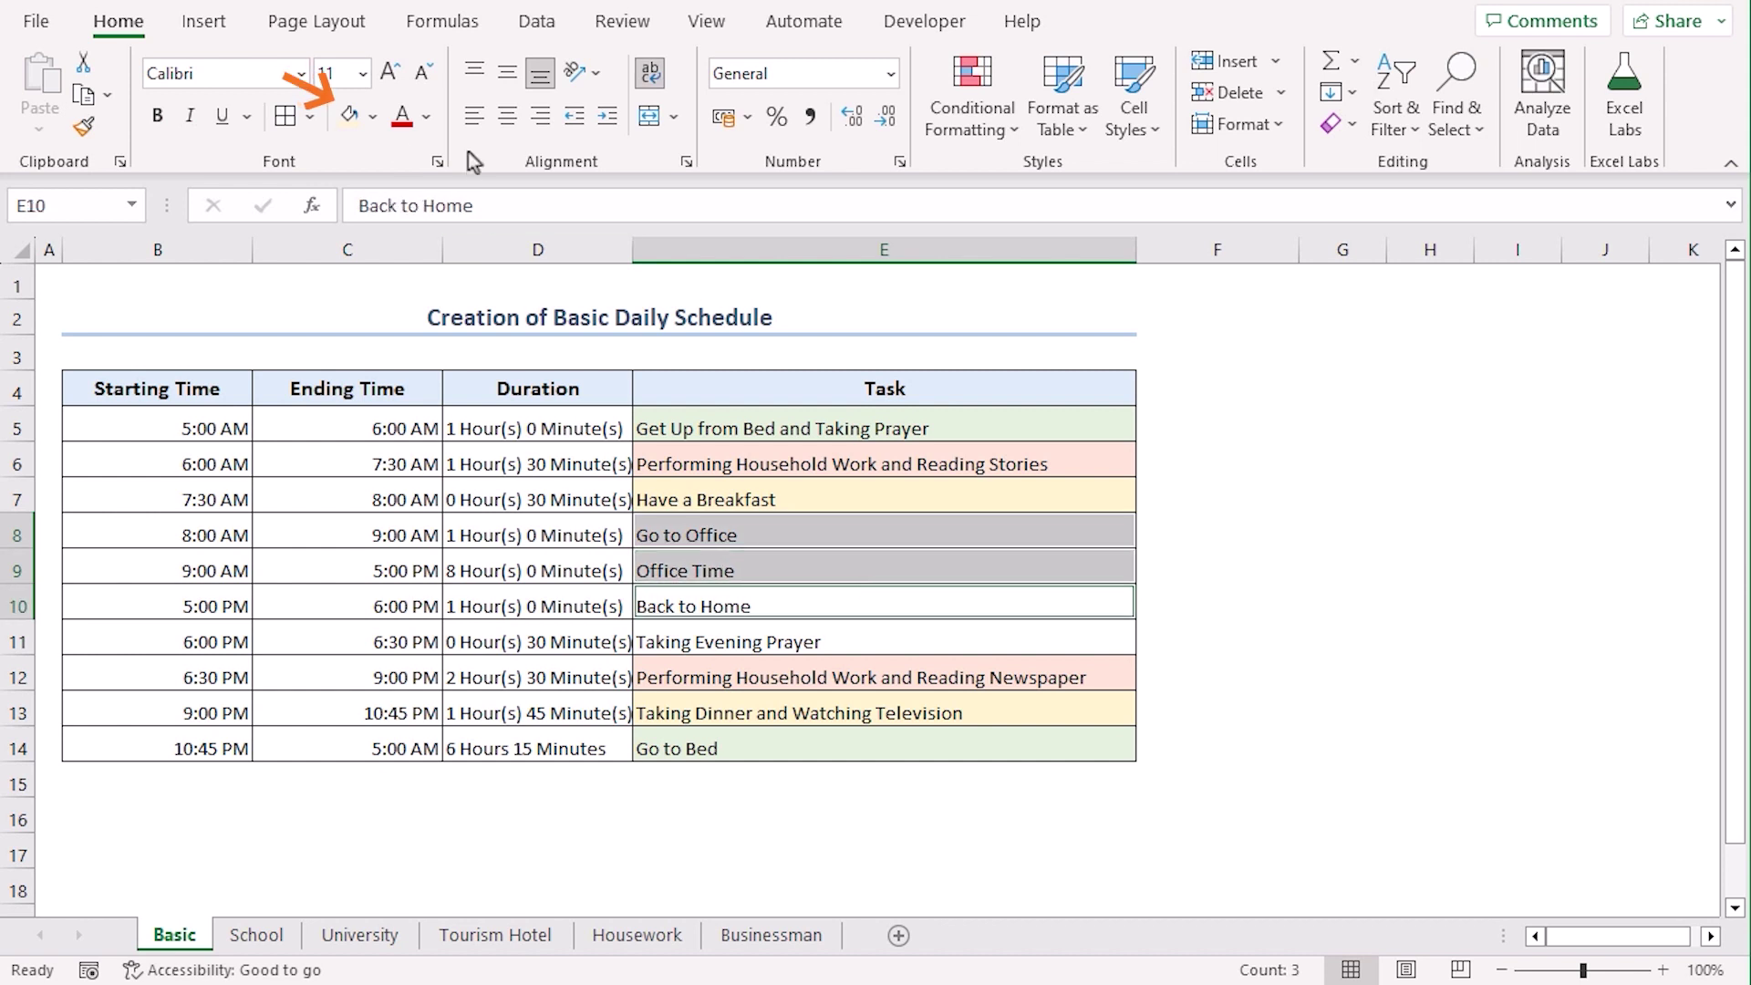
{"action": "left_click", "coordinate": [372, 116]}
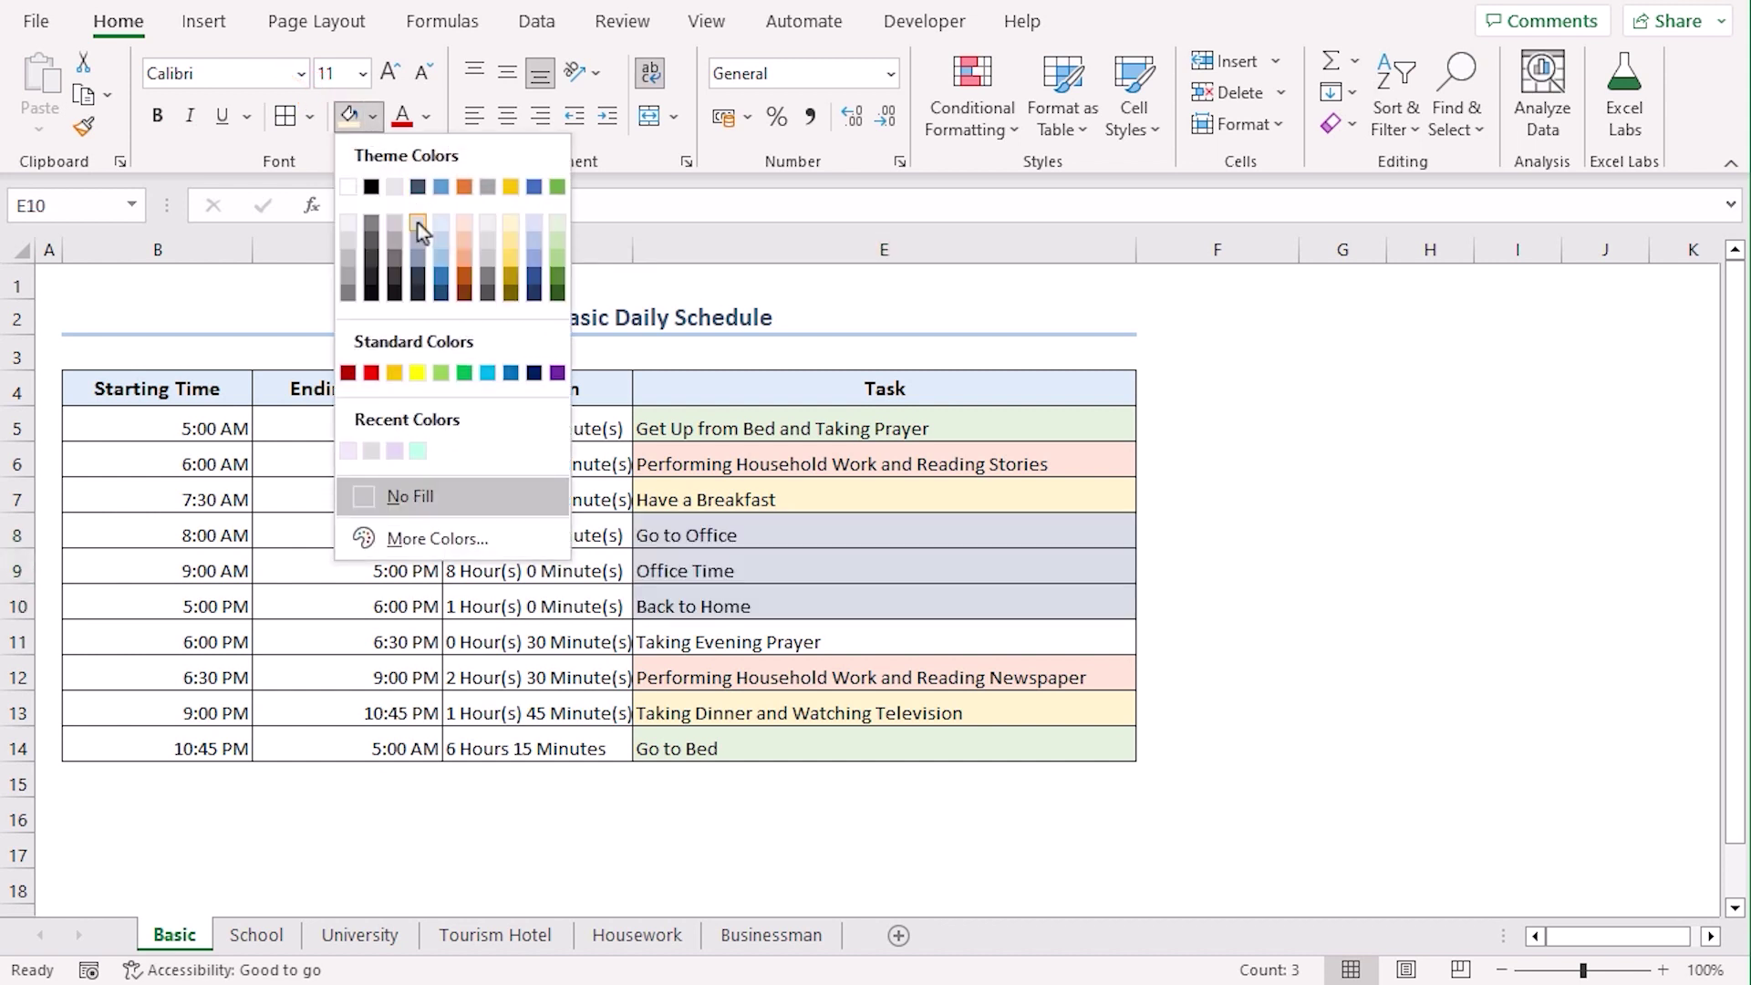
{"action": "left_click", "coordinate": [418, 222]}
{"action": "left_click", "coordinate": [861, 641]}
{"action": "left_click", "coordinate": [372, 117]}
{"action": "left_click", "coordinate": [379, 459]}
{"action": "left_click", "coordinate": [1176, 535]}
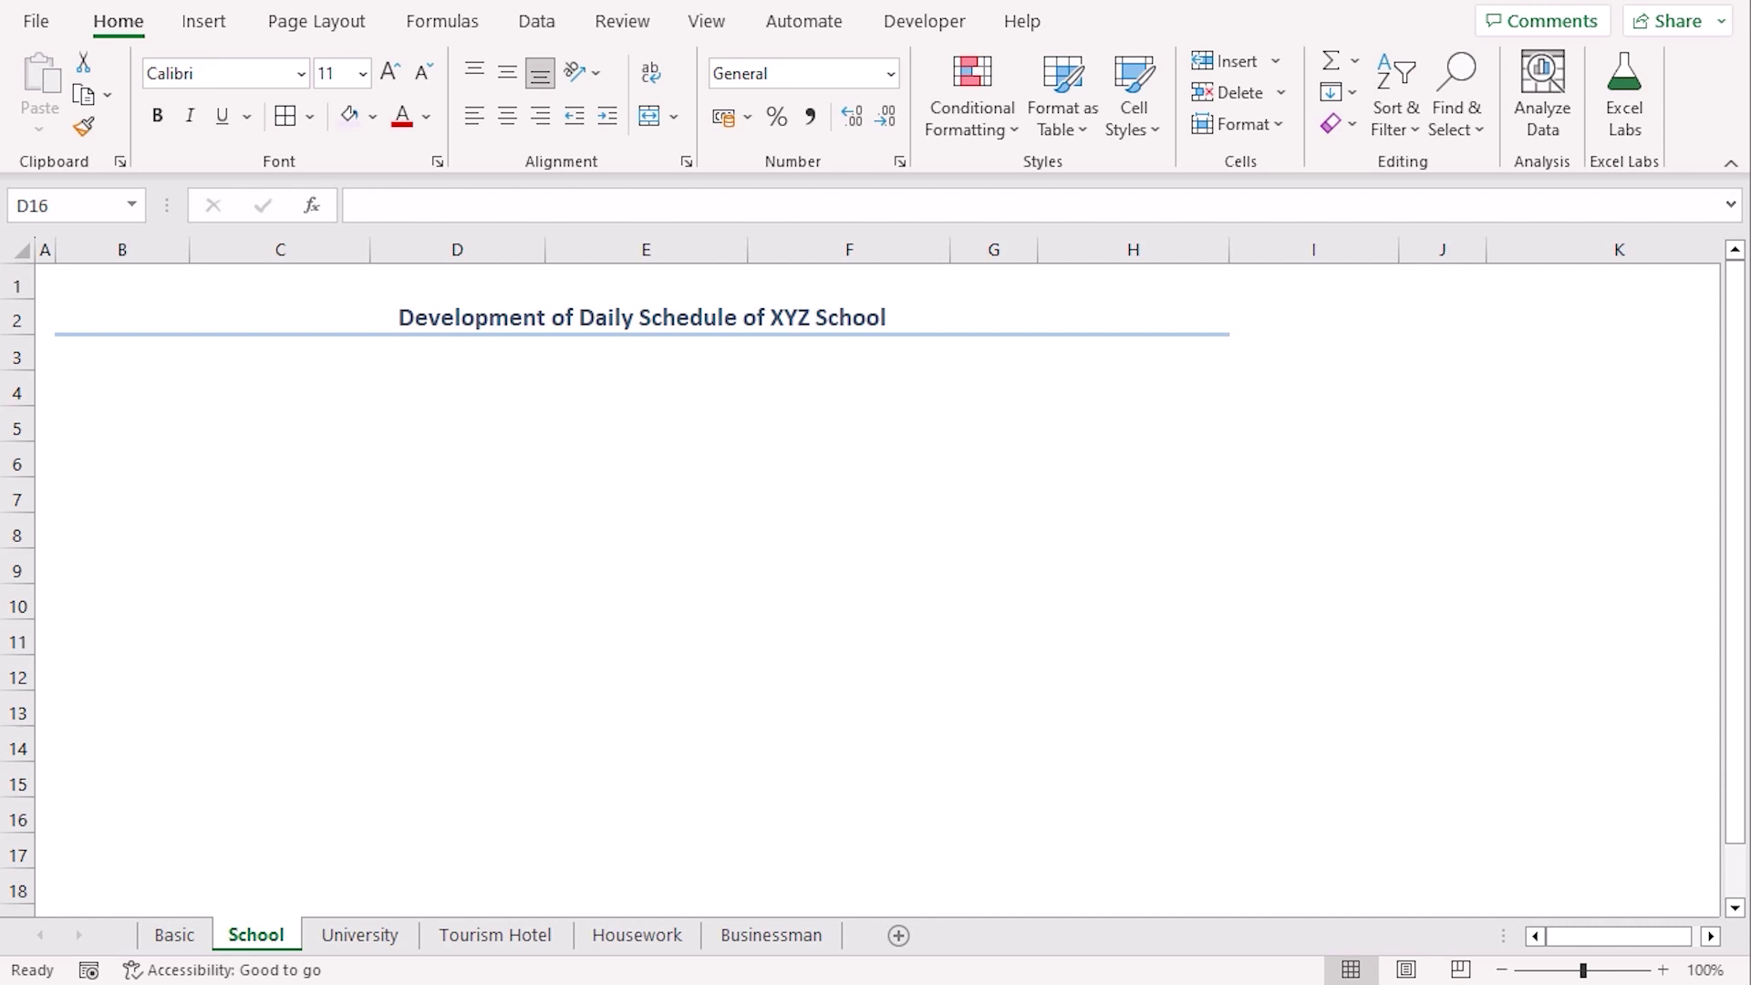
Type the labels Class-Section in B4 and Session in F4
{"action": "left_click", "coordinate": [307, 320]}
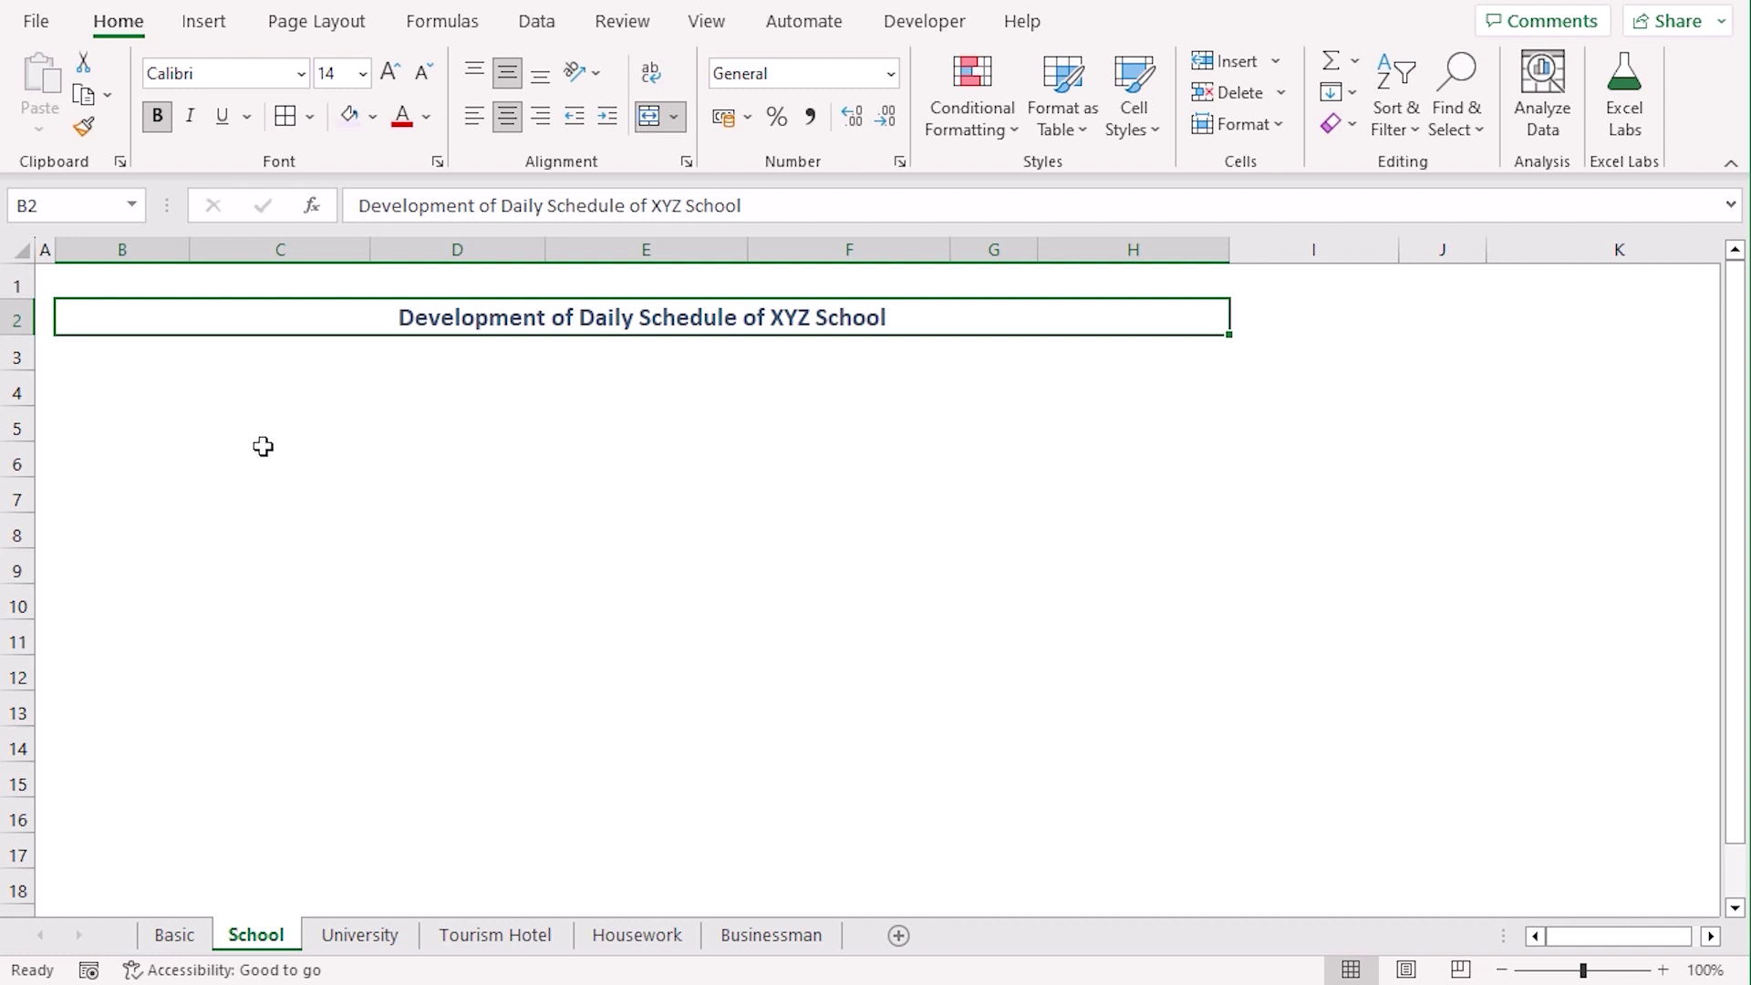
{"action": "left_click", "coordinate": [121, 394]}
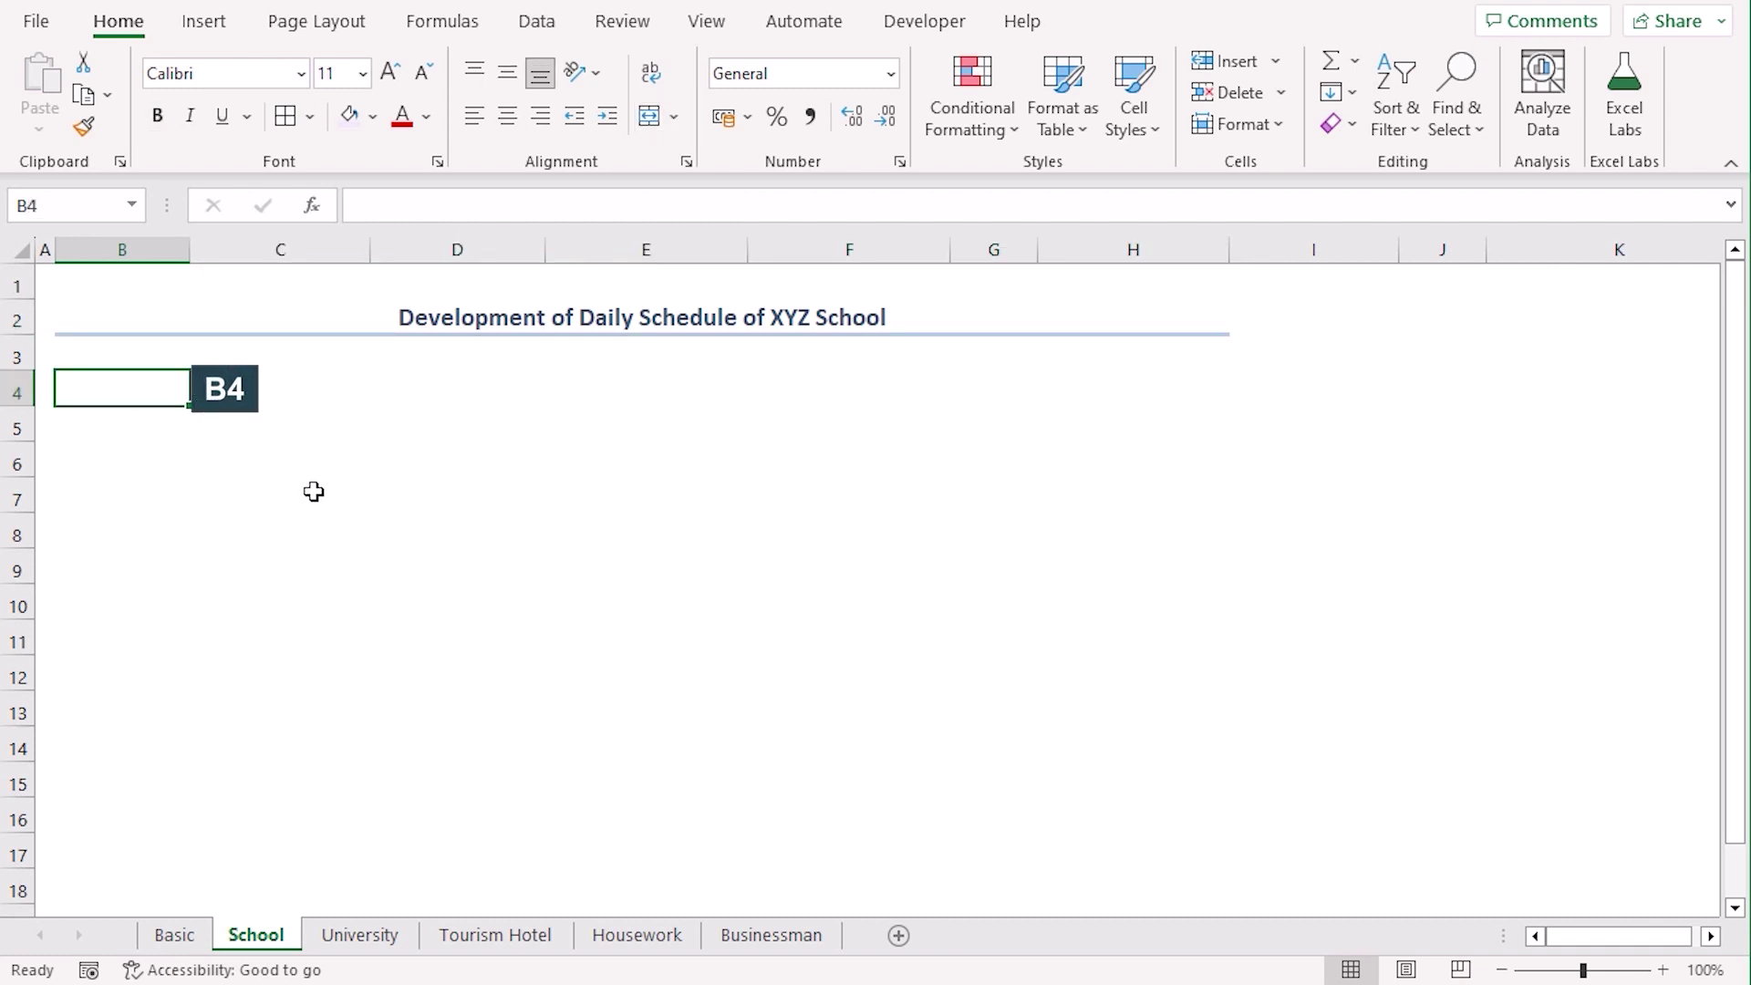
{"action": "type", "text": "Cl"}
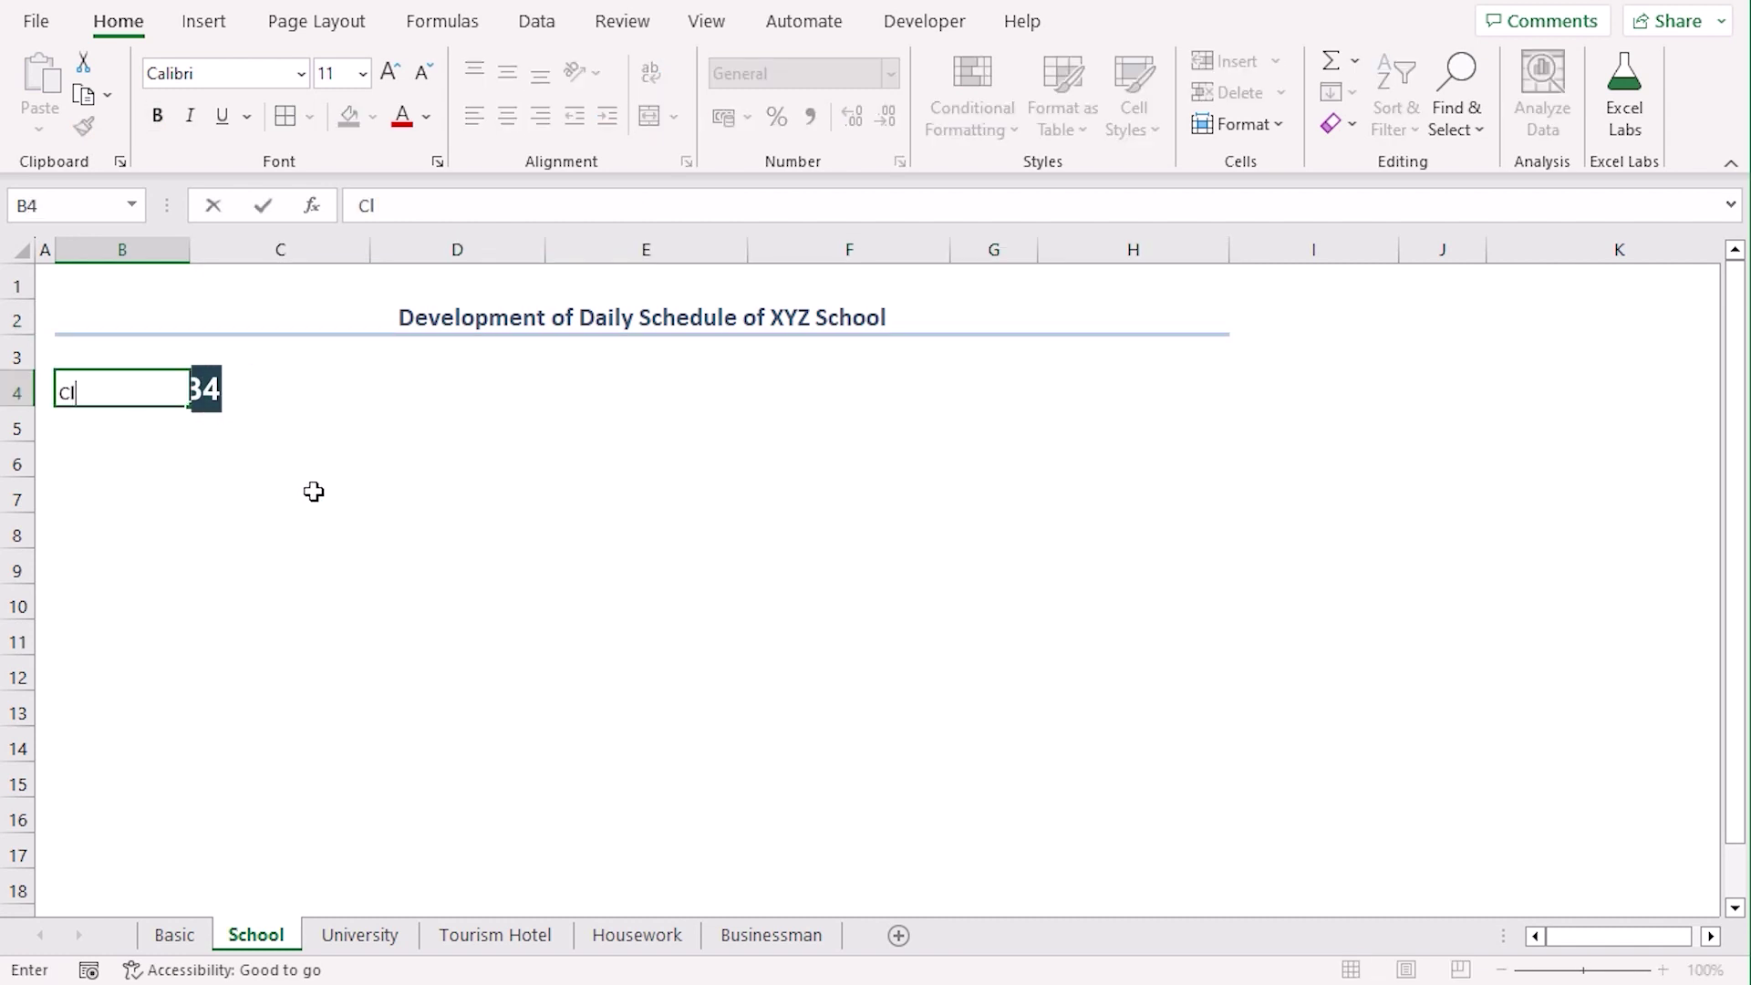
{"action": "type", "text": "ass-Section"}
{"action": "key", "text": "Tab"}
{"action": "key", "text": "Tab"}
{"action": "key", "text": "Tab"}
{"action": "key", "text": "Tab"}
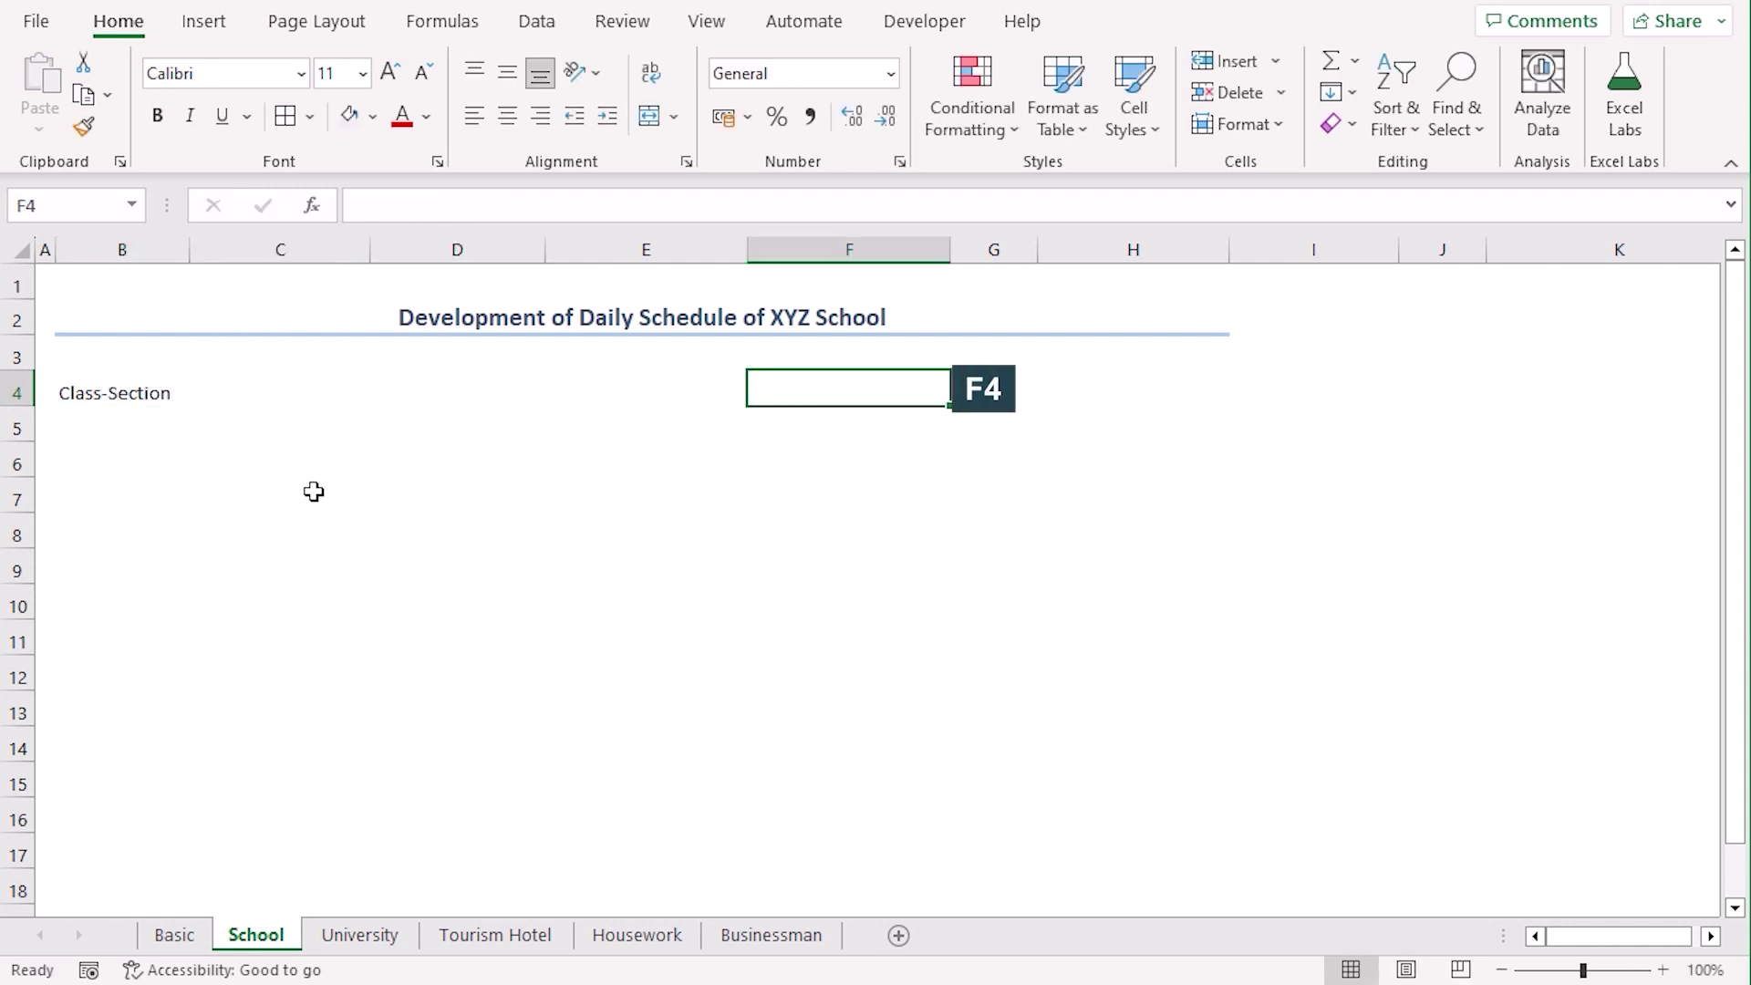
{"action": "type", "text": "Session"}
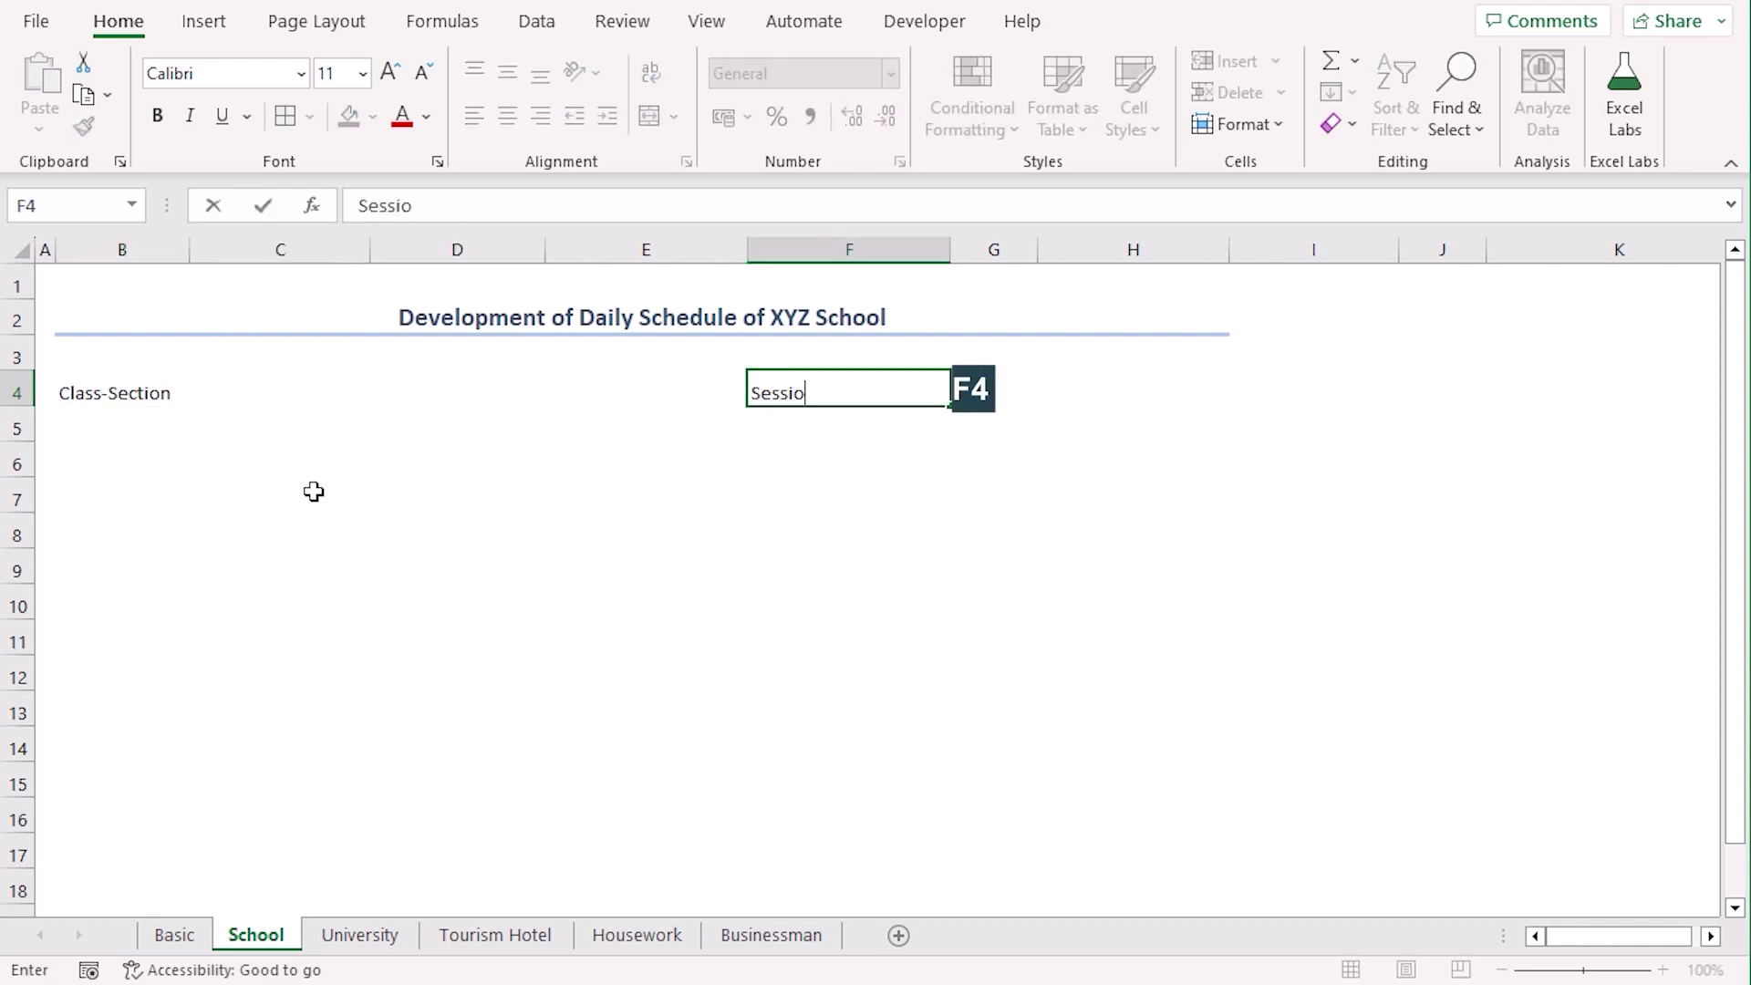
{"action": "key", "text": "Tab"}
Merge and centre B4:C4 and F4:G4 to span the two labels
{"action": "left_click_drag", "start_coordinate": [137, 398], "coordinate": [247, 385]}
{"action": "left_click", "coordinate": [649, 119]}
{"action": "left_click_drag", "start_coordinate": [785, 392], "coordinate": [990, 387]}
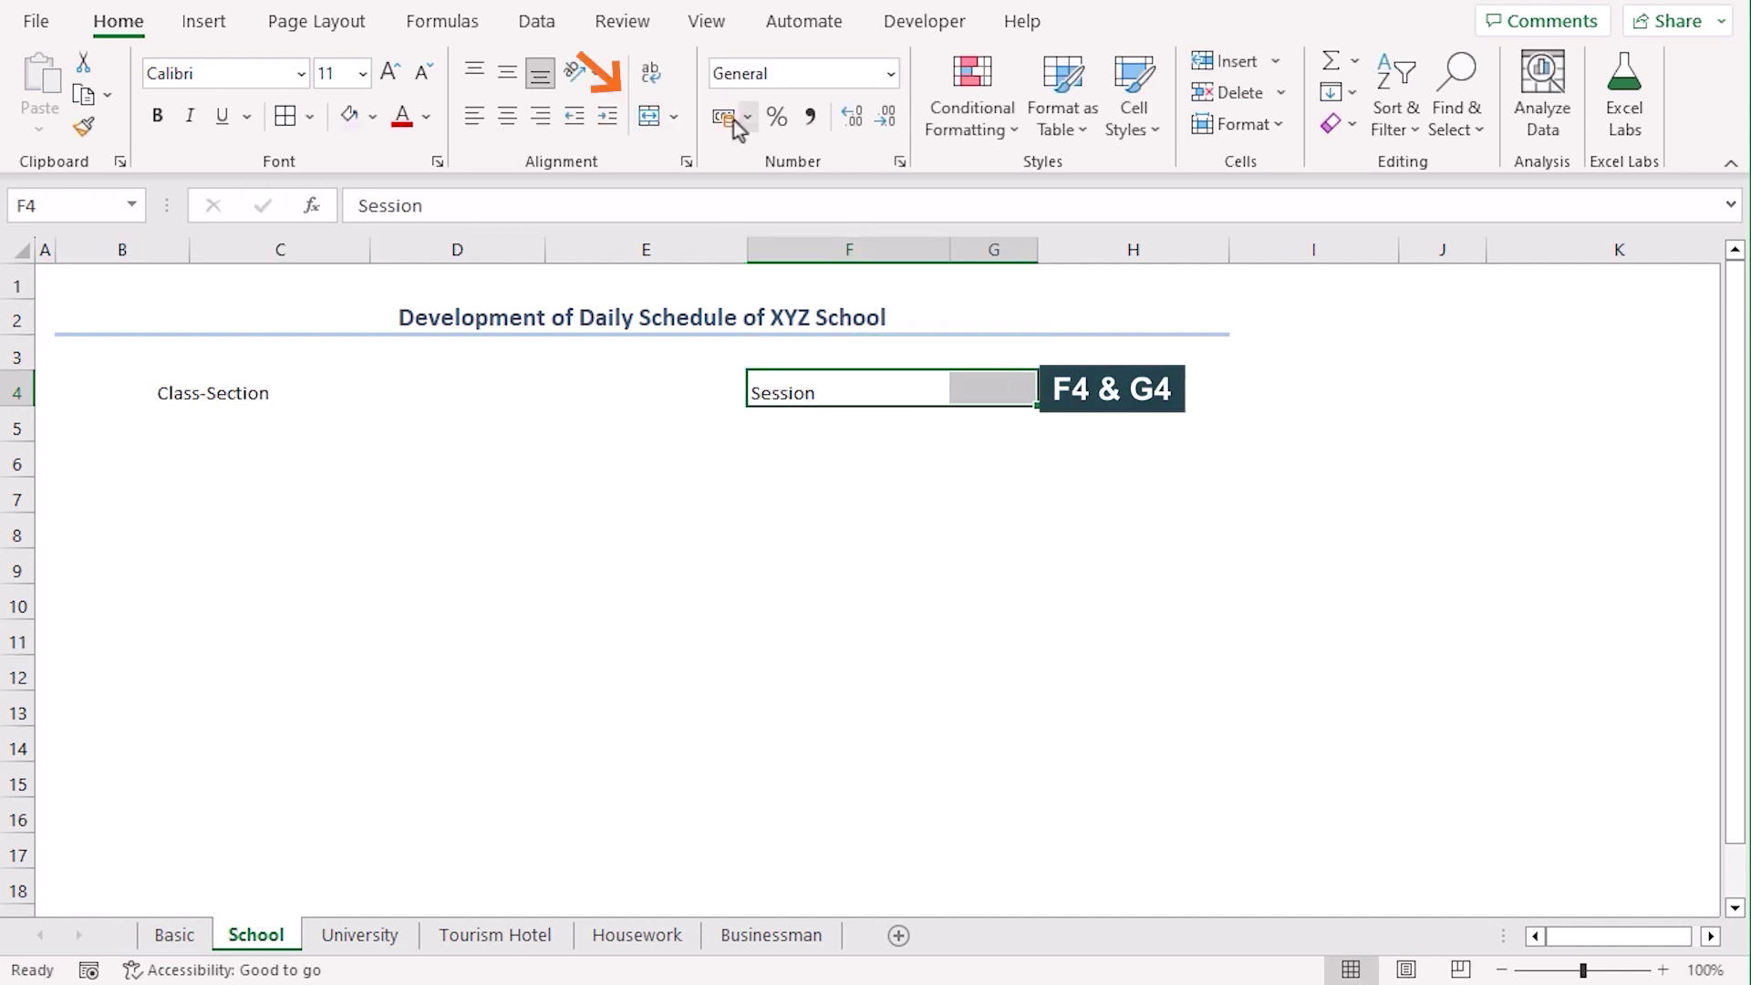
{"action": "left_click", "coordinate": [649, 120]}
{"action": "left_click", "coordinate": [292, 459]}
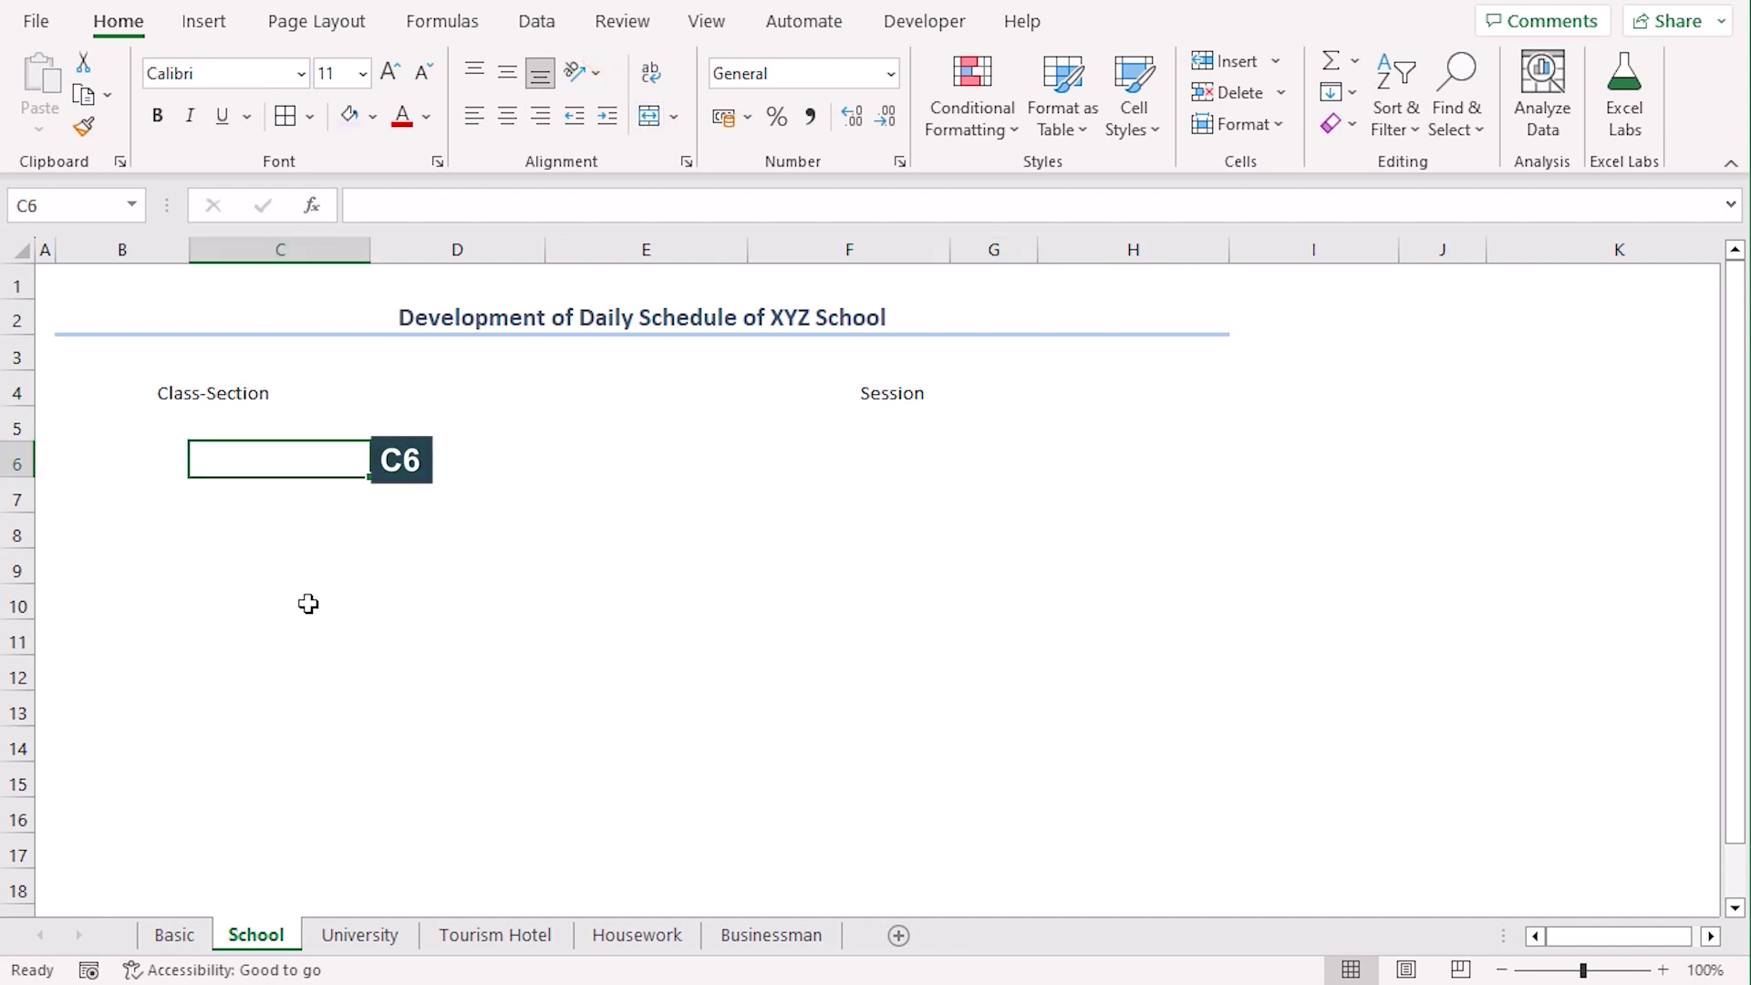
Fill row 6 with periods 8 to 8:55 AM through 2 to 4:30 PM, then Practical Classes in H7
{"action": "type", "text": "8 to 8:55 AM"}
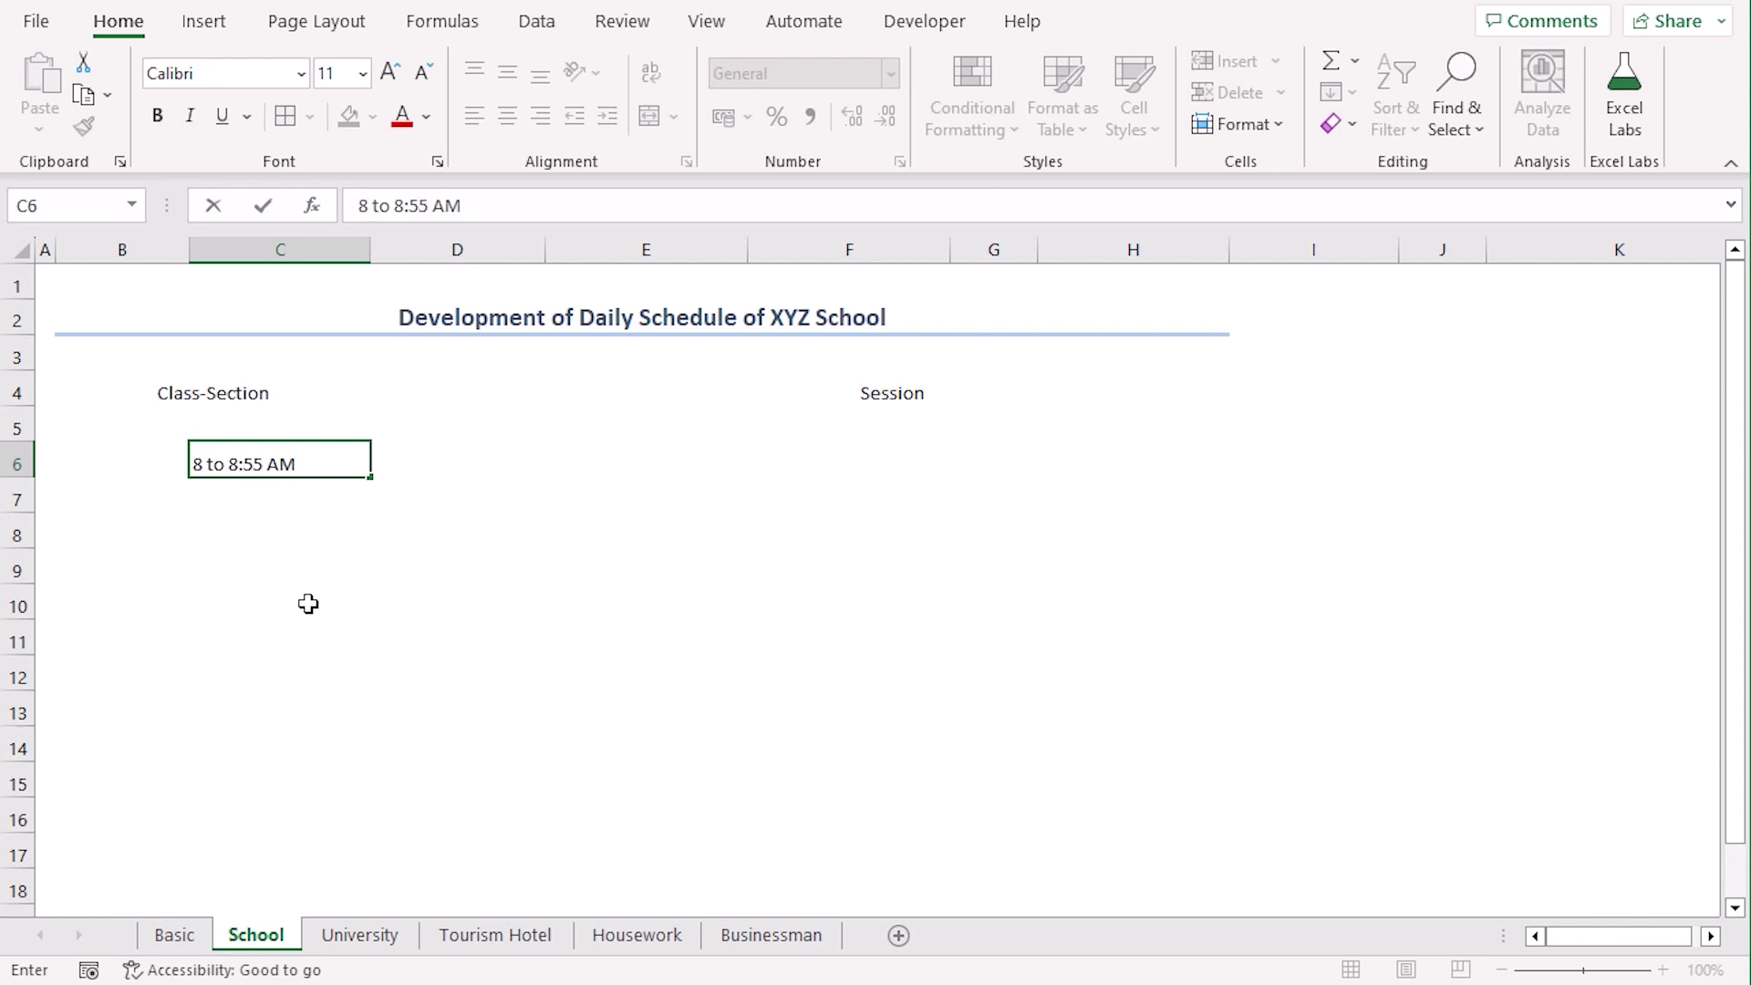
{"action": "key", "text": "Tab"}
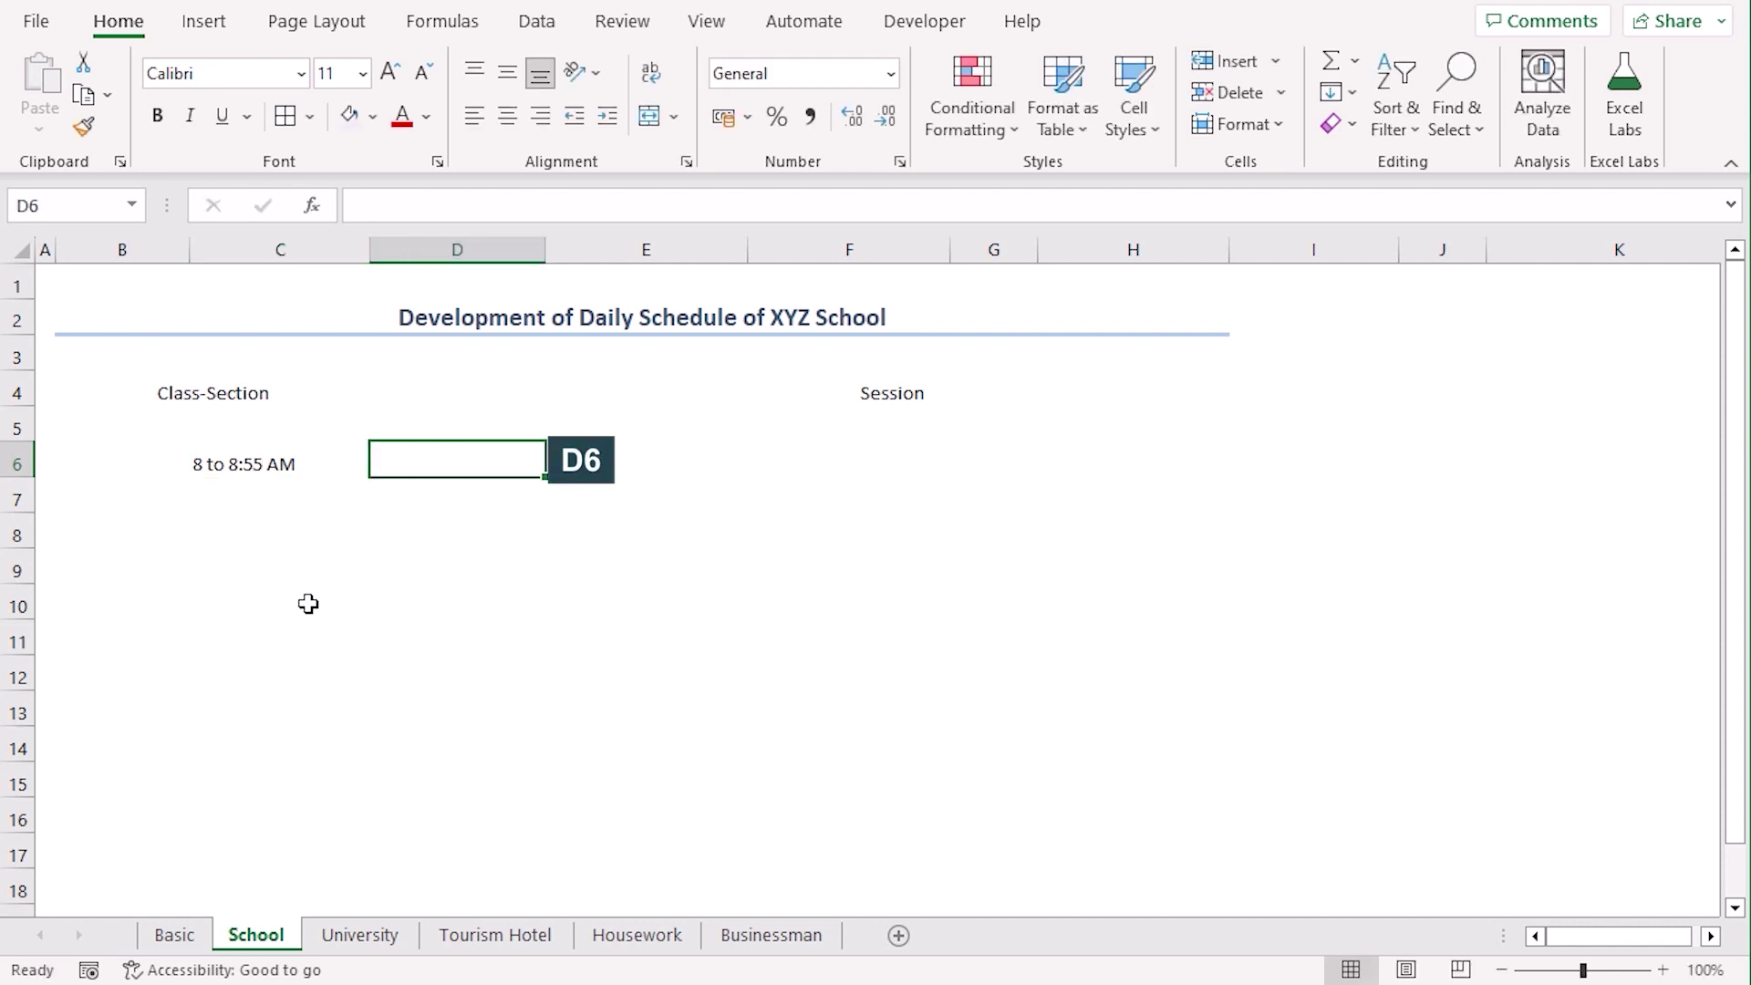
{"action": "type", "text": "9 to 9:55 AM"}
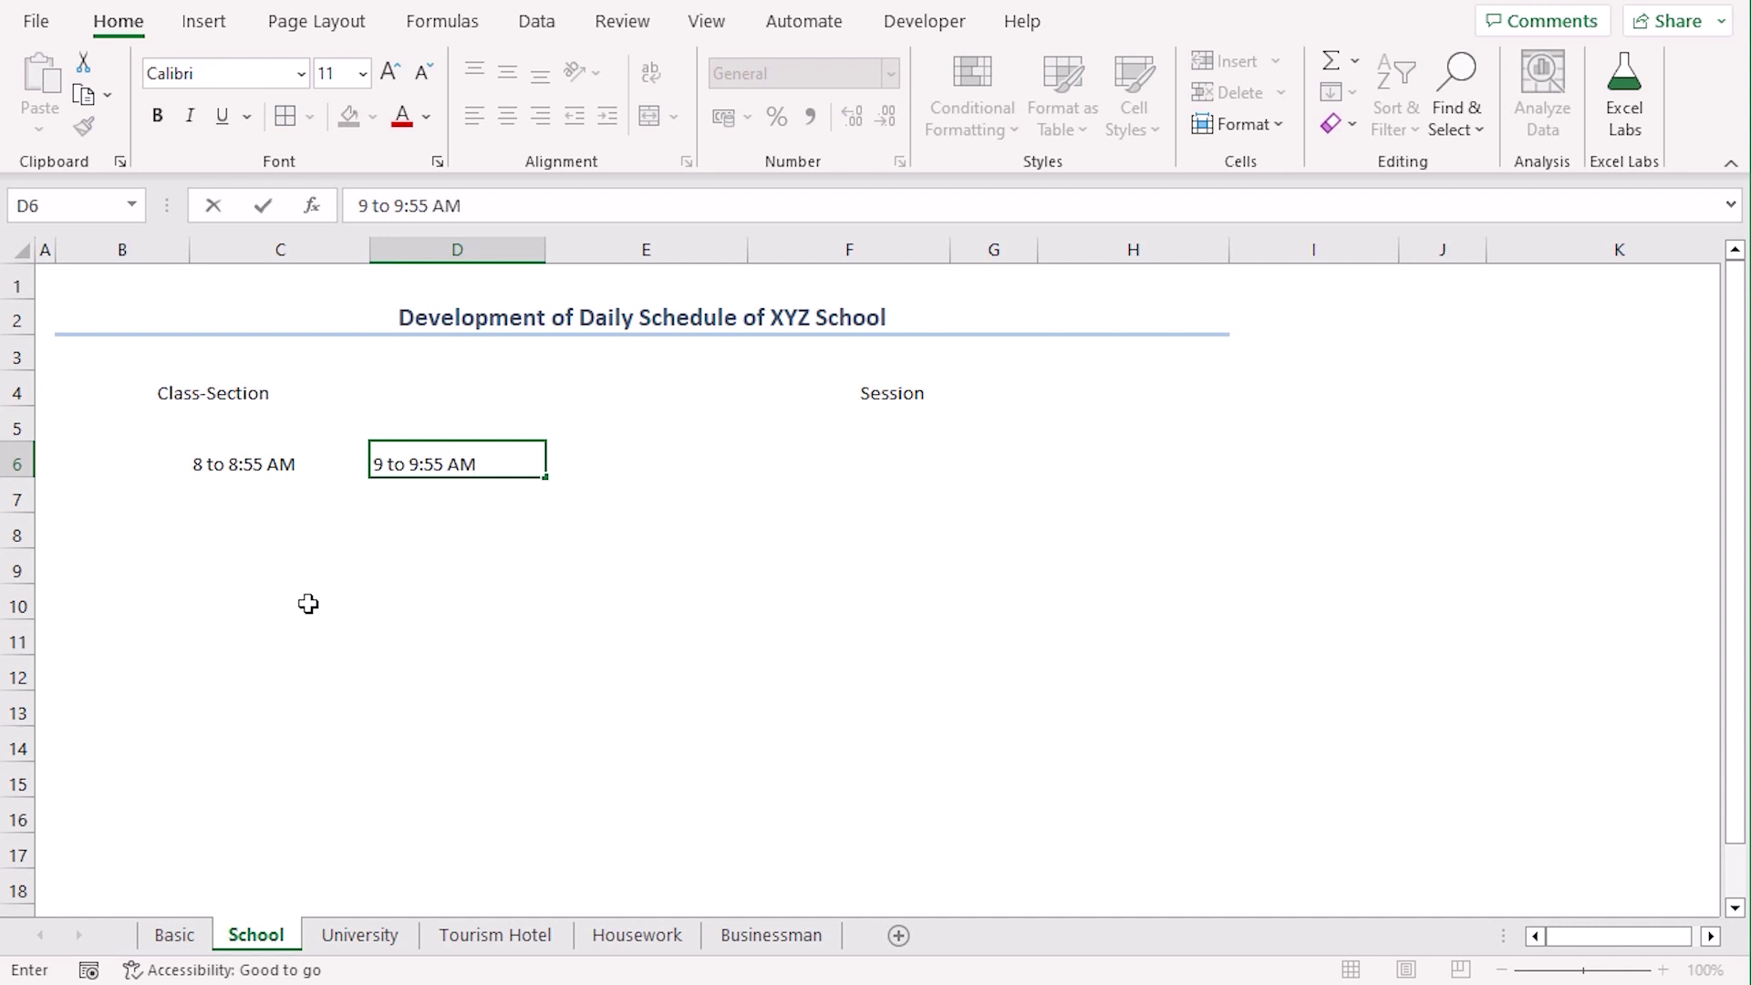
{"action": "key", "text": "Tab"}
{"action": "type", "text": "1"}
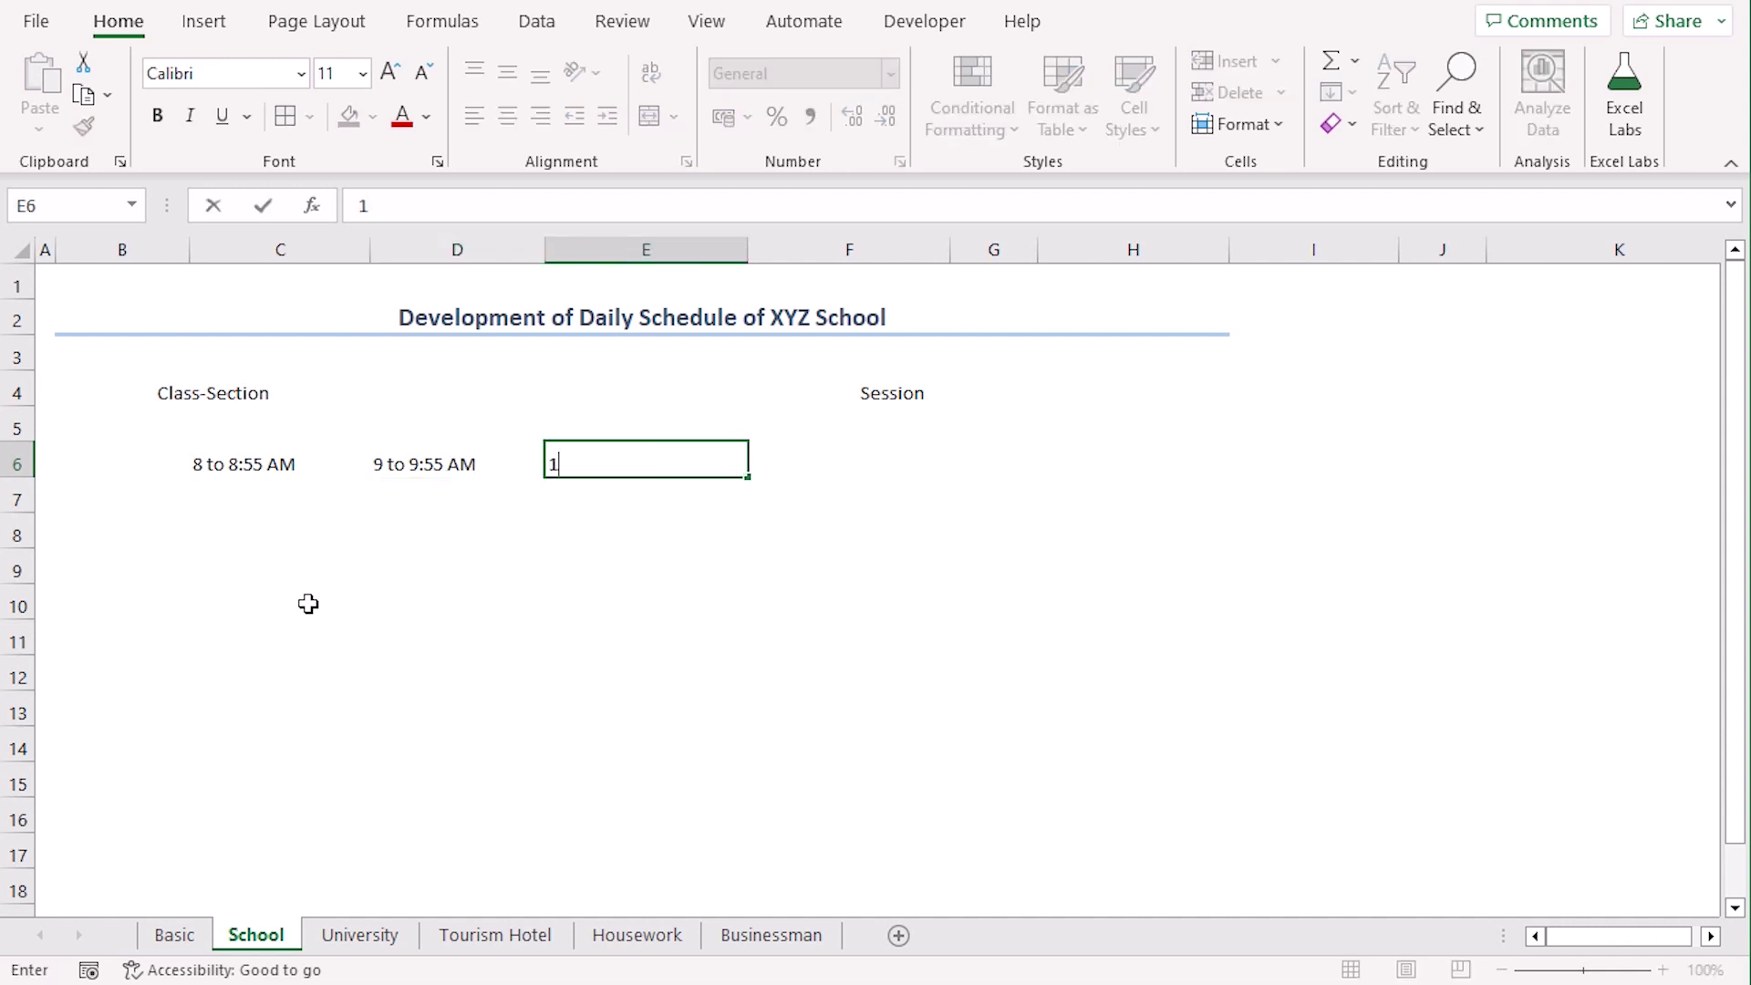
{"action": "type", "text": "0 to 10:55 AM"}
{"action": "key", "text": "Tab"}
{"action": "type", "text": "11"}
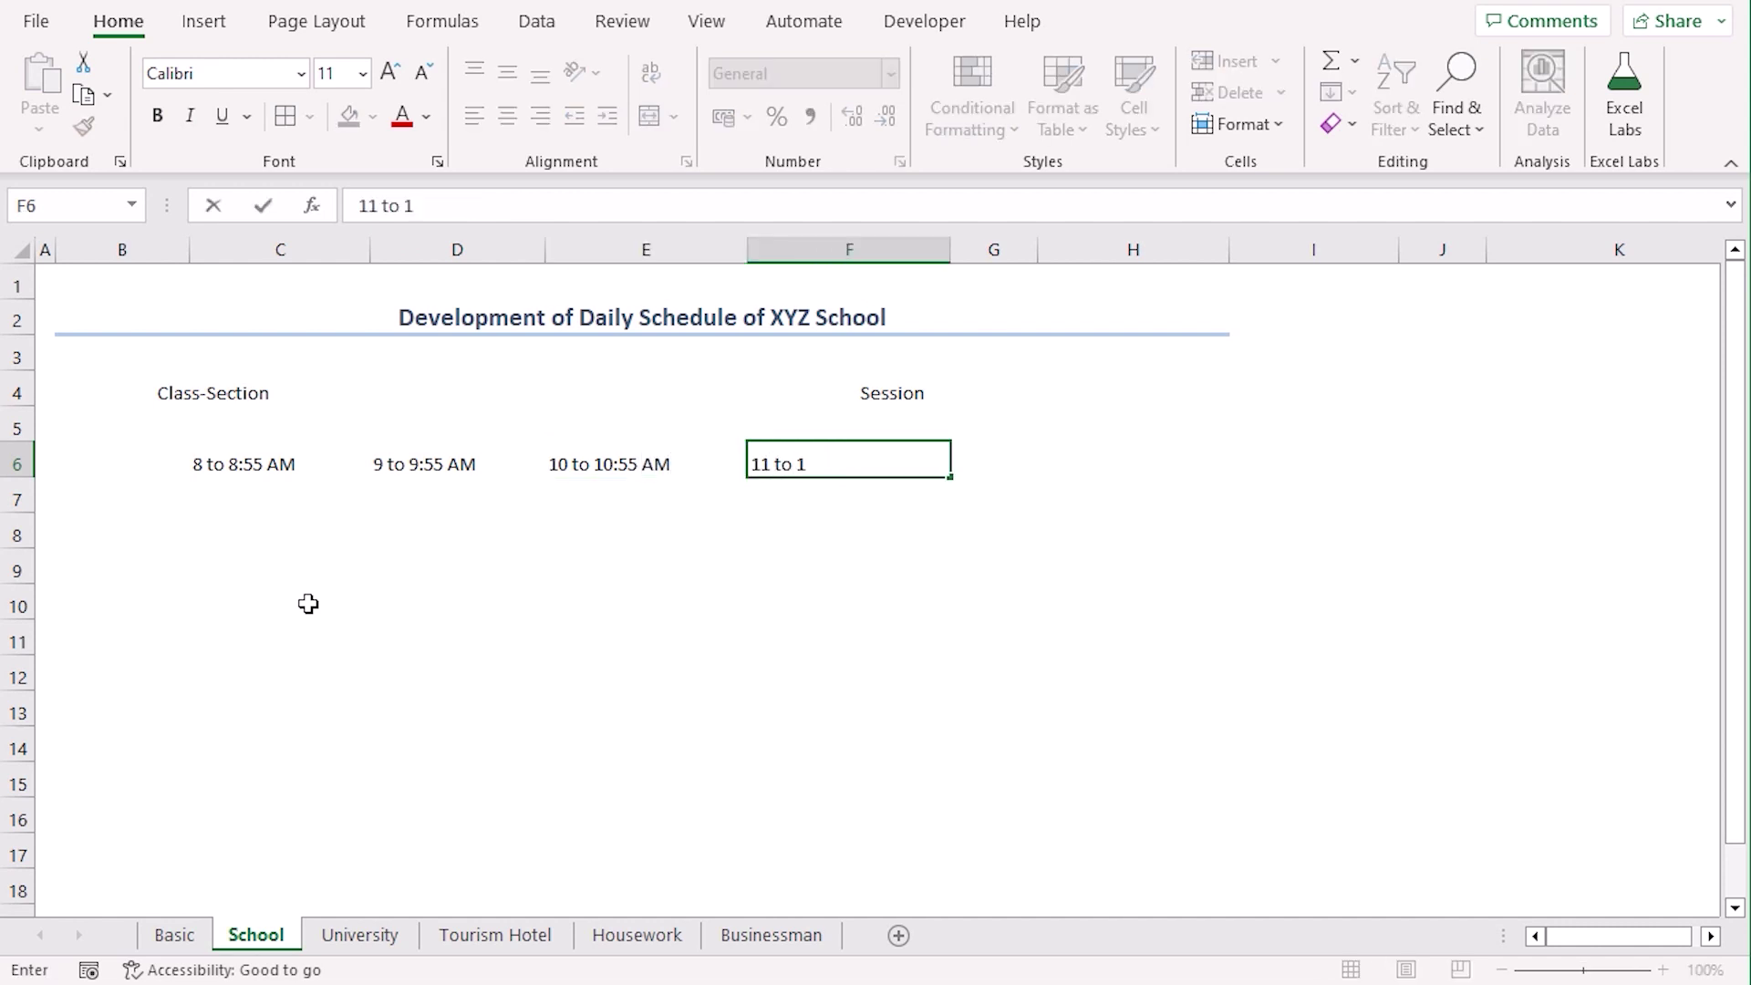
{"action": "type", "text": " to 11:55 Am"}
{"action": "key", "text": "Tab"}
{"action": "key", "text": "Tab"}
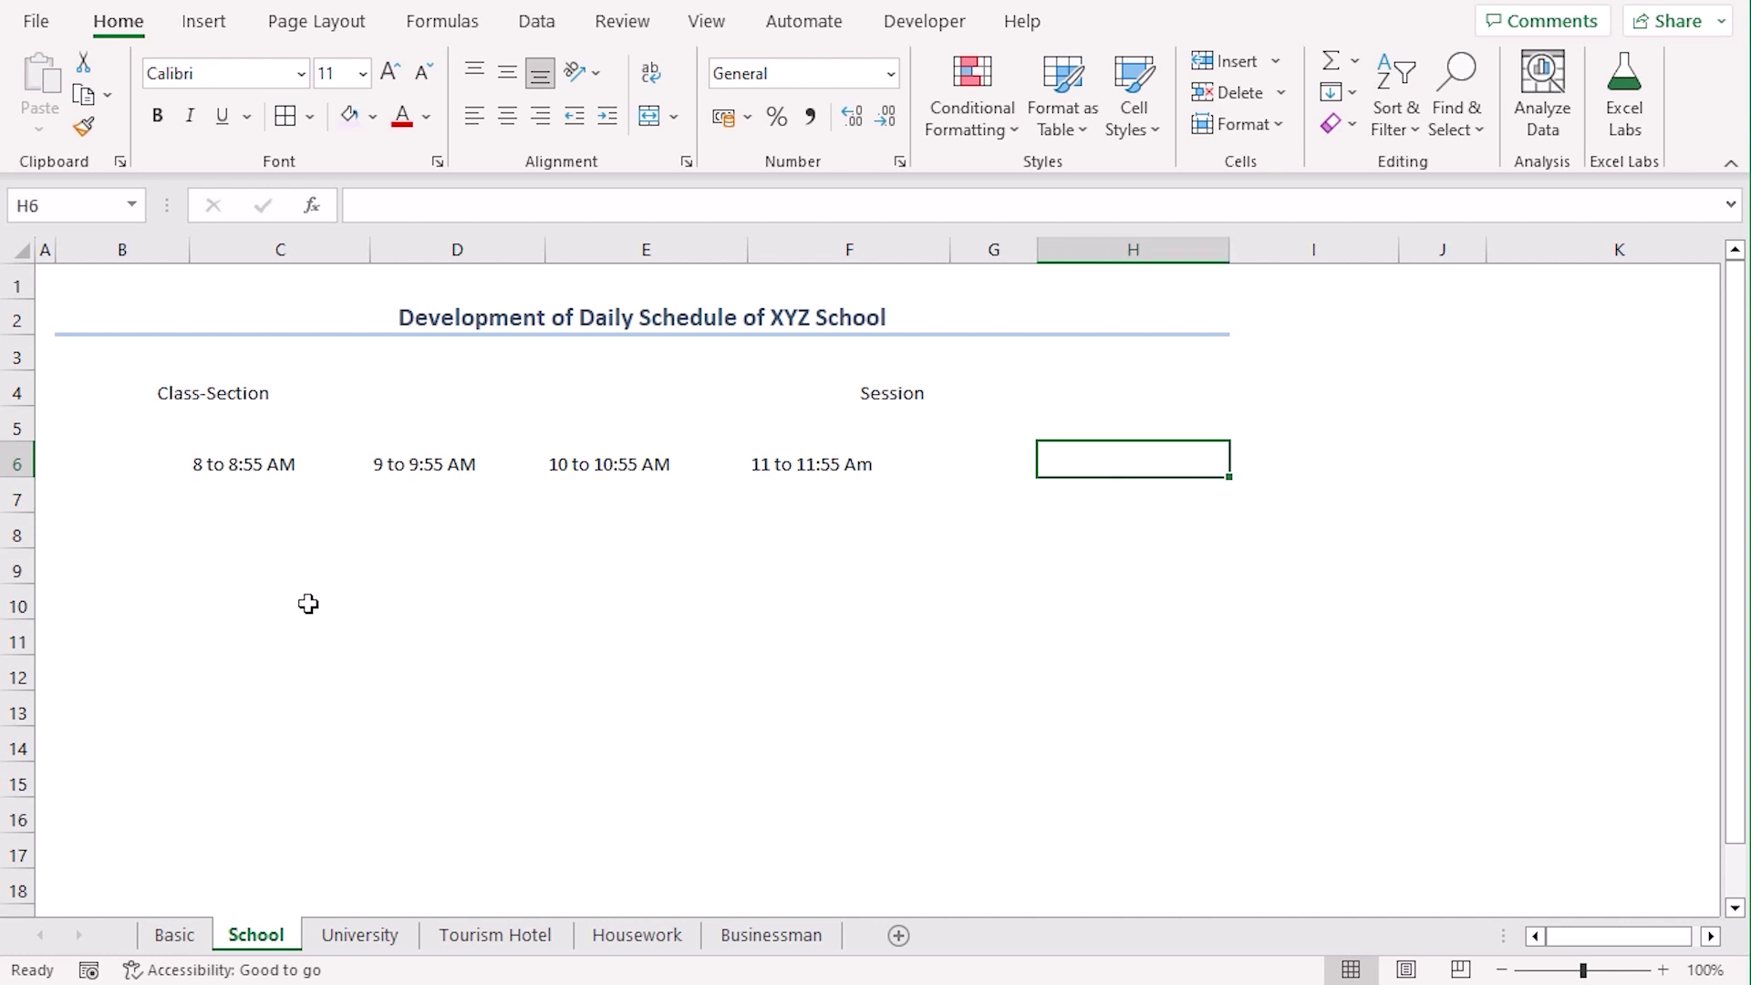
{"action": "type", "text": "2 to 4:30 PM"}
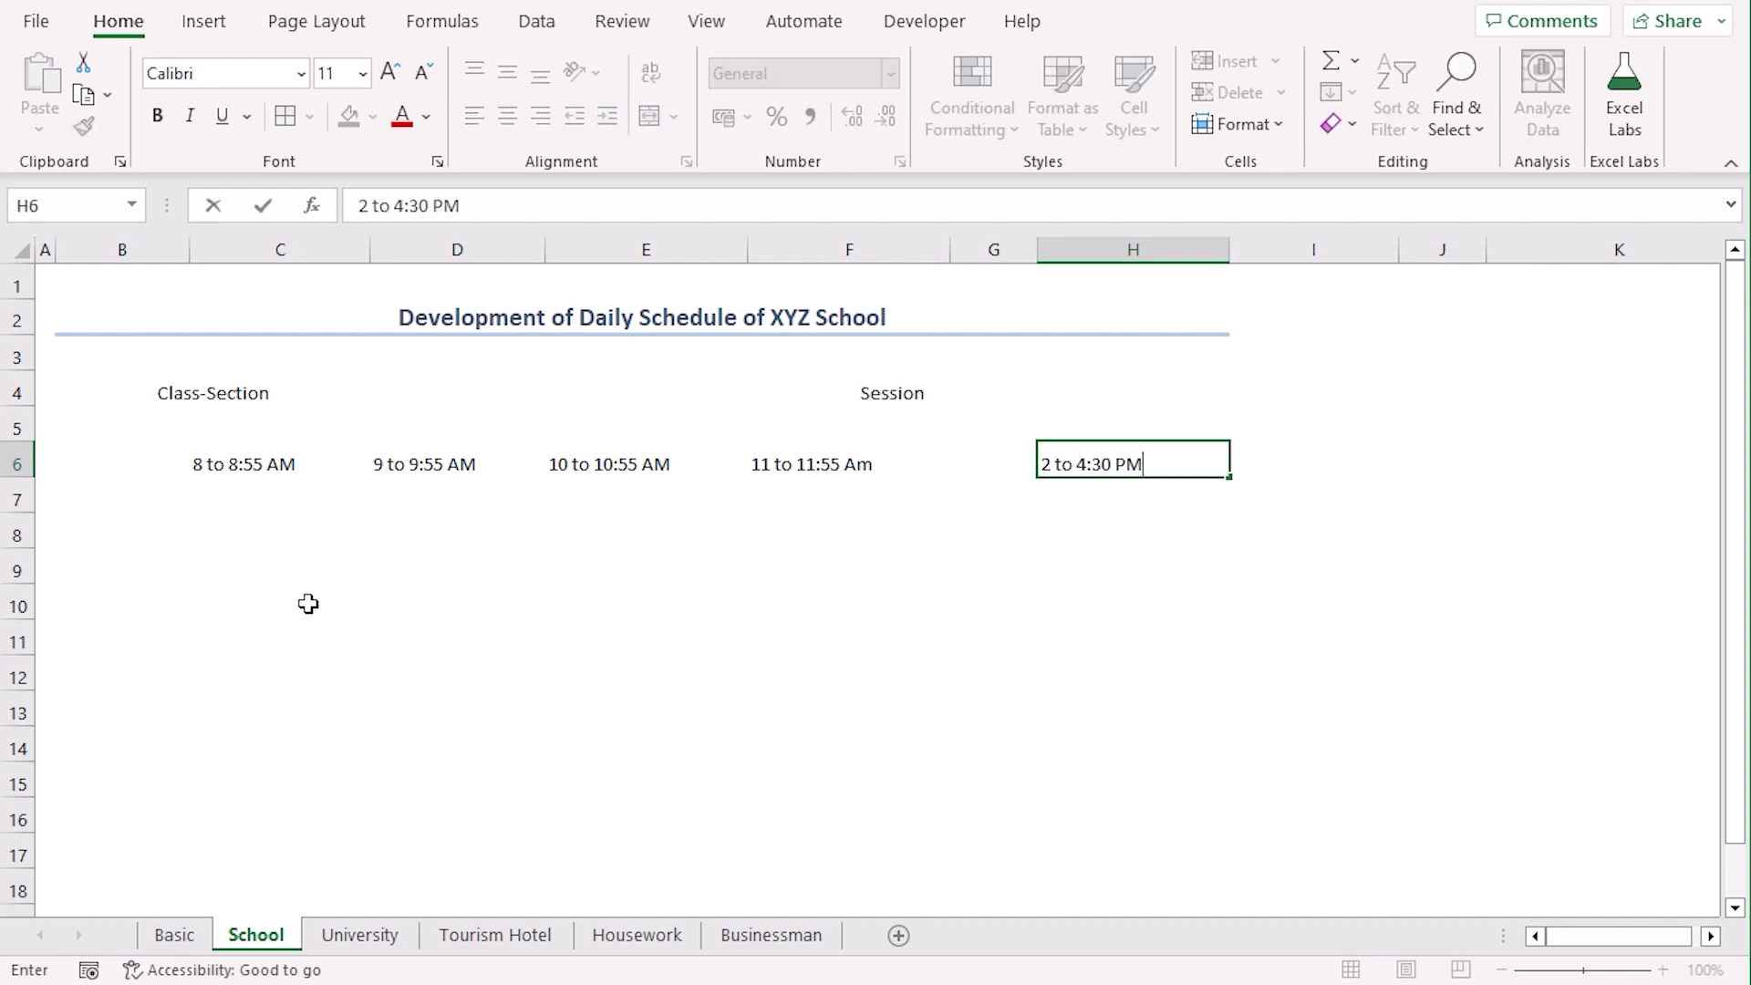
{"action": "key", "text": "Return"}
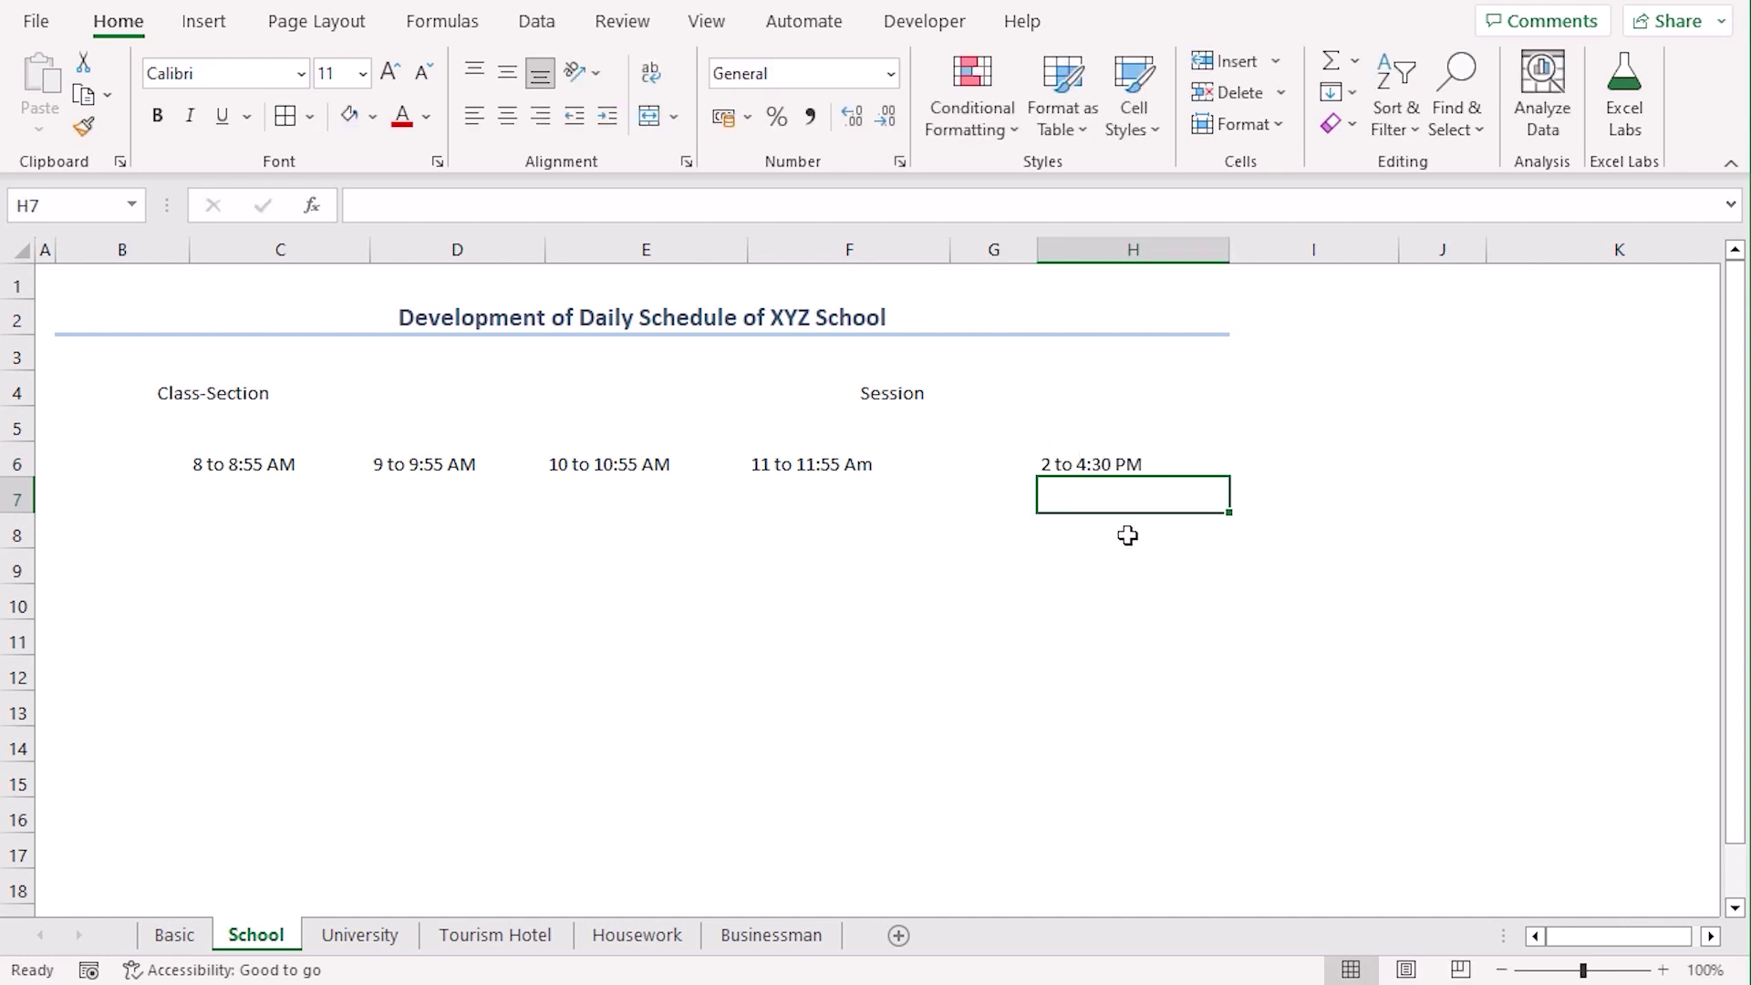
{"action": "type", "text": "Practical Classes"}
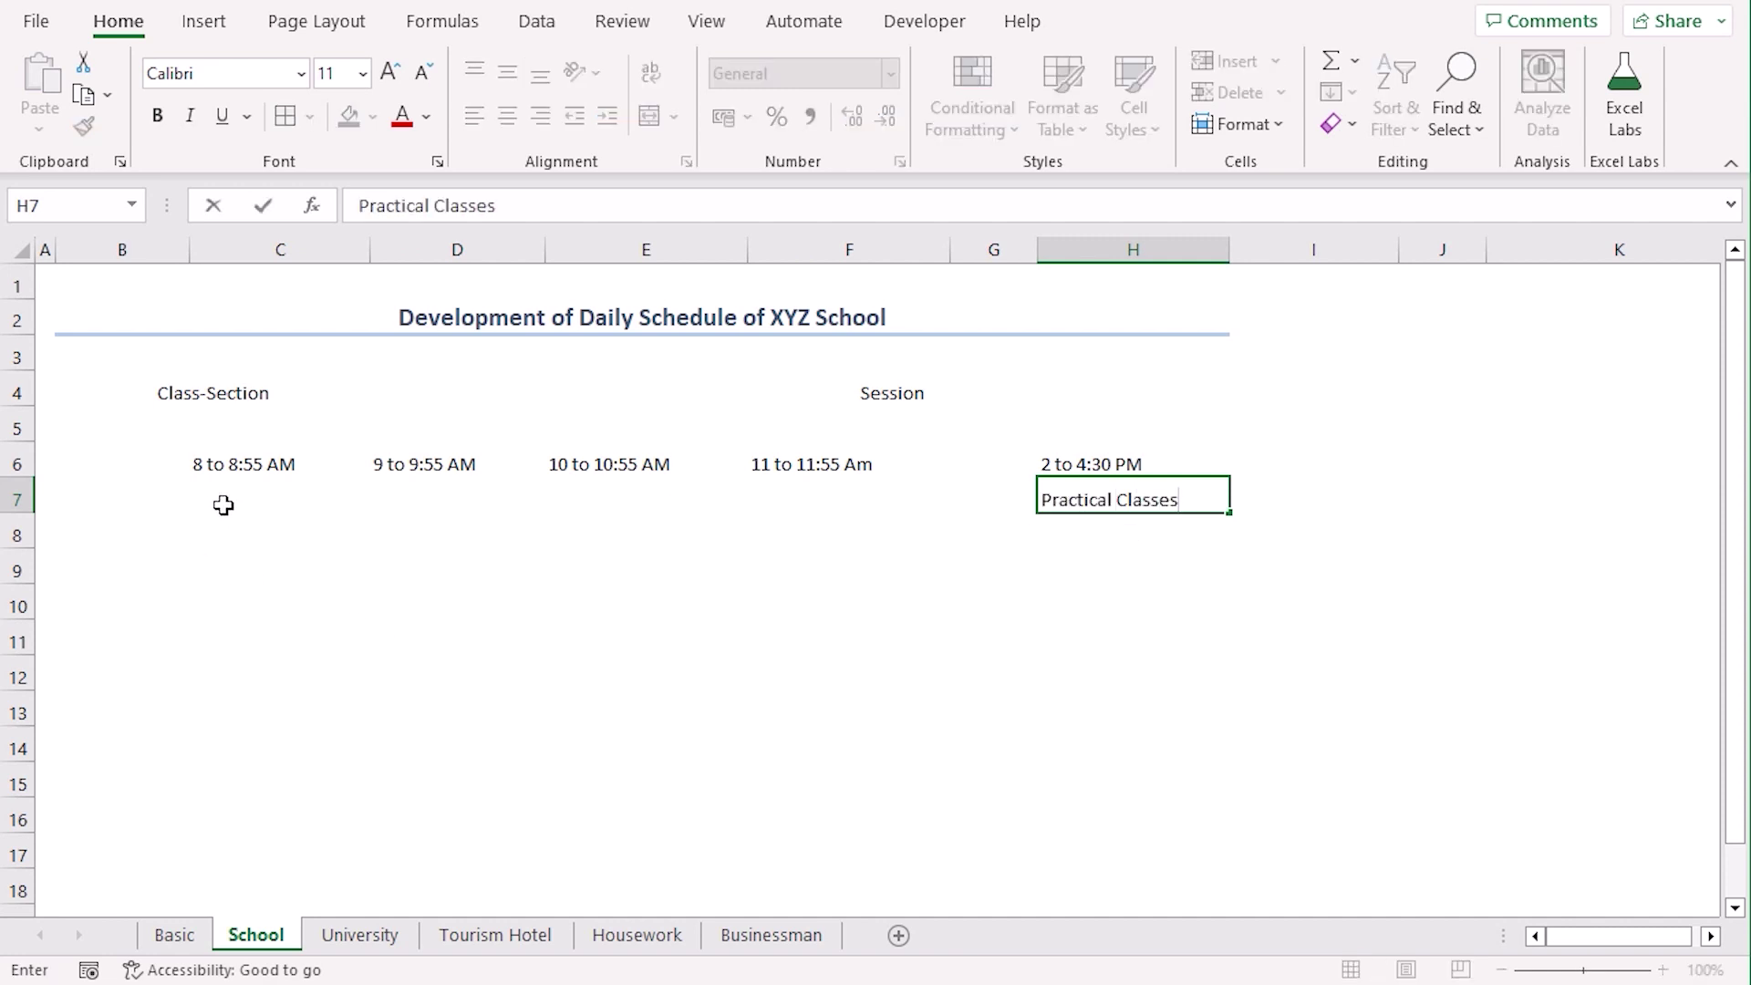
Merge C7:F7 and label it Theoretical Classes
{"action": "left_click", "coordinate": [223, 504]}
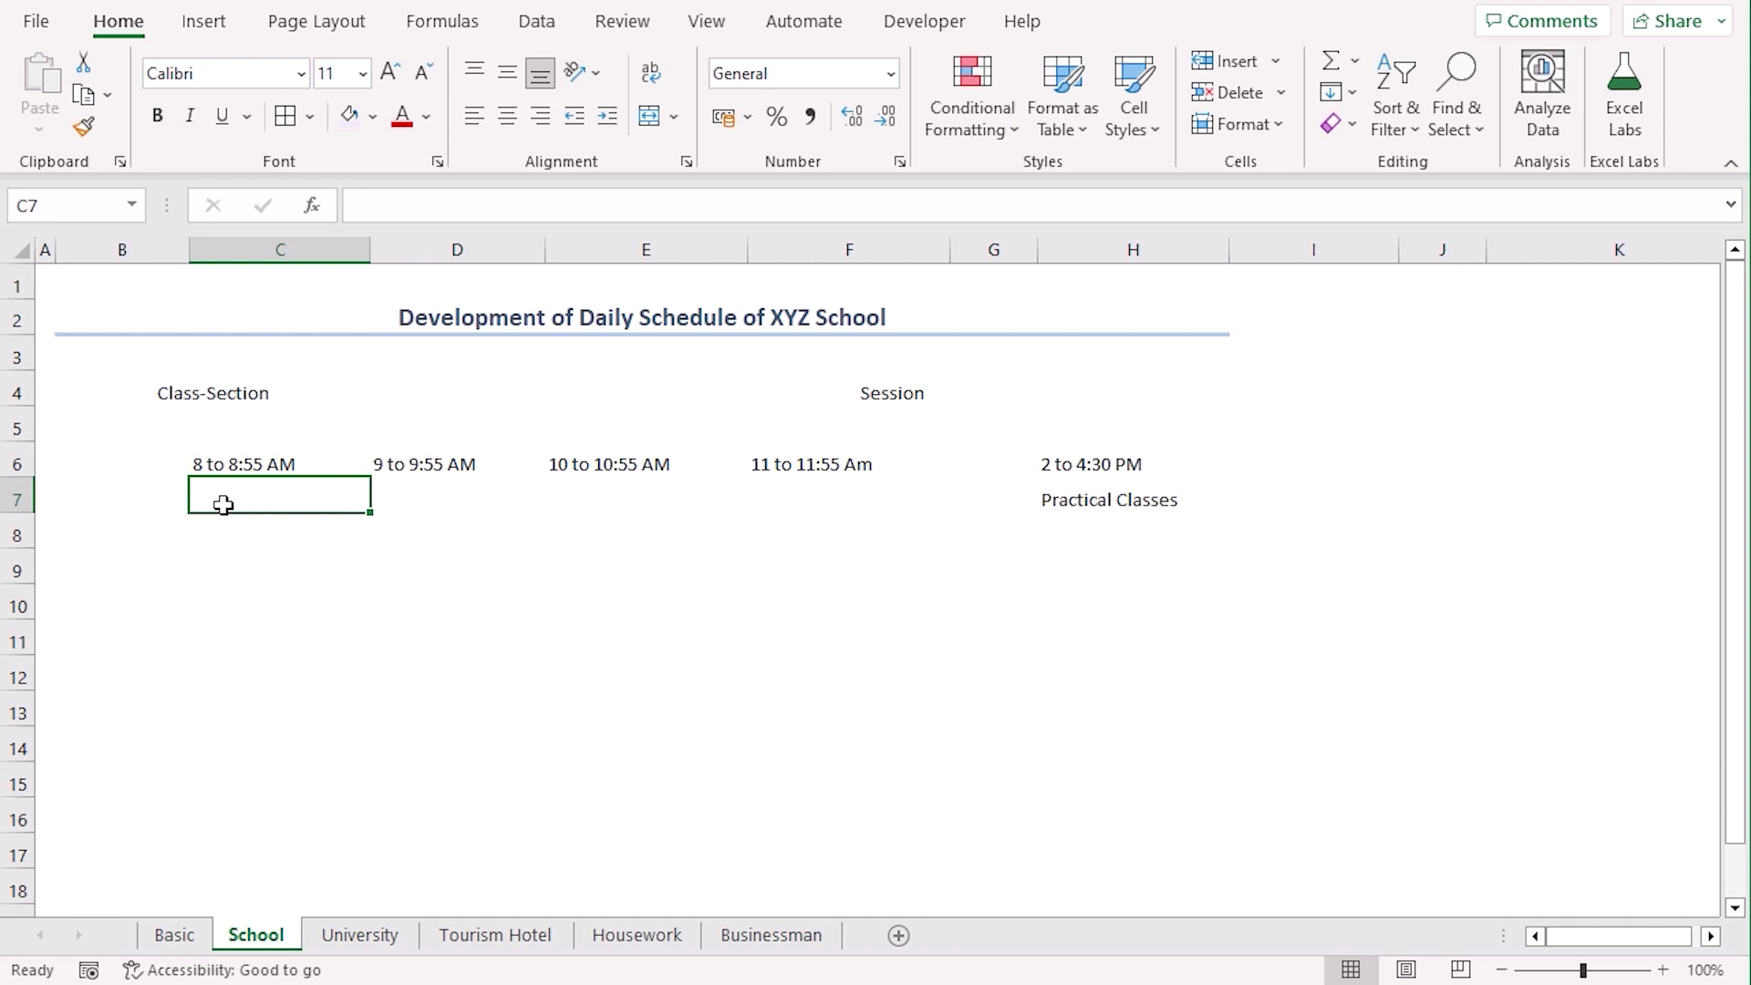
{"action": "left_click_drag", "start_coordinate": [239, 498], "coordinate": [782, 492]}
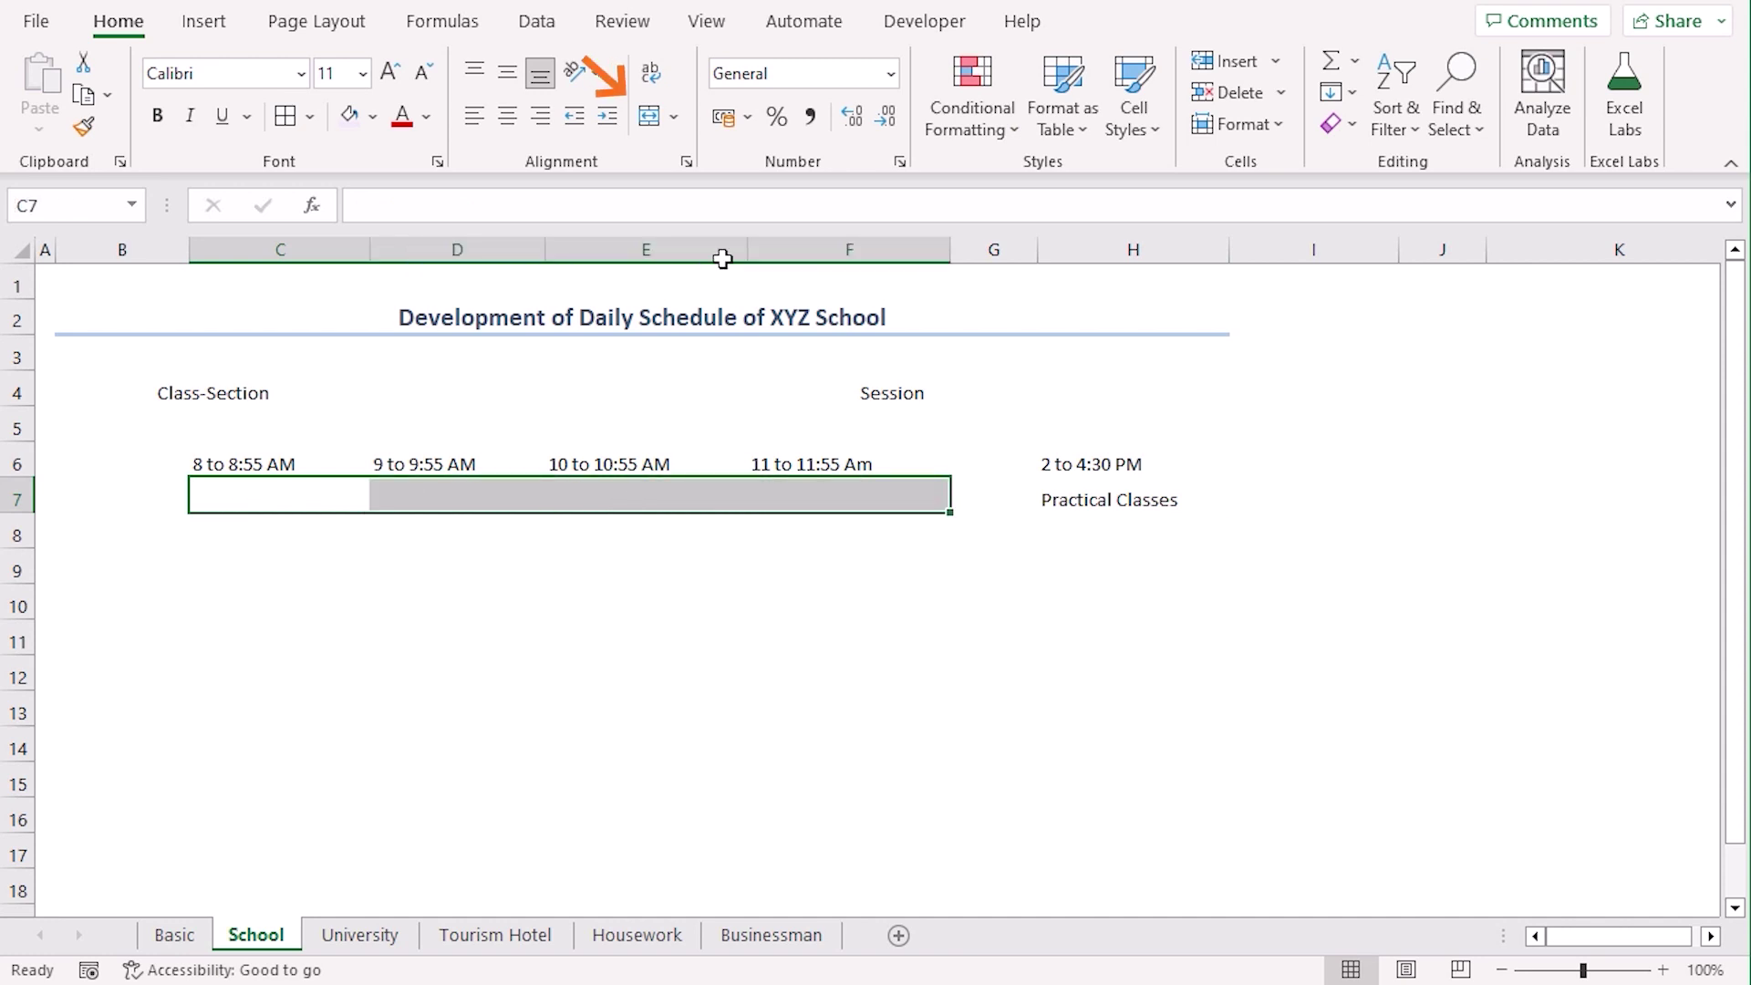
{"action": "left_click", "coordinate": [651, 115]}
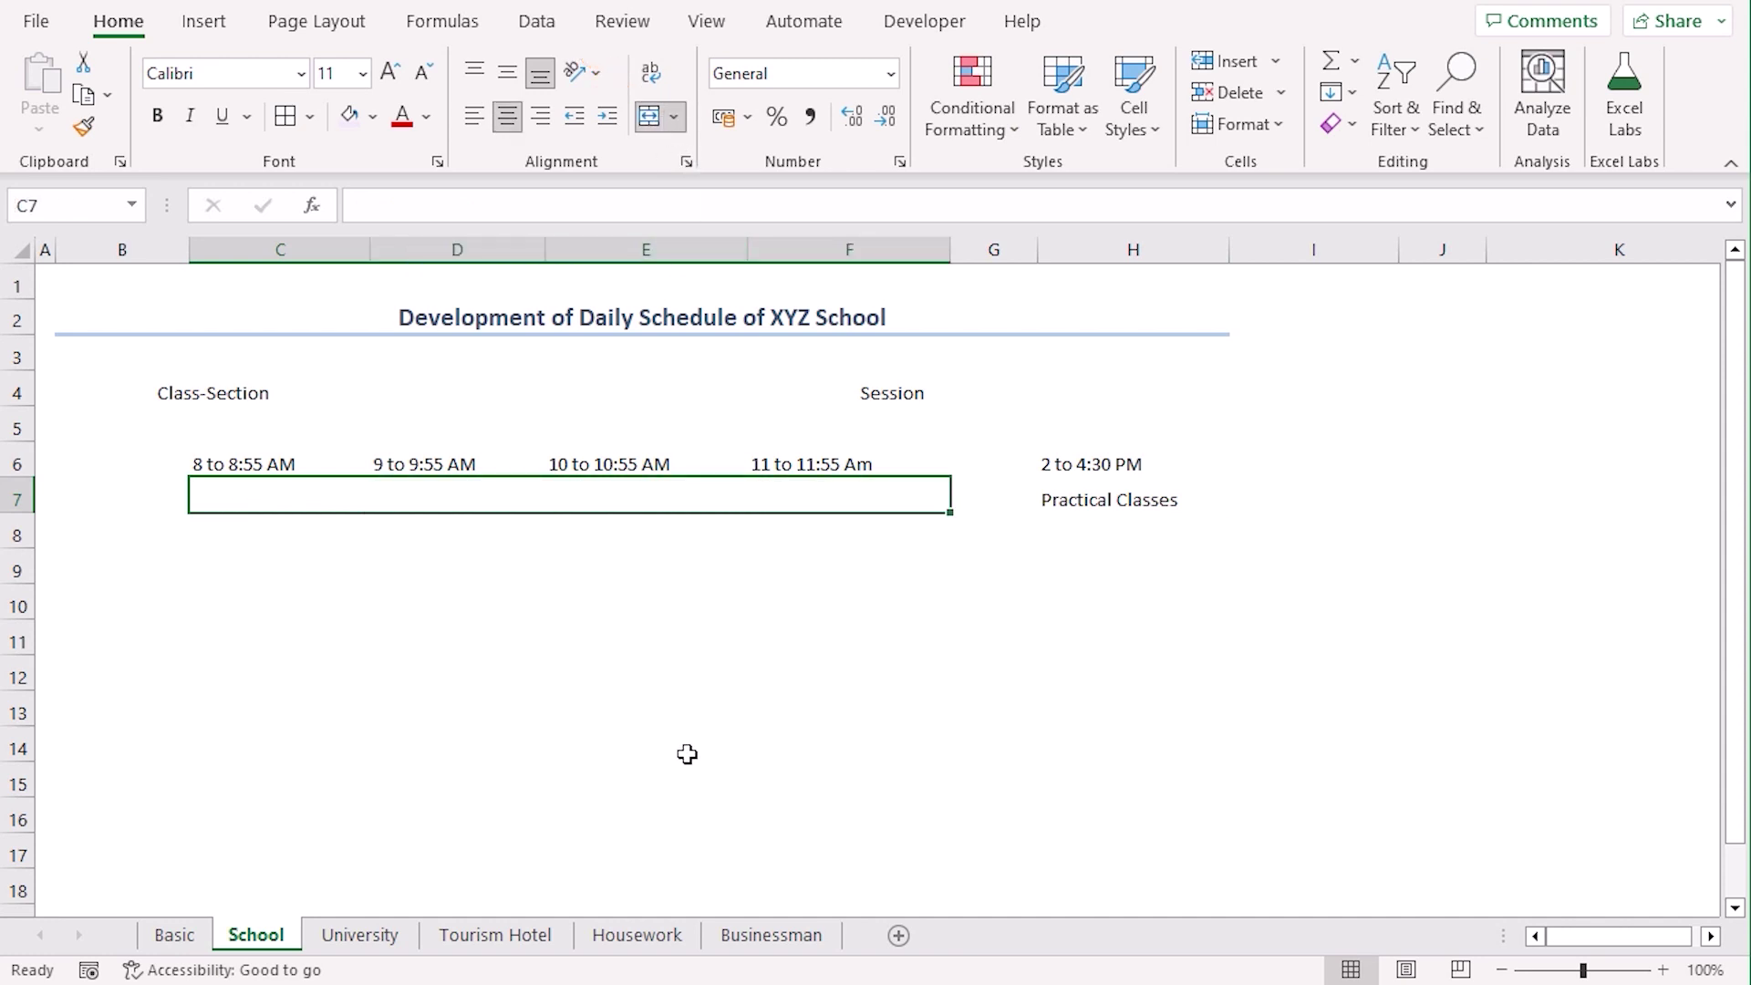
{"action": "type", "text": "Theoretica"}
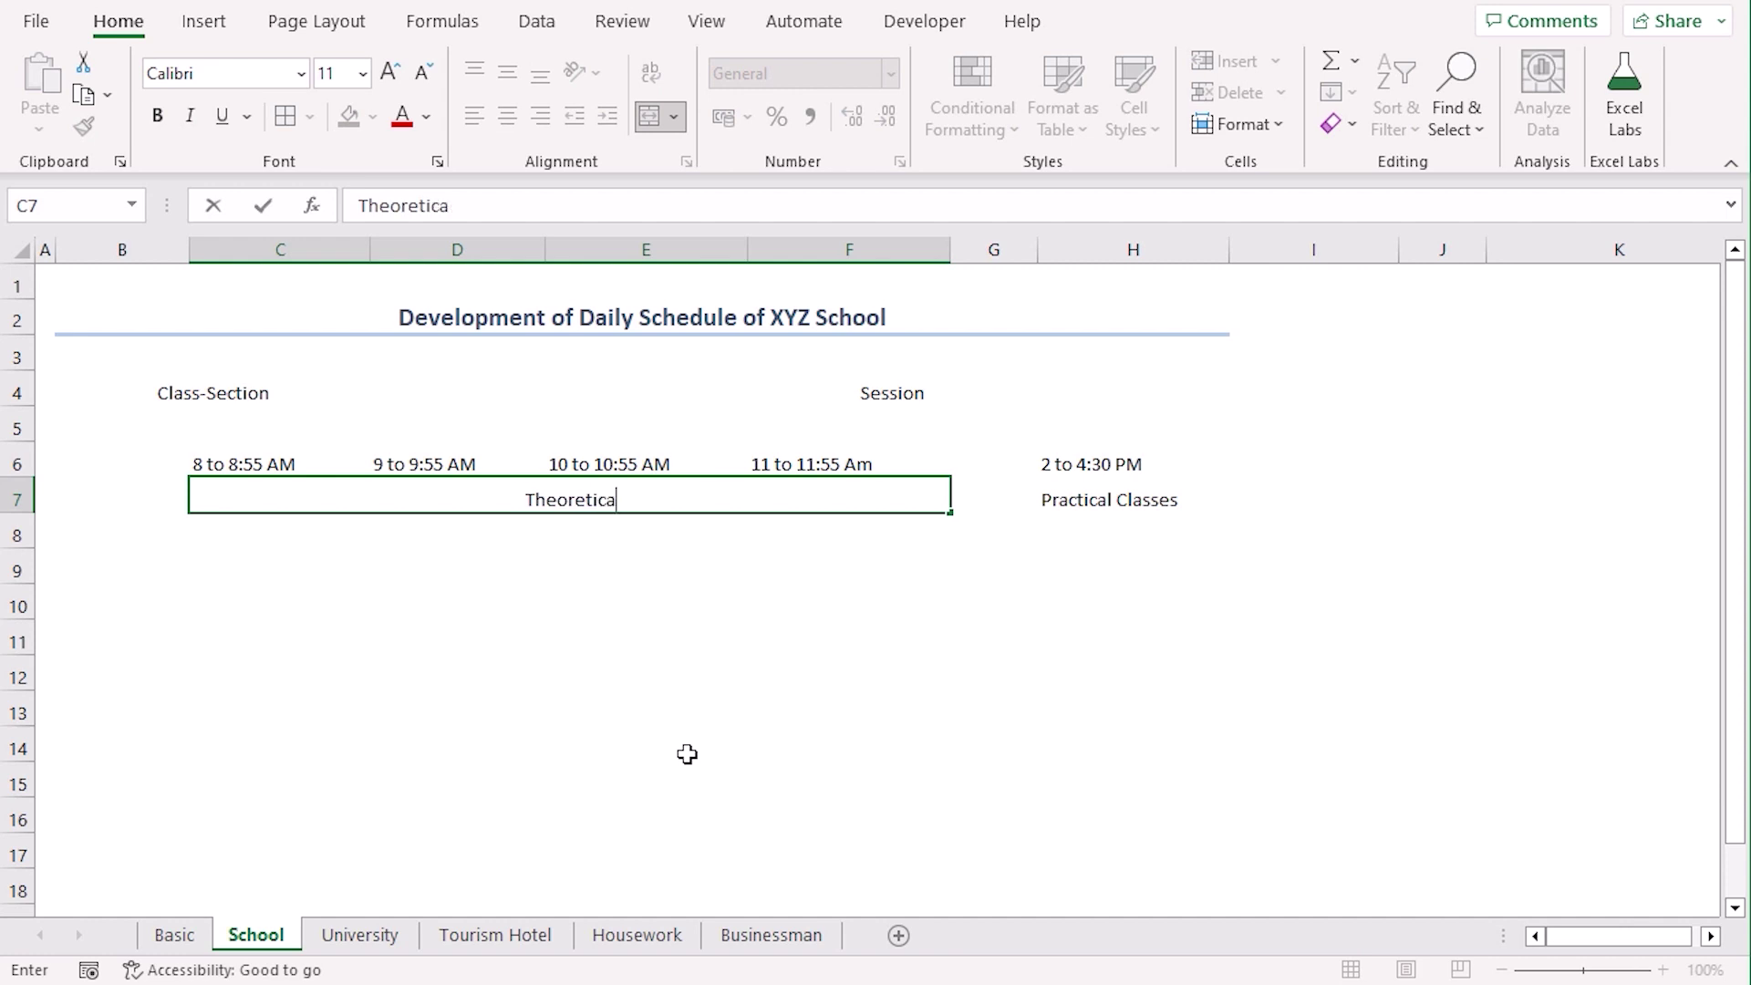
{"action": "type", "text": "l Classes"}
Enter class-section 9-B in D4 and session 2022-23 in H4
{"action": "double_click", "coordinate": [458, 391]}
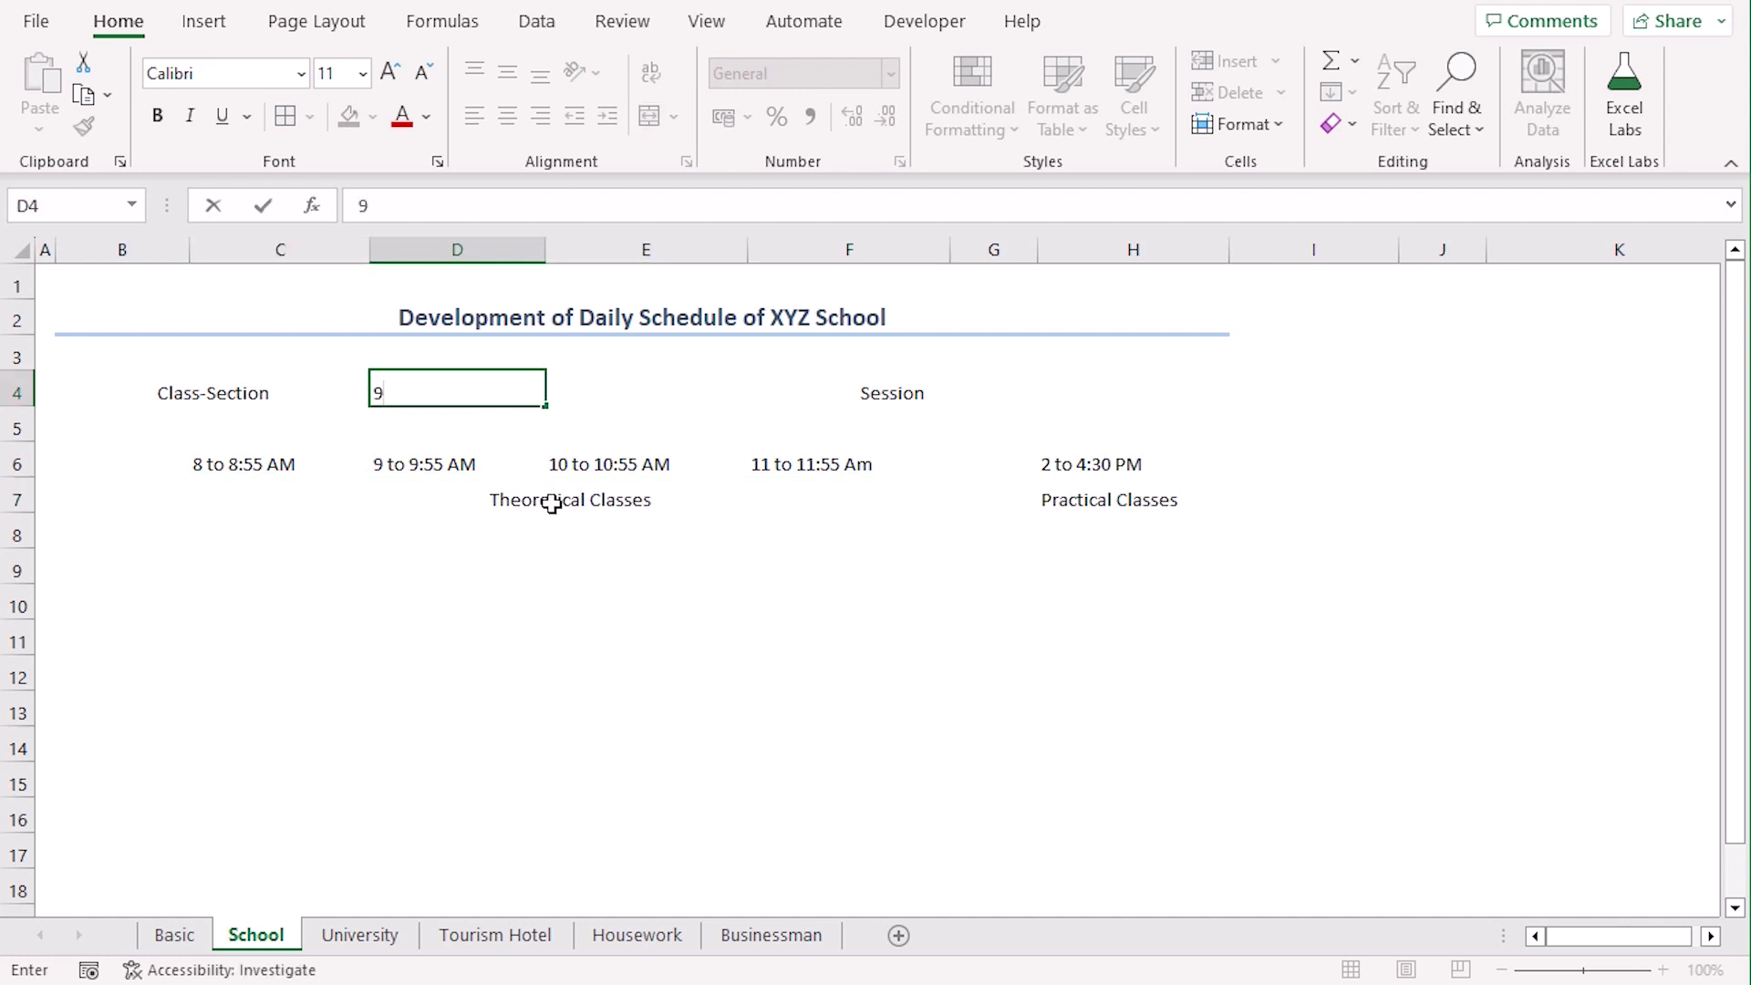
{"action": "key", "text": "Return"}
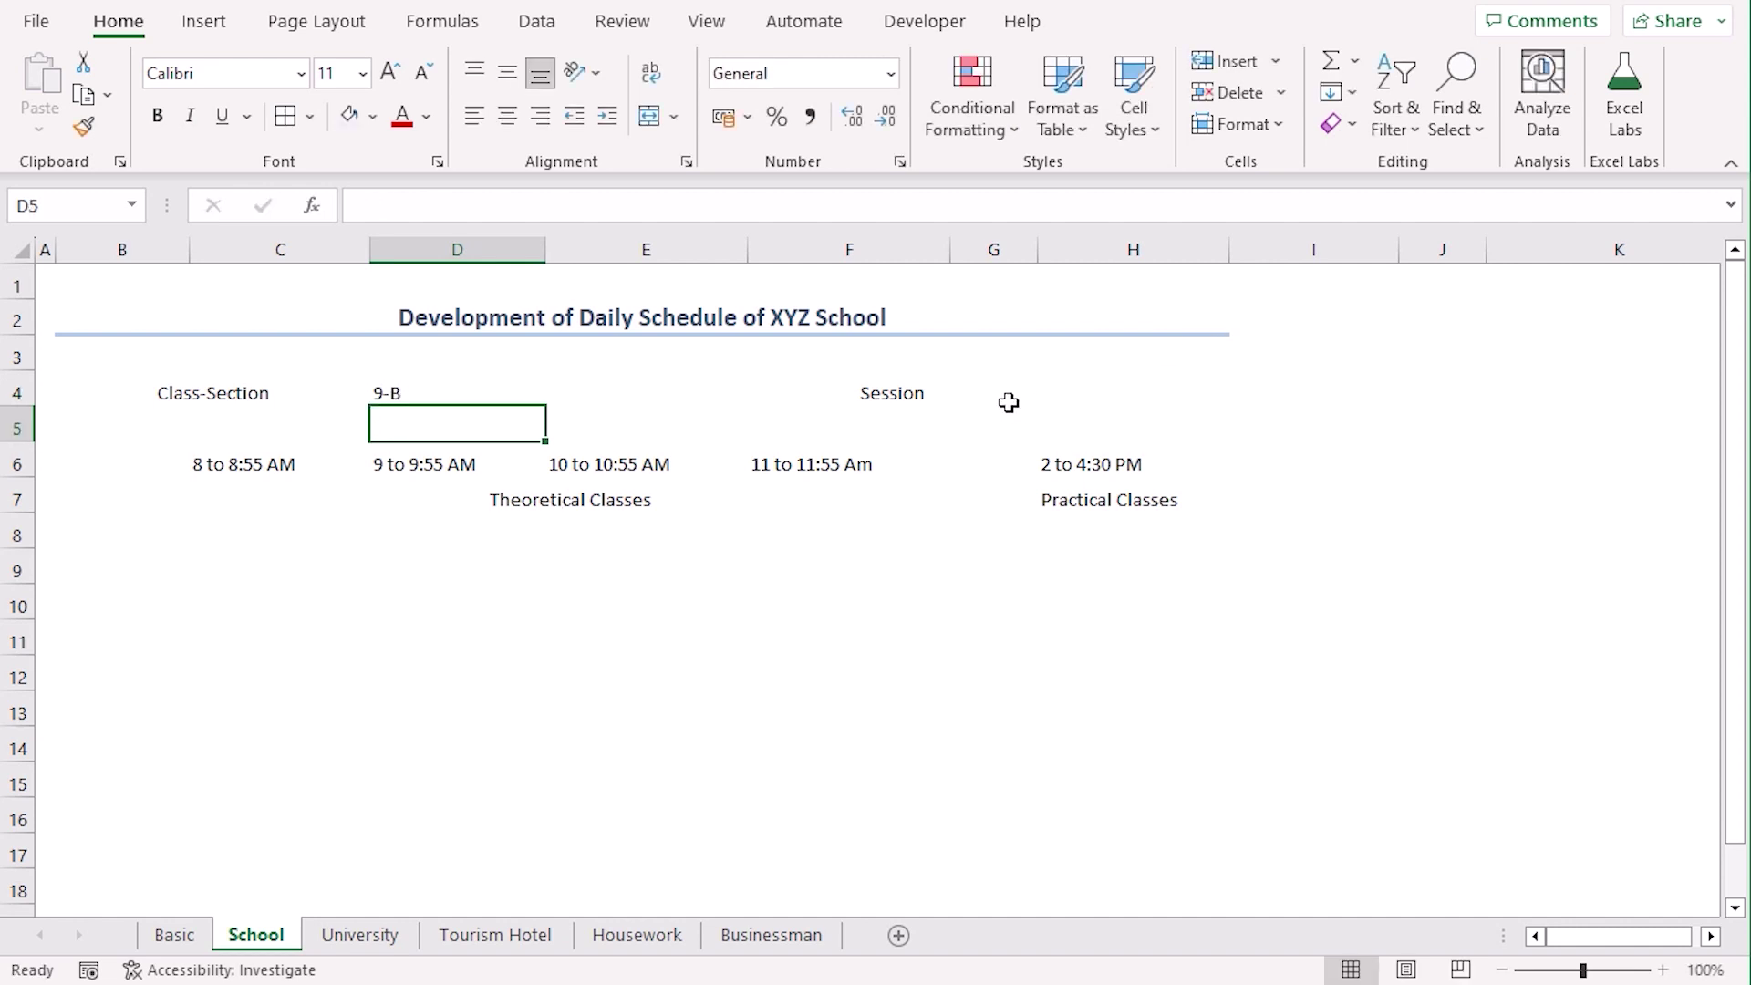
{"action": "left_click", "coordinate": [1044, 394]}
{"action": "type", "text": "2022"}
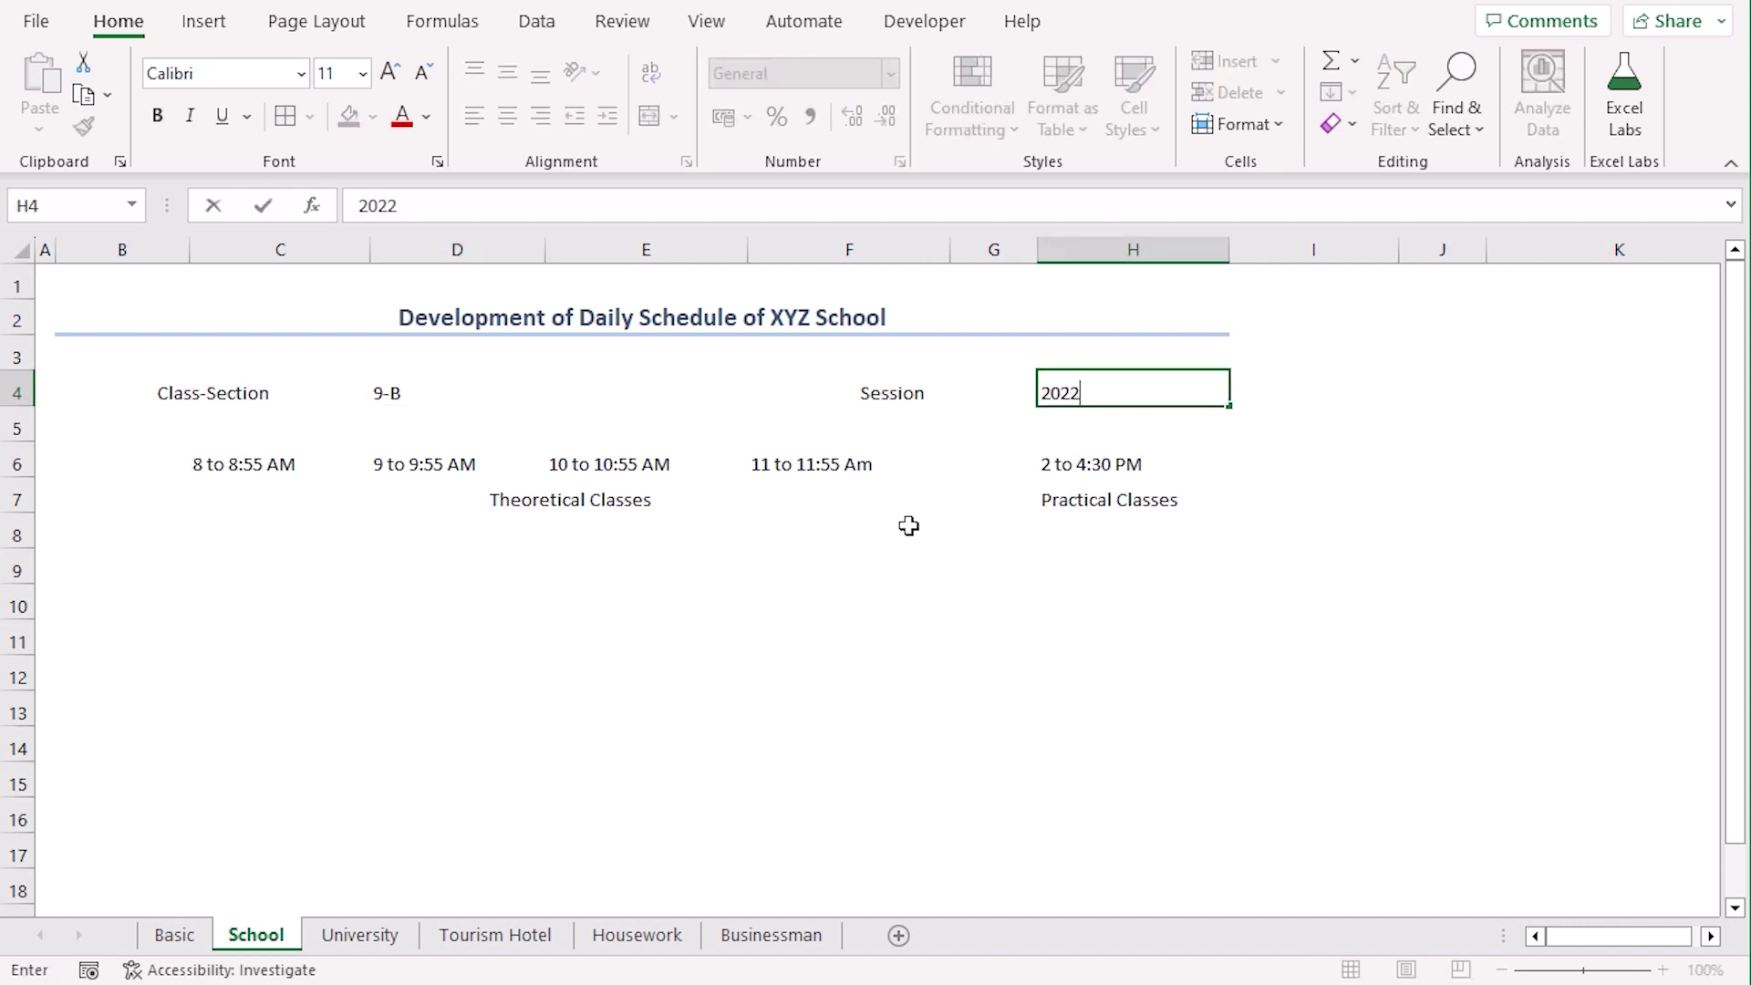
{"action": "left_click", "coordinate": [902, 511]}
{"action": "left_click_drag", "start_coordinate": [117, 457], "coordinate": [122, 504]}
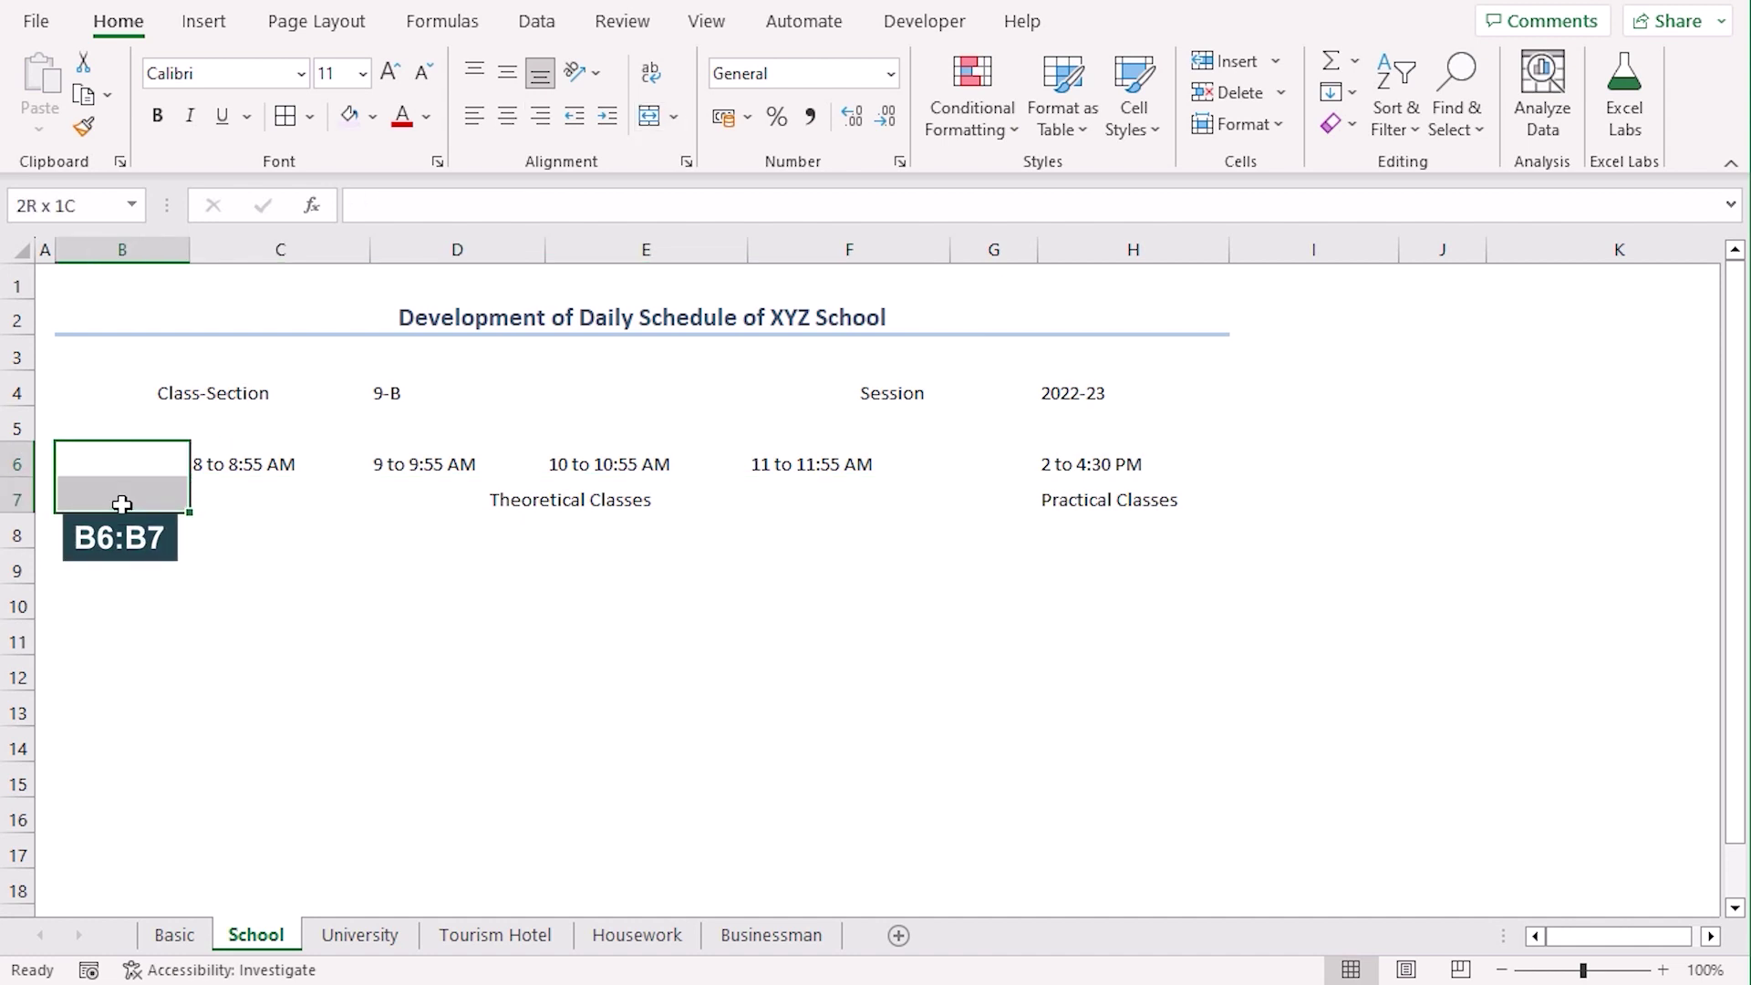
Merge B6:B7, middle-align it, and enter the heading Time Days
{"action": "left_click", "coordinate": [649, 117]}
{"action": "left_click", "coordinate": [507, 73]}
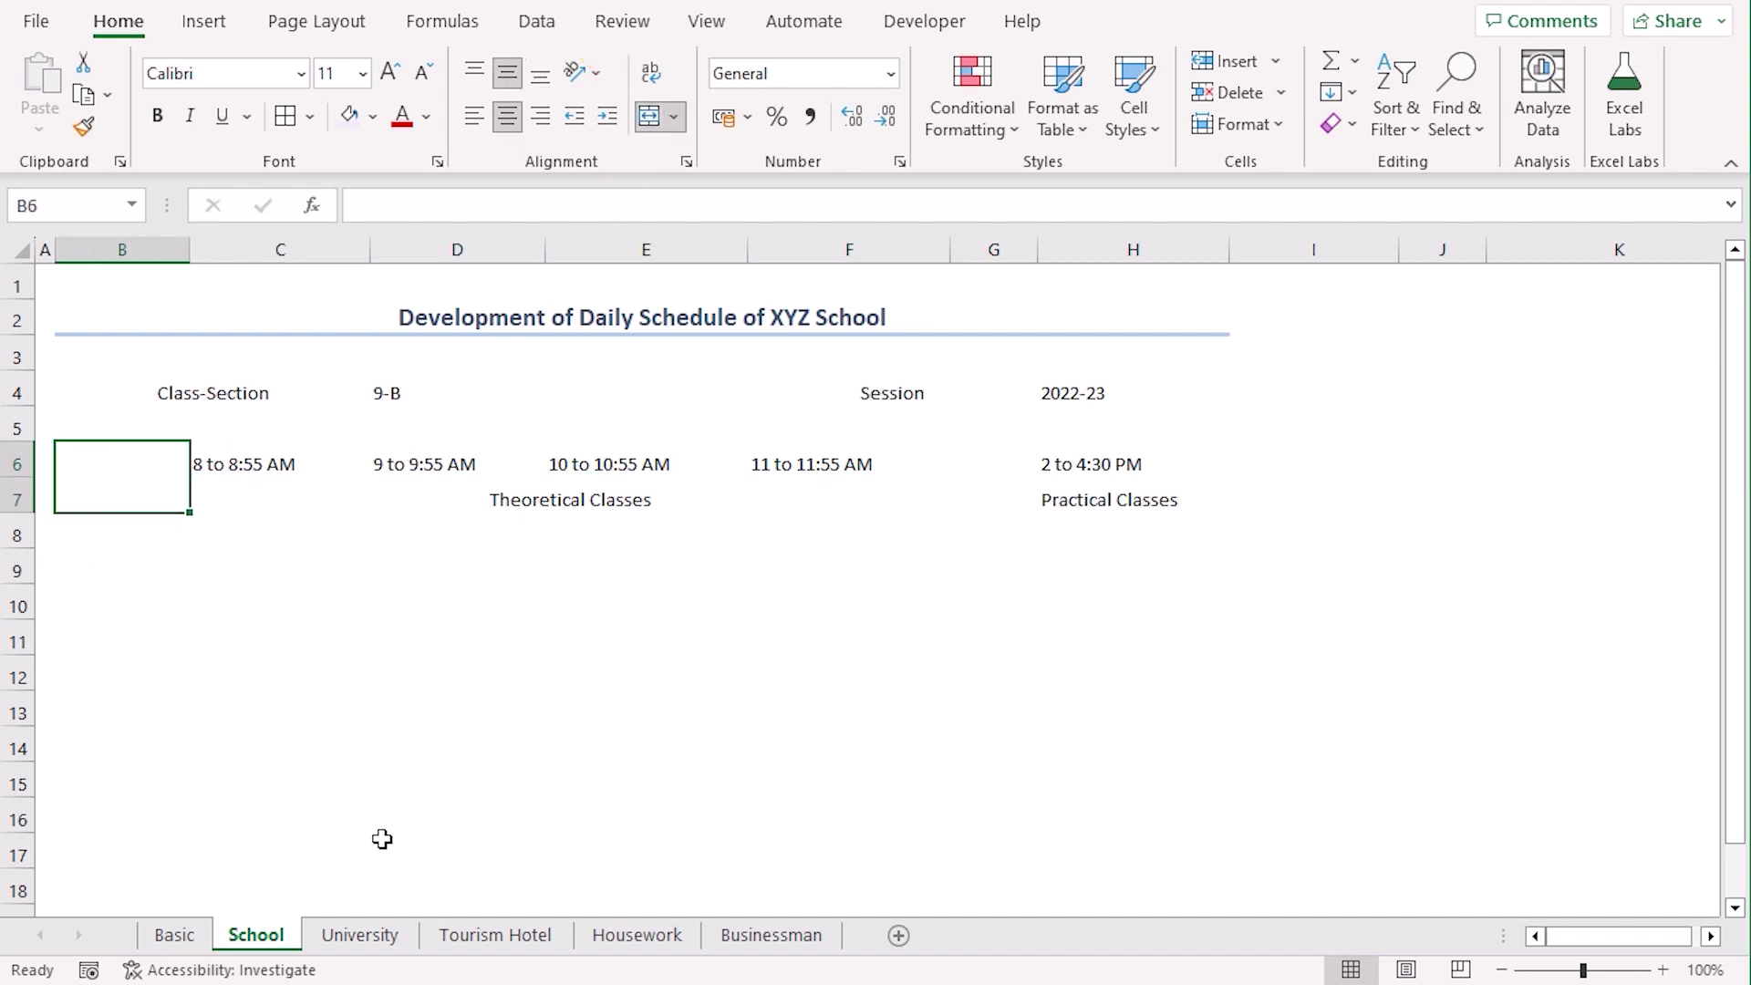
{"action": "type", "text": "Time Days"}
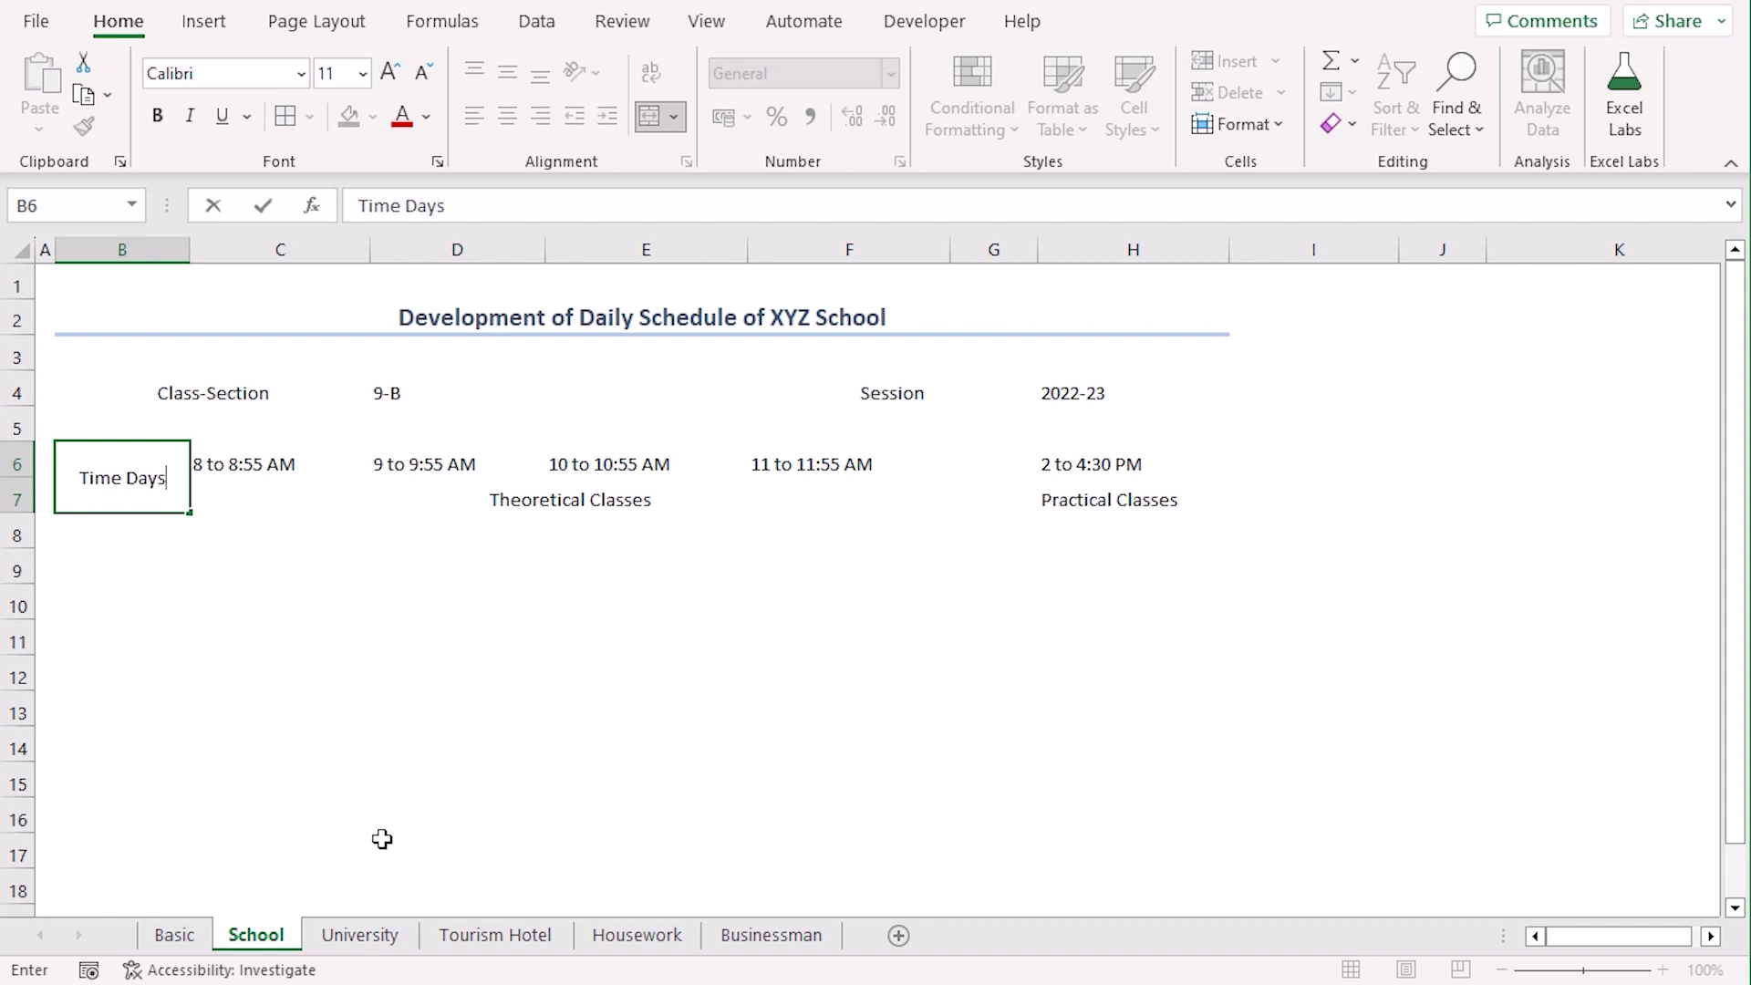
{"action": "key", "text": "Return"}
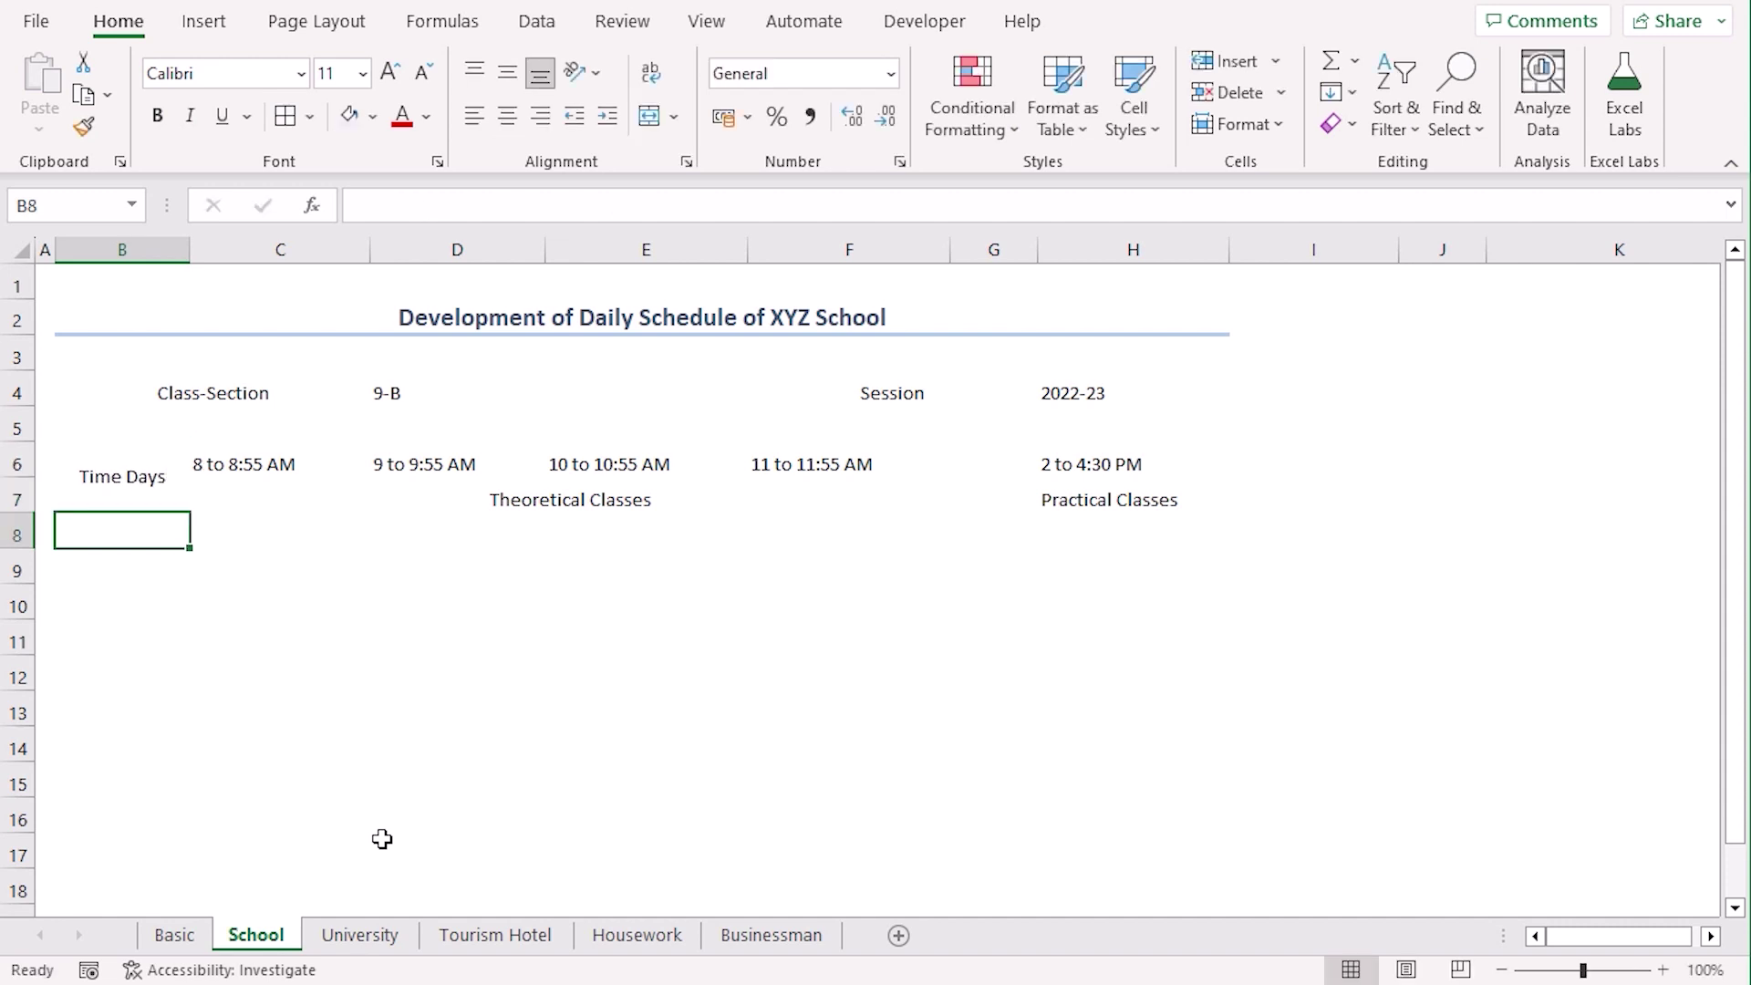
List weekdays down B8:B14 by entering Monday and Tuesday and filling through Sunday
{"action": "type", "text": "Monday"}
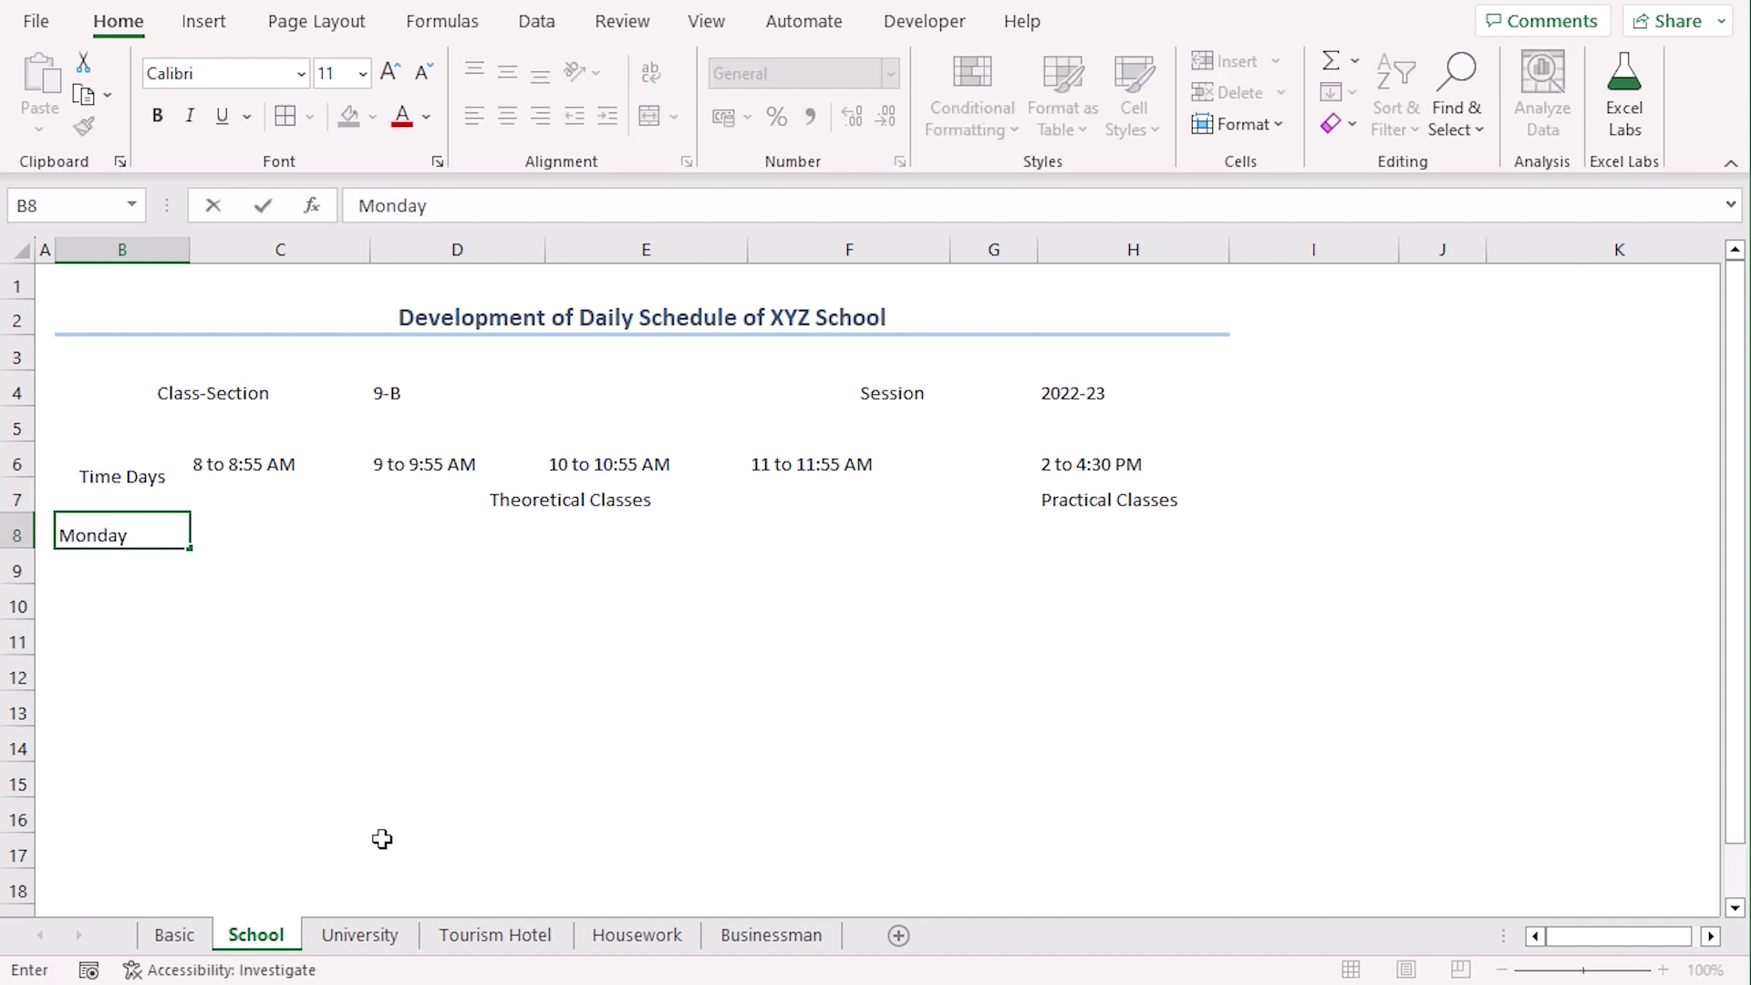
{"action": "key", "text": "Return"}
{"action": "type", "text": "Tuesday"}
{"action": "key", "text": "Return"}
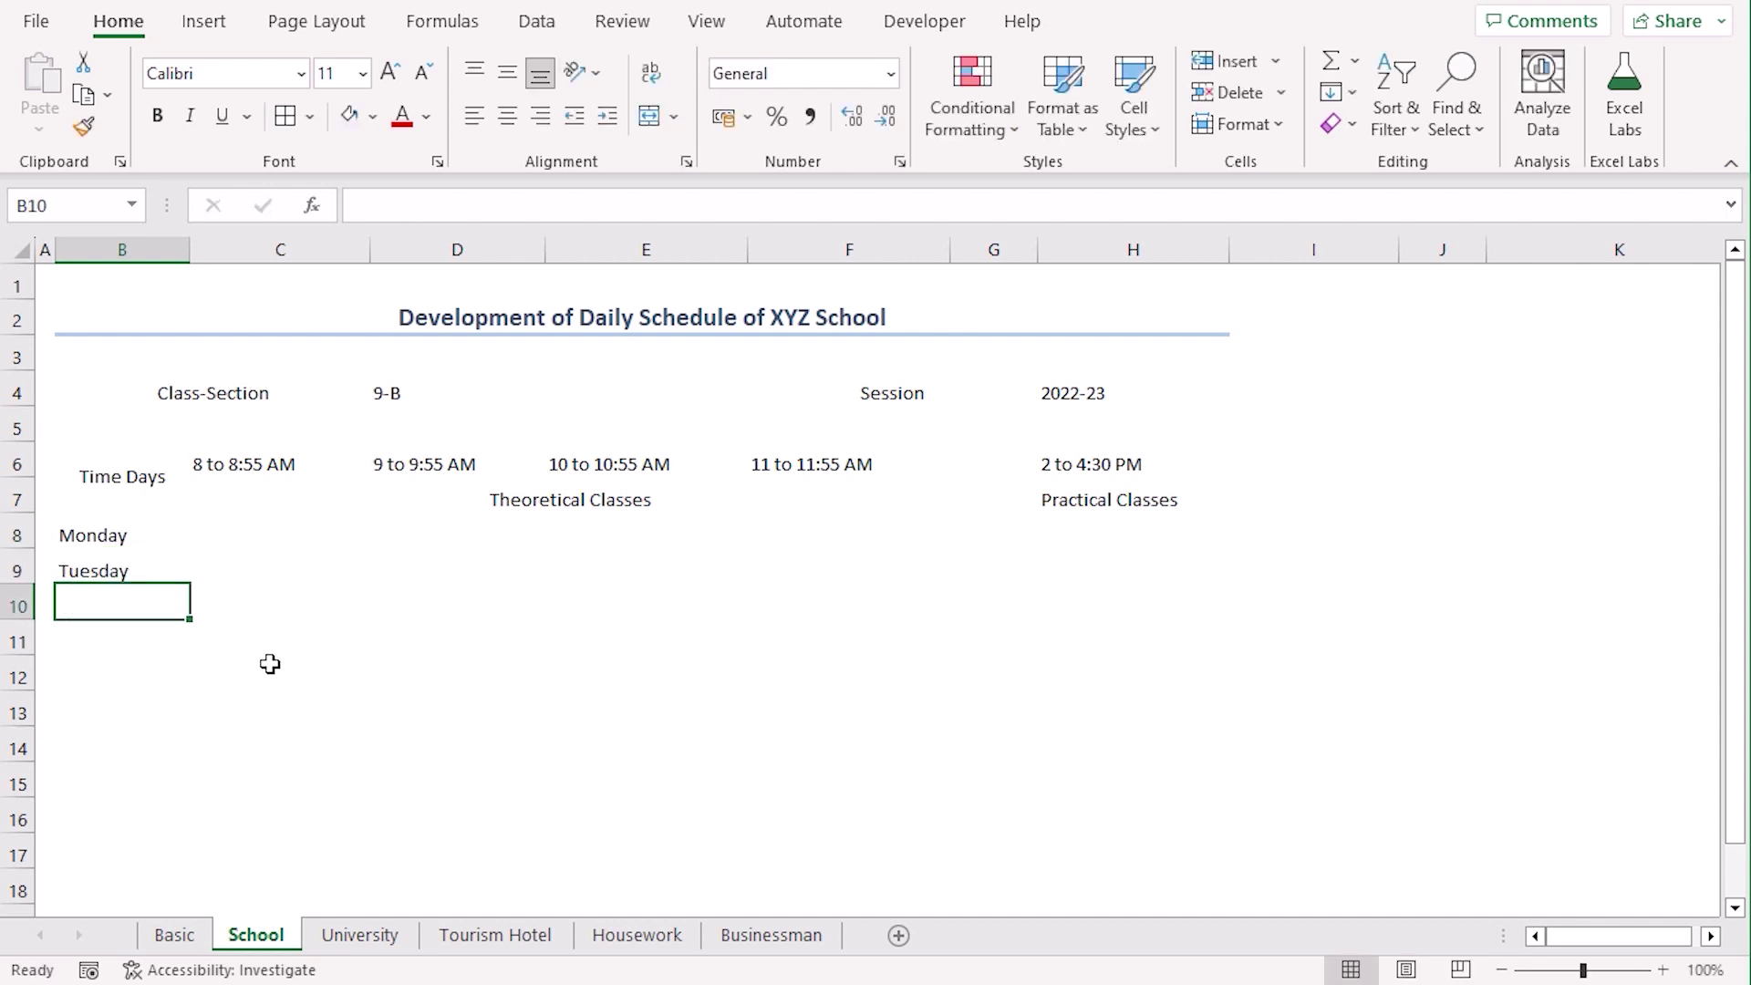
{"action": "left_click_drag", "start_coordinate": [155, 530], "coordinate": [173, 578]}
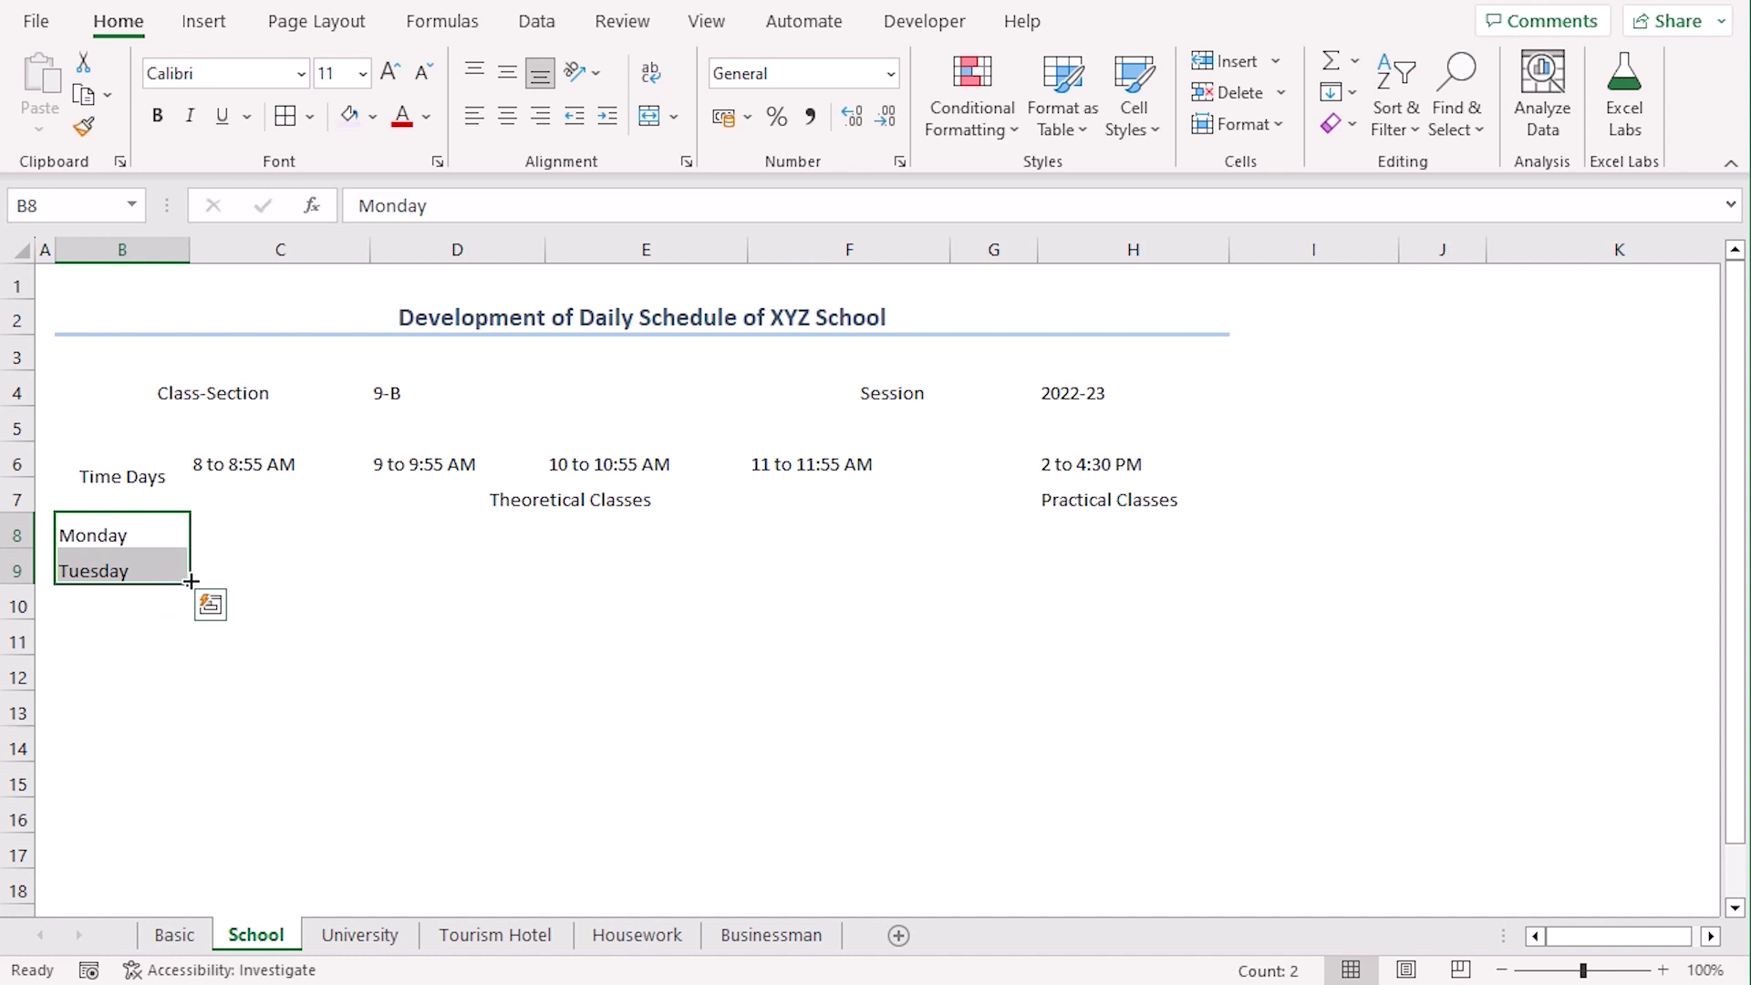
{"action": "left_click_drag", "start_coordinate": [188, 581], "coordinate": [179, 770]}
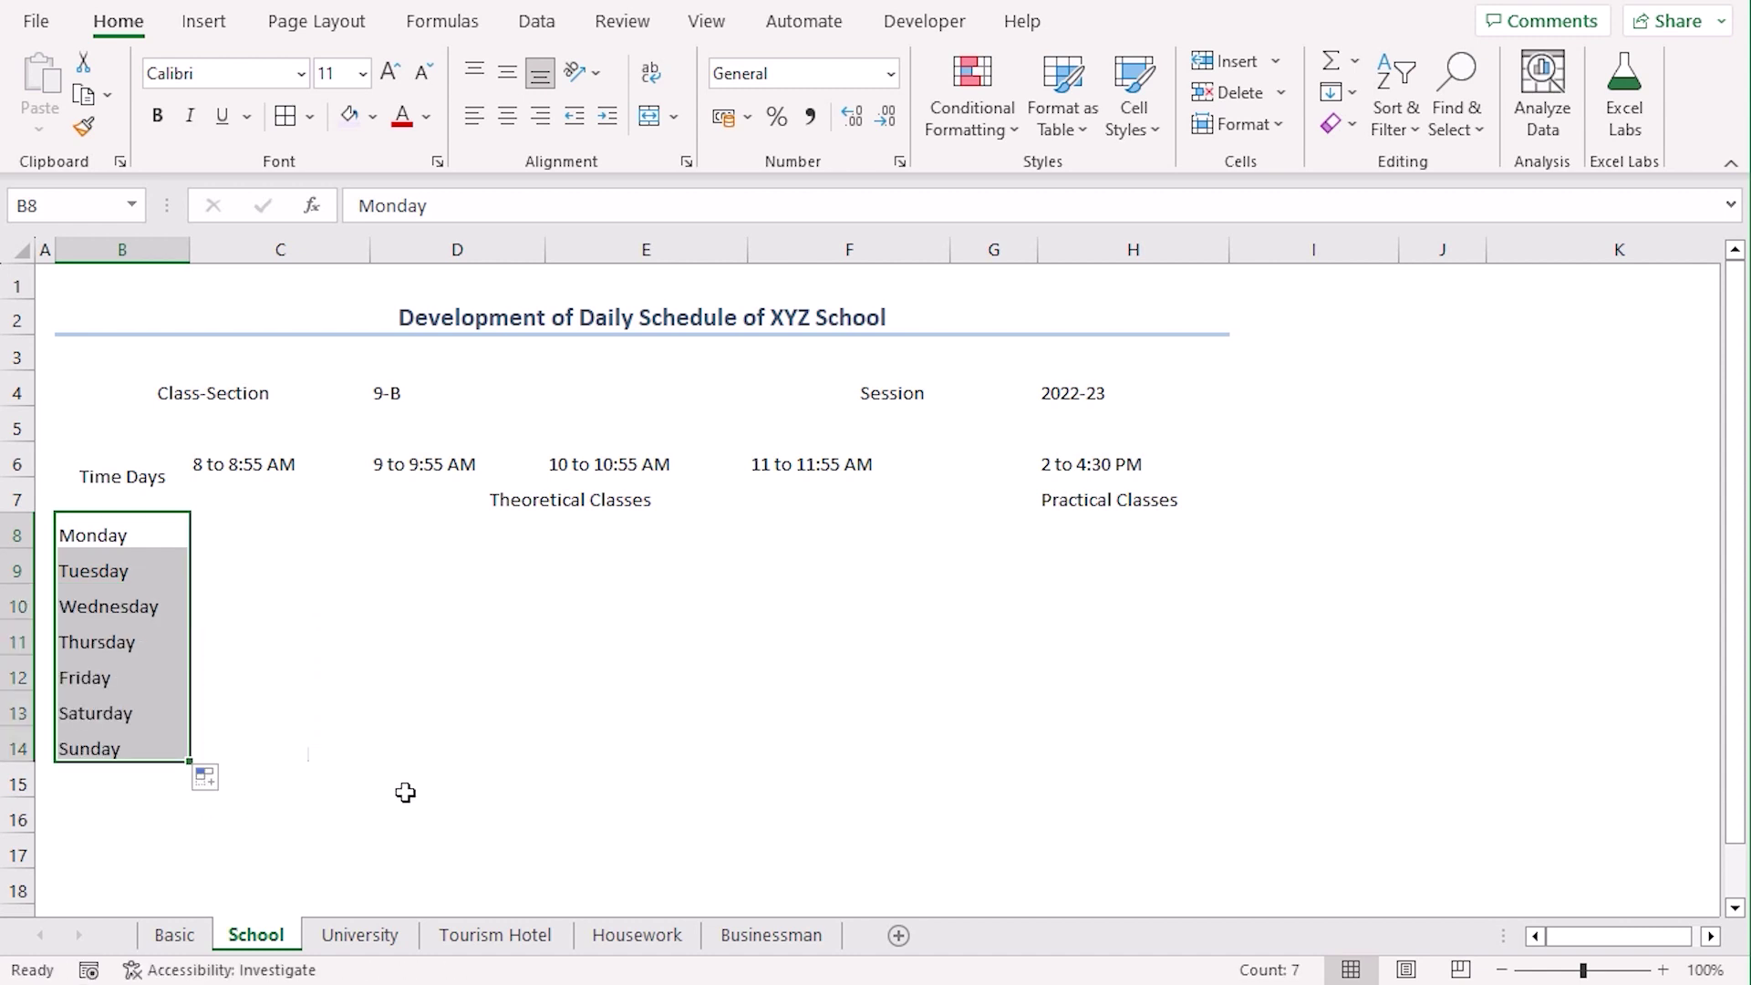
{"action": "left_click", "coordinate": [230, 714]}
{"action": "left_click_drag", "start_coordinate": [229, 710], "coordinate": [1200, 735]}
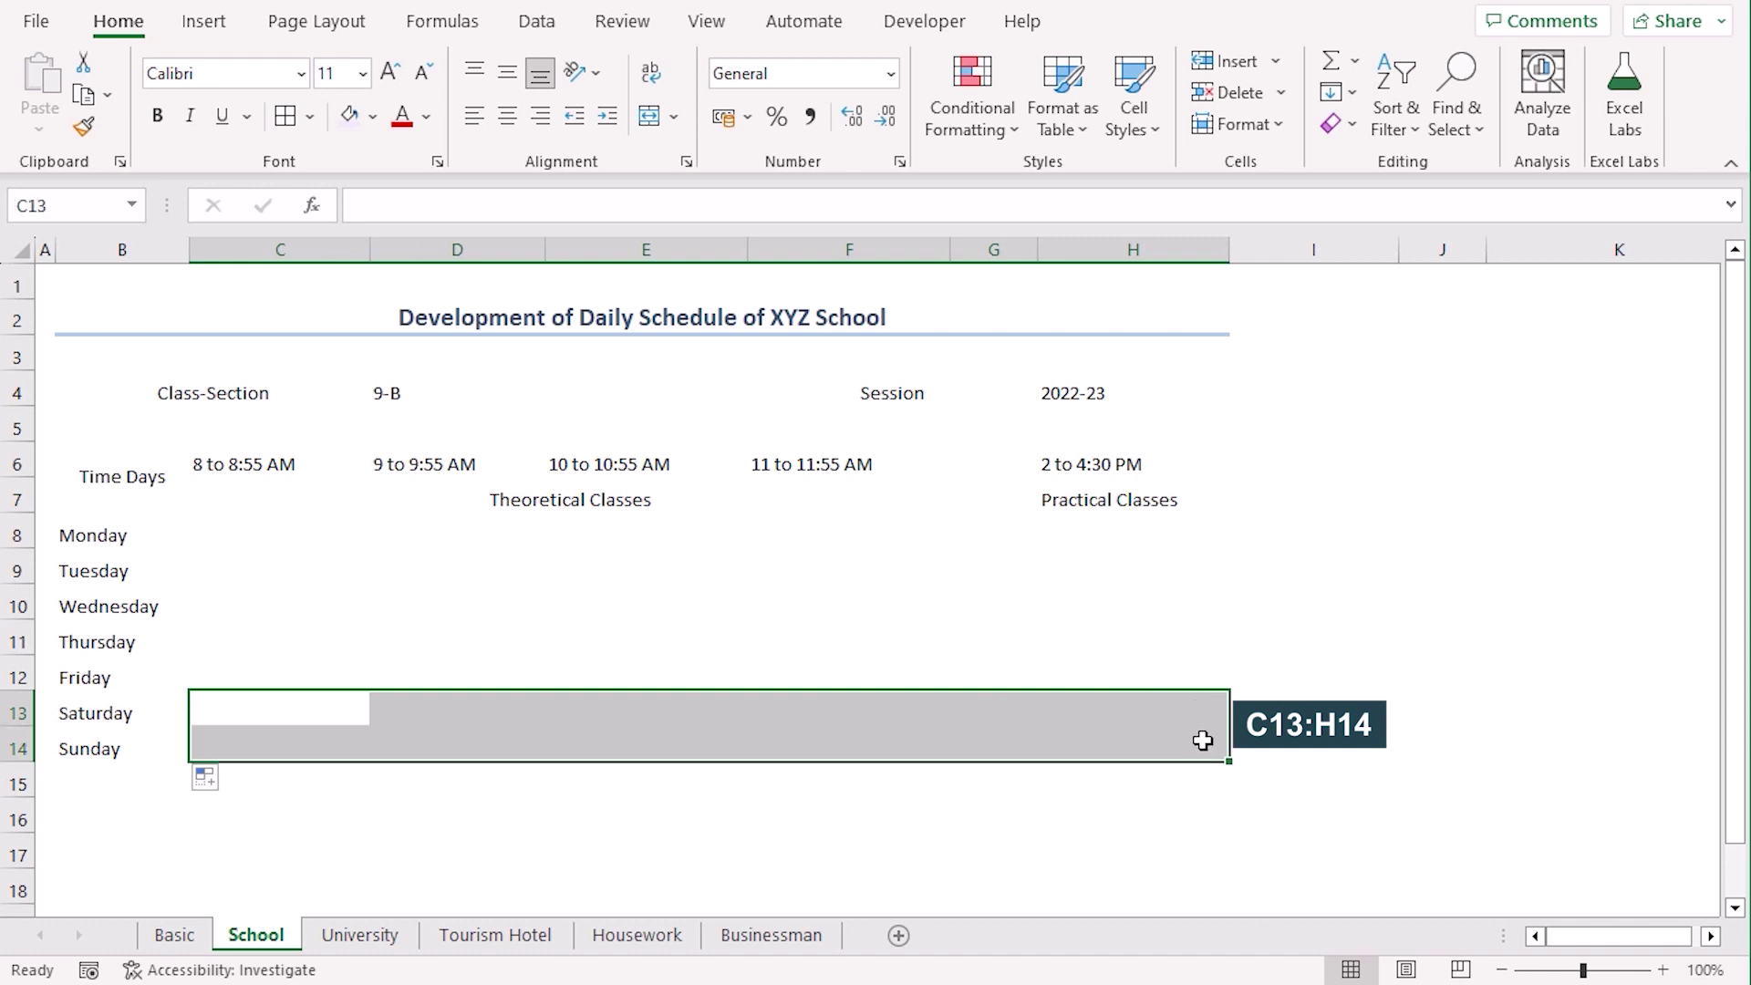
Merge C13:H14 into one centred cell labelled Weekly Holiday
{"action": "left_click", "coordinate": [649, 115]}
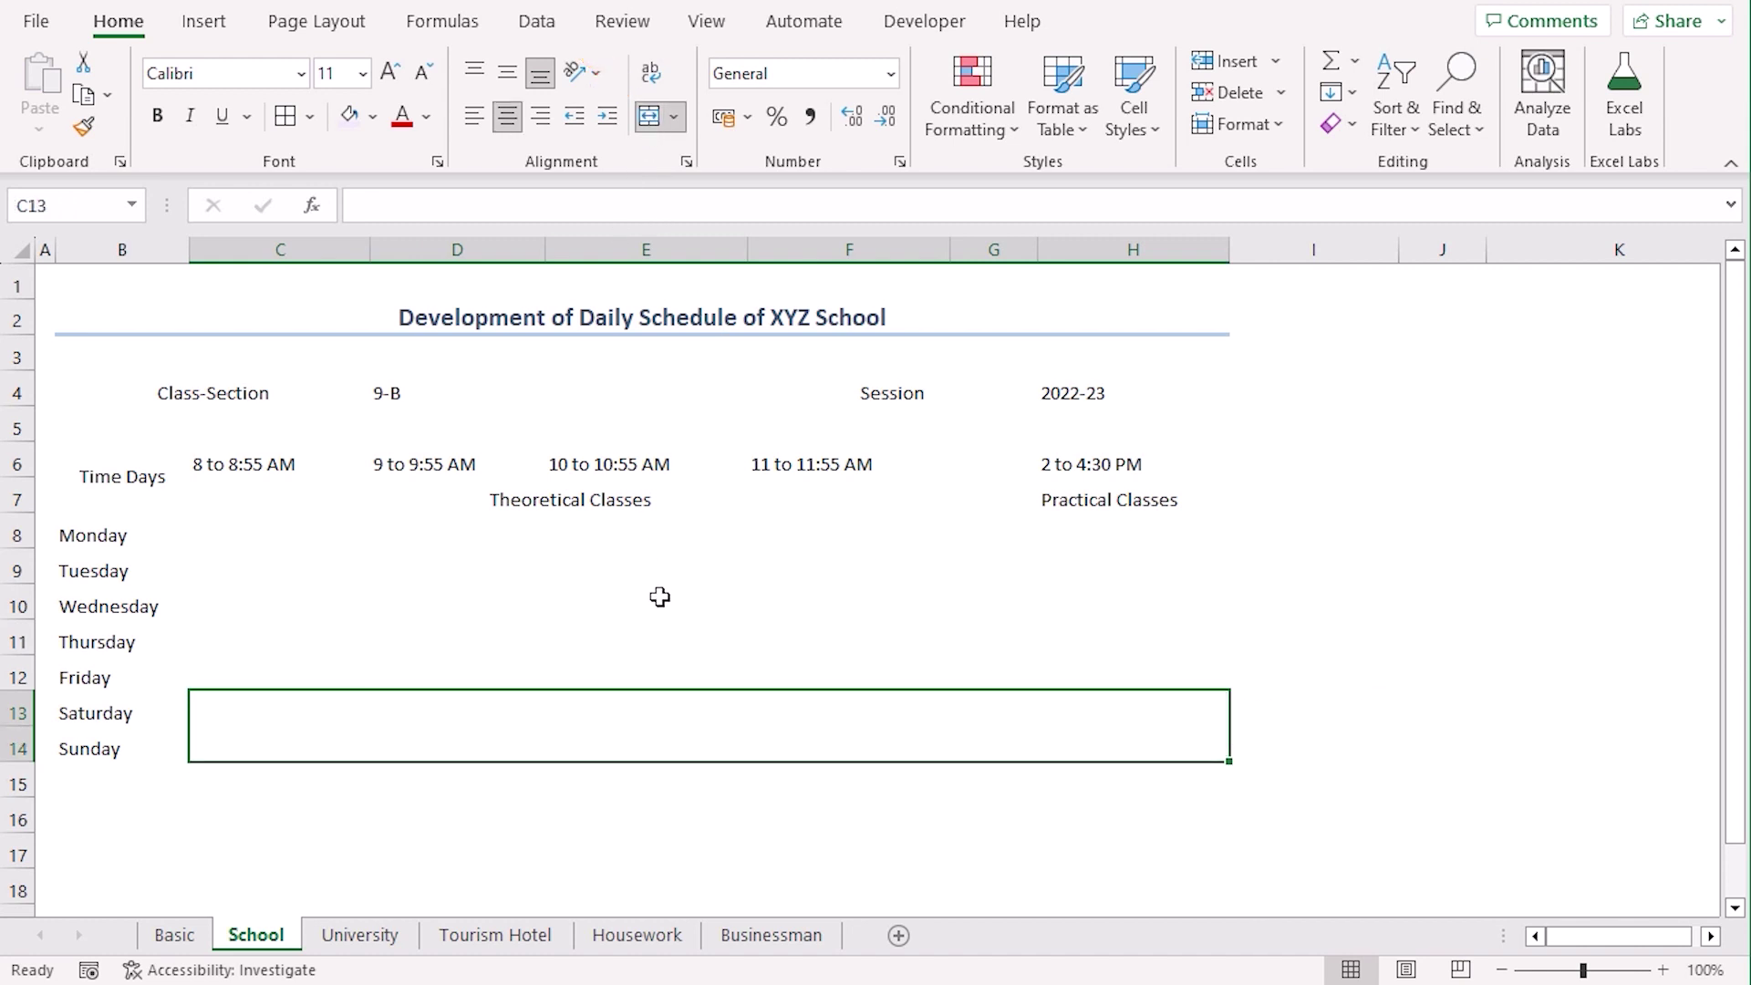
{"action": "type", "text": "Weekly Holiday"}
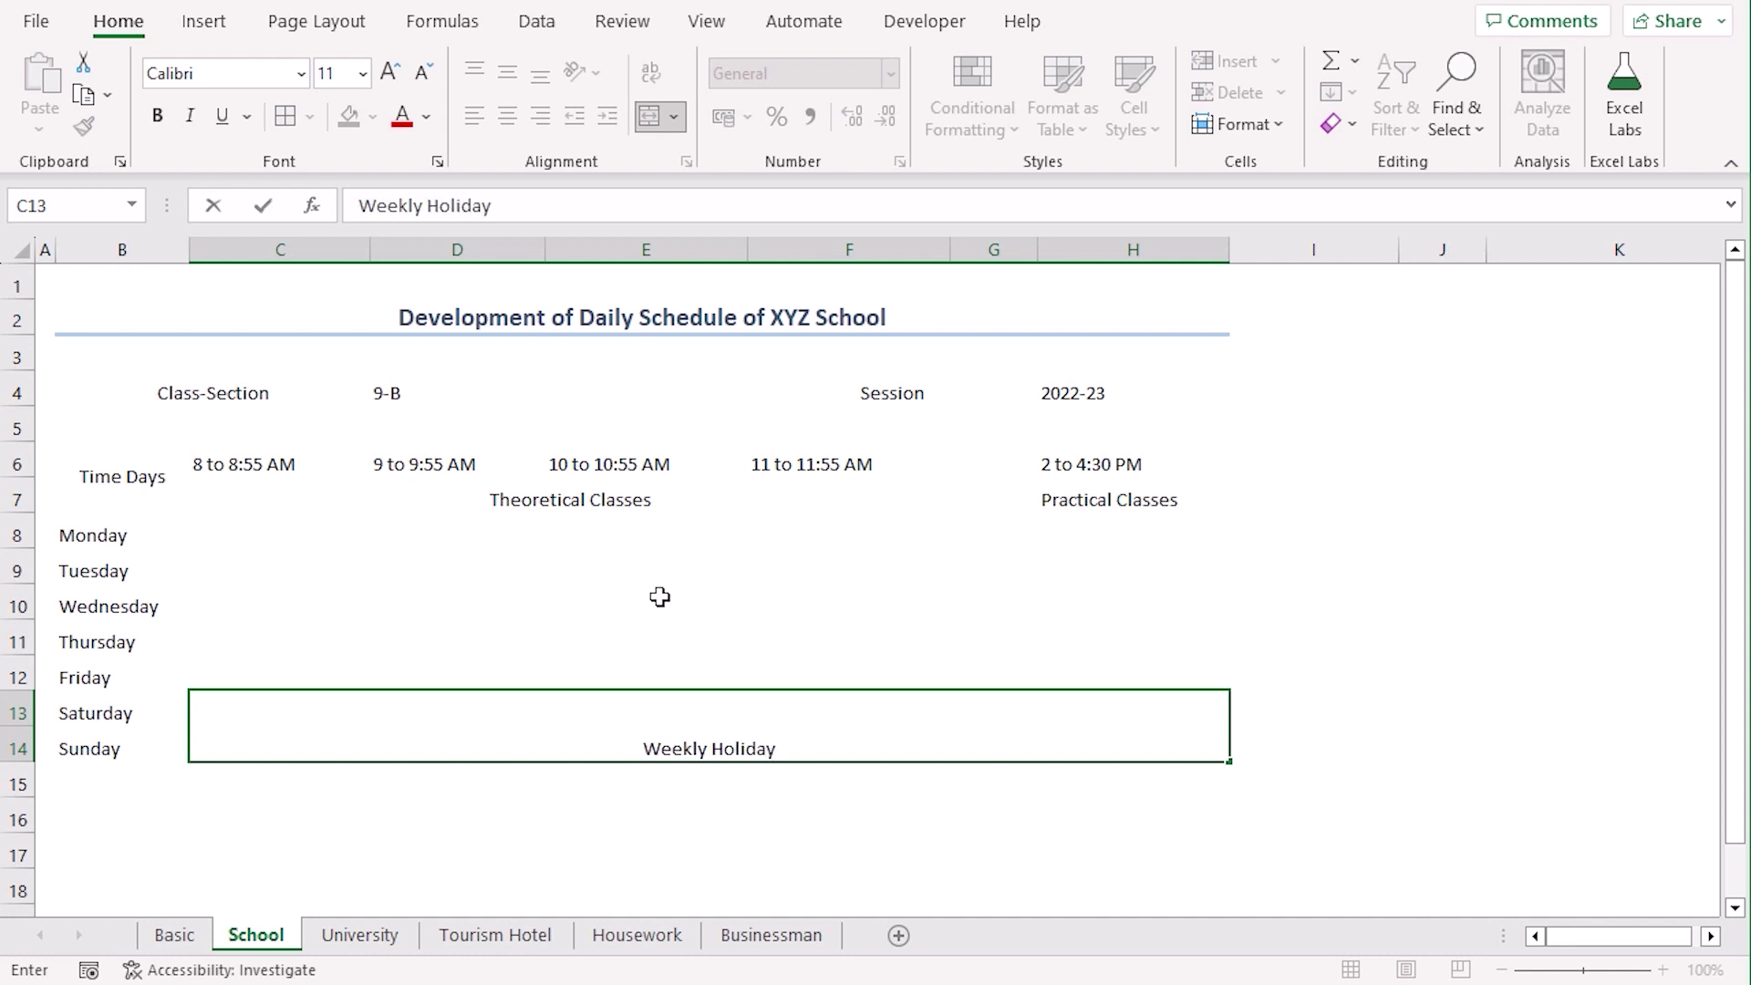
{"action": "key", "text": "Return"}
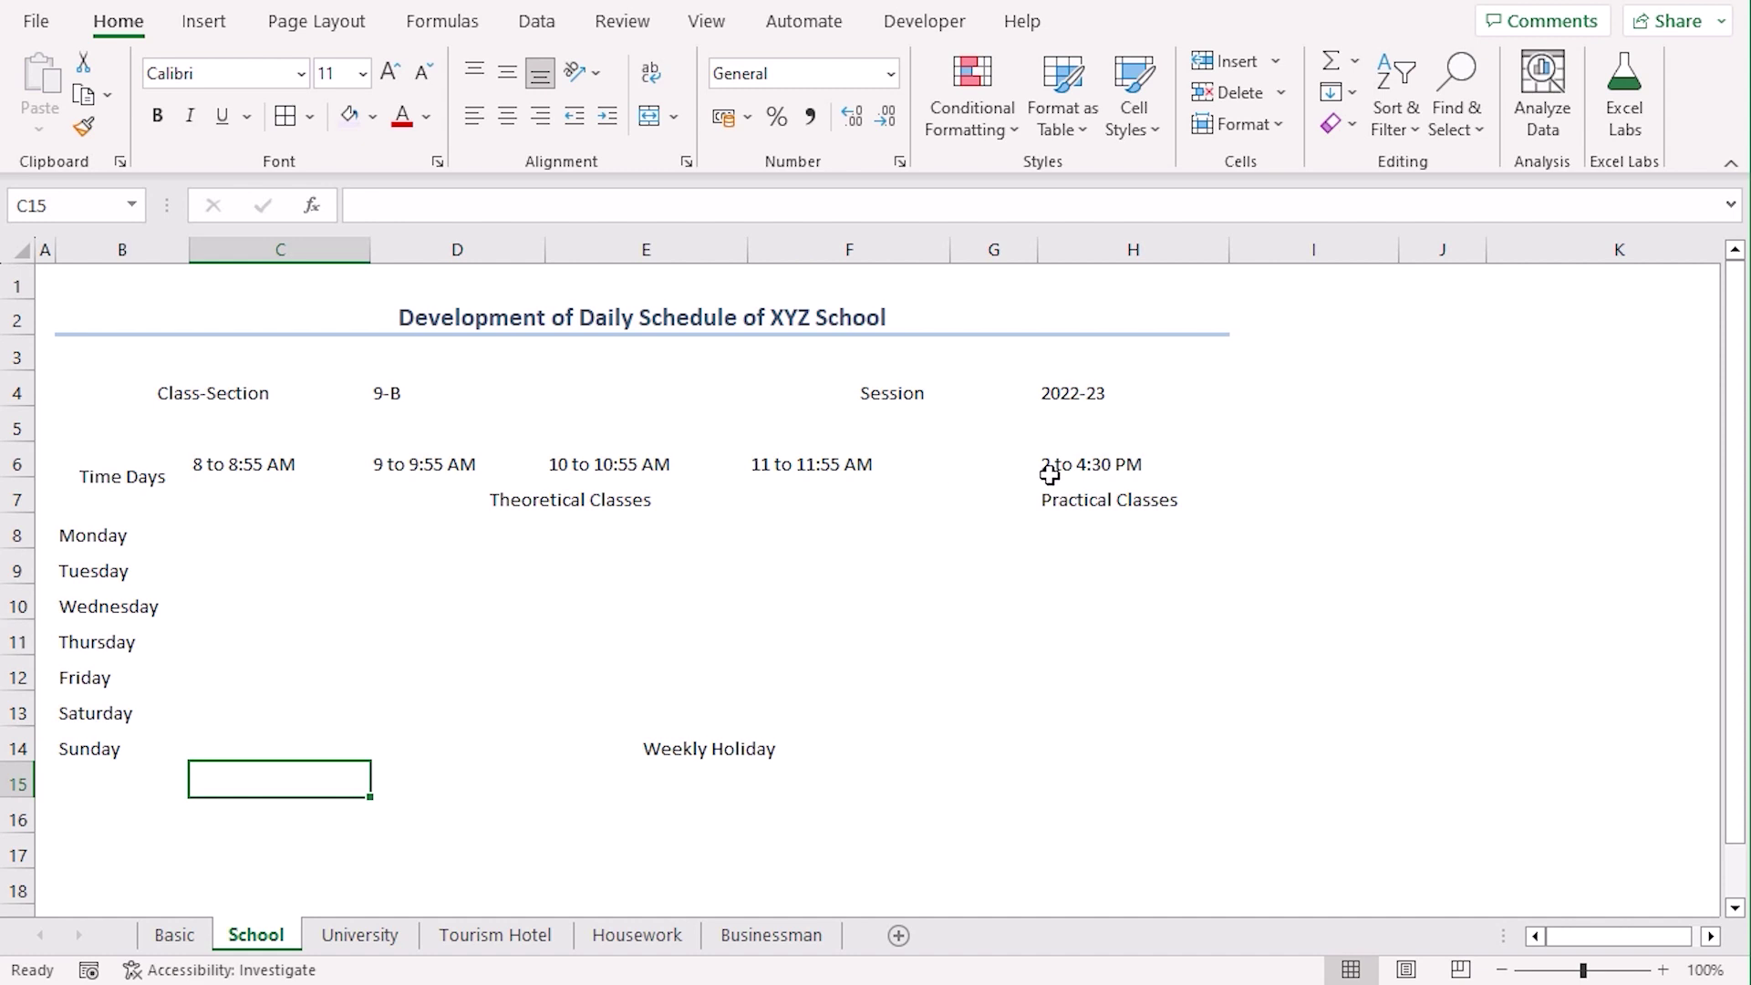
{"action": "left_click_drag", "start_coordinate": [960, 464], "coordinate": [977, 672]}
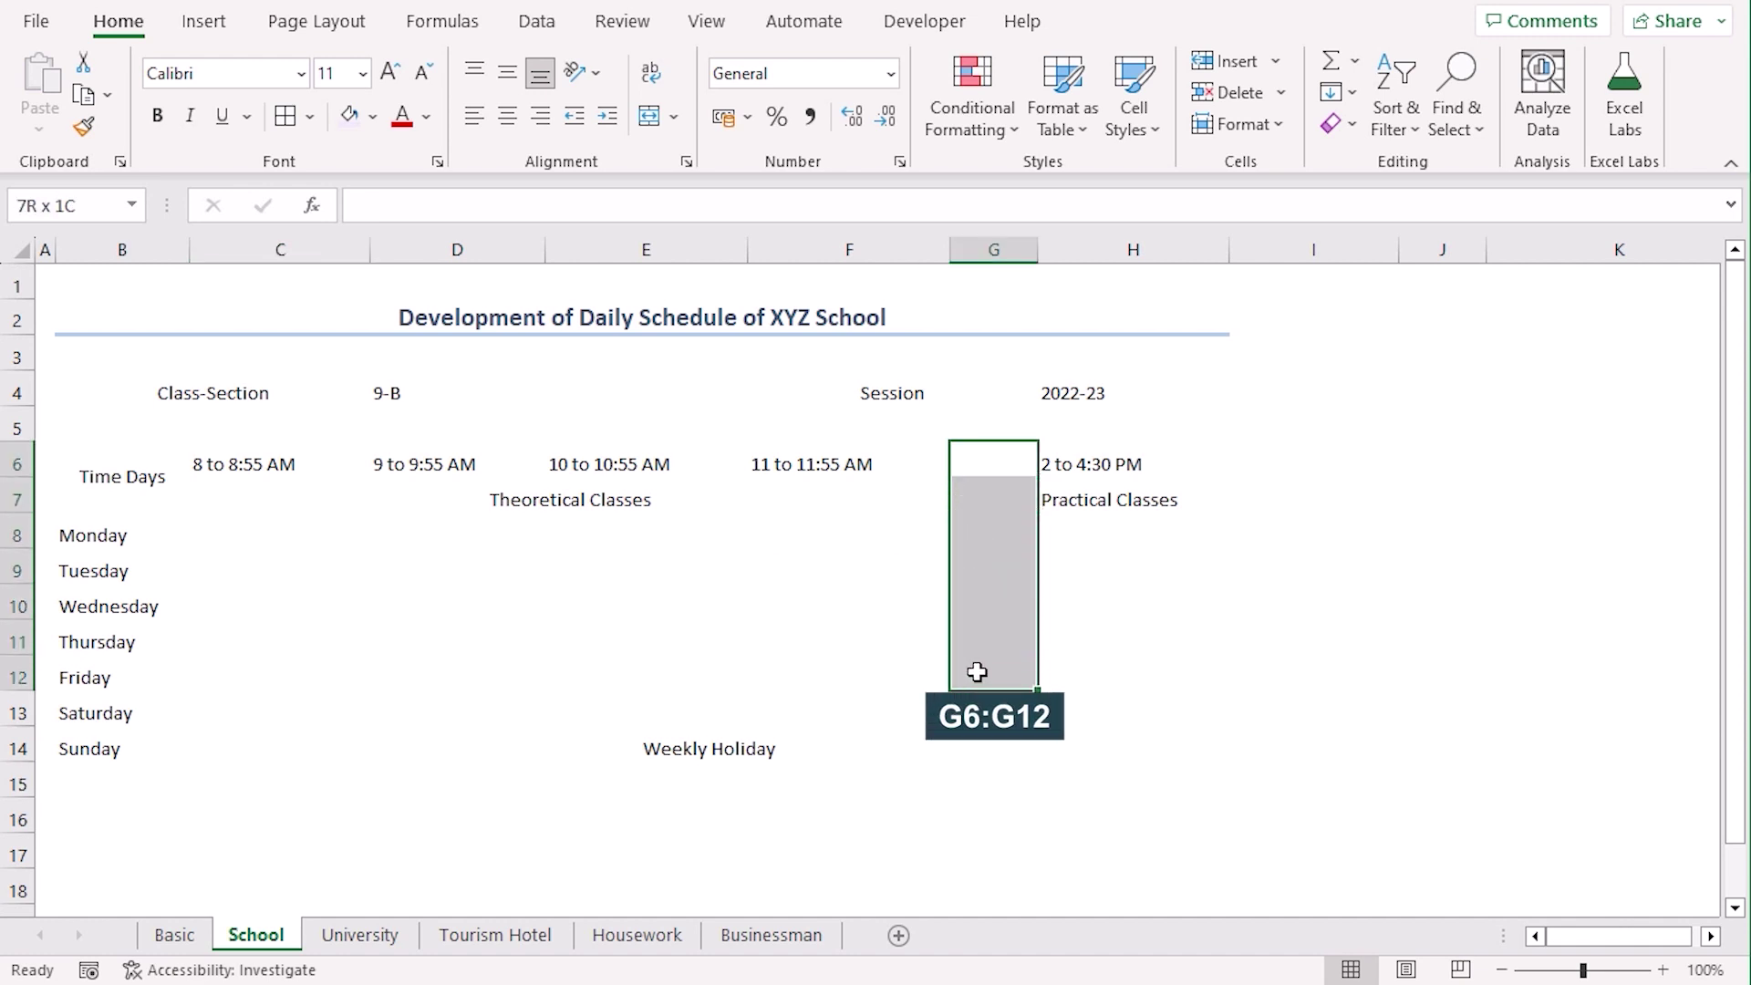
Merge G6:G12, enter 'Lunch & Prayer Break' and rotate the text to run upward
{"action": "left_click", "coordinate": [648, 116]}
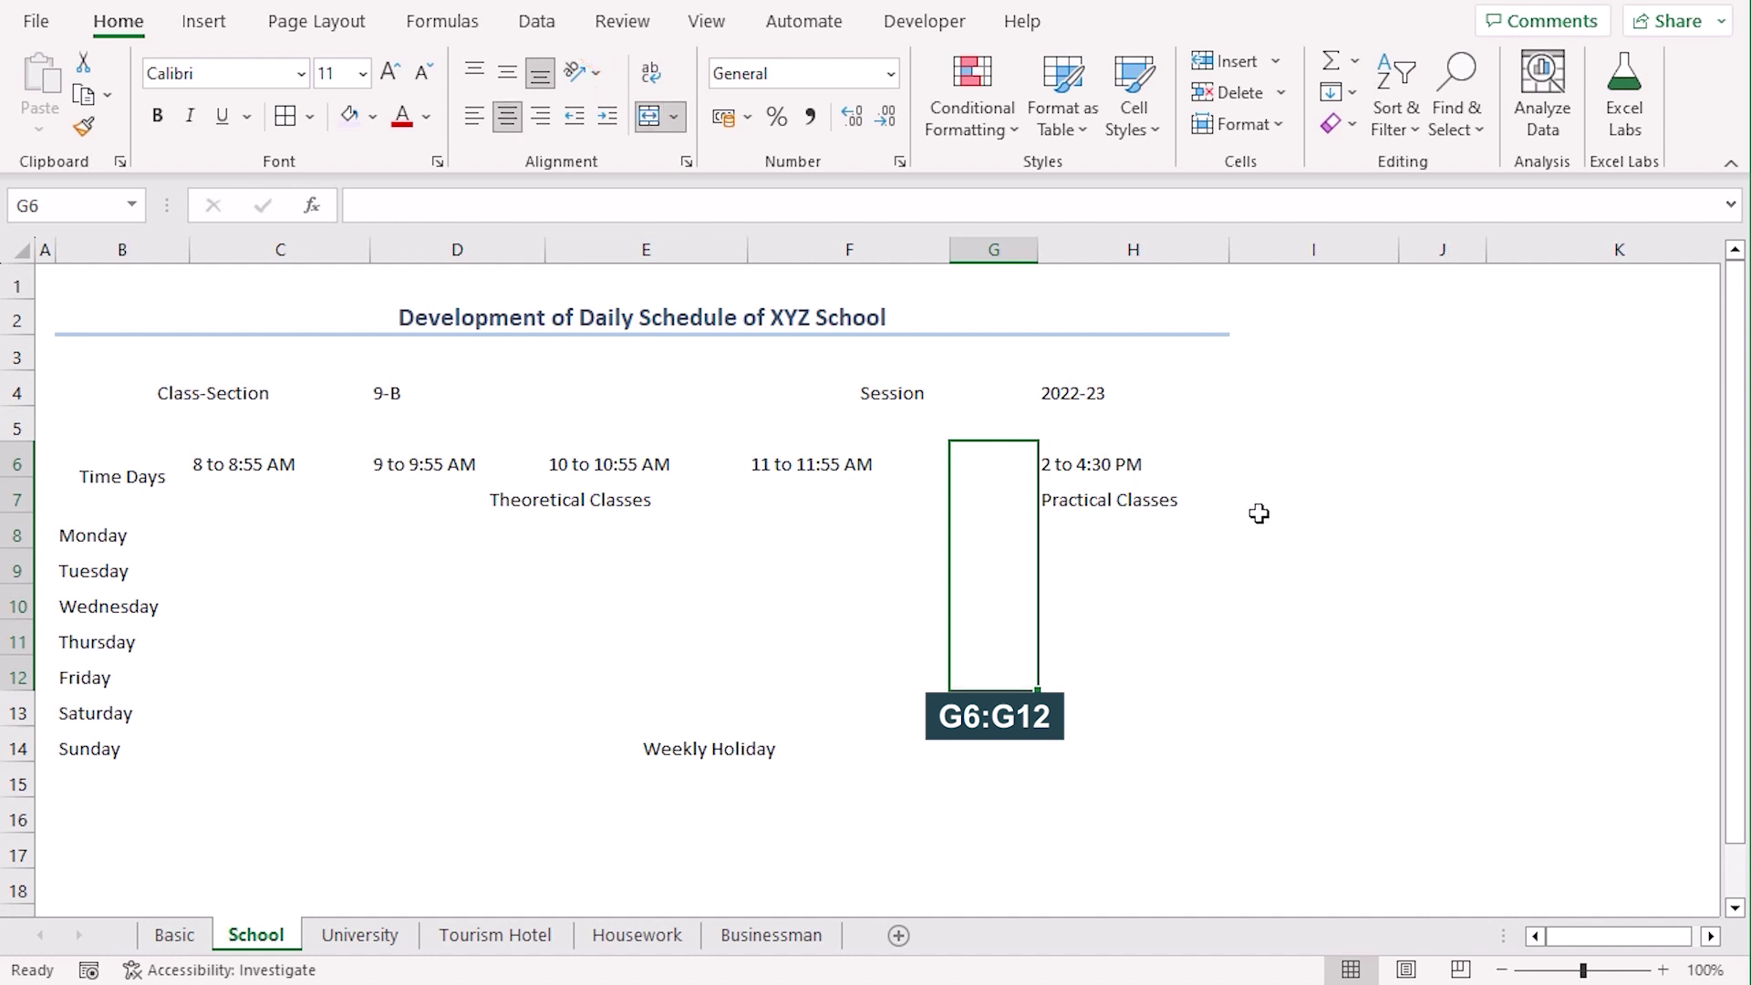
{"action": "type", "text": "Lunch"}
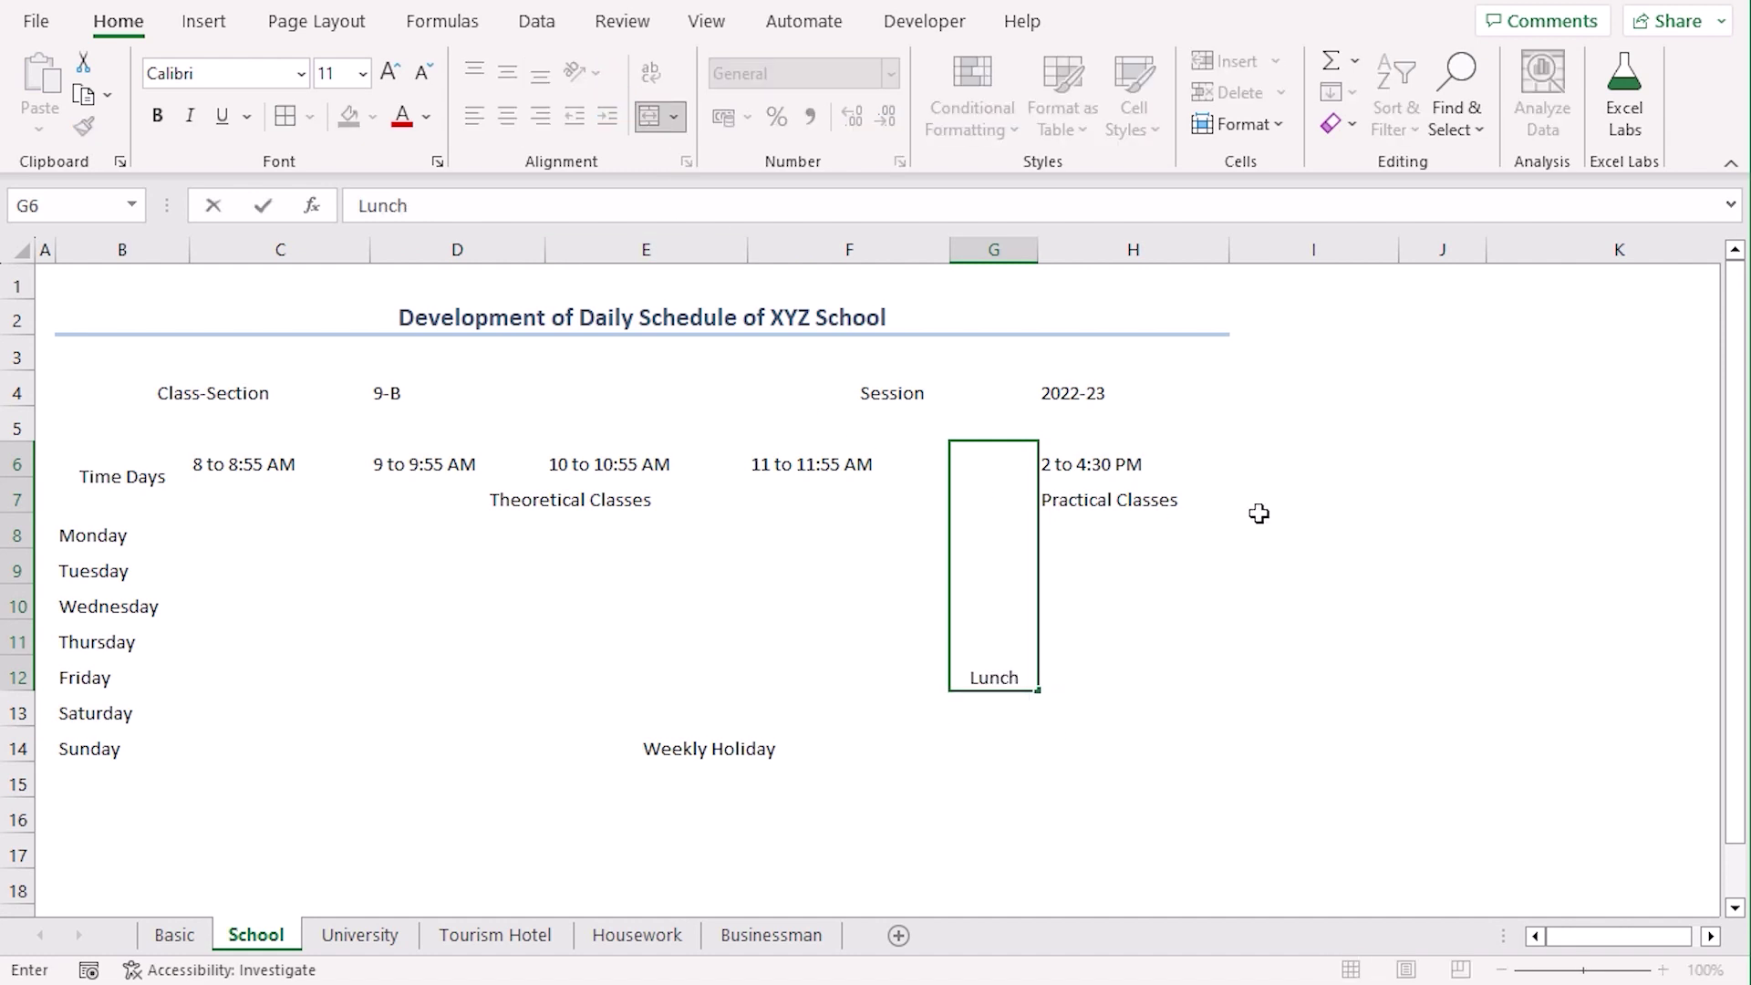
{"action": "type", "text": " & Prayer Break"}
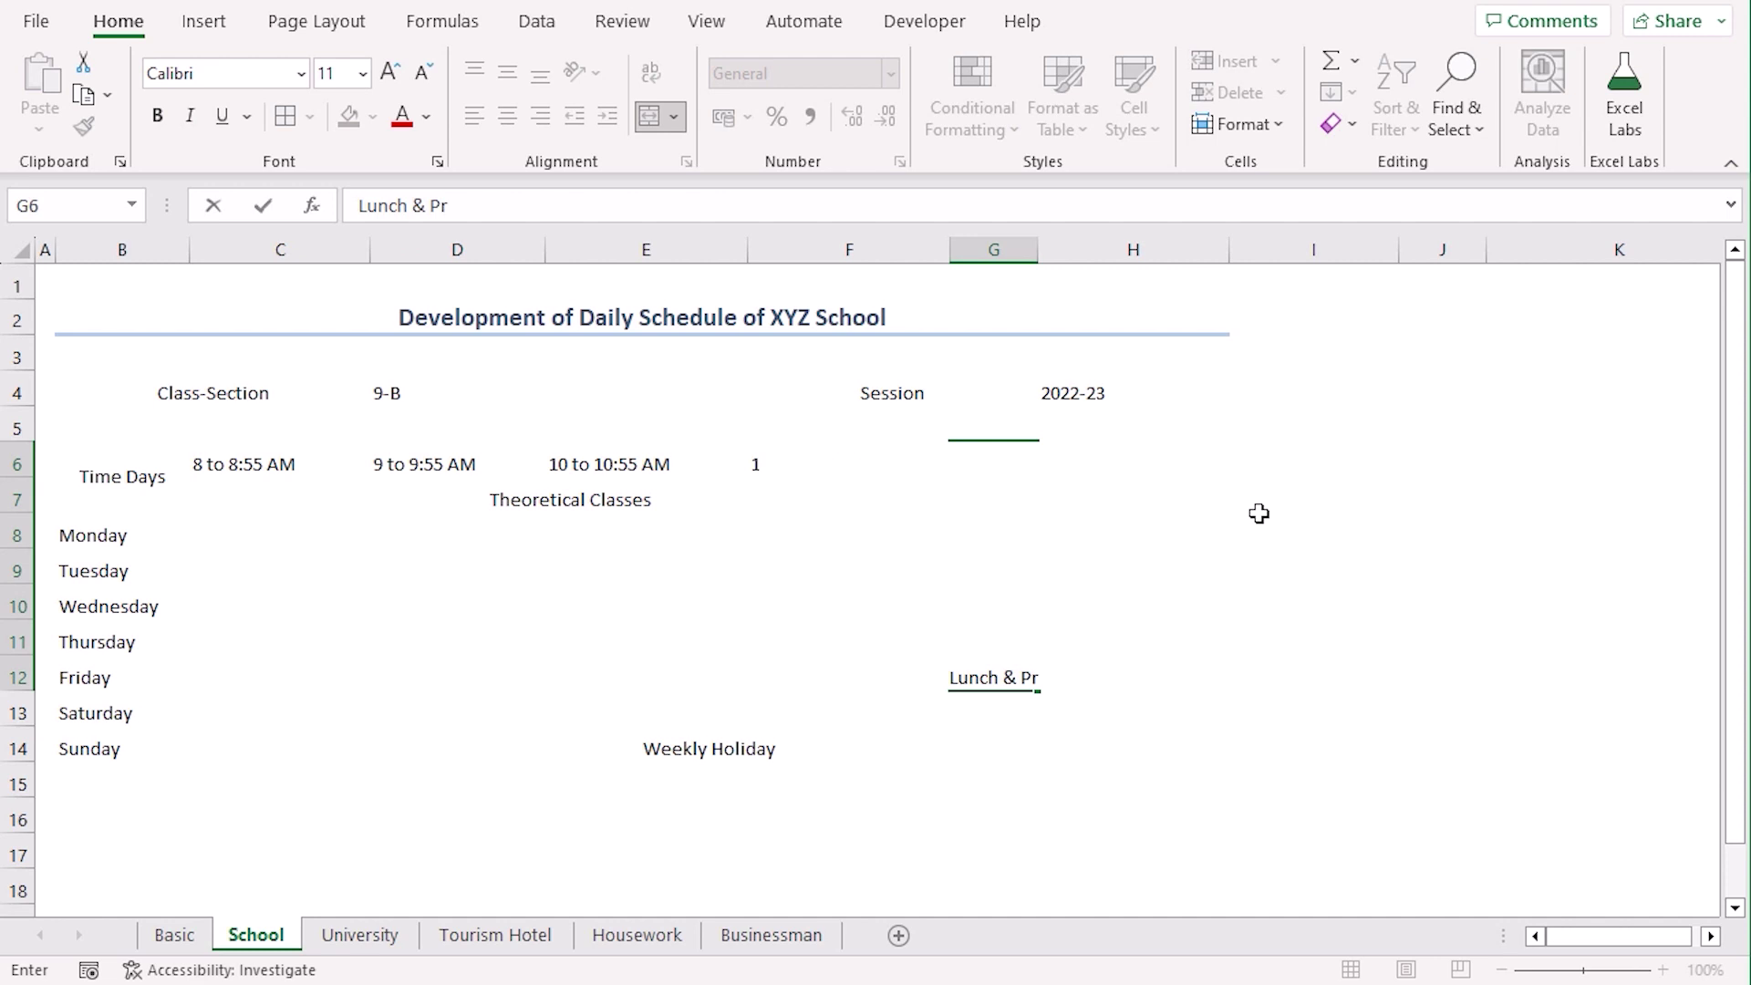
{"action": "left_click", "coordinate": [1003, 548]}
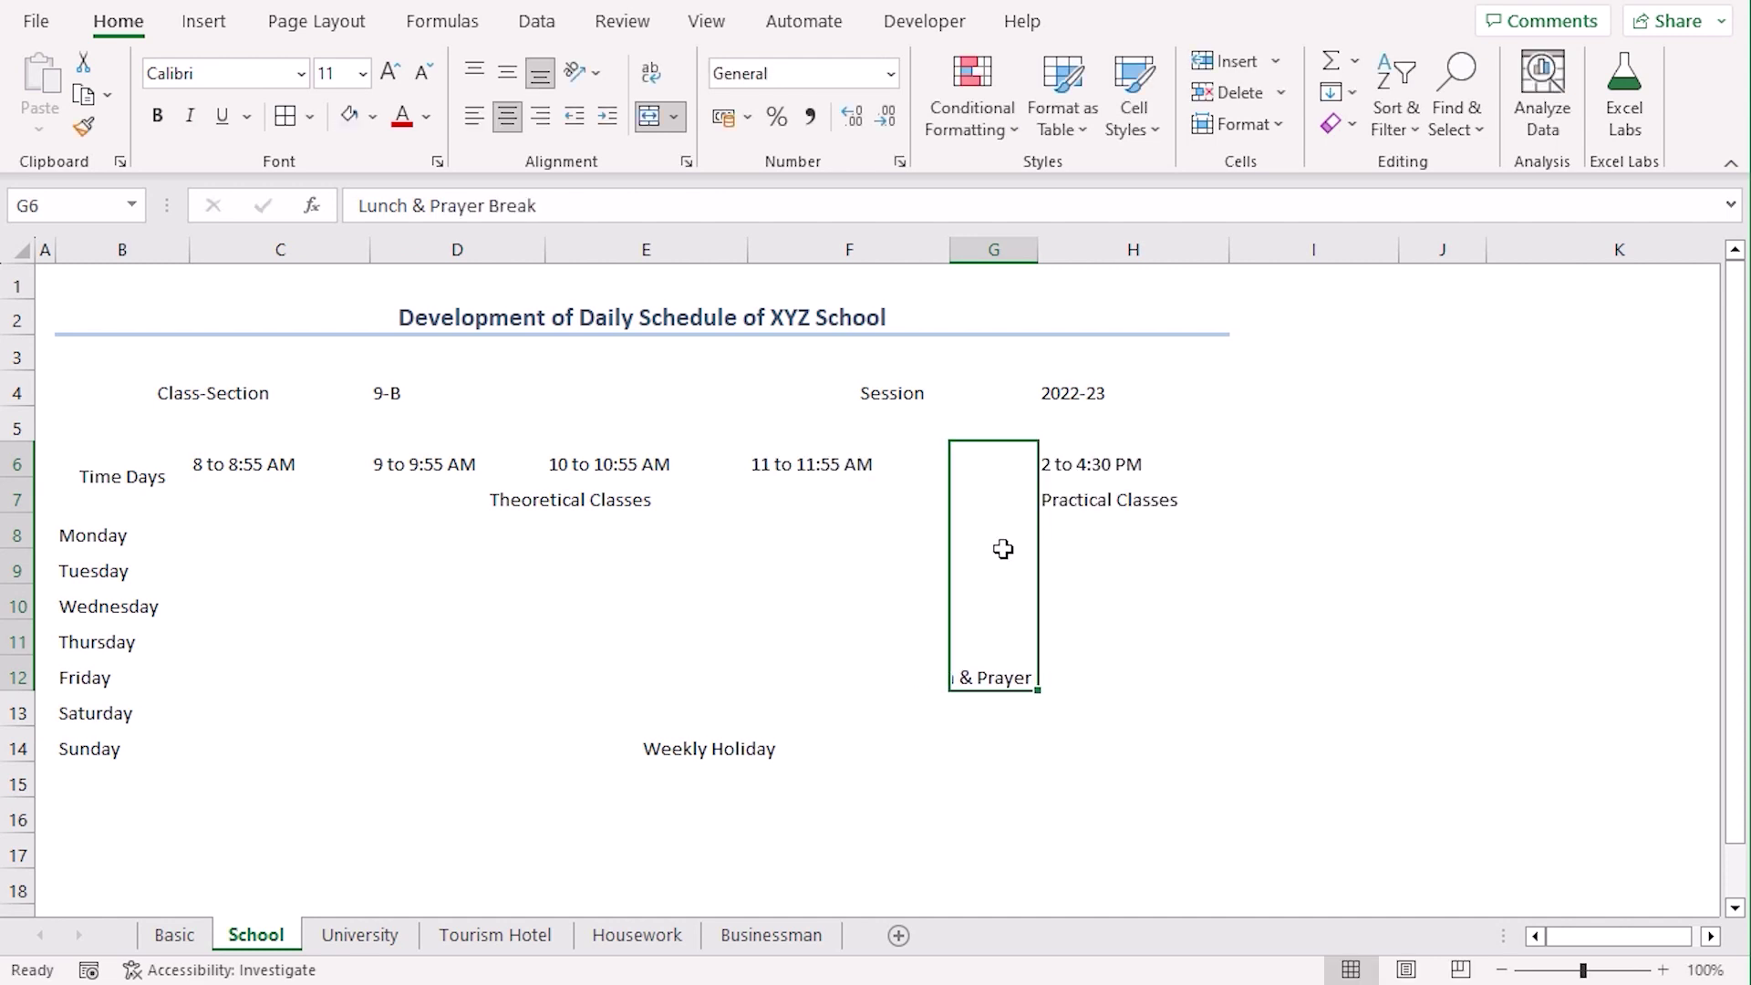
{"action": "left_click", "coordinate": [590, 79]}
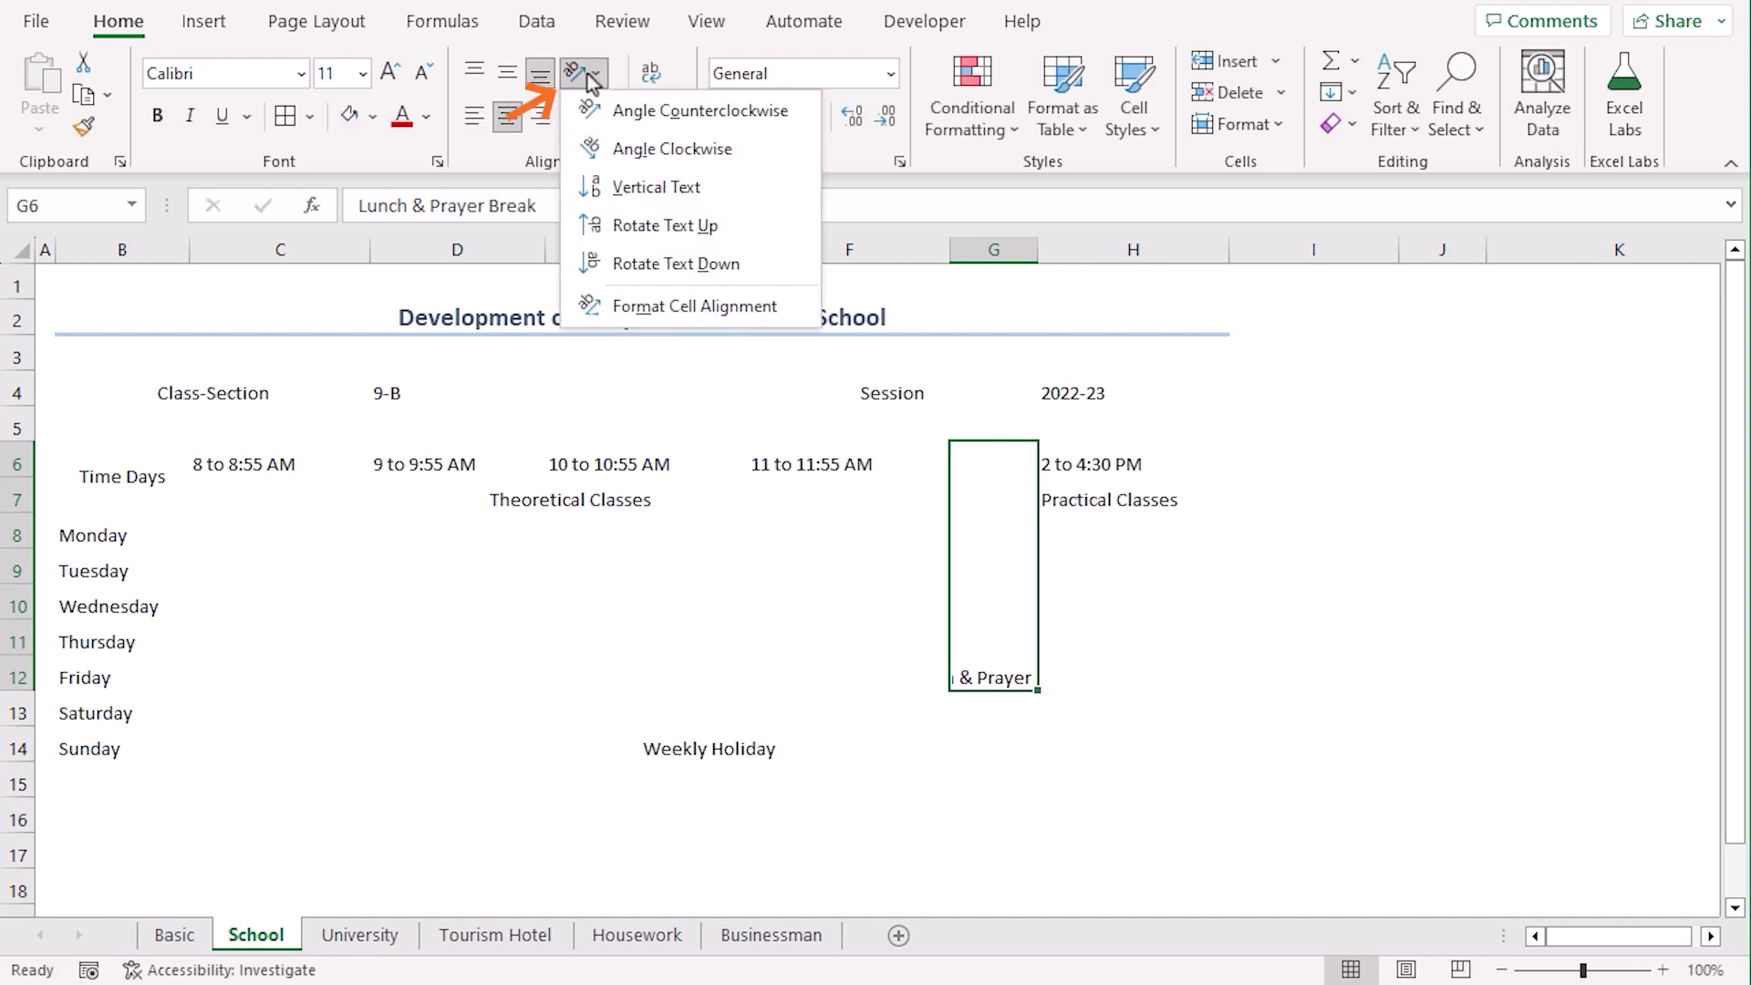
{"action": "left_click", "coordinate": [756, 225]}
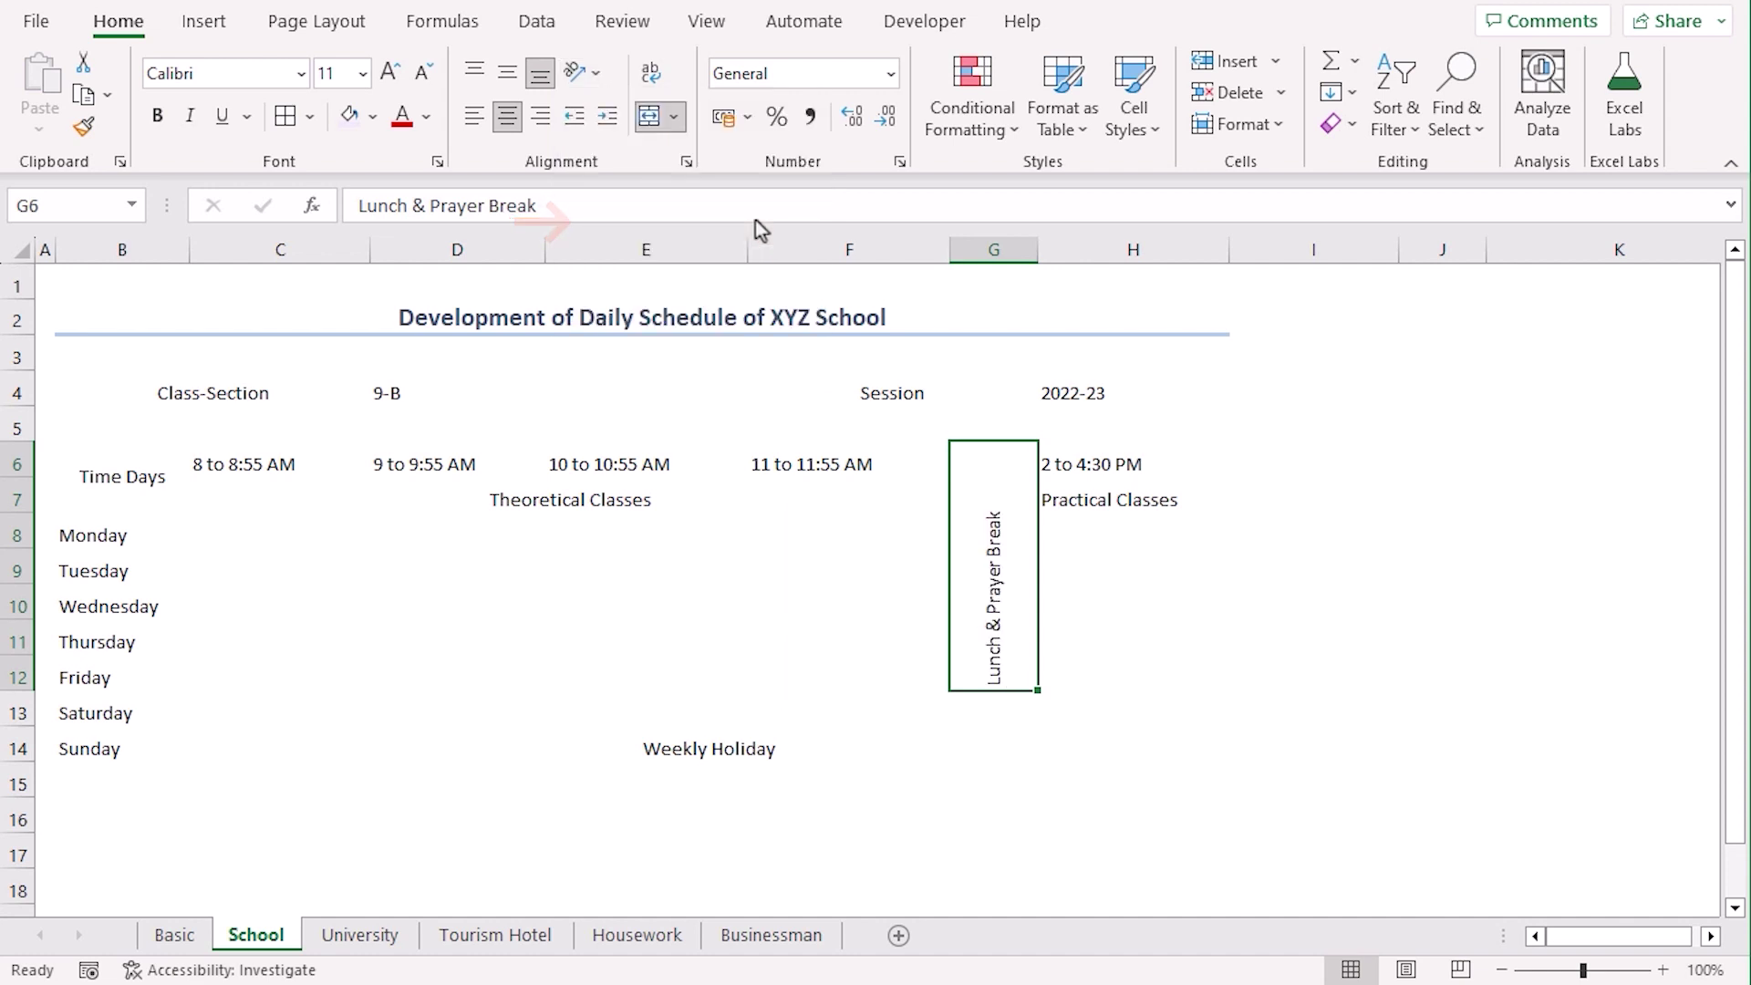
{"action": "left_click", "coordinate": [1038, 788]}
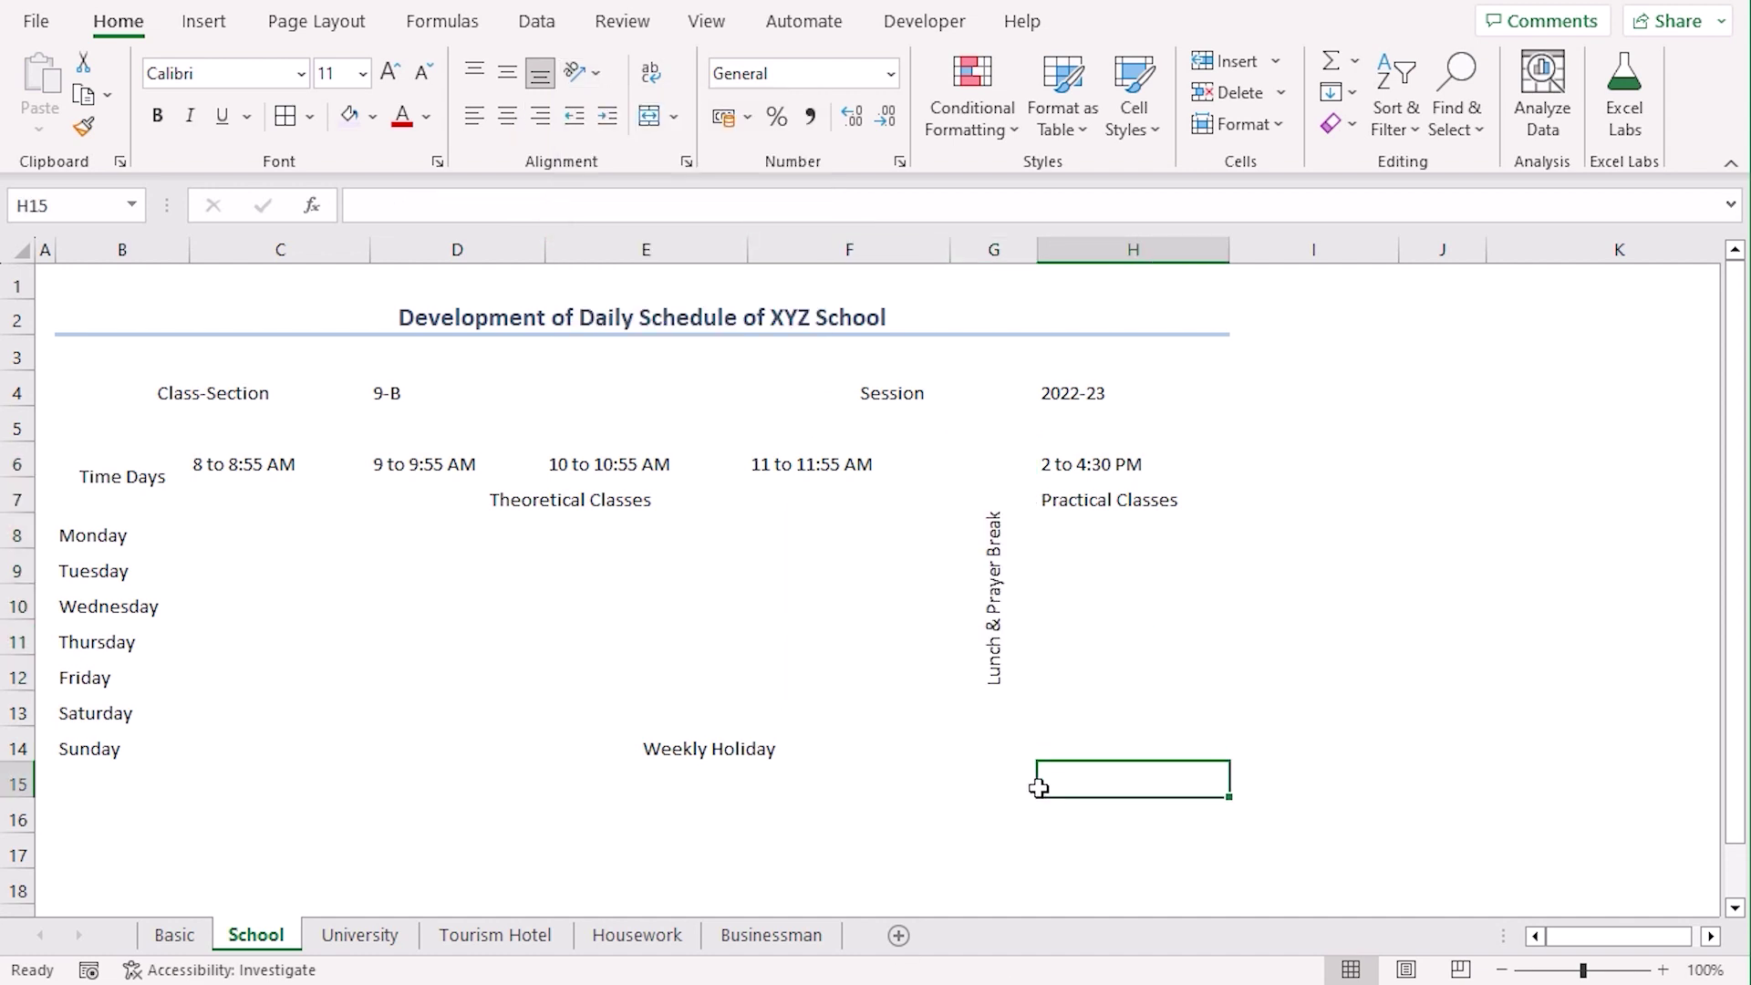
Paste the Monday–Friday subjects, such as MATH 181 and Physics 136, starting at C8
{"action": "key", "text": "ctrl+c"}
{"action": "left_click", "coordinate": [507, 558]}
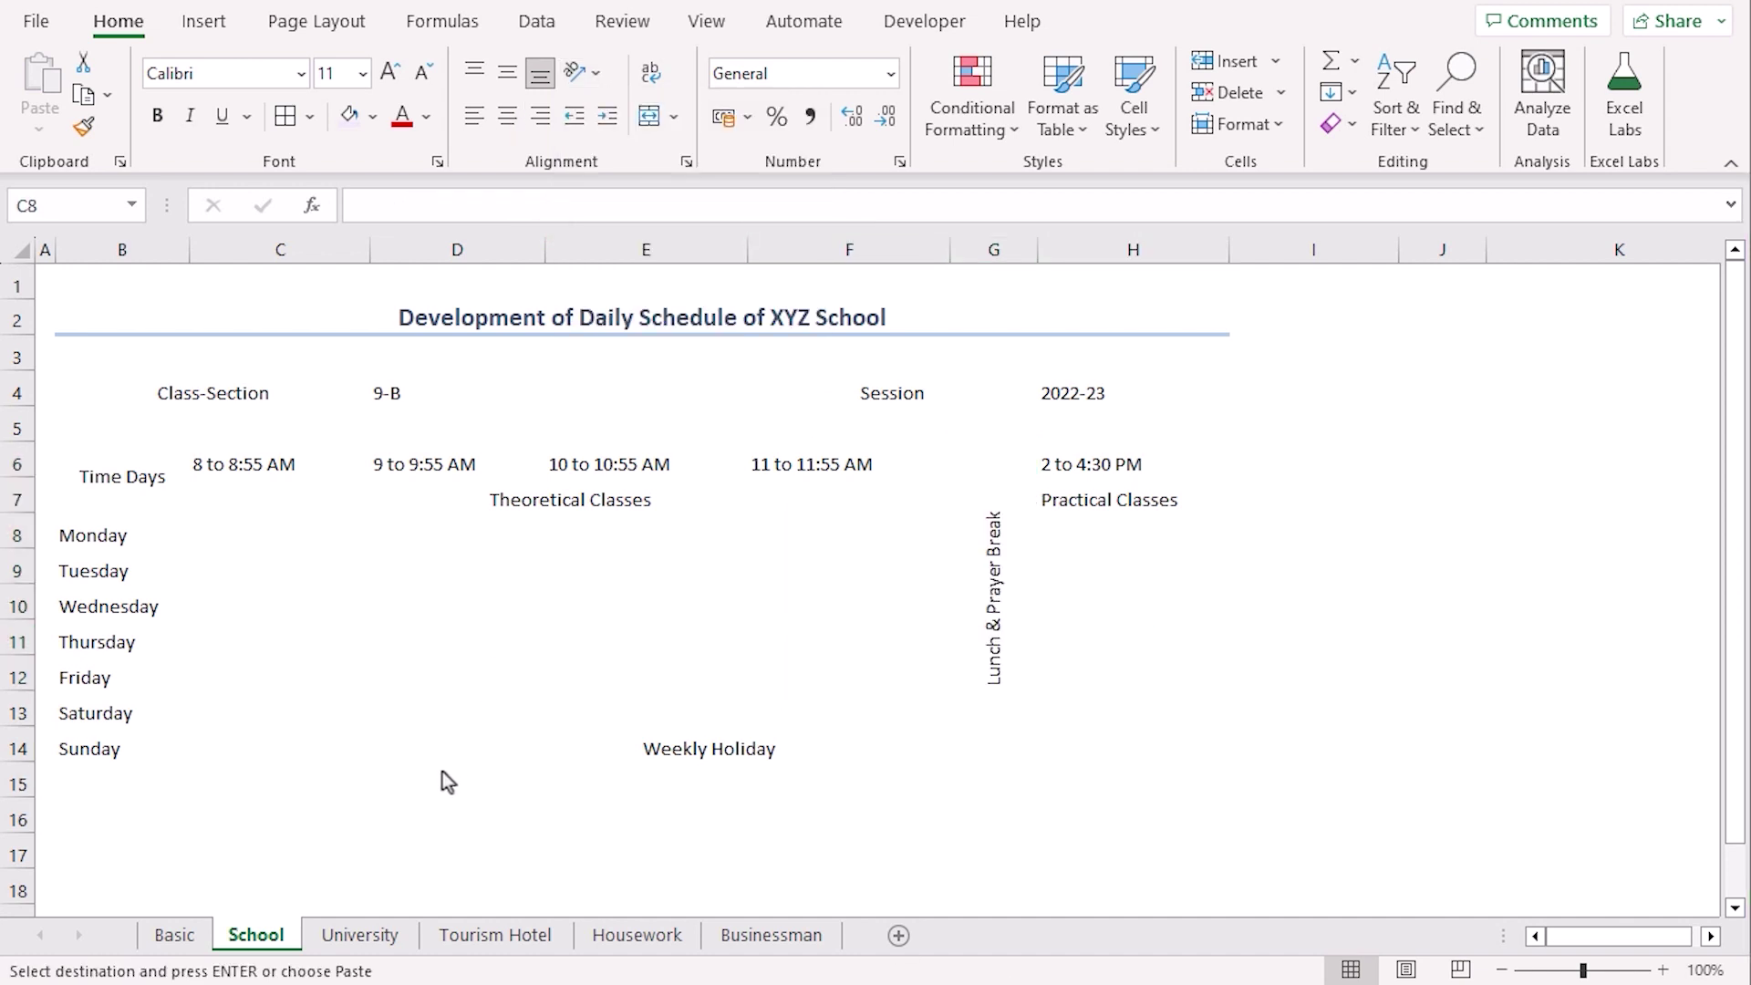
{"action": "key", "text": "ctrl+v"}
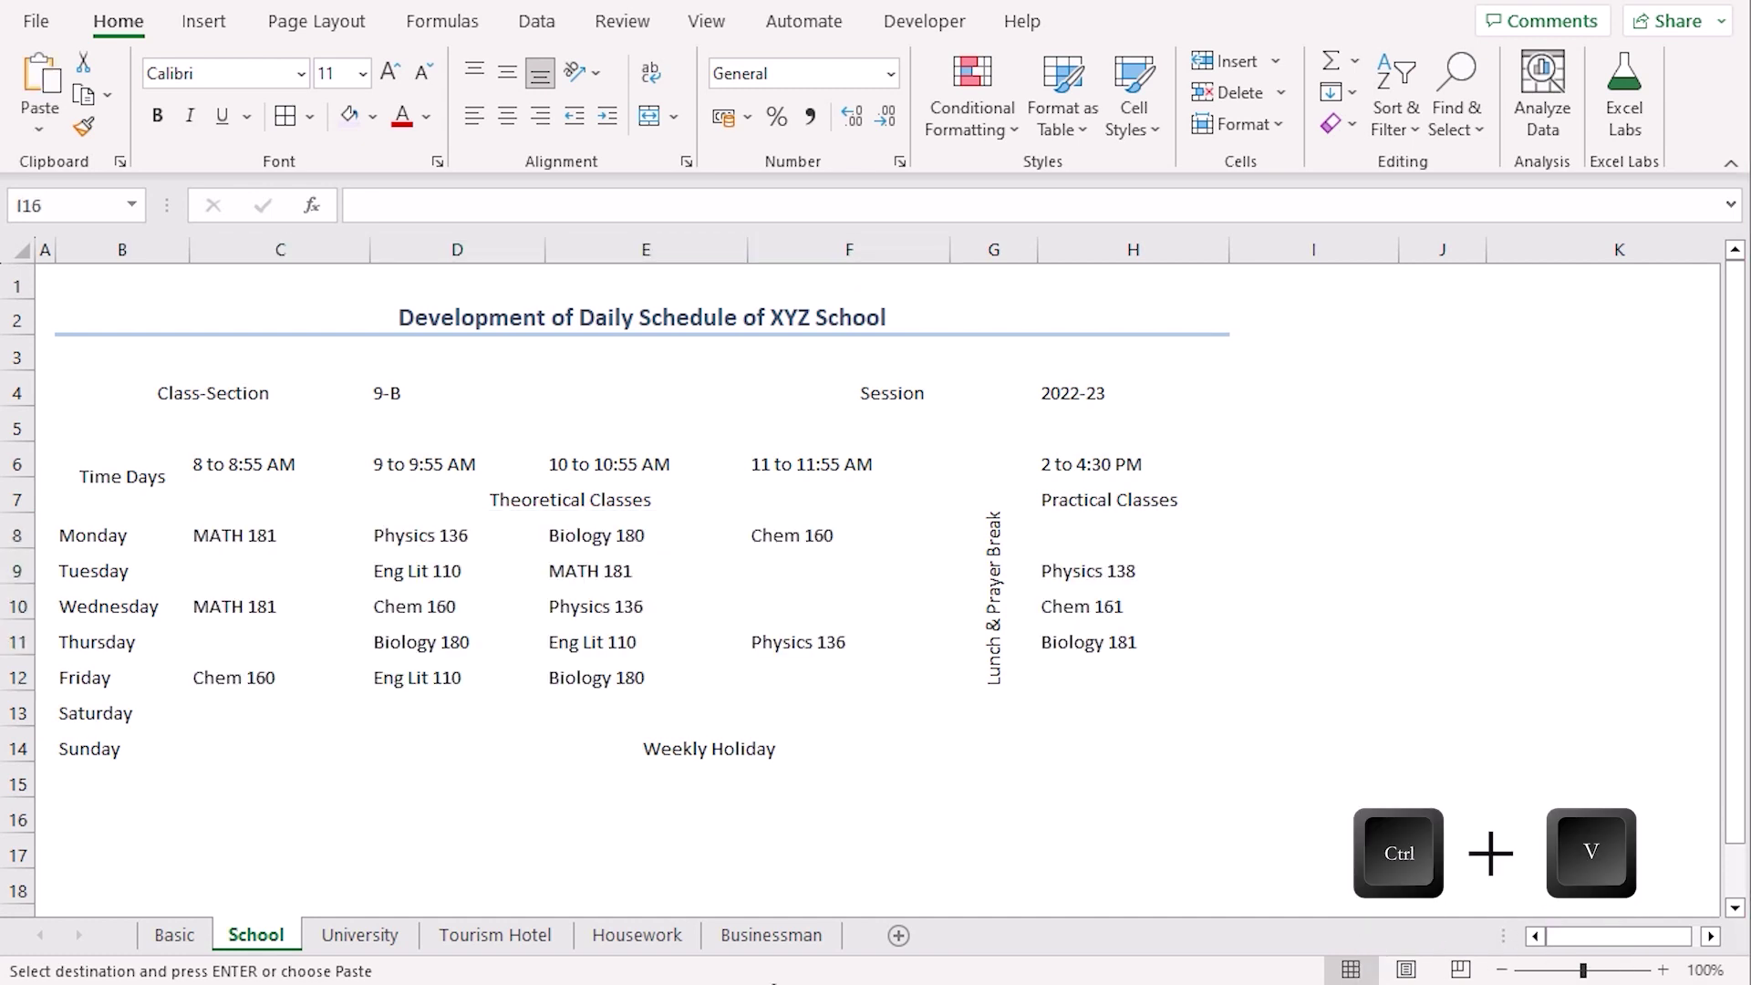
Apply All Borders to B4:D4, F4:H4 and the B6:H14 timetable
{"action": "left_click", "coordinate": [173, 394]}
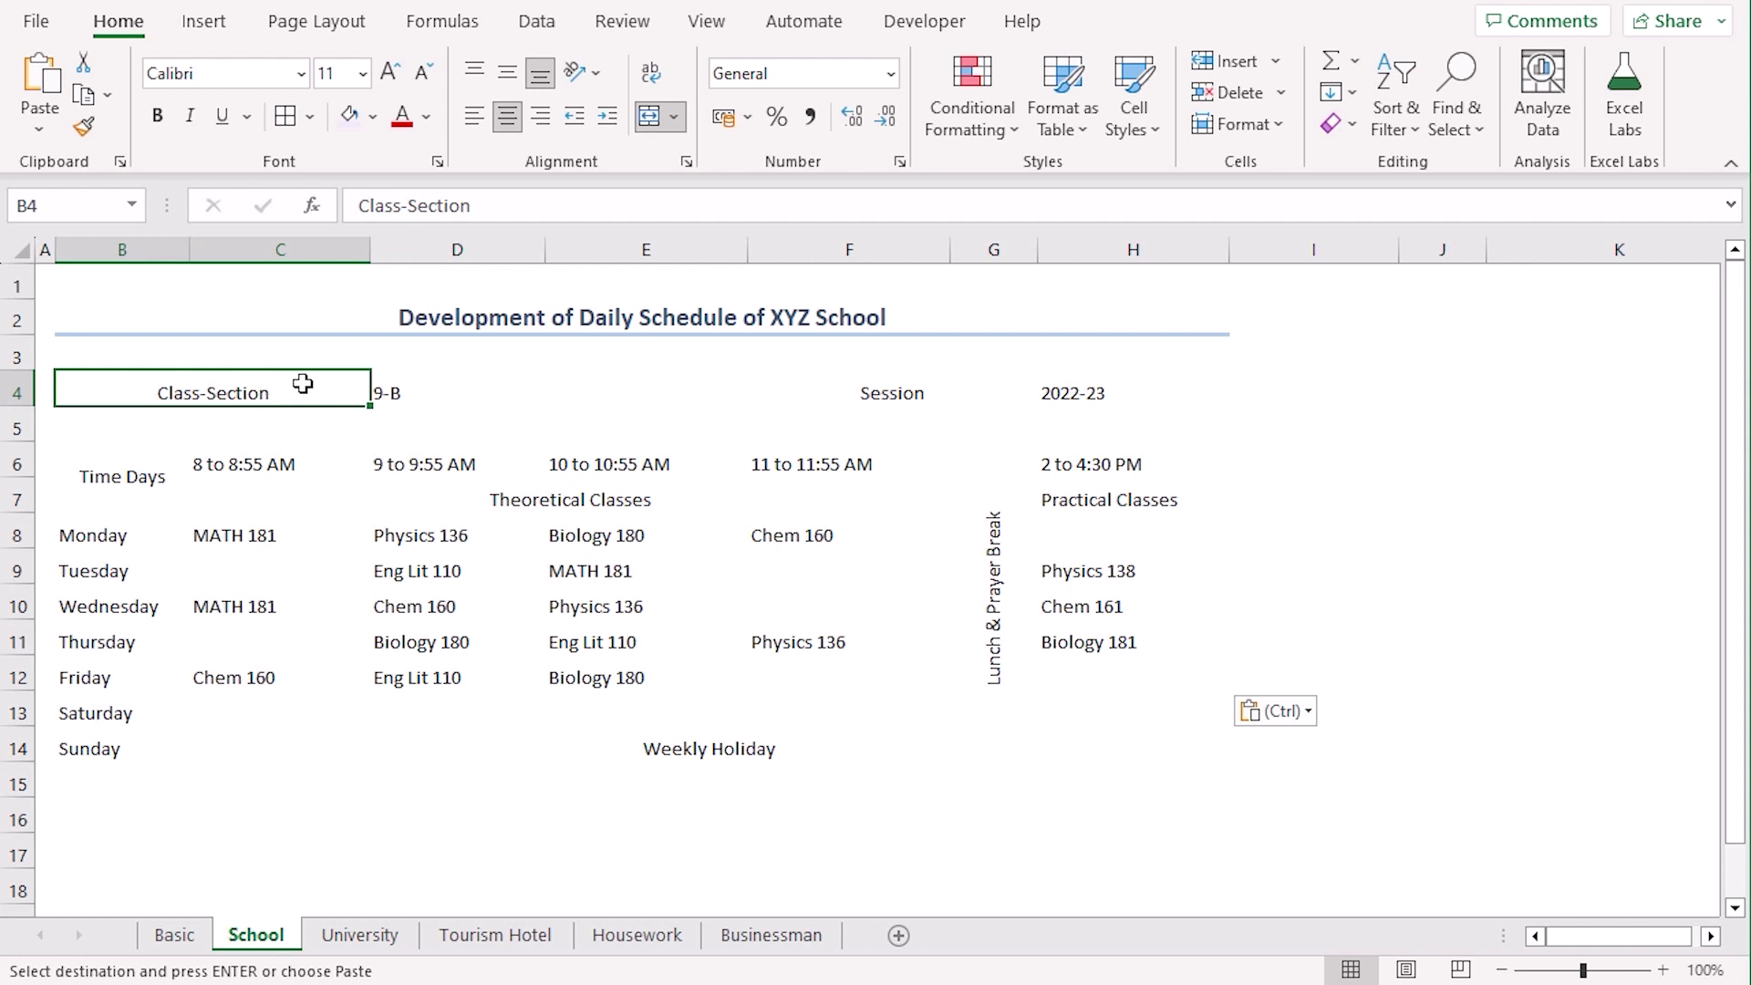
{"action": "left_click_drag", "start_coordinate": [303, 383], "coordinate": [510, 392]}
{"action": "left_click_drag", "start_coordinate": [867, 392], "coordinate": [1094, 392], "text": "ctrl"}
{"action": "left_click_drag", "start_coordinate": [106, 477], "coordinate": [1031, 754], "text": "ctrl"}
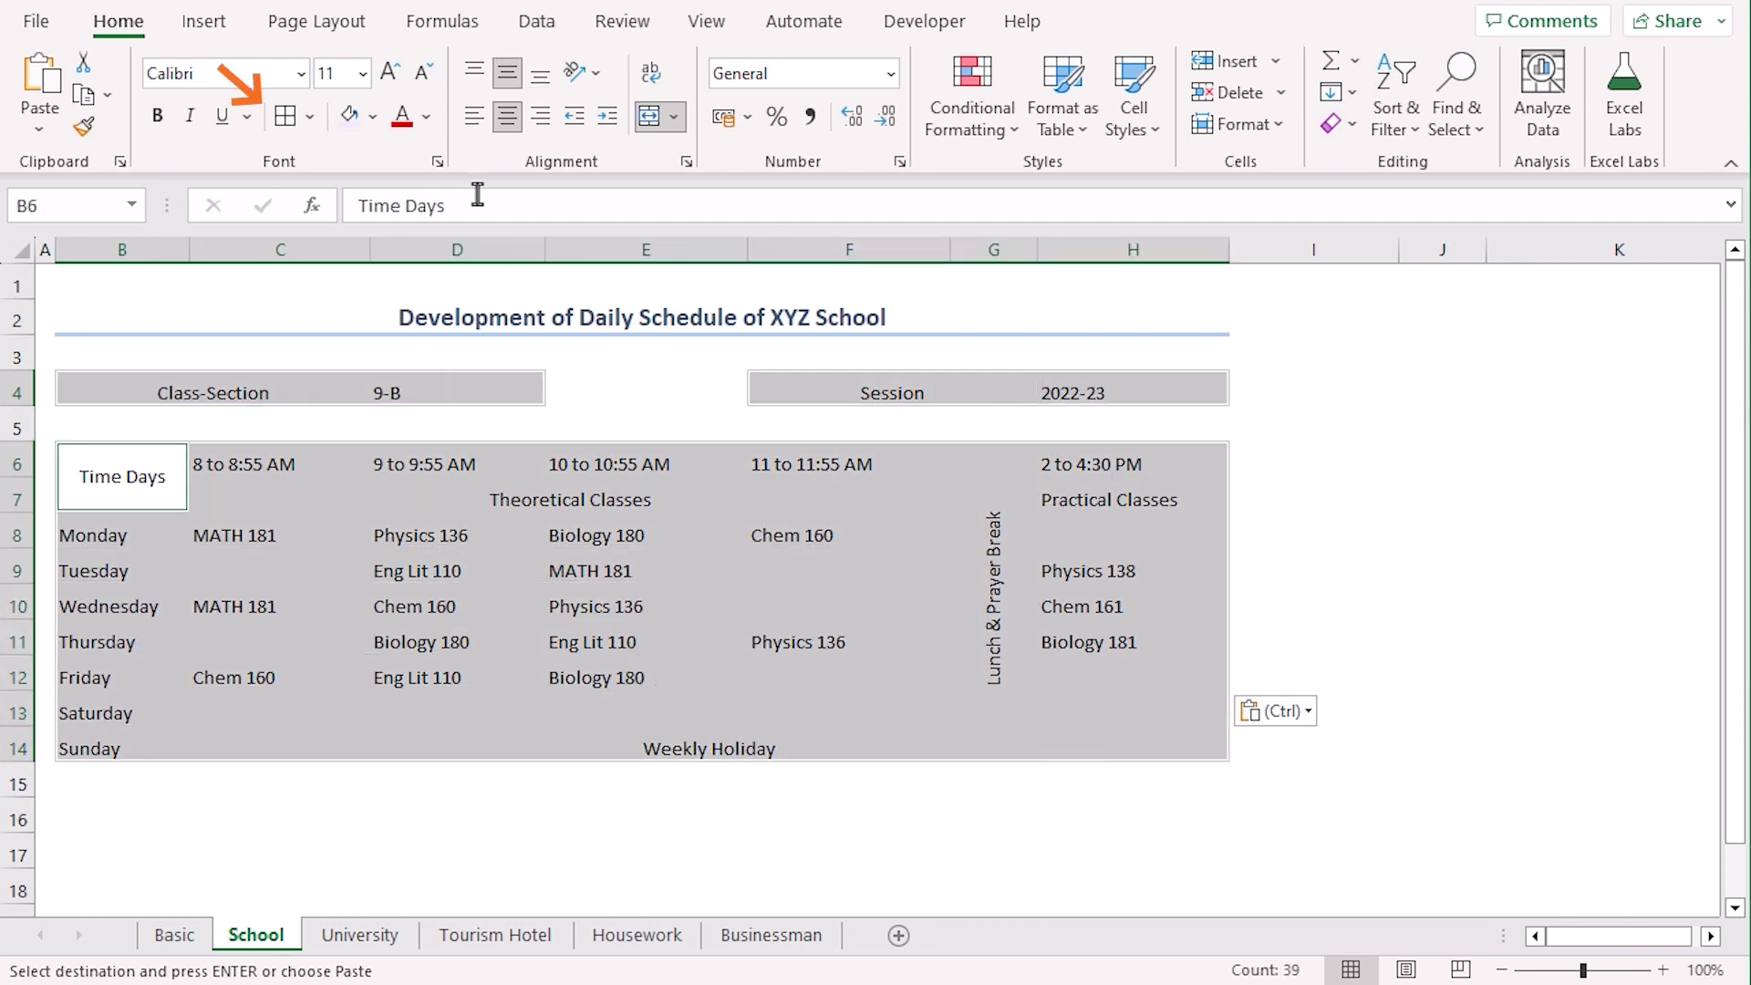
{"action": "left_click", "coordinate": [285, 115]}
{"action": "left_click", "coordinate": [213, 392]}
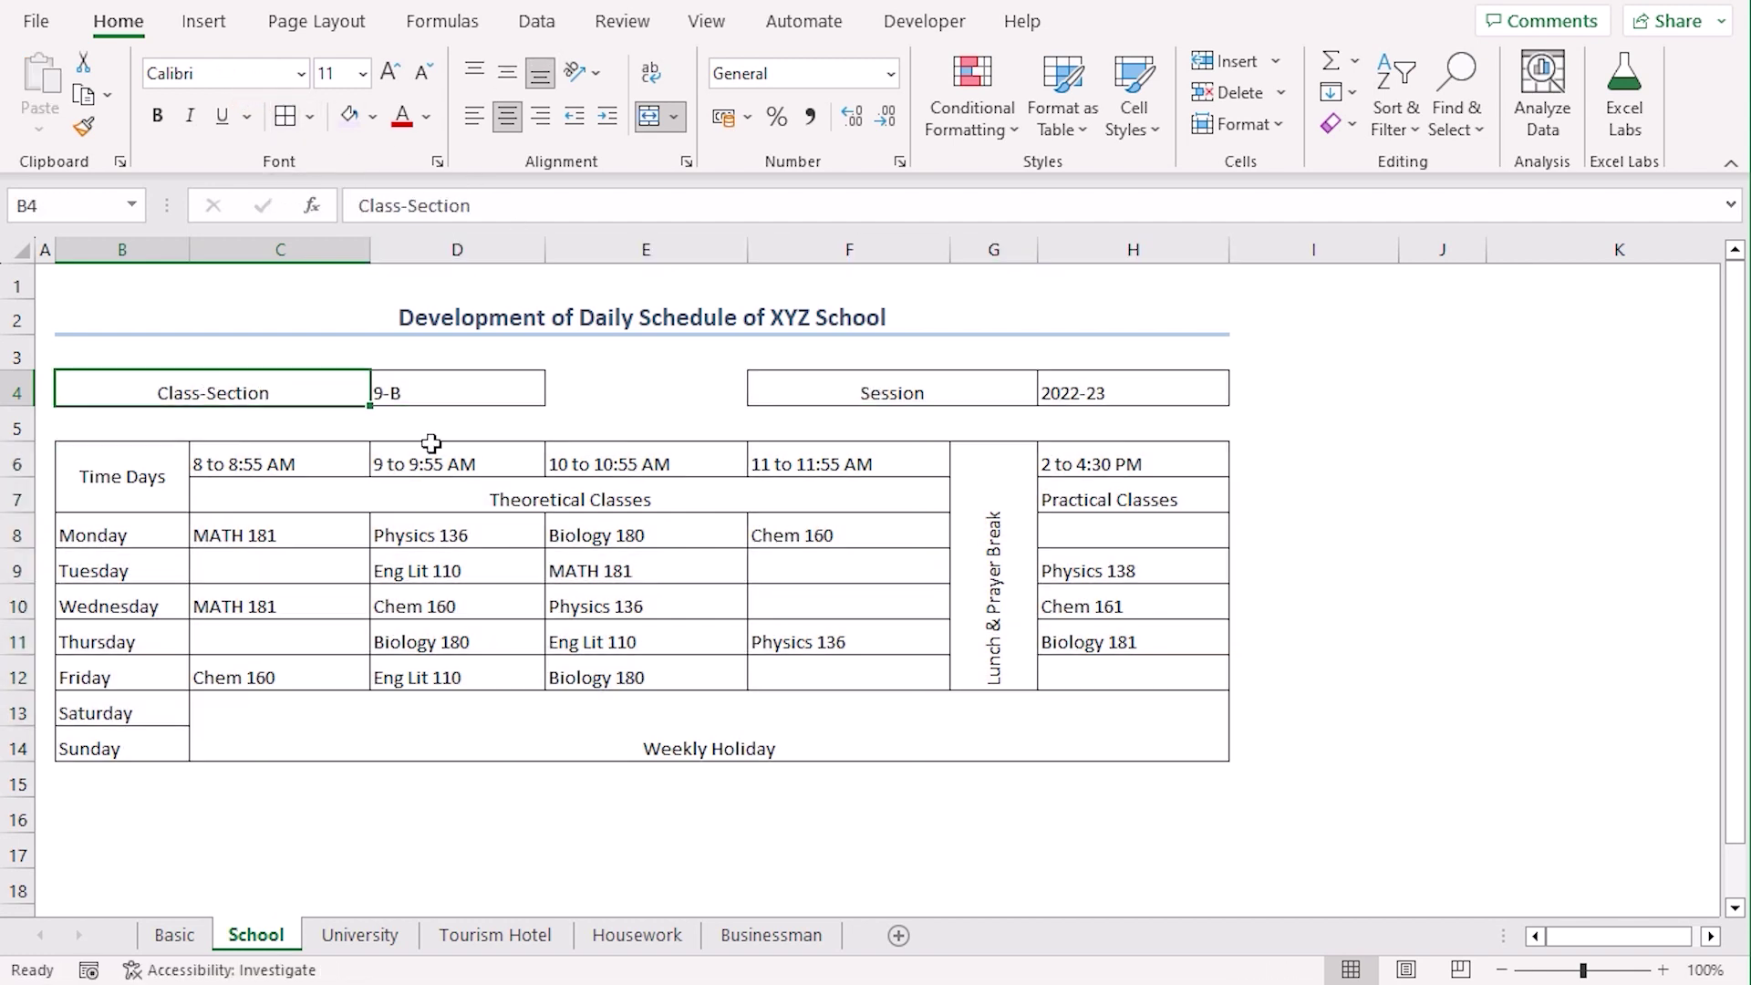
{"action": "left_click", "coordinate": [128, 483], "text": "ctrl"}
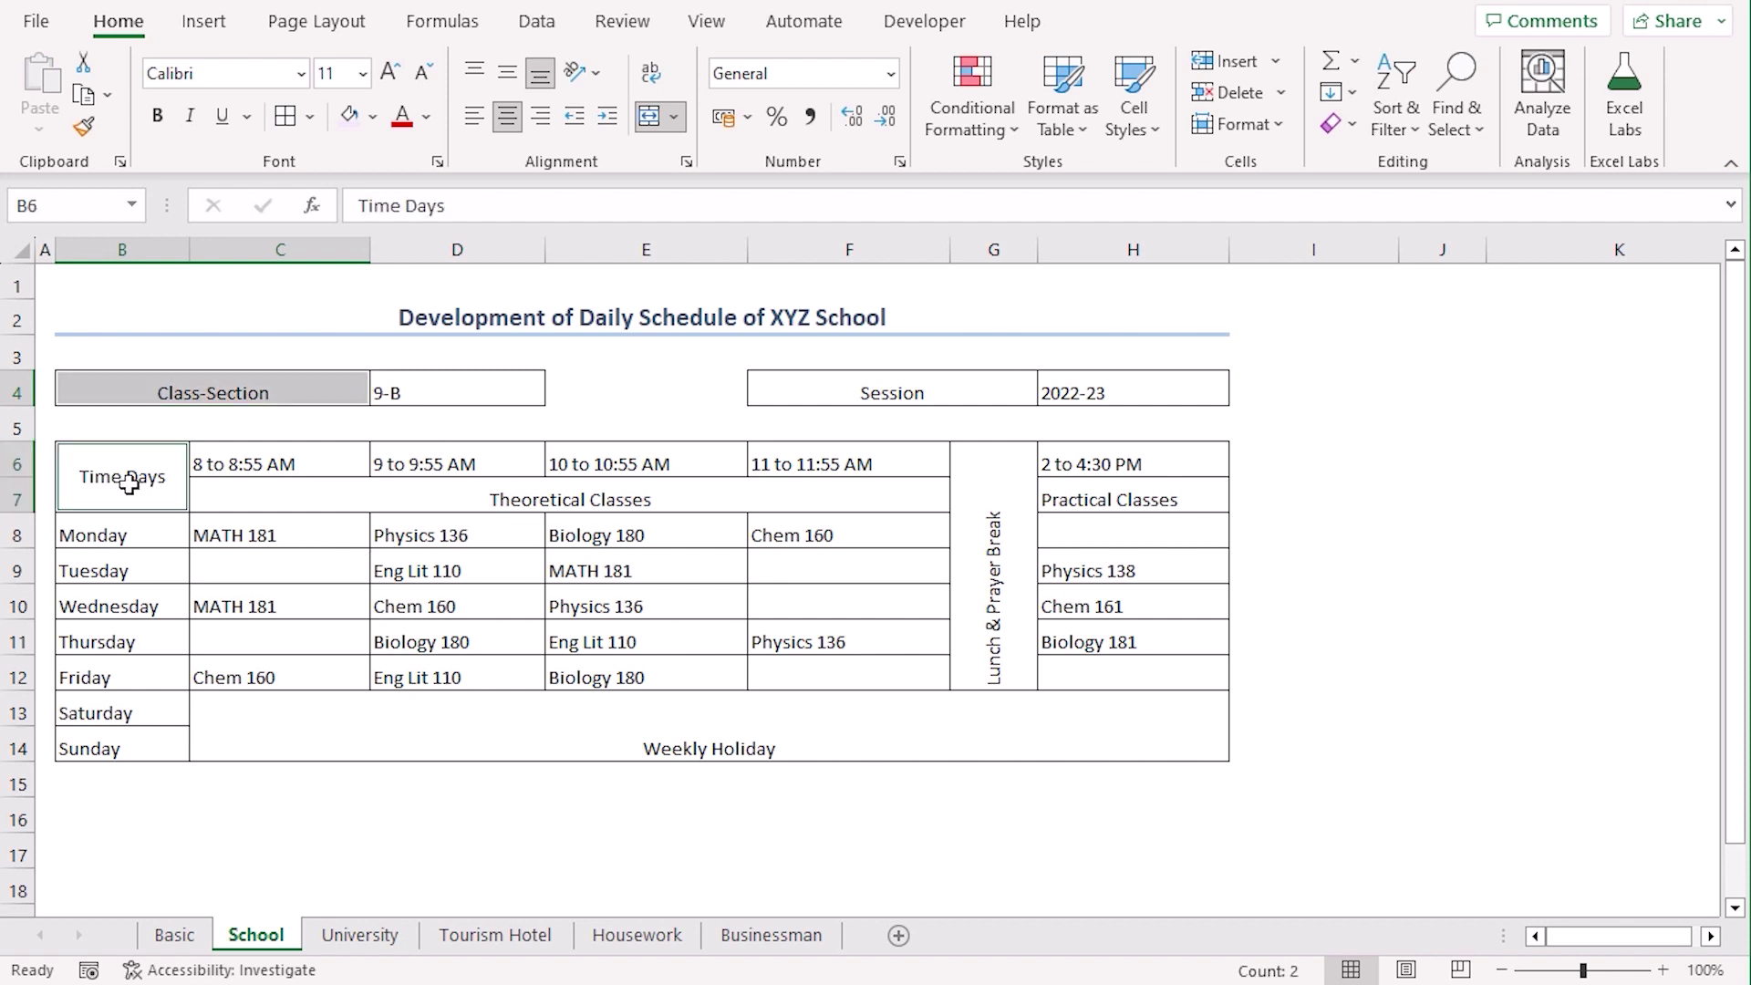
{"action": "left_click", "coordinate": [919, 400], "text": "ctrl"}
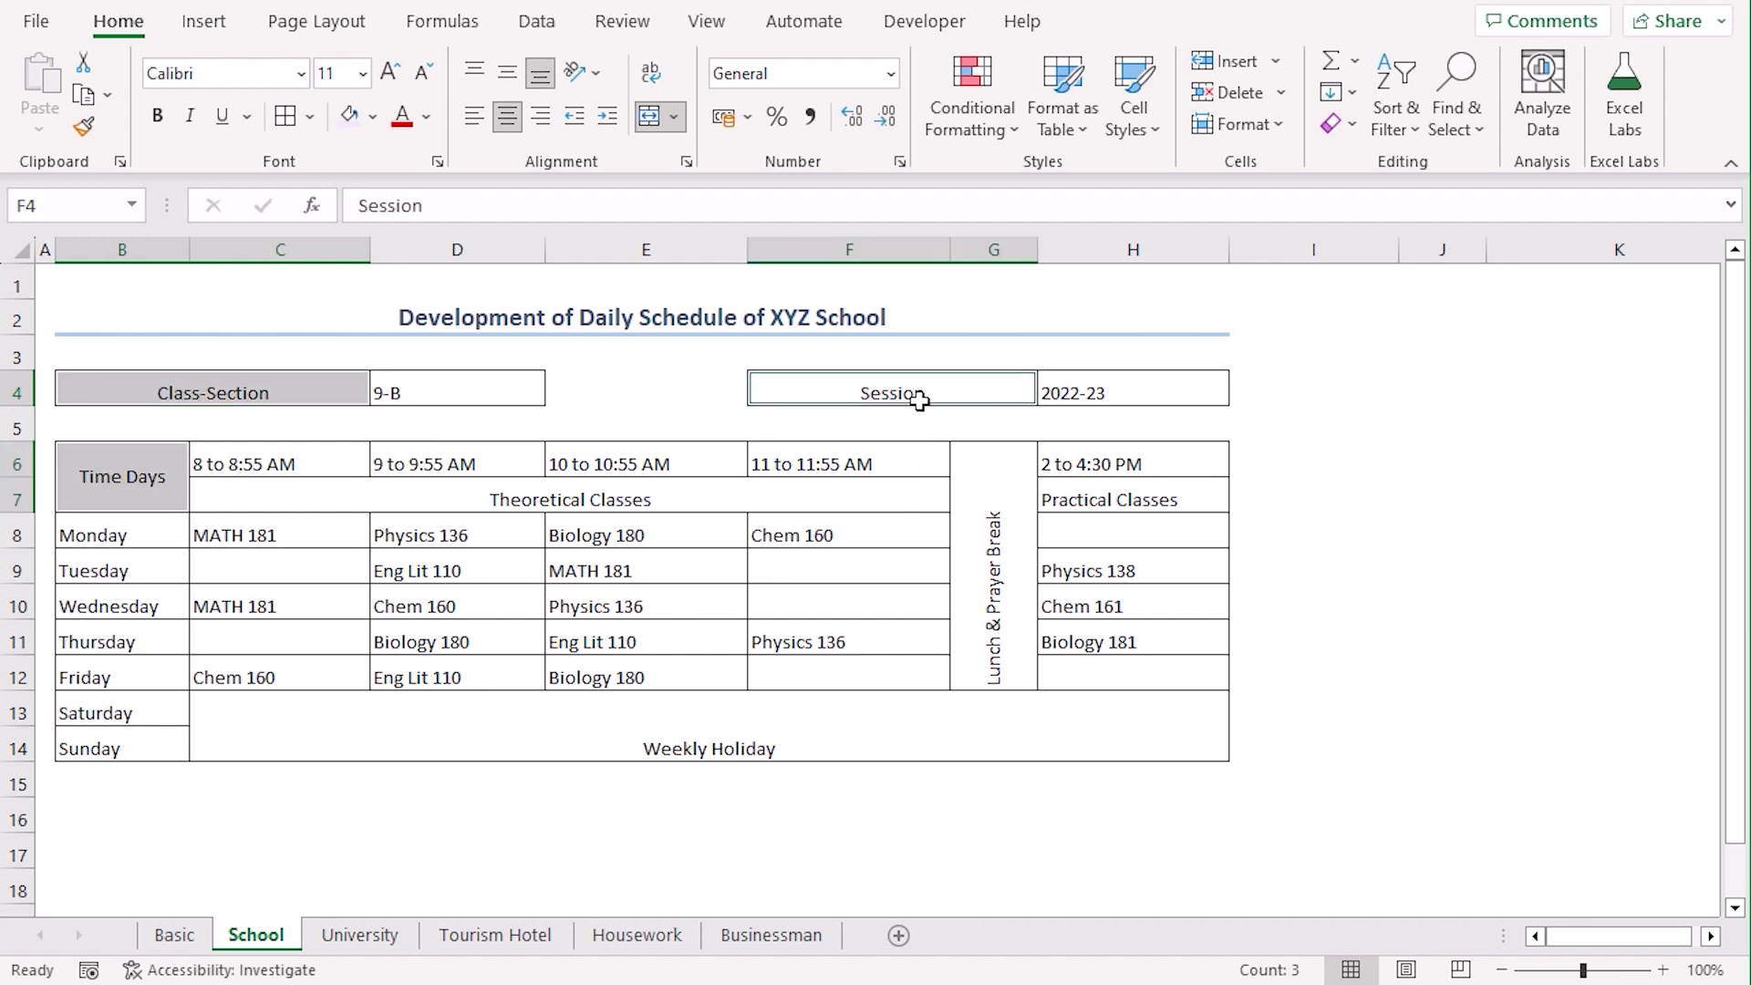
Fill the header labels light blue and the time slots C6:F6 and 2–4:30 PM light gold
{"action": "left_click", "coordinate": [629, 501], "text": "ctrl"}
{"action": "left_click", "coordinate": [1168, 500], "text": "ctrl"}
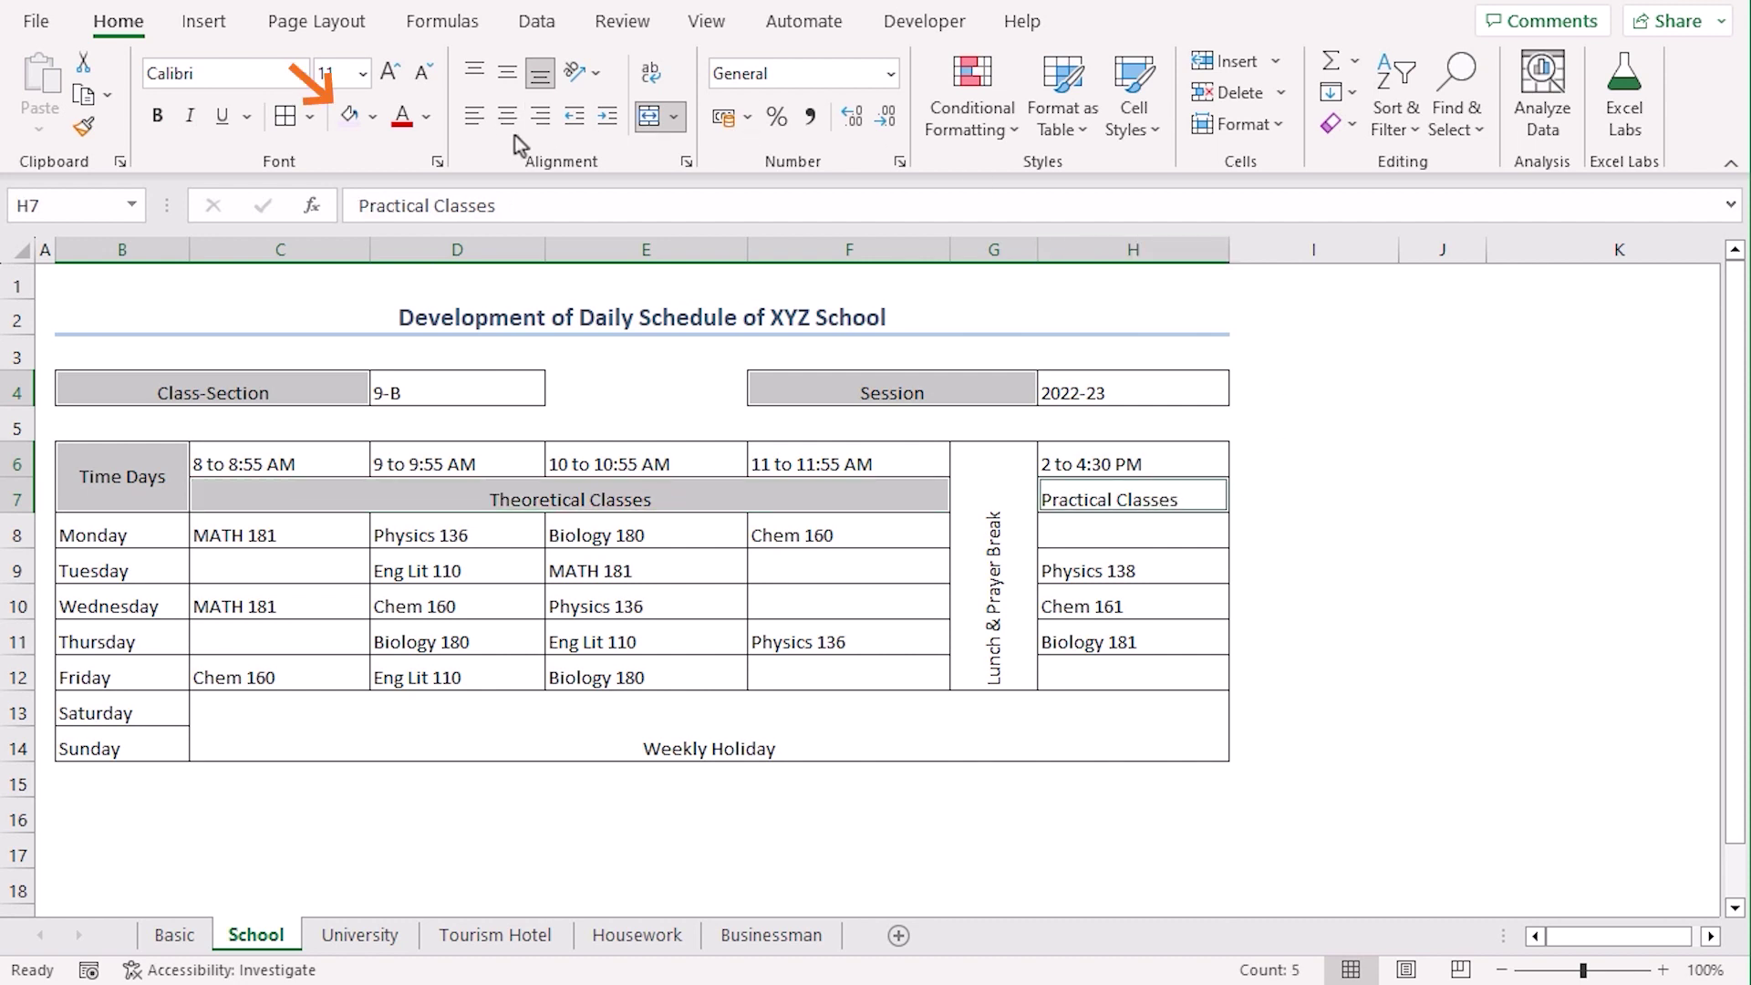
{"action": "left_click", "coordinate": [373, 117]}
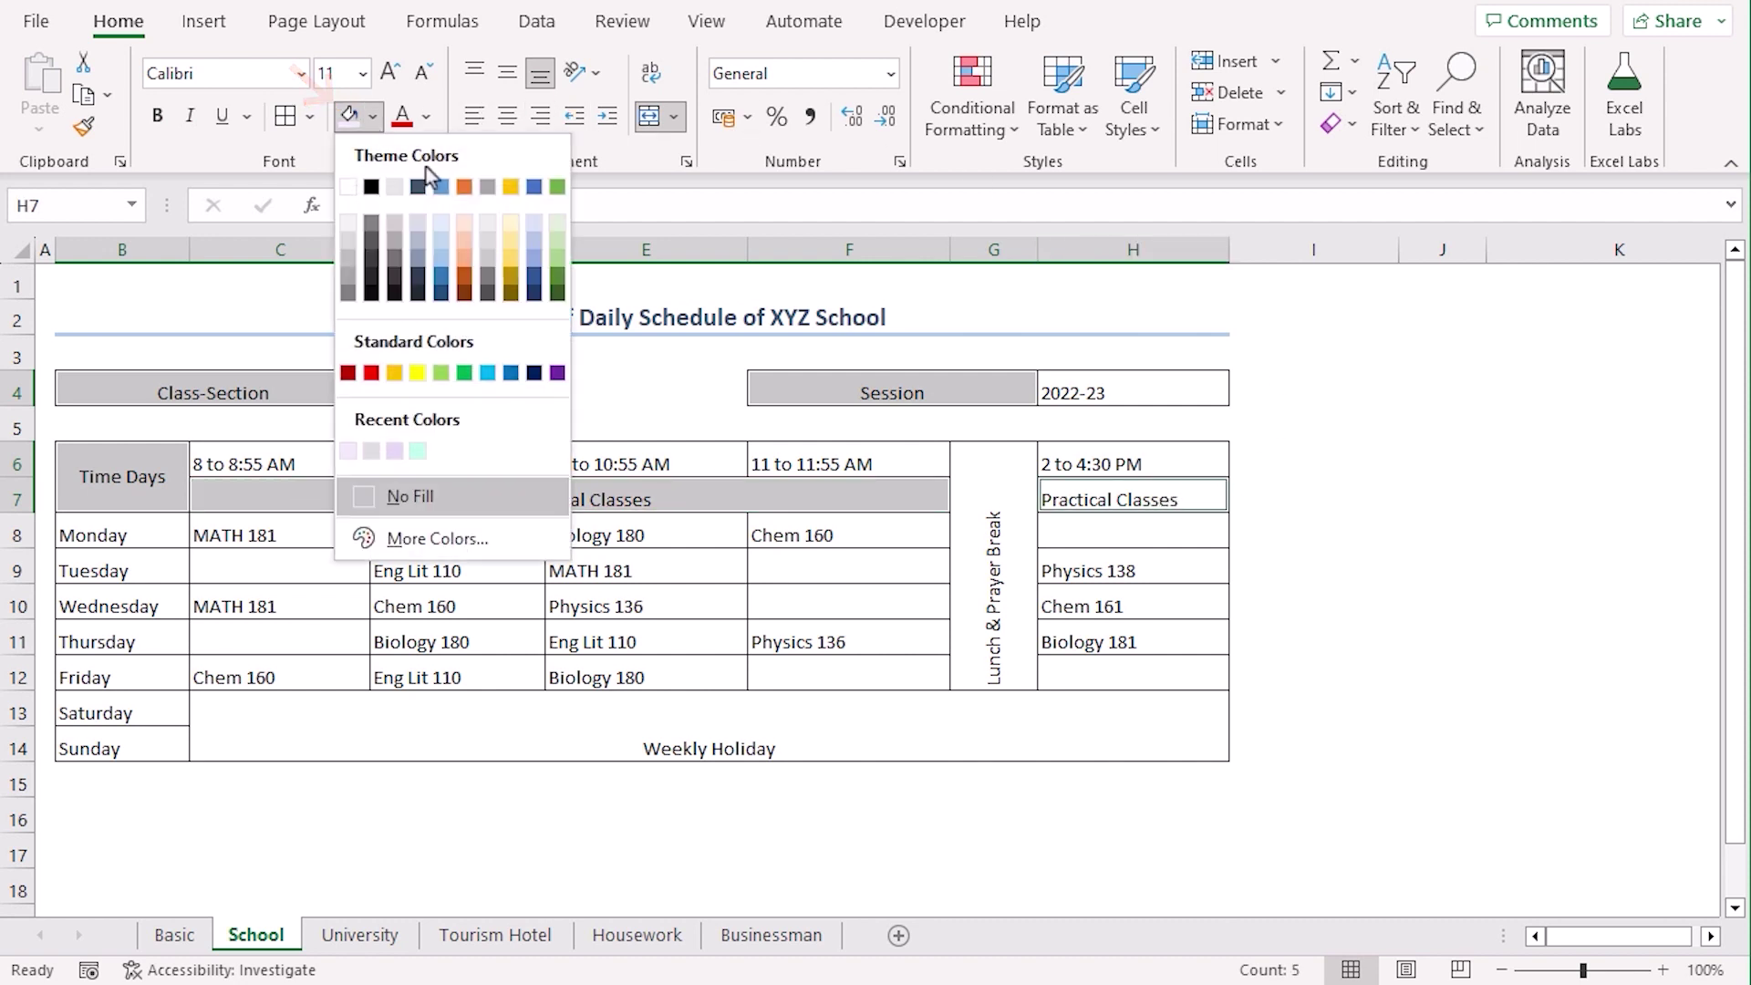
{"action": "left_click", "coordinate": [441, 221]}
{"action": "left_click_drag", "start_coordinate": [355, 462], "coordinate": [794, 470]}
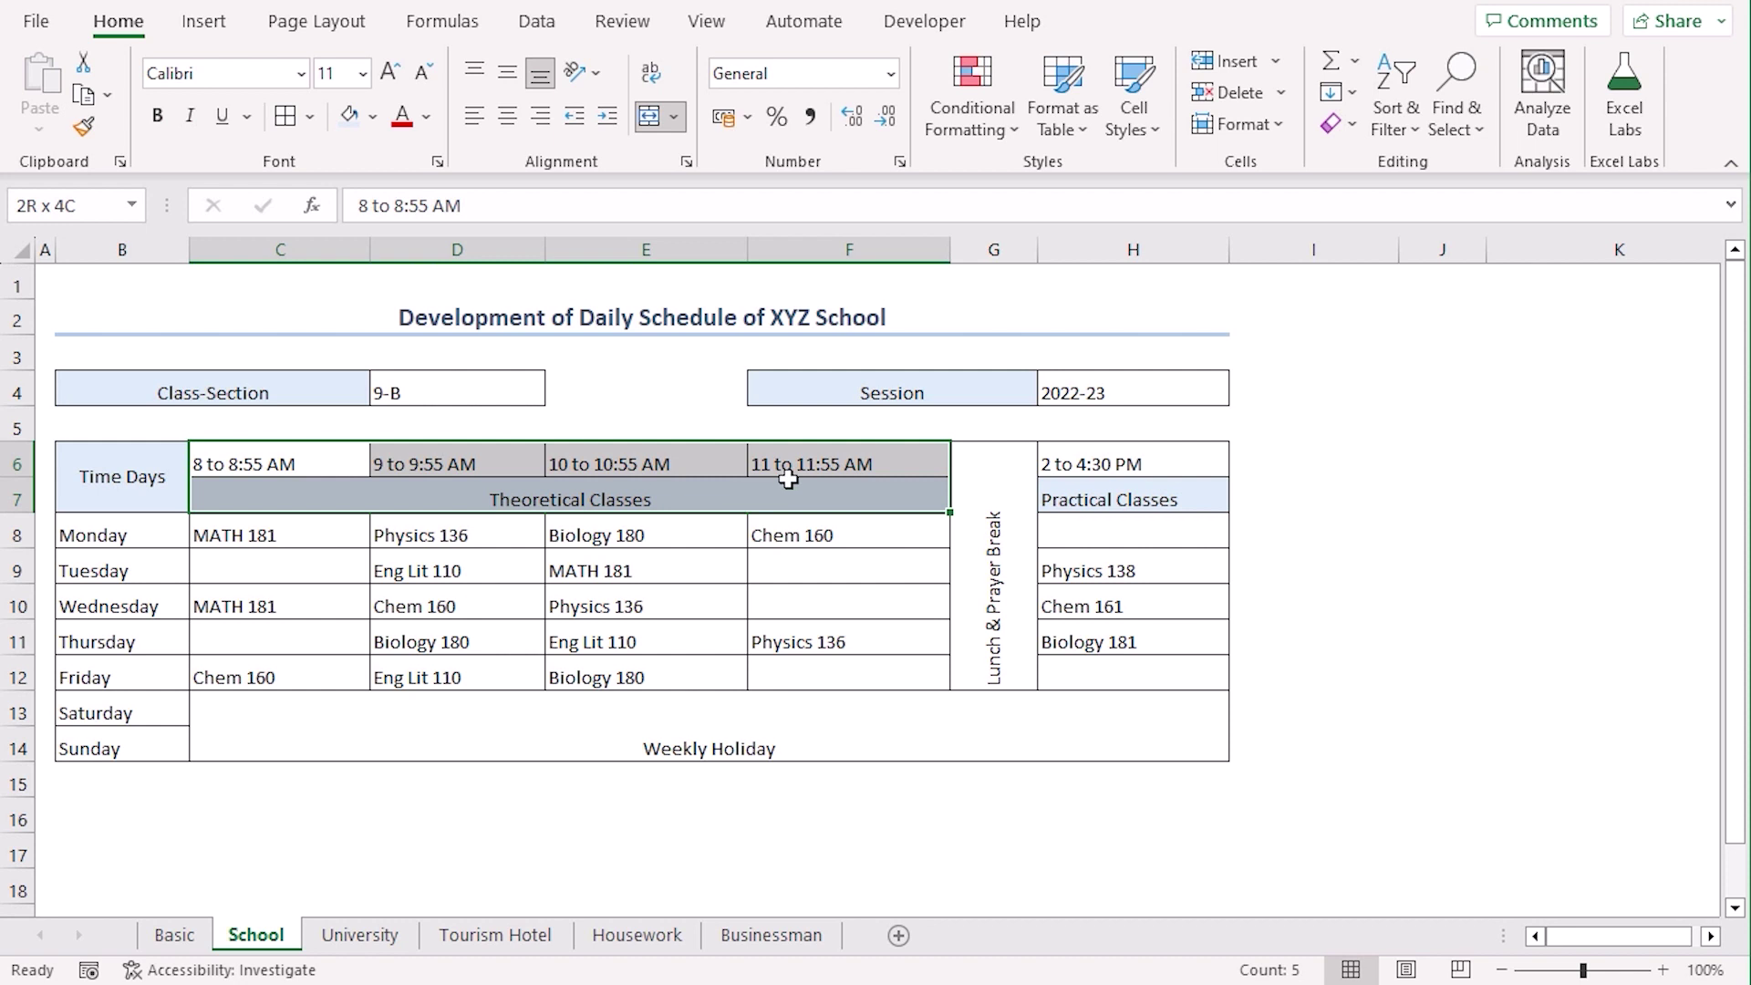
{"action": "left_click", "coordinate": [1130, 463], "text": "ctrl"}
{"action": "left_click", "coordinate": [373, 116]}
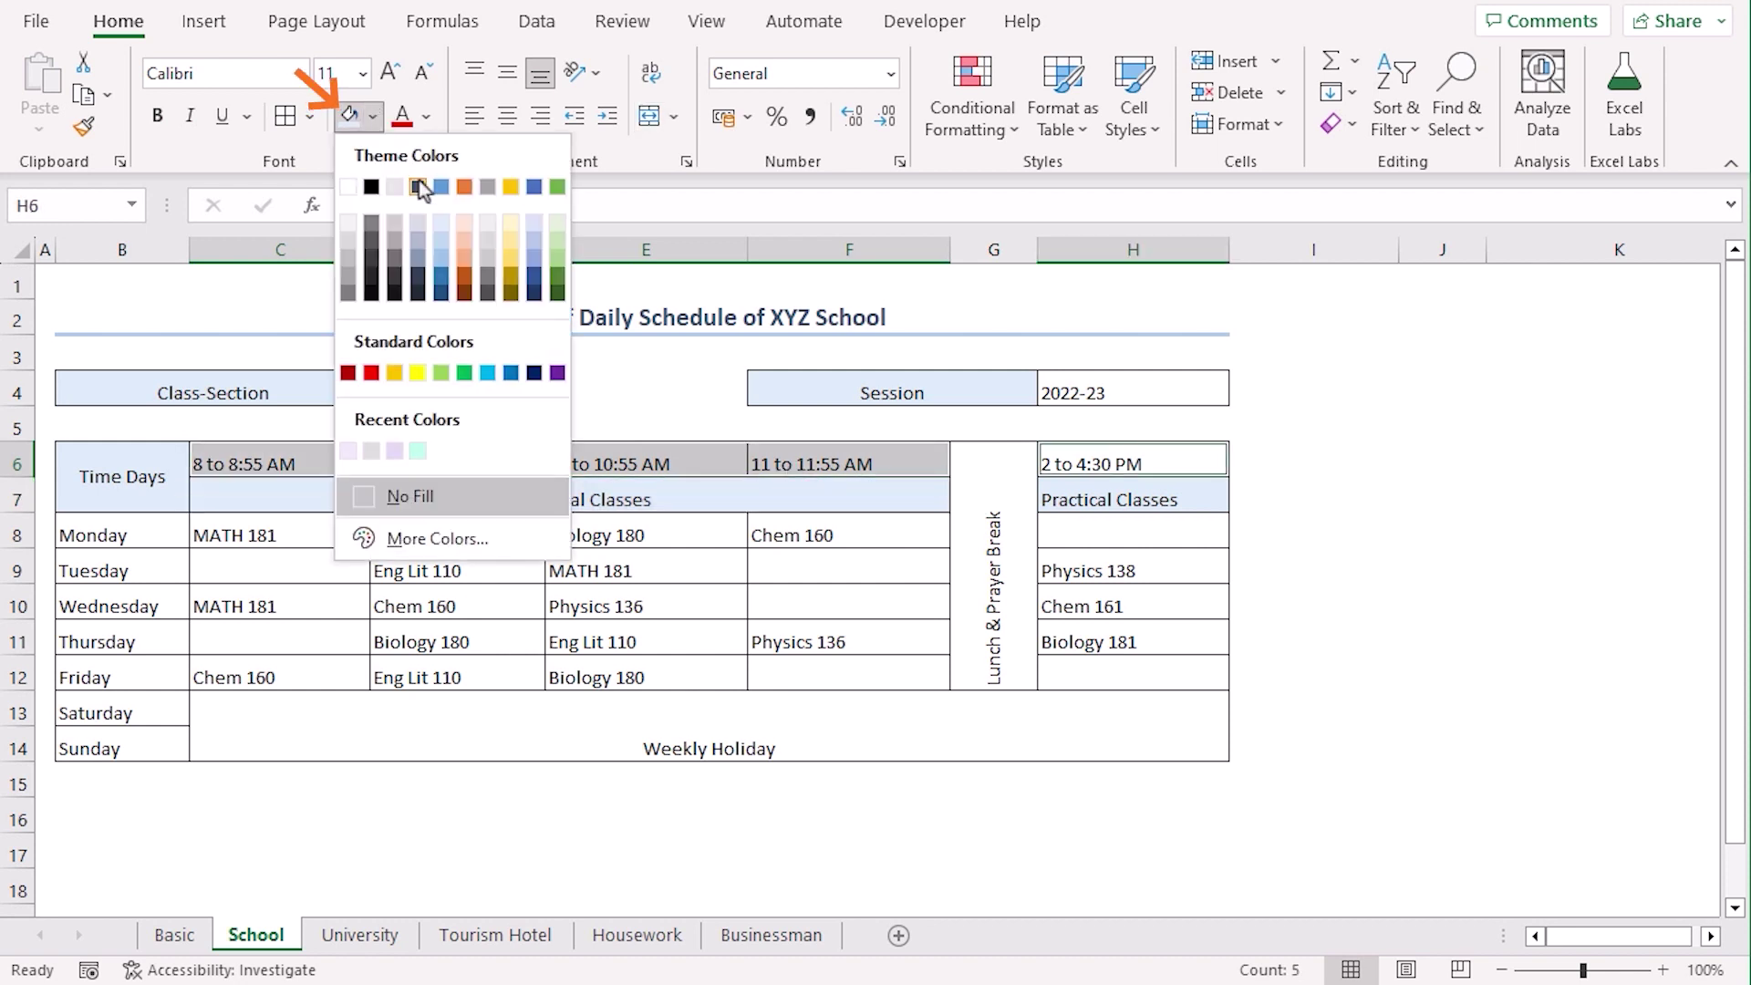
{"action": "left_click", "coordinate": [510, 226]}
Fill the Monday–Sunday day names light pink and the Weekly Holiday and lunch blocks light green
{"action": "left_click_drag", "start_coordinate": [122, 543], "coordinate": [121, 746]}
{"action": "left_click", "coordinate": [373, 117]}
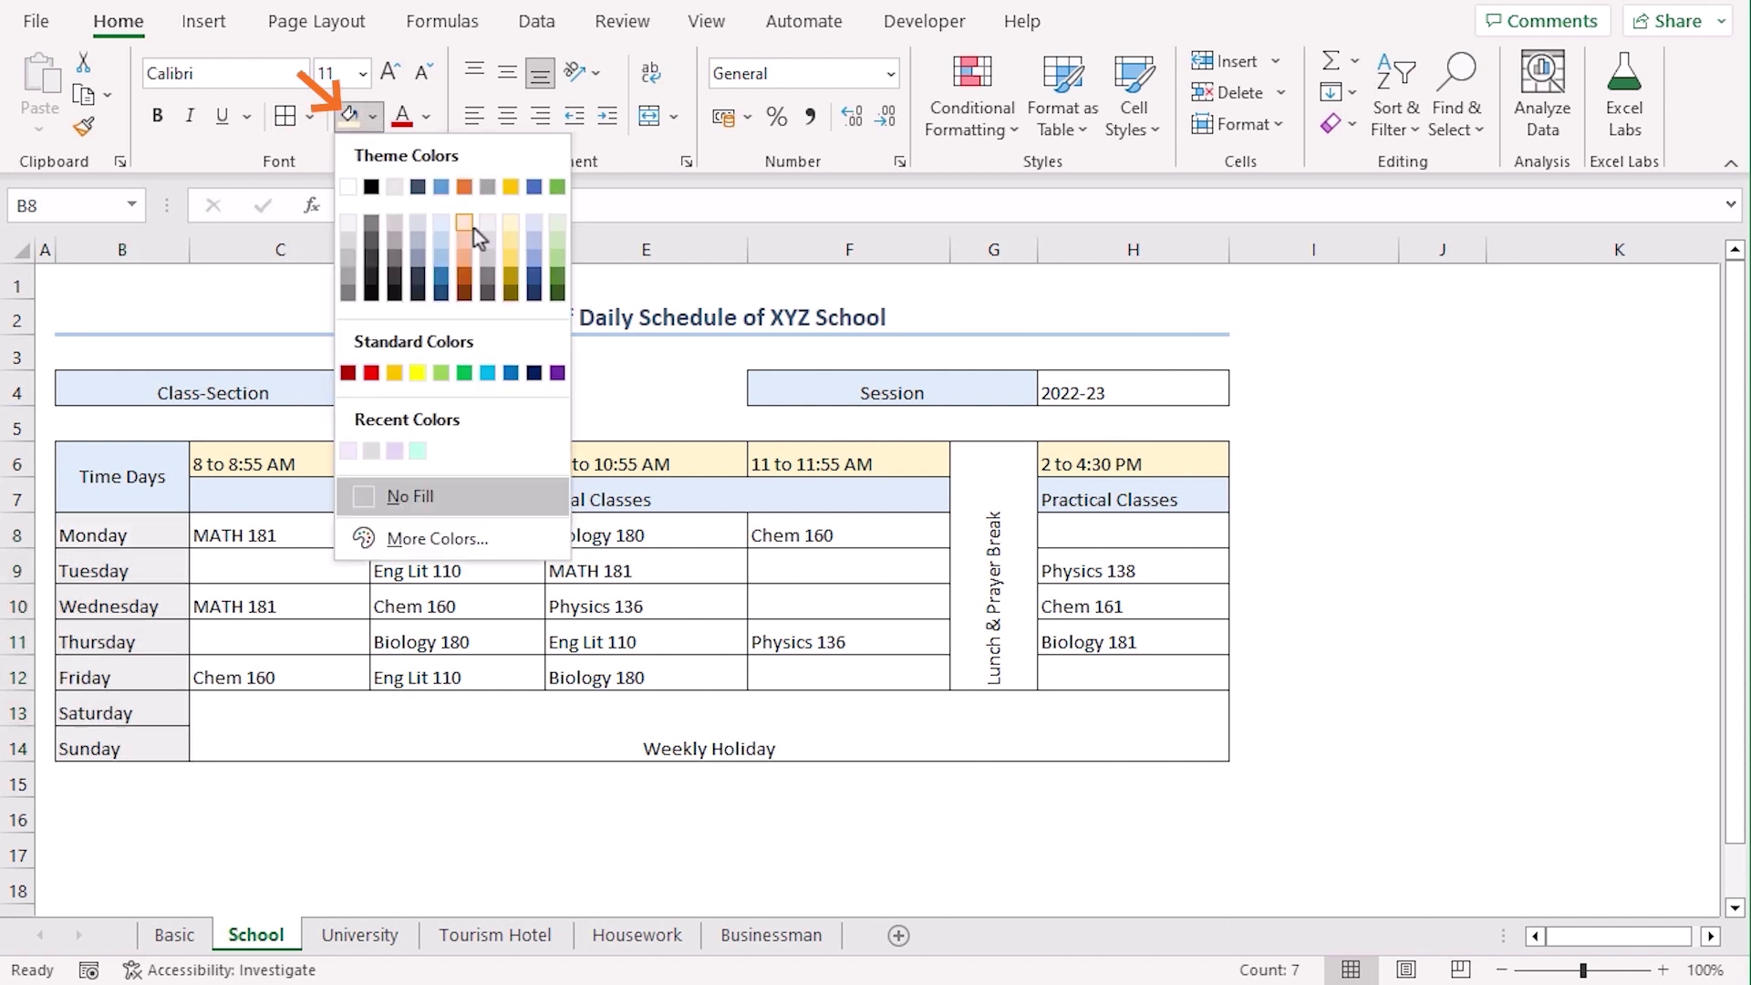
{"action": "left_click", "coordinate": [469, 228]}
{"action": "left_click", "coordinate": [902, 727]}
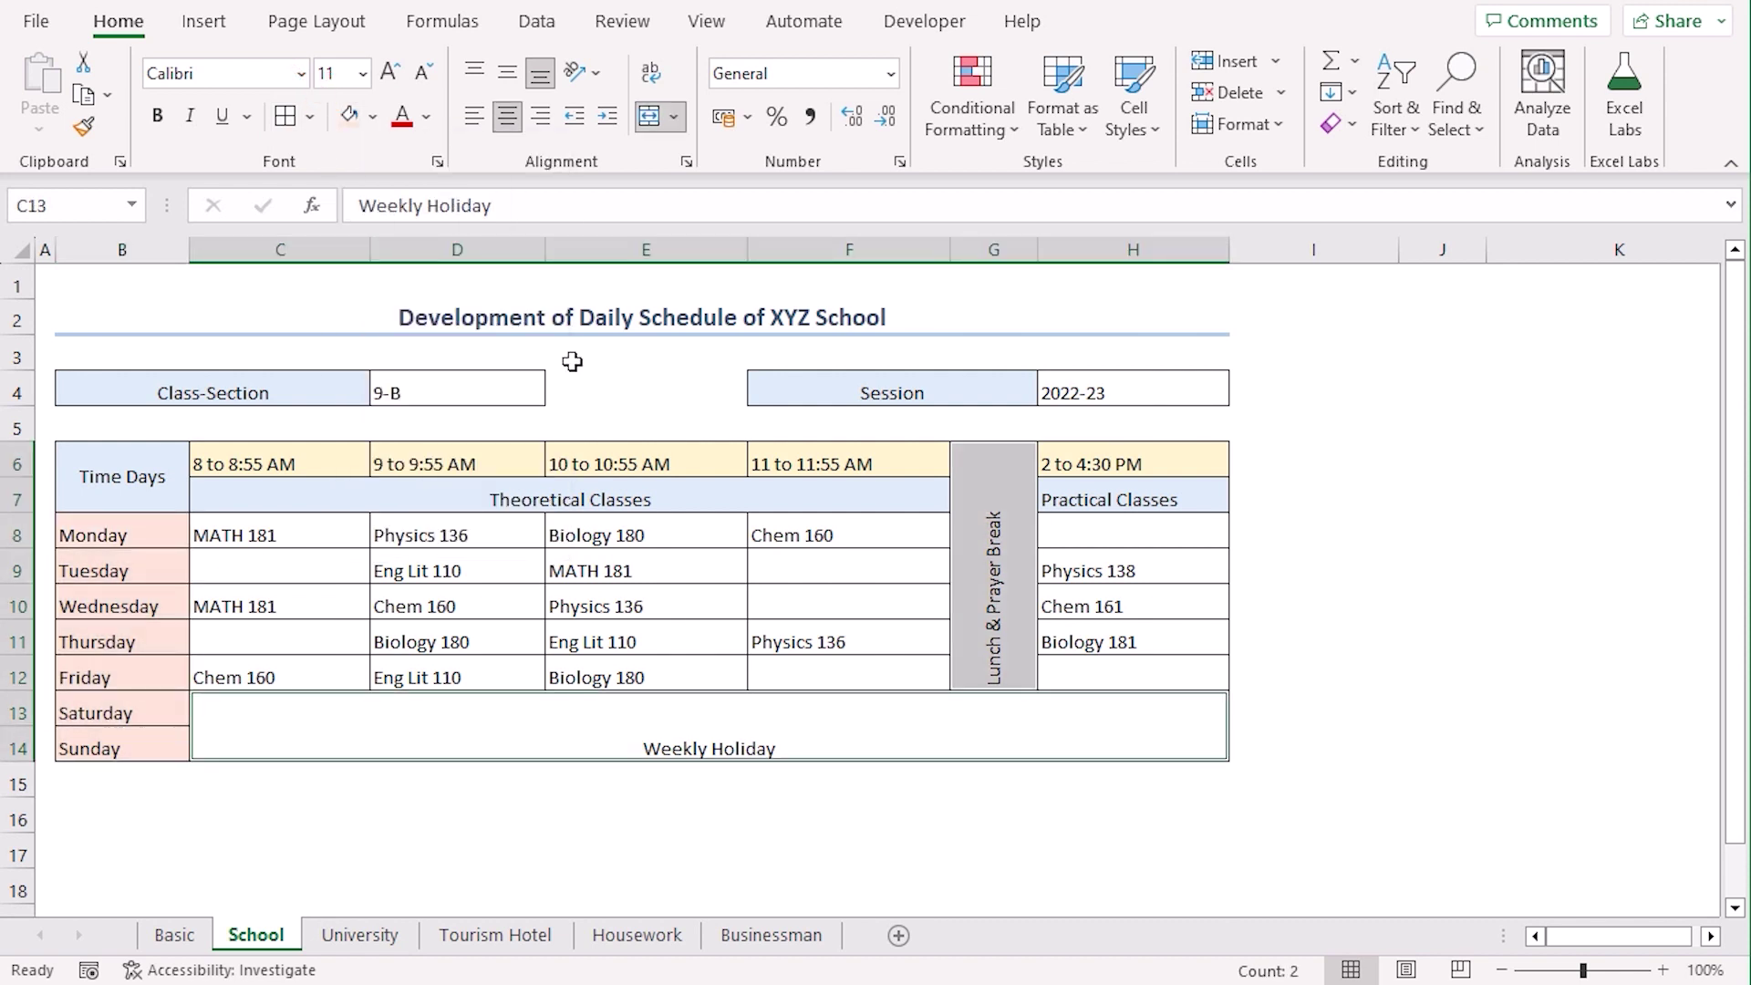
{"action": "left_click", "coordinate": [376, 117]}
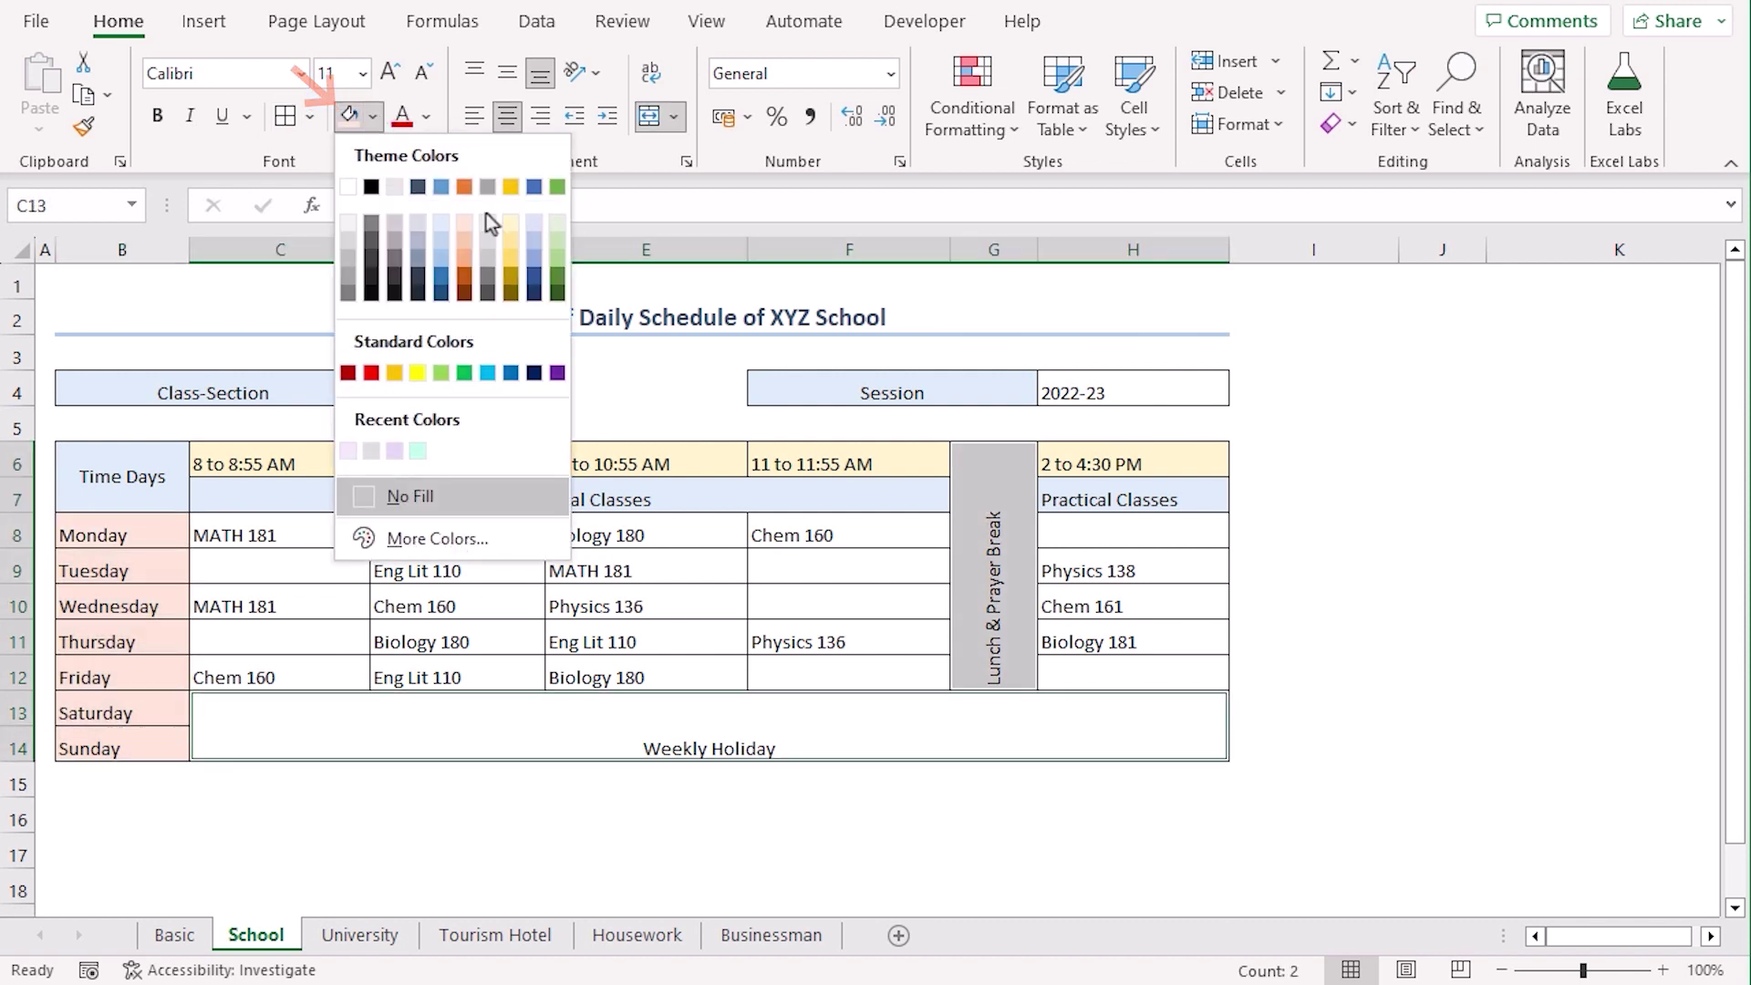
{"action": "left_click", "coordinate": [556, 222]}
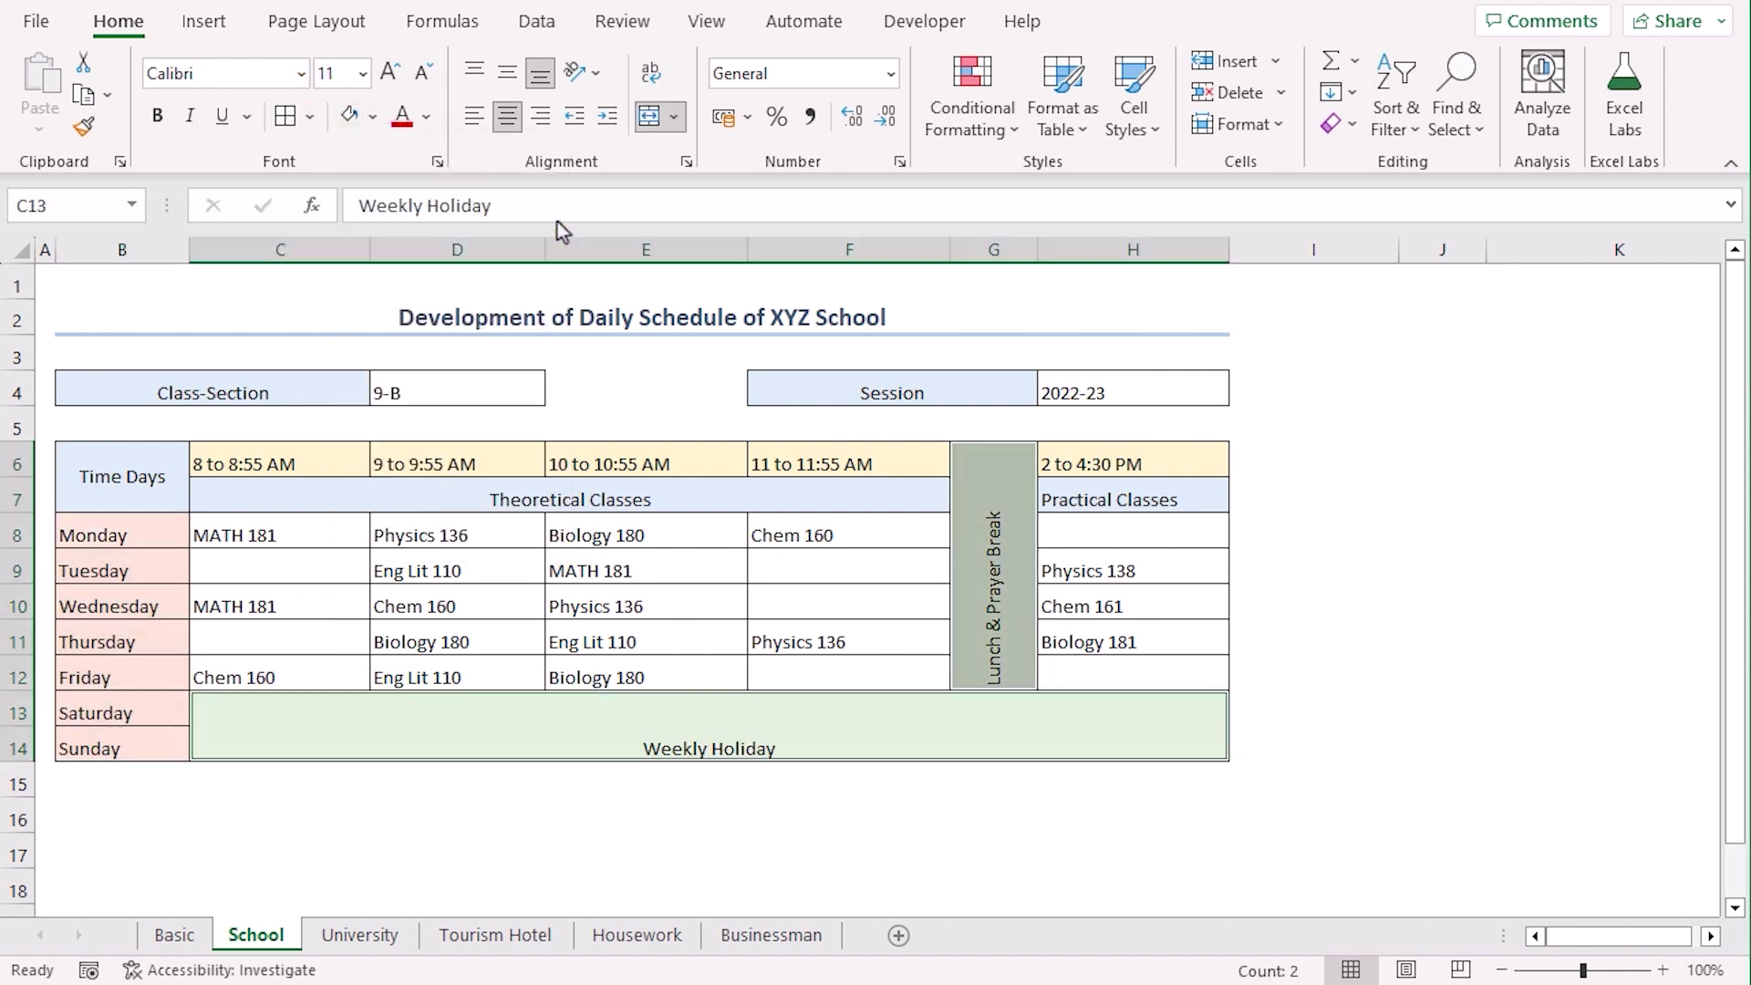
Make the Class-Section, Time Days, day, Session, class-type and time-slot labels bold
{"action": "left_click", "coordinate": [897, 809]}
{"action": "left_click", "coordinate": [235, 387]}
{"action": "left_click_drag", "start_coordinate": [150, 471], "coordinate": [148, 746]}
{"action": "left_click", "coordinate": [877, 383], "text": "ctrl"}
{"action": "left_click", "coordinate": [598, 497], "text": "ctrl"}
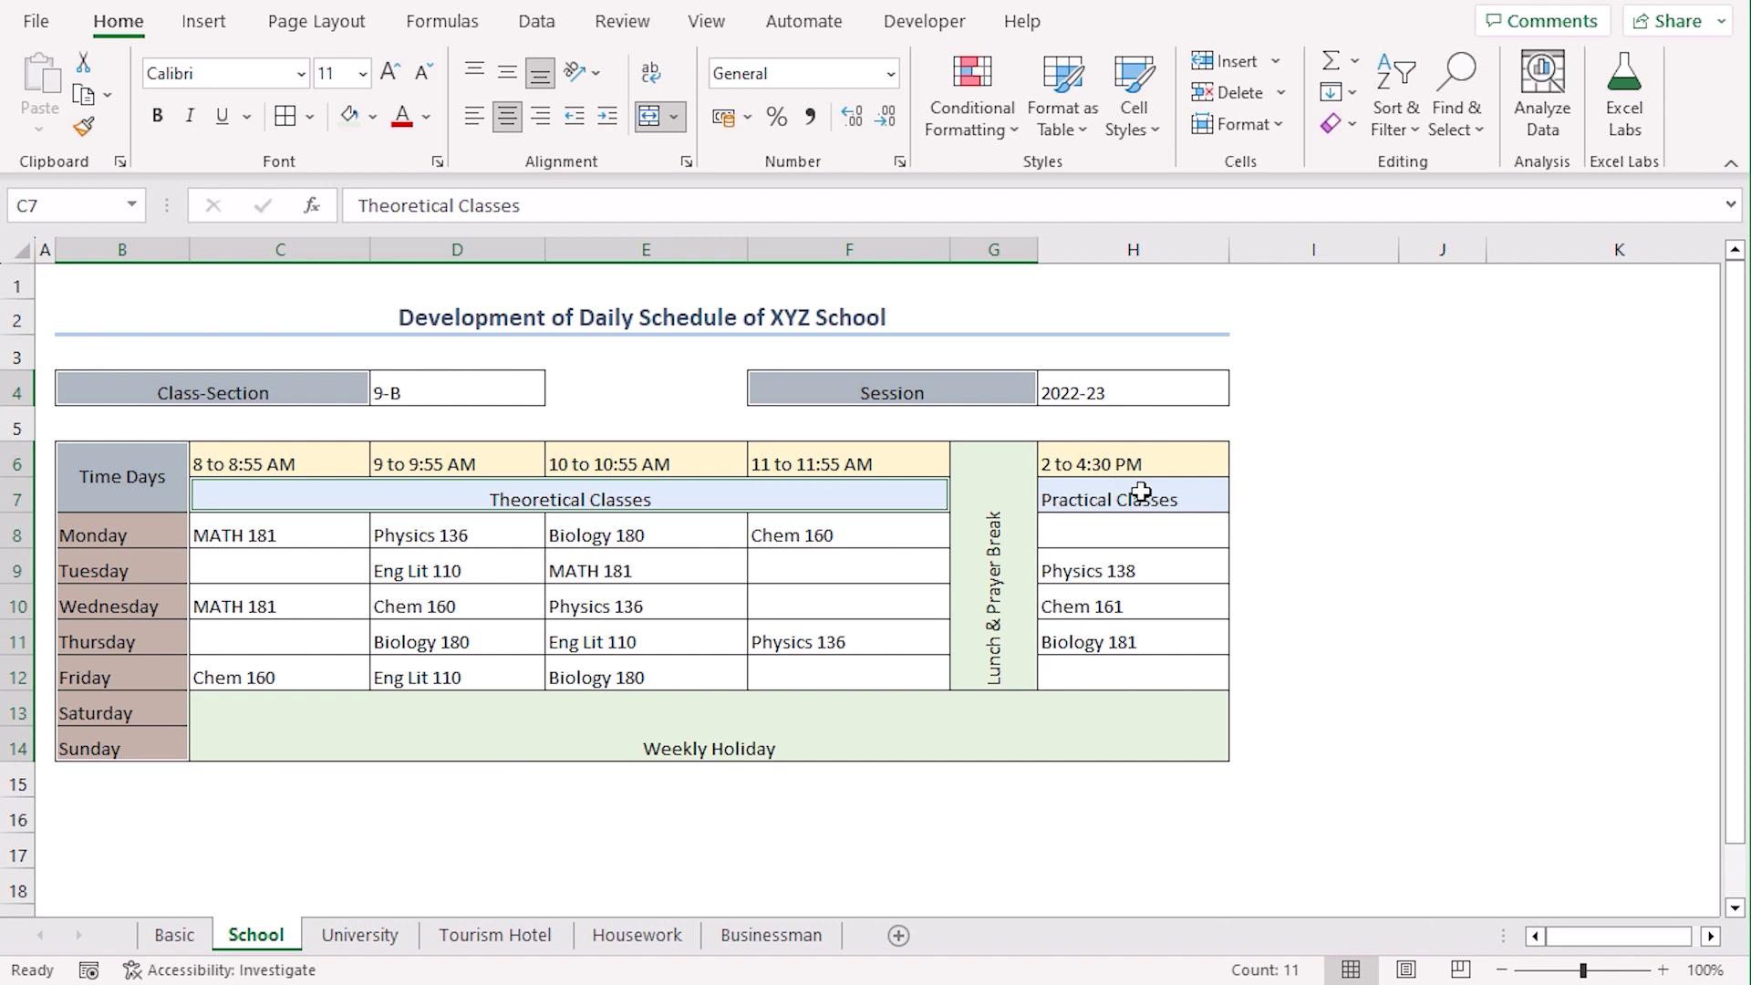
{"action": "left_click", "coordinate": [1141, 492], "text": "ctrl"}
{"action": "left_click_drag", "start_coordinate": [274, 453], "coordinate": [793, 454]}
{"action": "left_click", "coordinate": [1111, 454], "text": "ctrl"}
{"action": "left_click", "coordinate": [153, 134]}
Centre the label cells, including Lunch & Prayer Break and Weekly Holiday, horizontally and vertically
{"action": "left_click", "coordinate": [155, 467]}
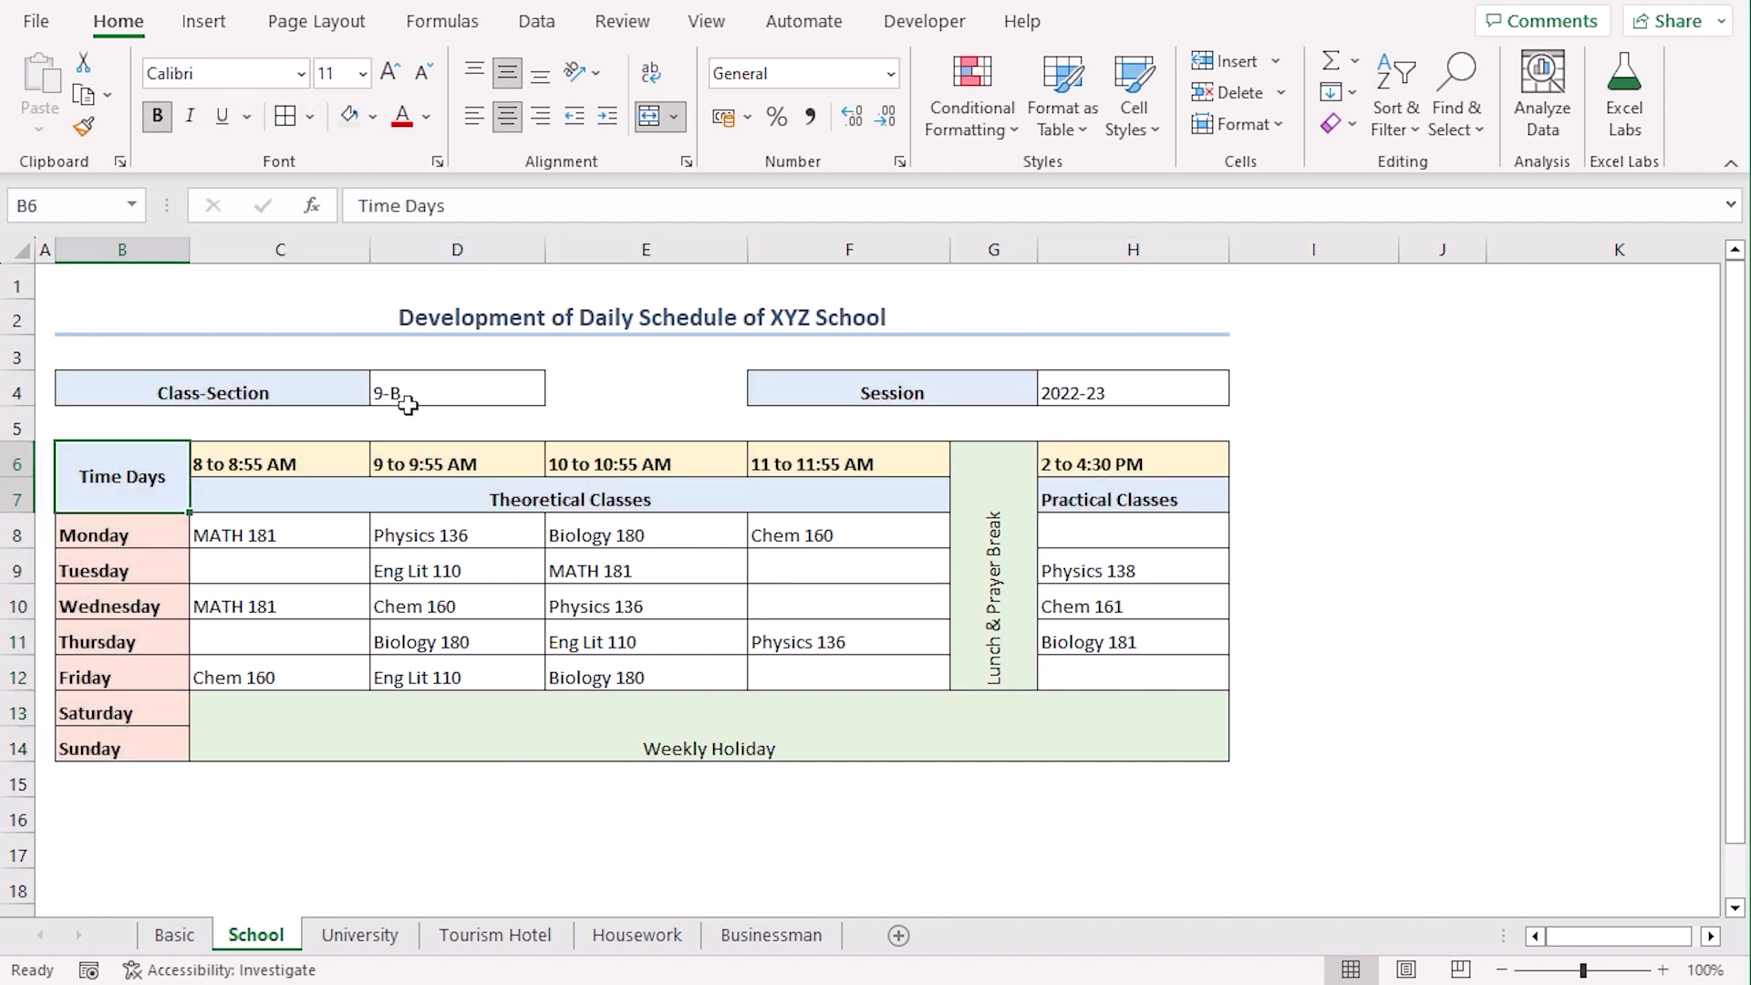
{"action": "left_click", "coordinate": [282, 391], "text": "ctrl"}
{"action": "left_click", "coordinate": [877, 392], "text": "ctrl"}
{"action": "left_click", "coordinate": [912, 497], "text": "ctrl"}
{"action": "left_click", "coordinate": [1081, 495], "text": "ctrl"}
{"action": "left_click", "coordinate": [996, 607], "text": "ctrl"}
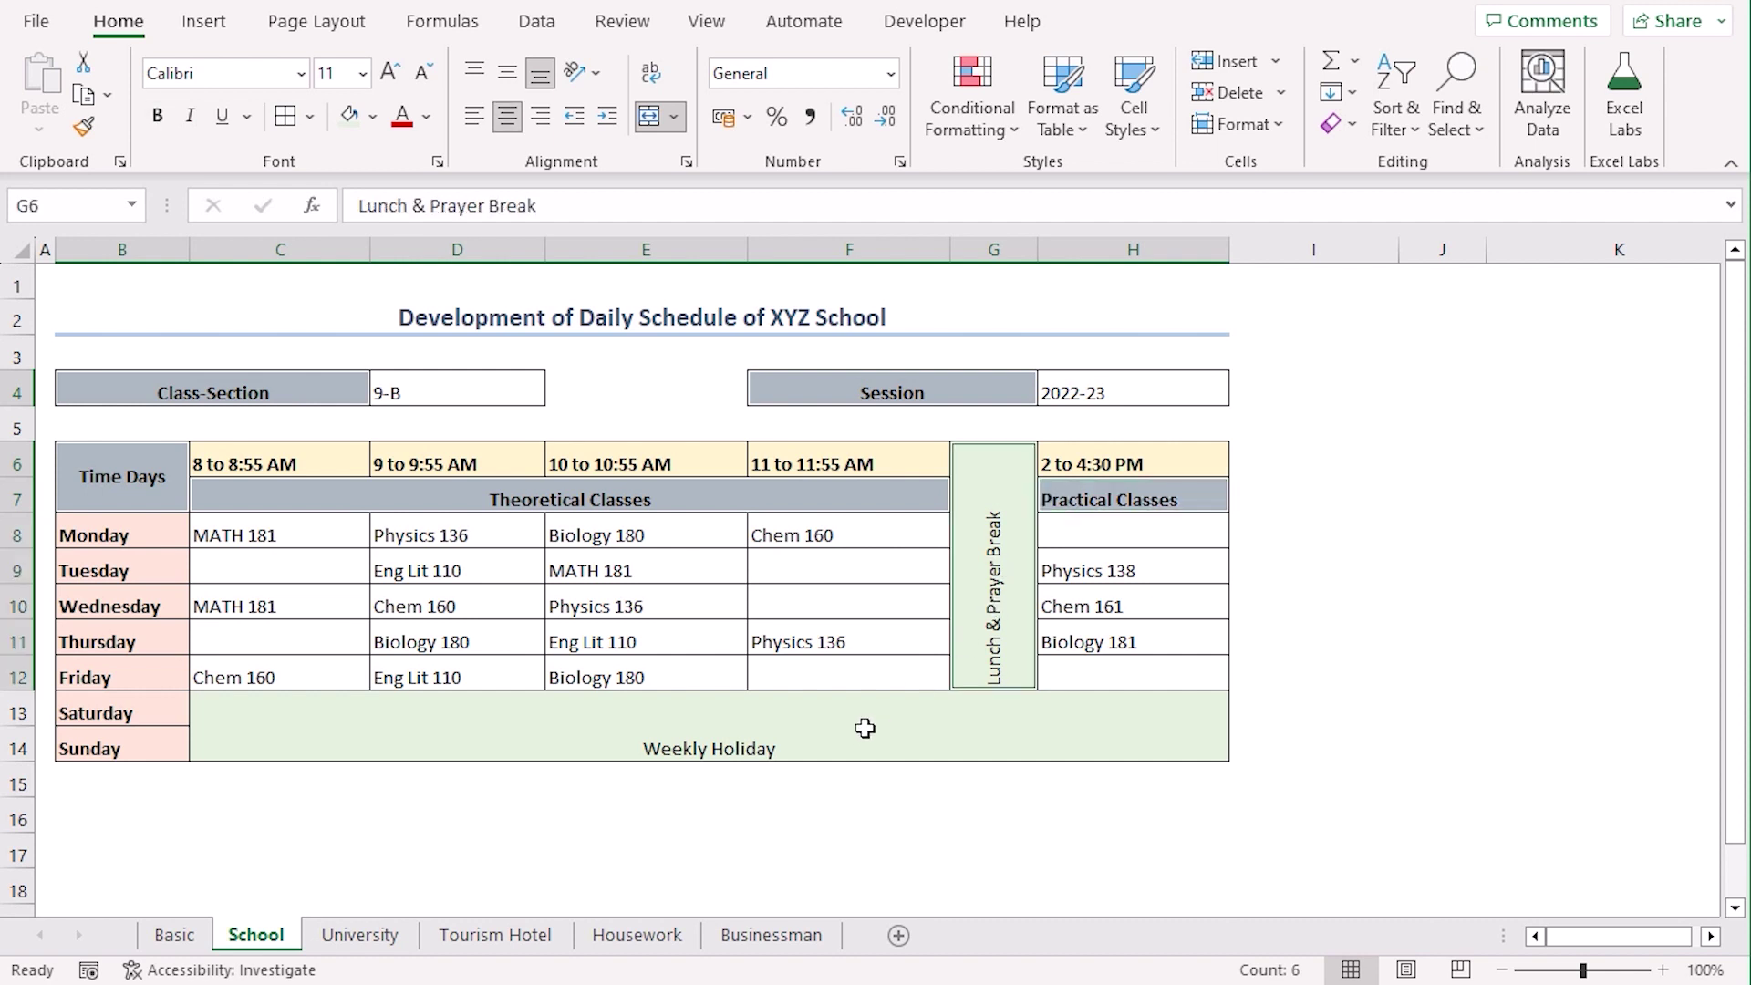
{"action": "left_click", "coordinate": [865, 728], "text": "ctrl"}
{"action": "left_click", "coordinate": [507, 116]}
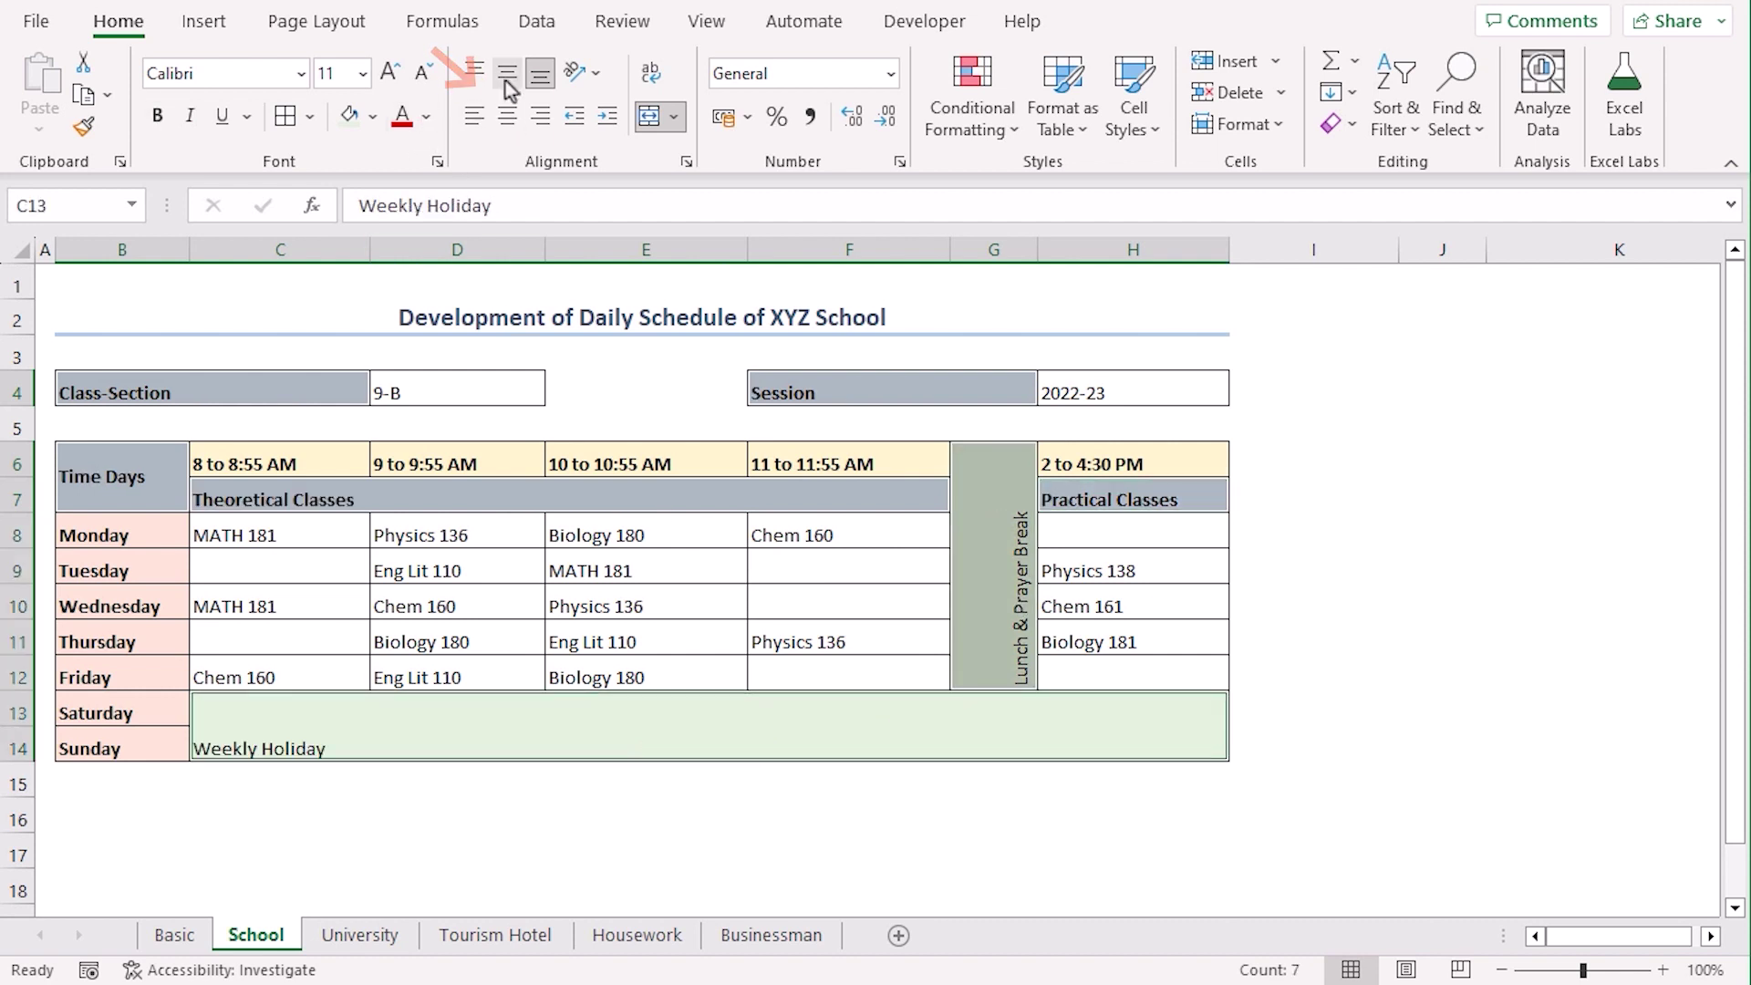
{"action": "left_click", "coordinate": [507, 73]}
{"action": "left_click", "coordinate": [507, 116]}
{"action": "left_click", "coordinate": [1618, 607]}
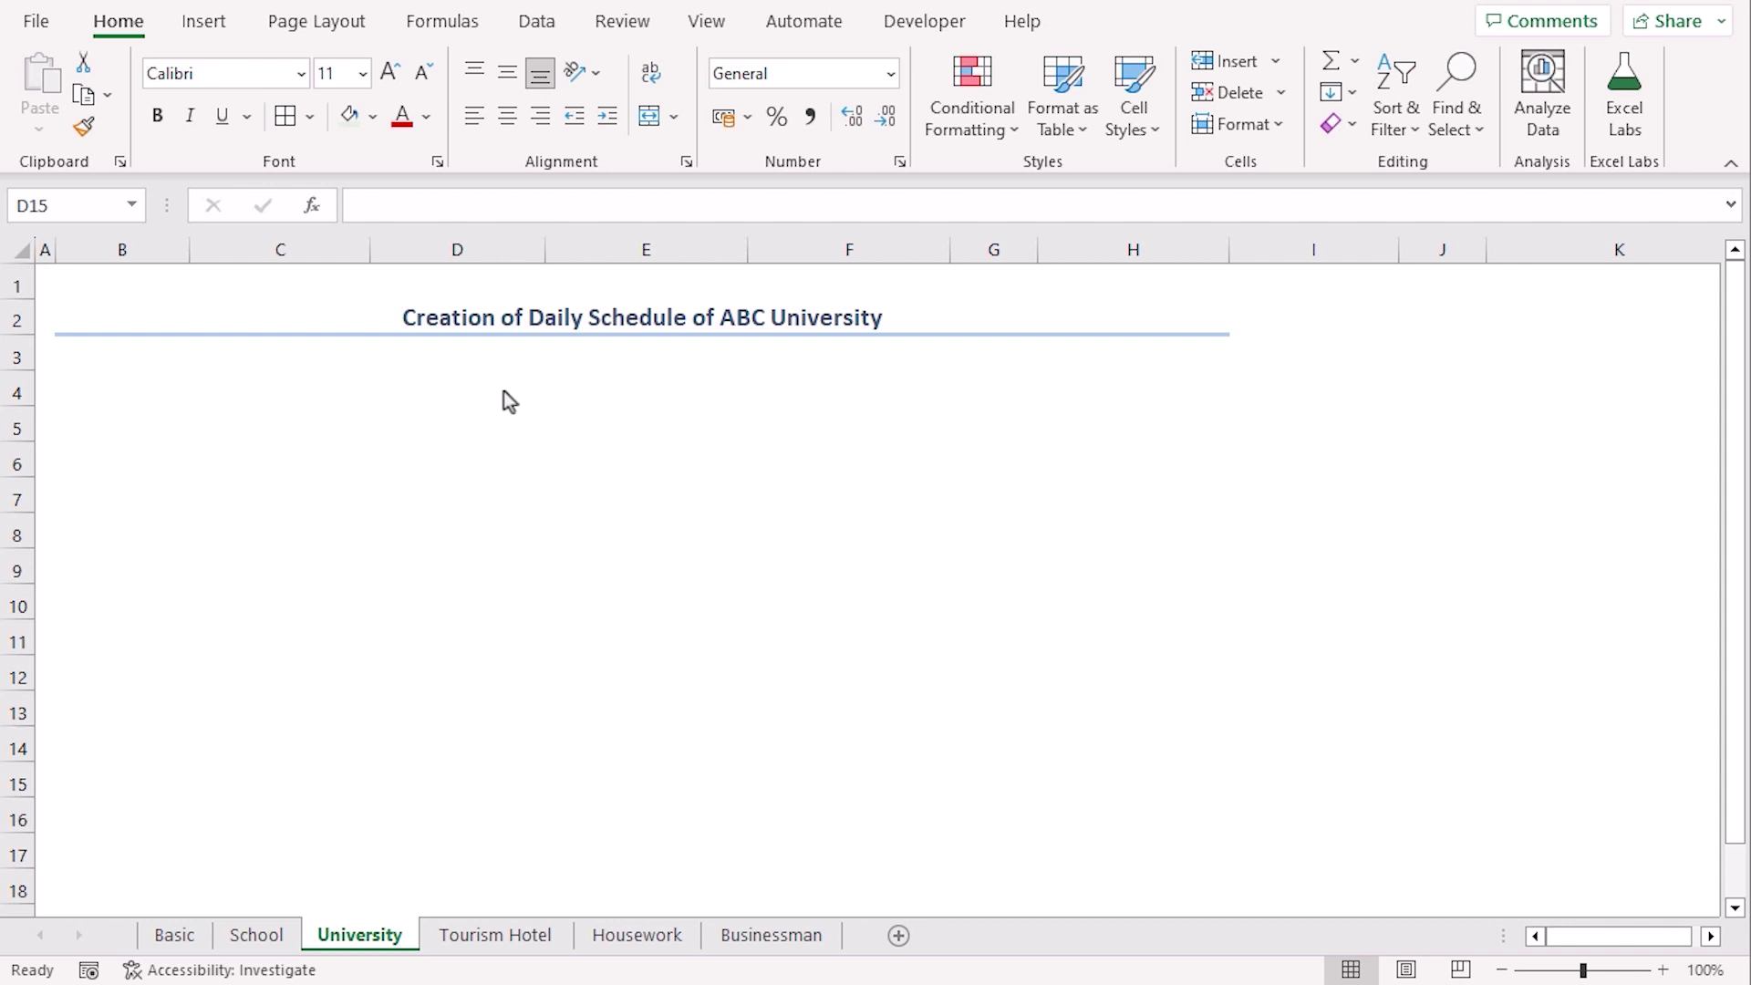
Copy the School timetable B4:H14 and paste it at B4 on the University sheet
{"action": "left_click", "coordinate": [257, 935]}
{"action": "left_click_drag", "start_coordinate": [121, 388], "coordinate": [1098, 712]}
{"action": "key", "text": "ctrl+c"}
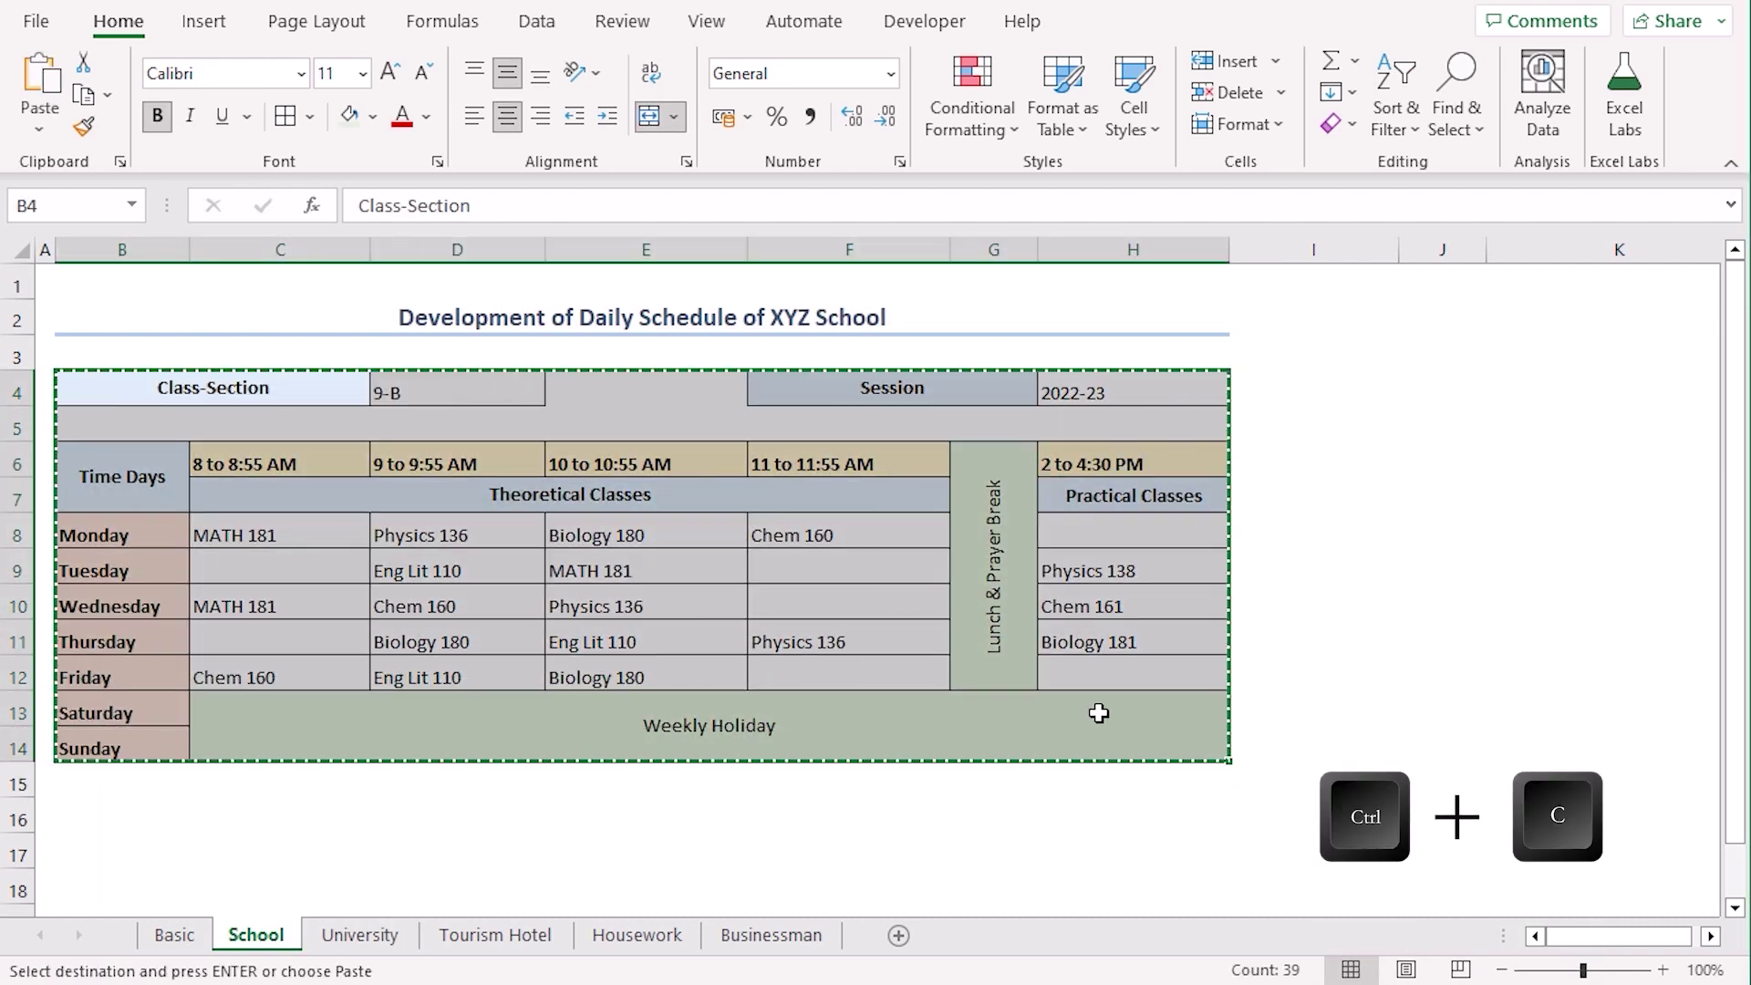
{"action": "left_click", "coordinate": [359, 935]}
{"action": "left_click", "coordinate": [122, 388]}
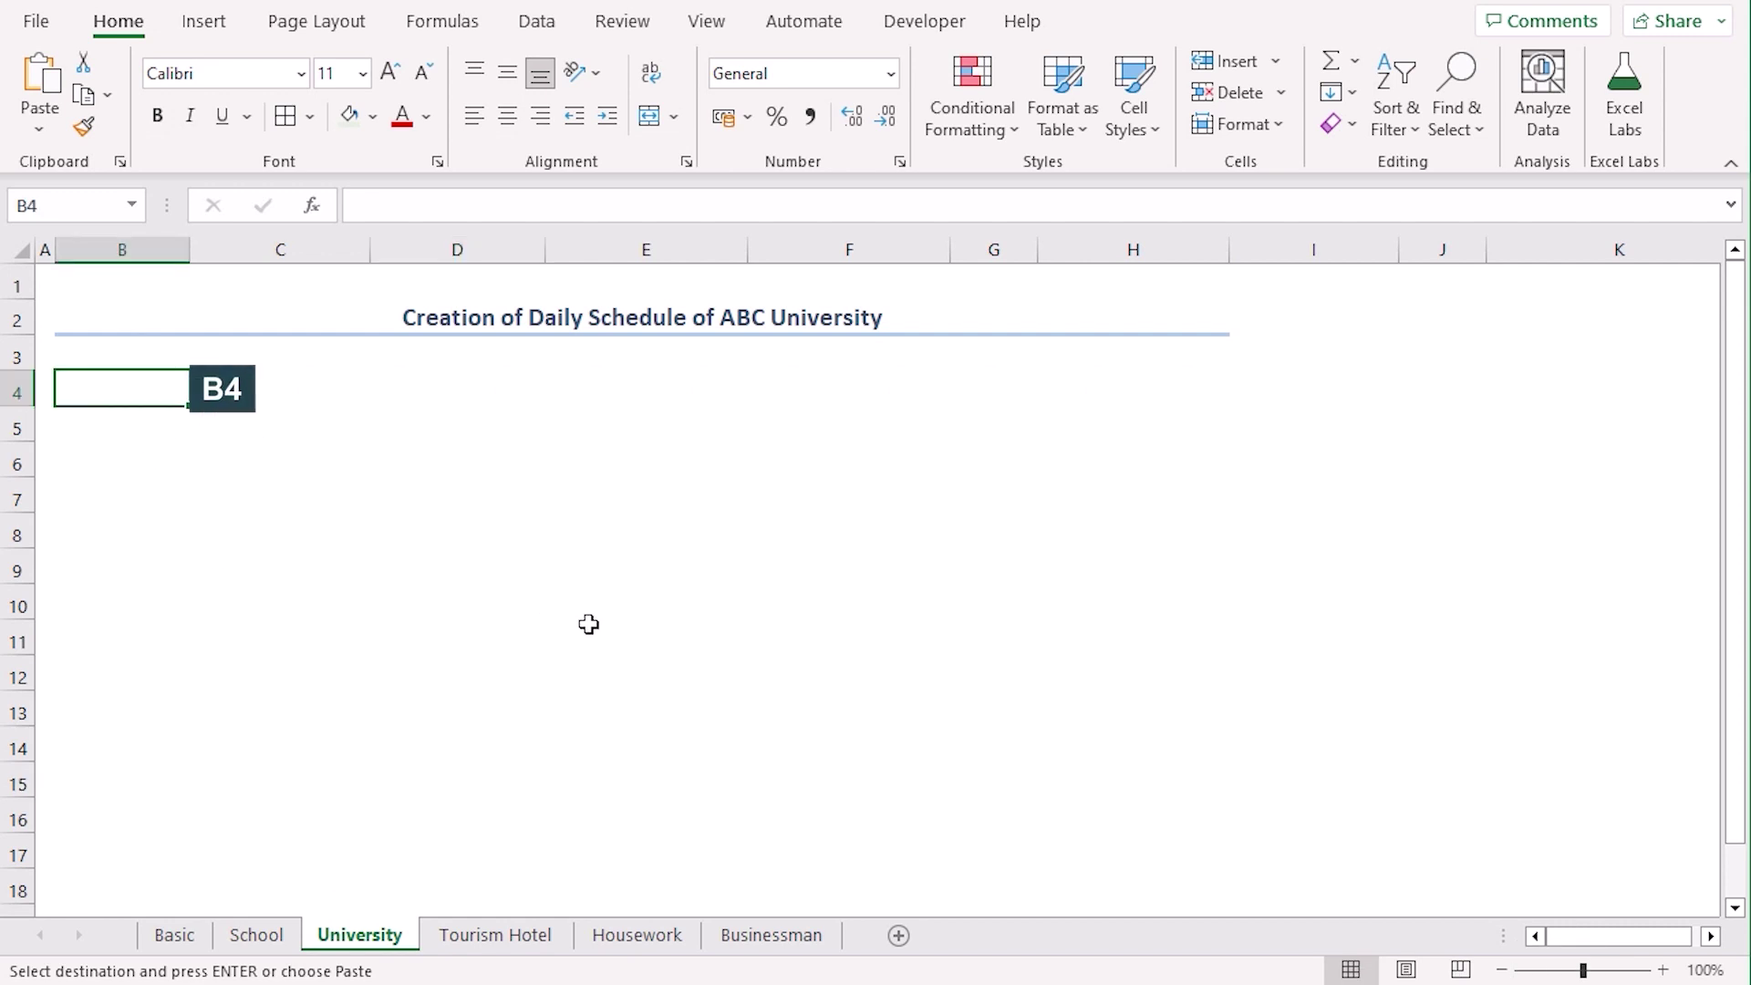
{"action": "key", "text": "ctrl+v"}
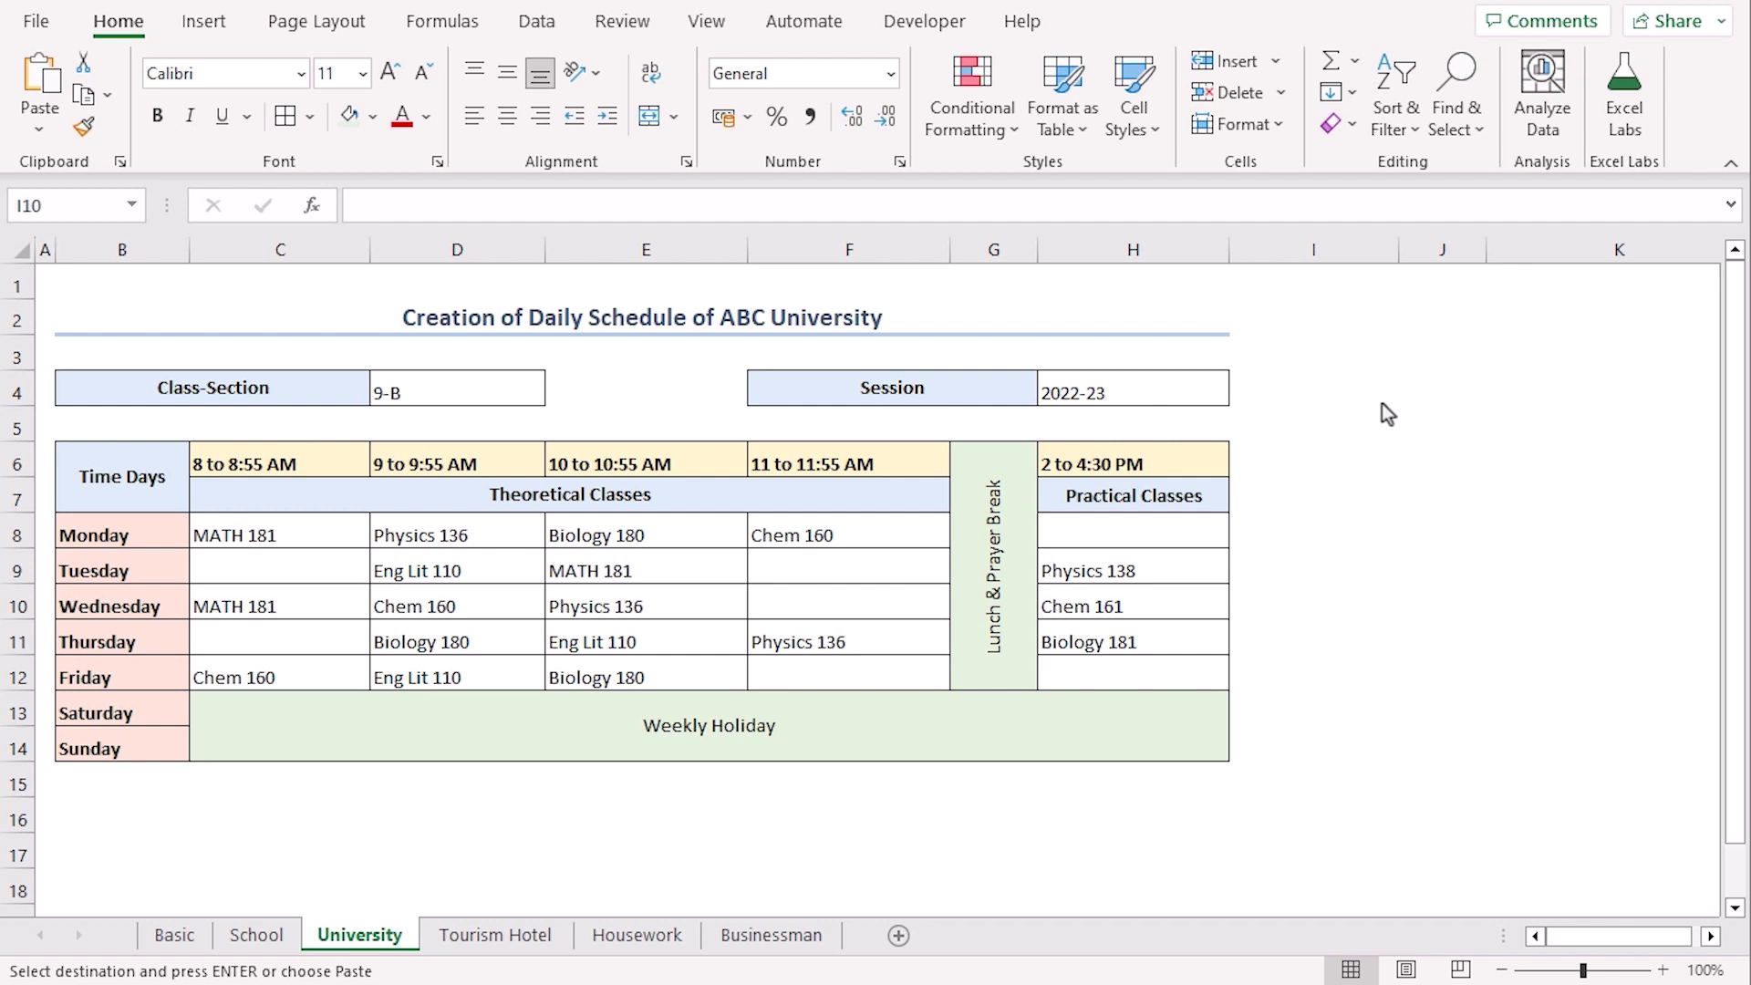
{"action": "left_click", "coordinate": [1482, 526]}
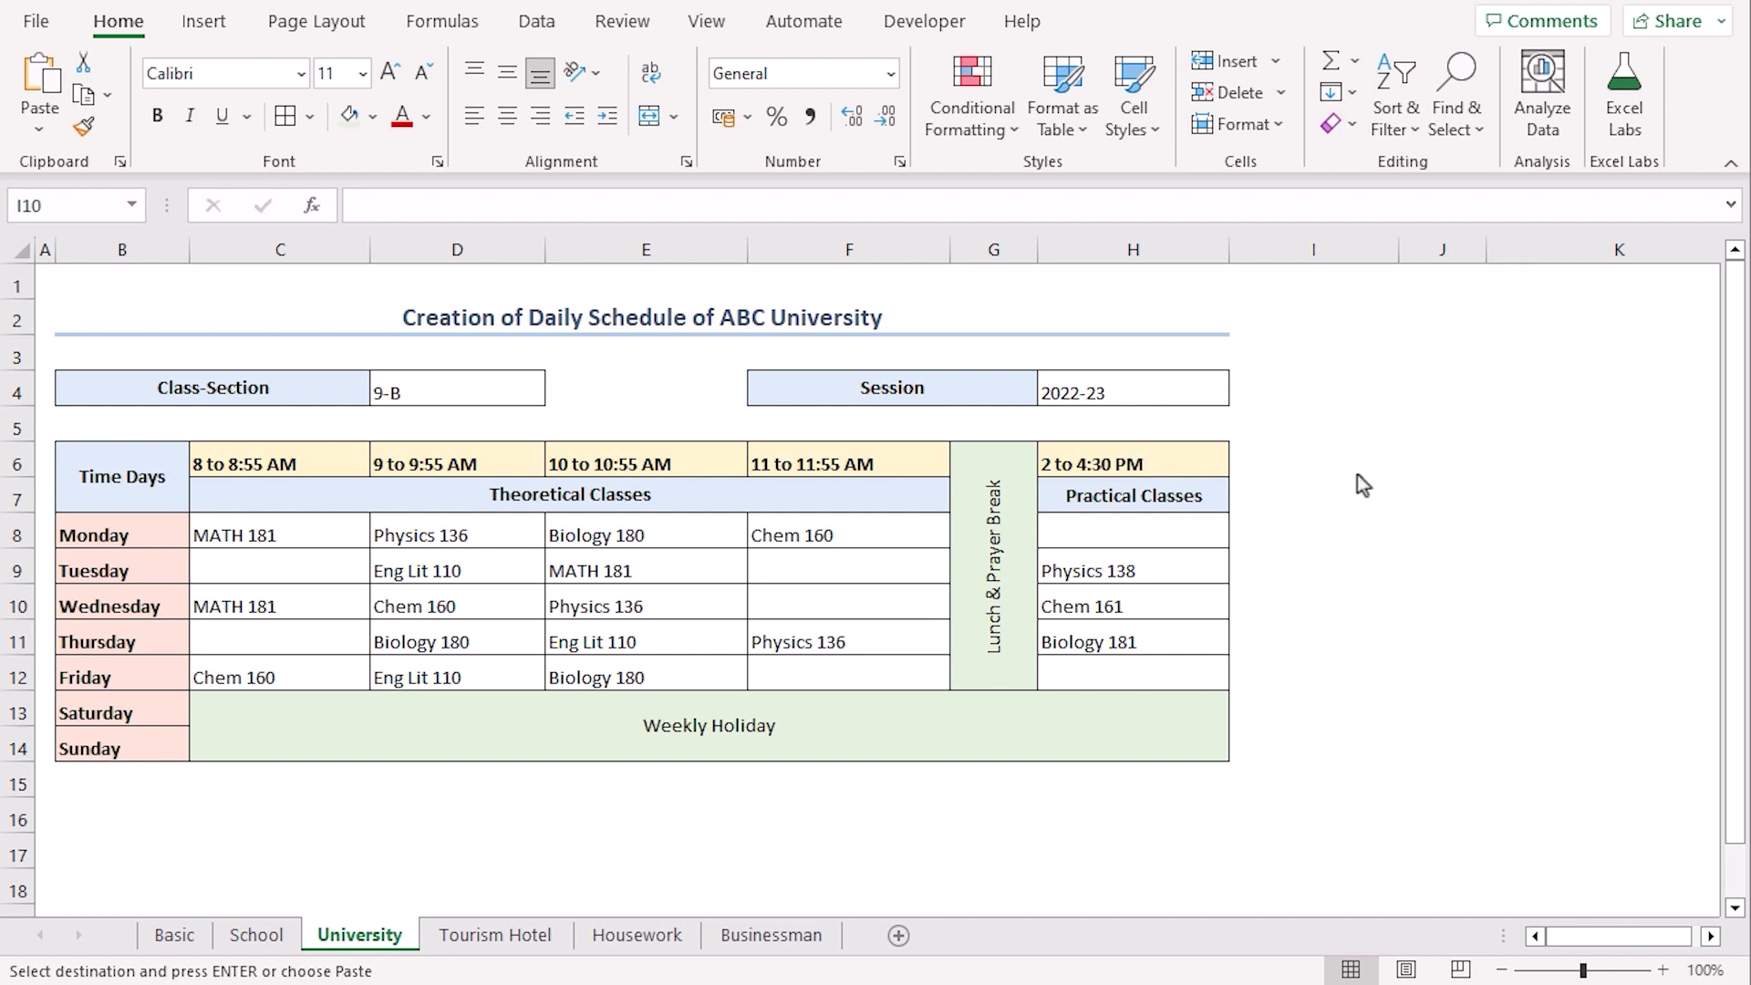
Insert a new row 5 and merge B5:C5 and F5:G5
{"action": "left_click", "coordinate": [13, 426]}
{"action": "right_click", "coordinate": [13, 426]}
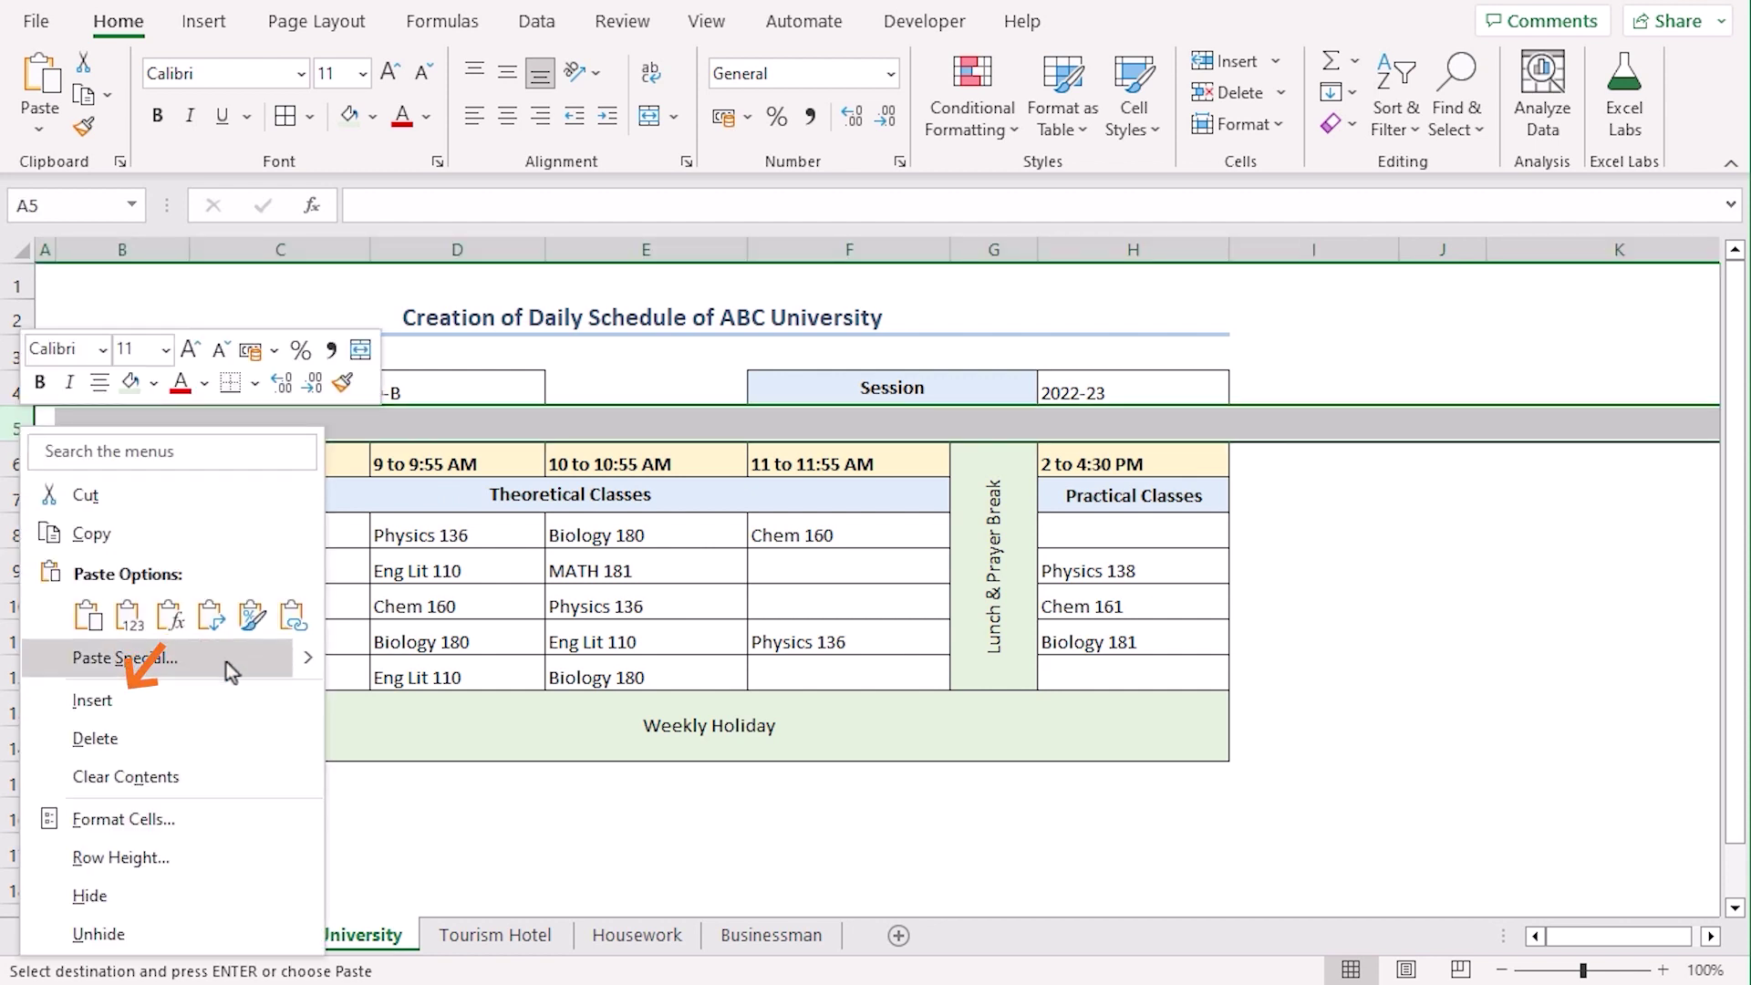
{"action": "left_click", "coordinate": [228, 718]}
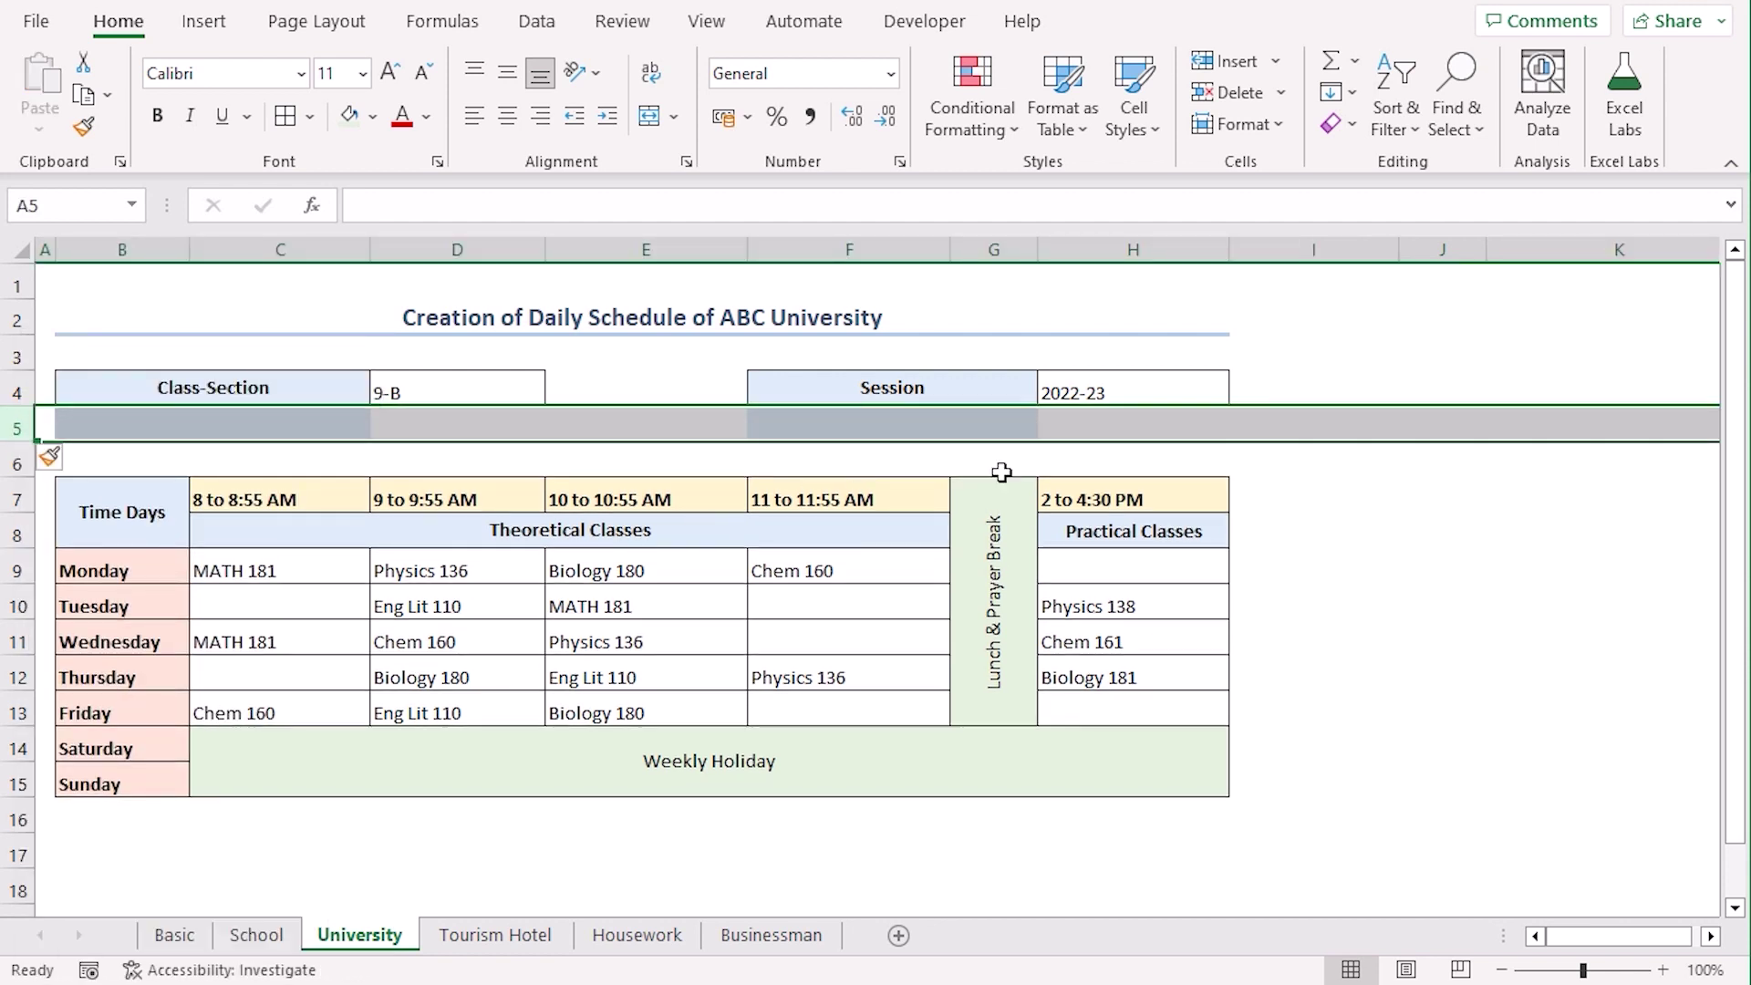
{"action": "left_click", "coordinate": [210, 418]}
{"action": "left_click_drag", "start_coordinate": [114, 426], "coordinate": [278, 421]}
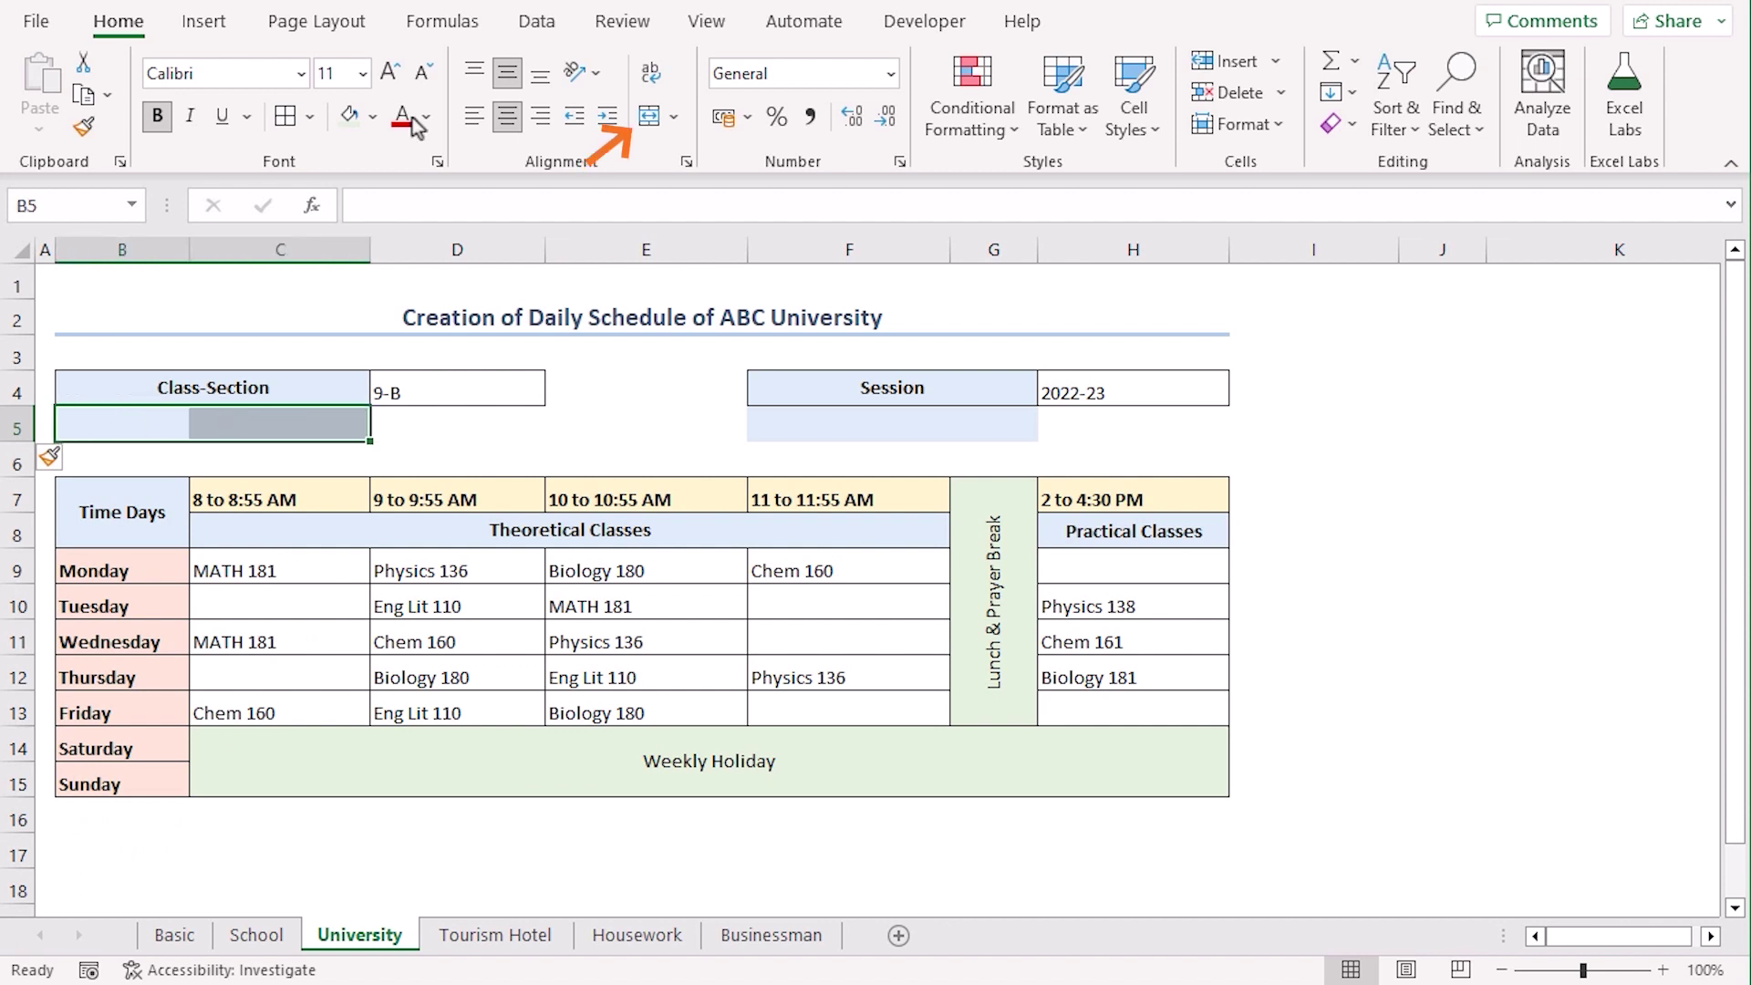
{"action": "left_click", "coordinate": [649, 116]}
{"action": "left_click_drag", "start_coordinate": [799, 429], "coordinate": [994, 424]}
{"action": "left_click", "coordinate": [649, 115]}
Label the merged cells Department and Credit Hours and border B5:D5 and F5:H5
{"action": "left_click", "coordinate": [200, 427]}
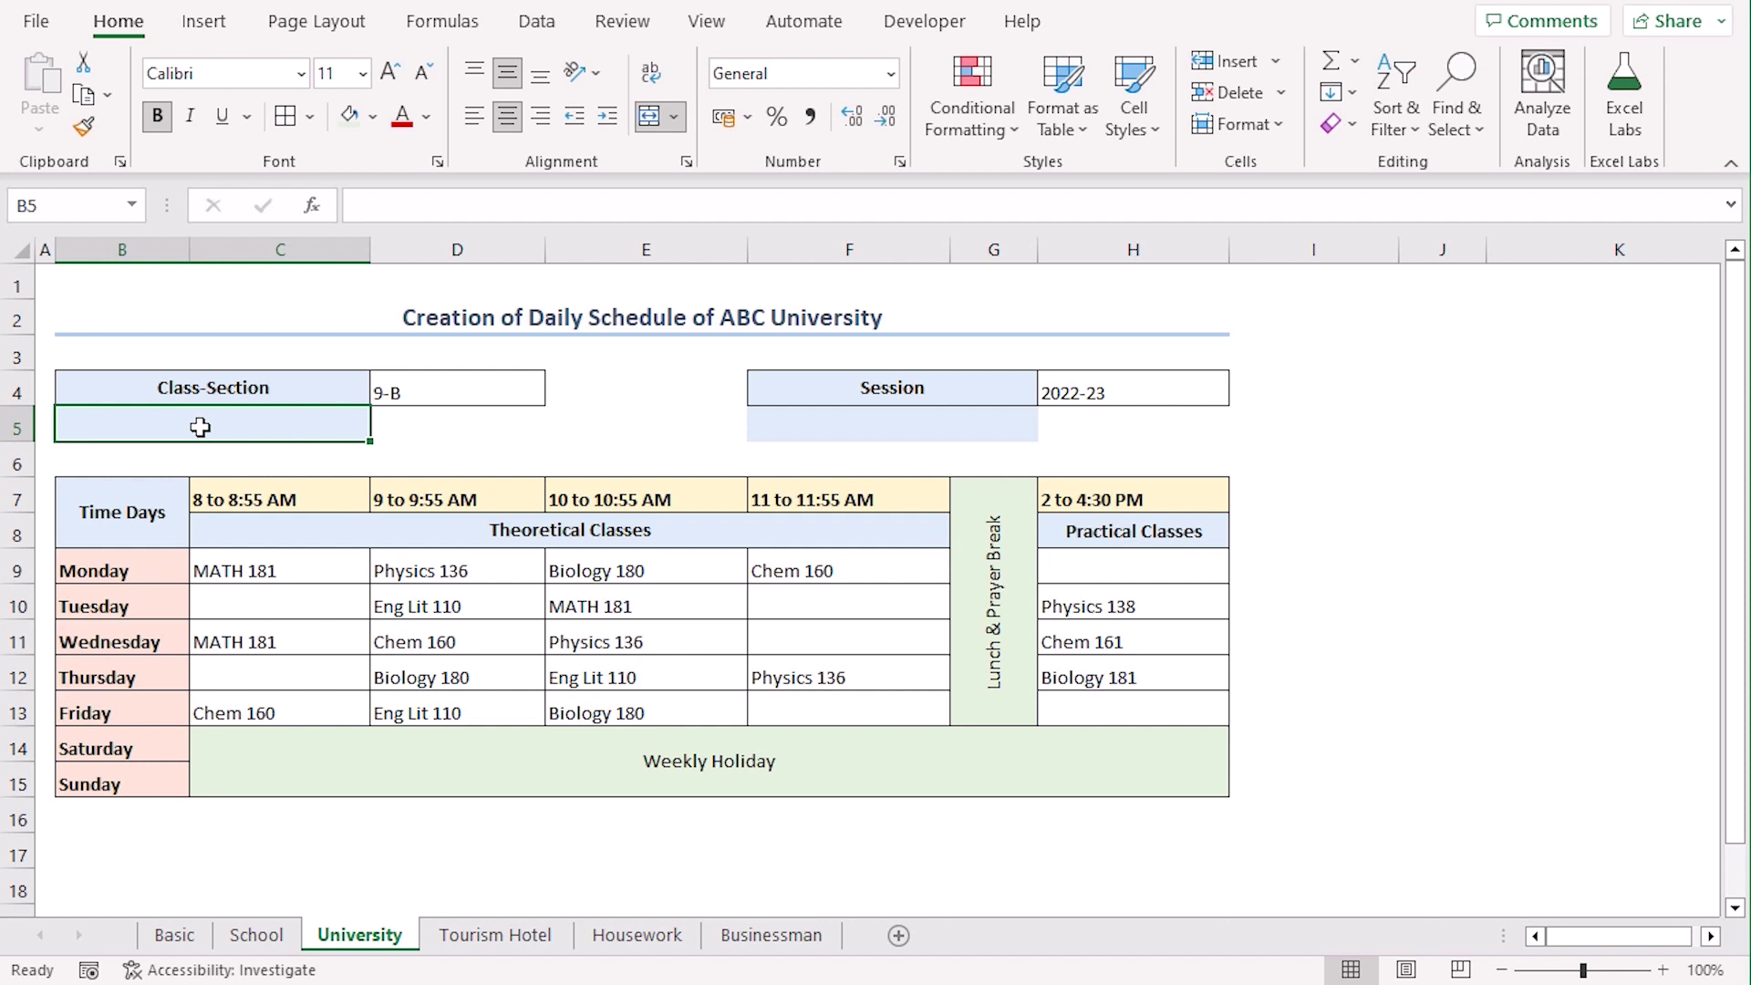
{"action": "type", "text": "Department"}
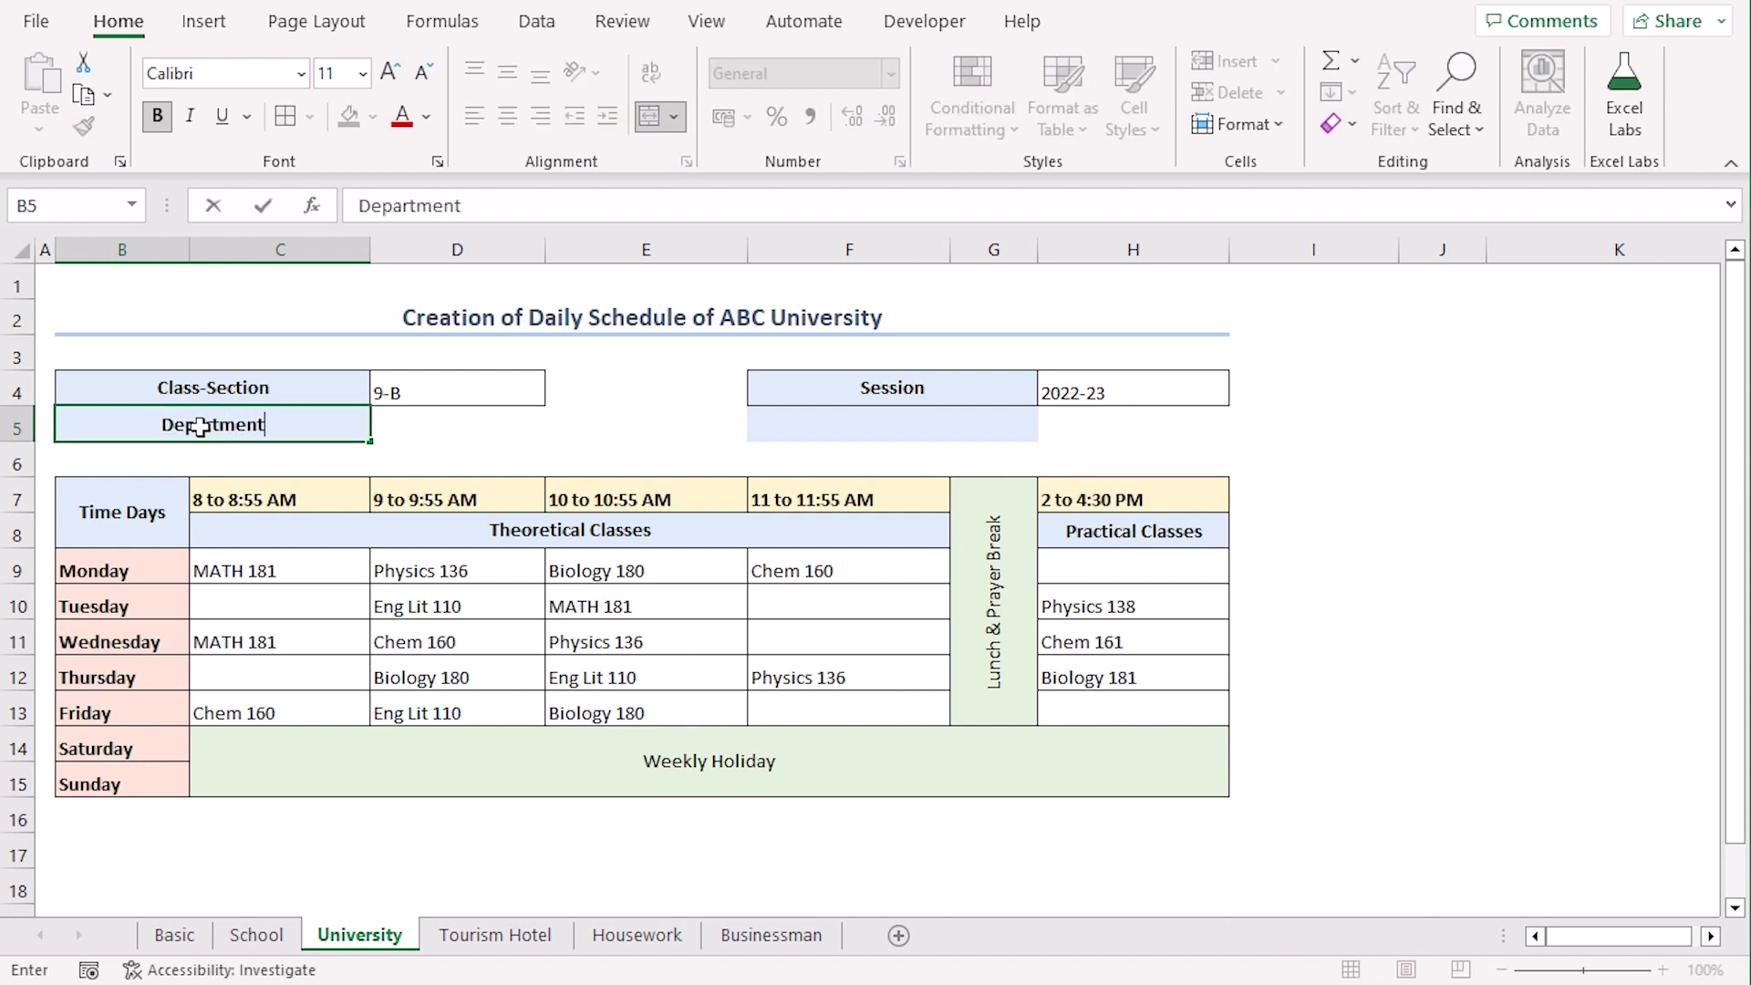
{"action": "key", "text": "Return"}
{"action": "left_click", "coordinate": [803, 423]}
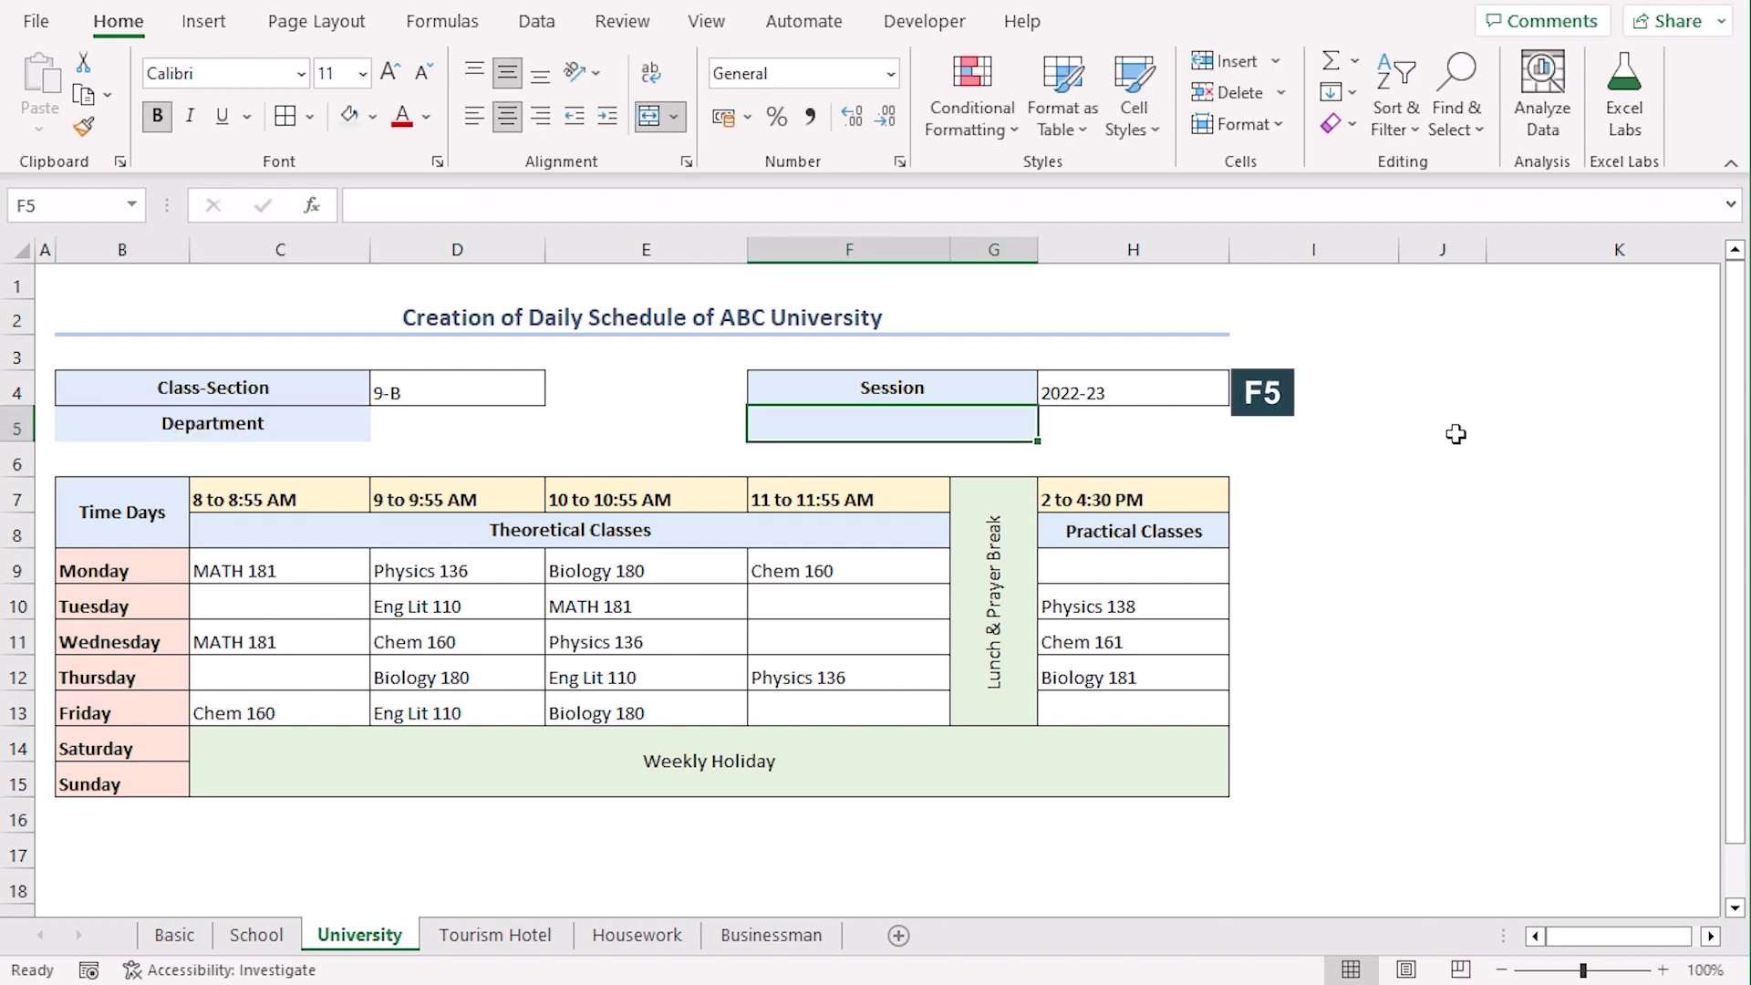
{"action": "type", "text": "Credi"}
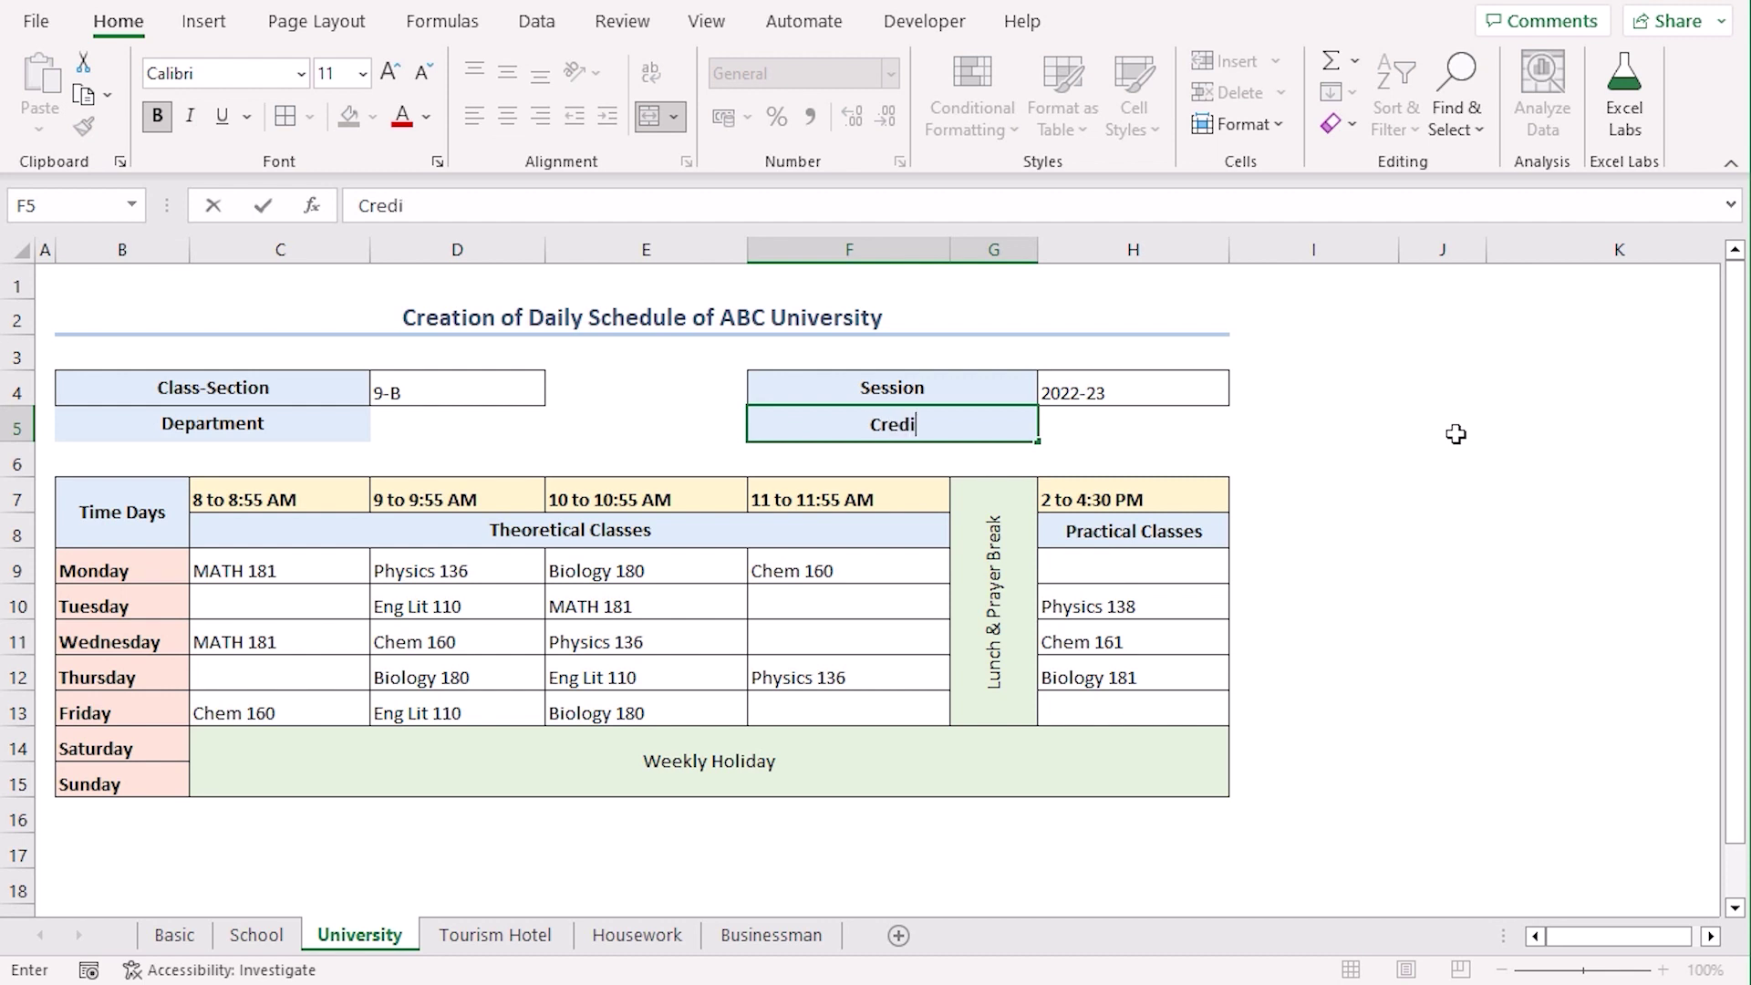
{"action": "type", "text": "t Hours"}
{"action": "left_click_drag", "start_coordinate": [210, 424], "coordinate": [511, 425]}
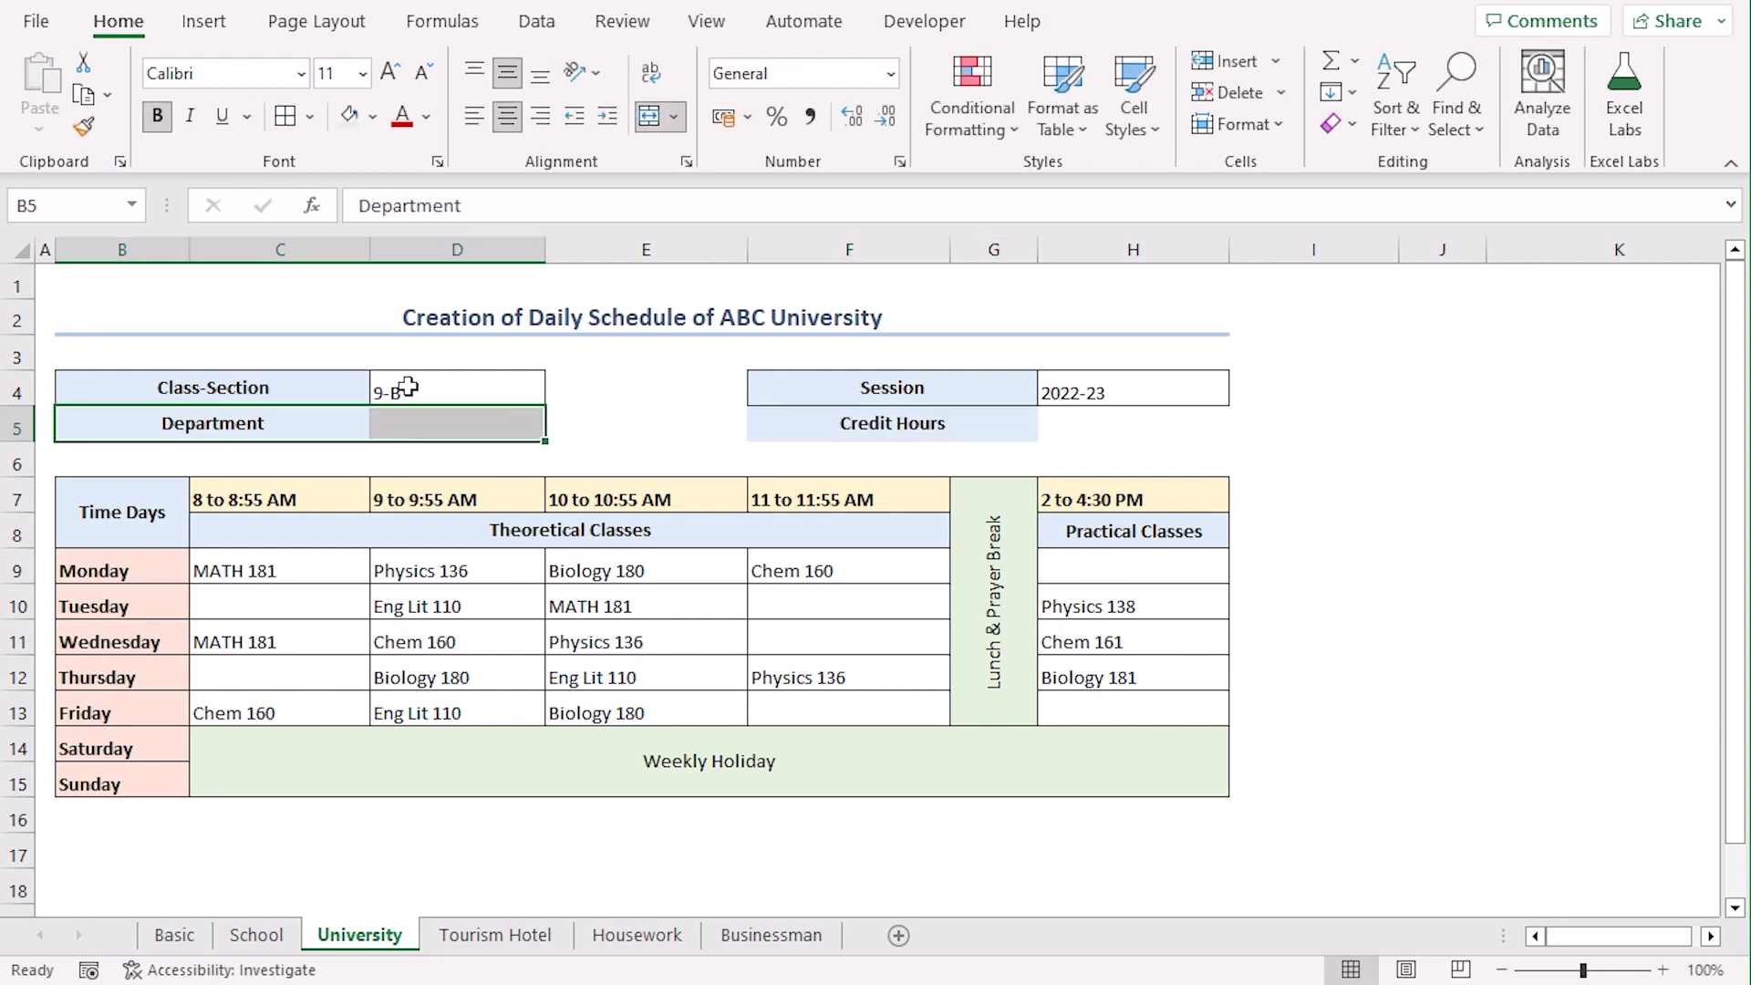
{"action": "left_click_drag", "start_coordinate": [809, 430], "coordinate": [1086, 430]}
{"action": "left_click", "coordinate": [285, 116]}
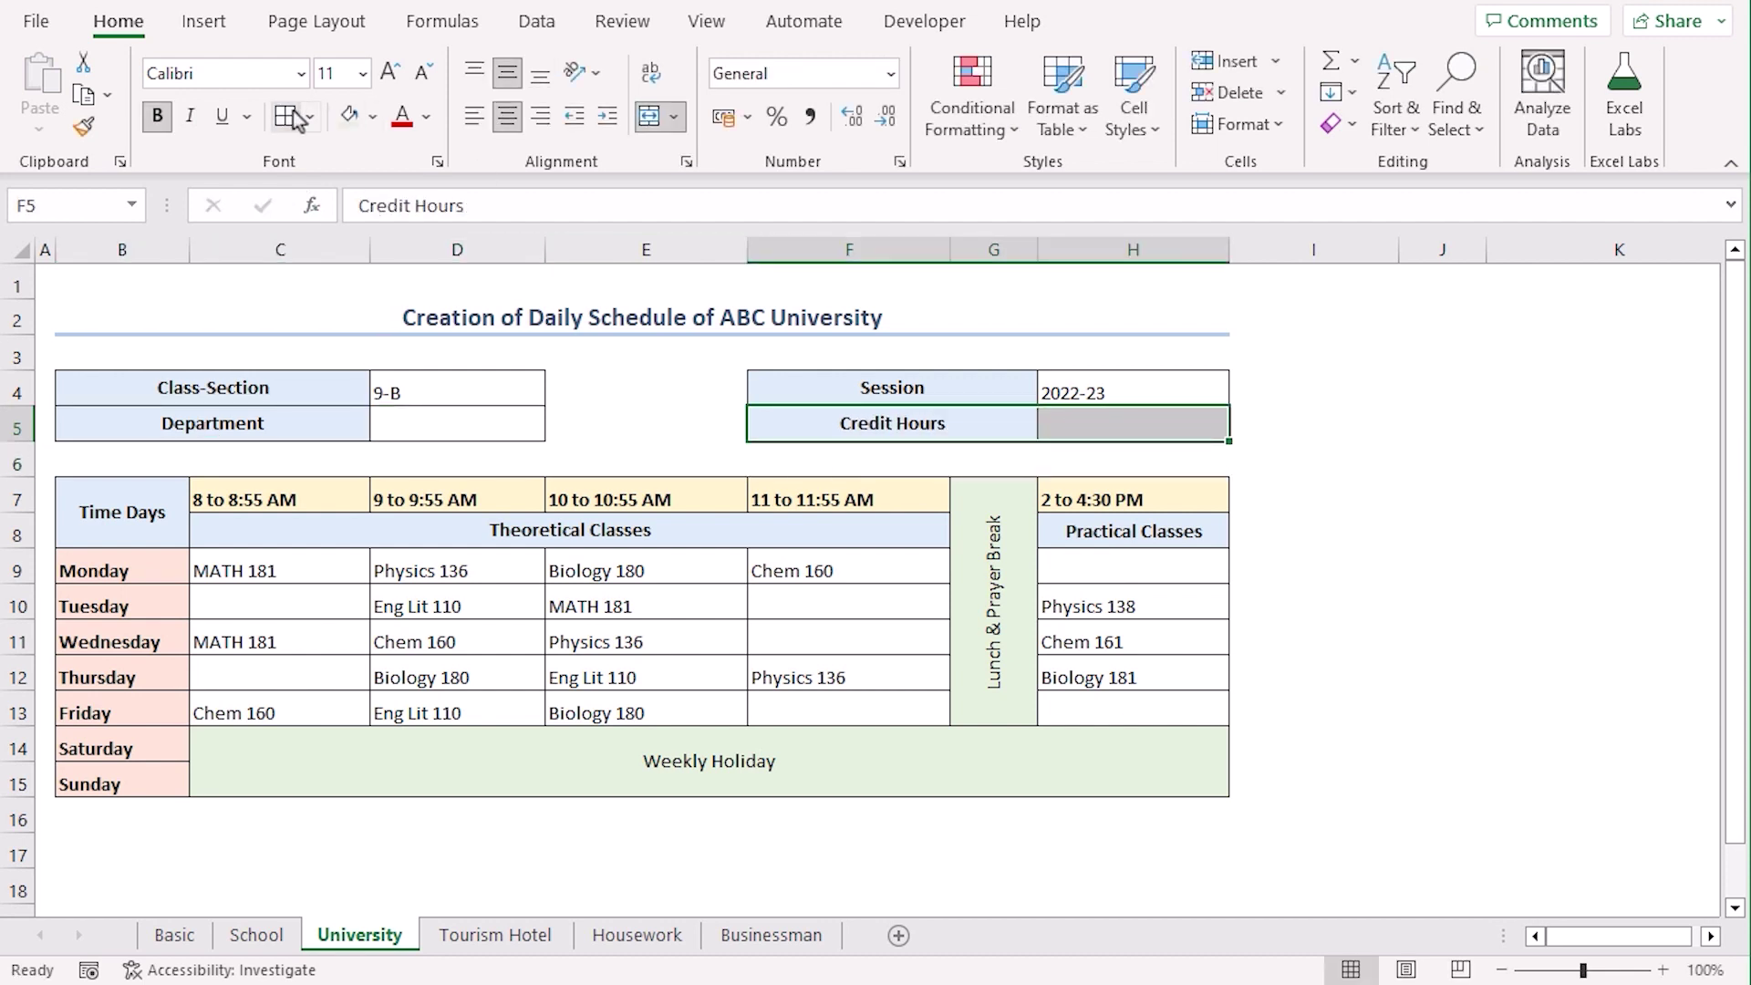
Enter PQR as the department in D5 and 20 as the credit hours in H5
{"action": "left_click", "coordinate": [538, 428]}
{"action": "type", "text": "PQR"}
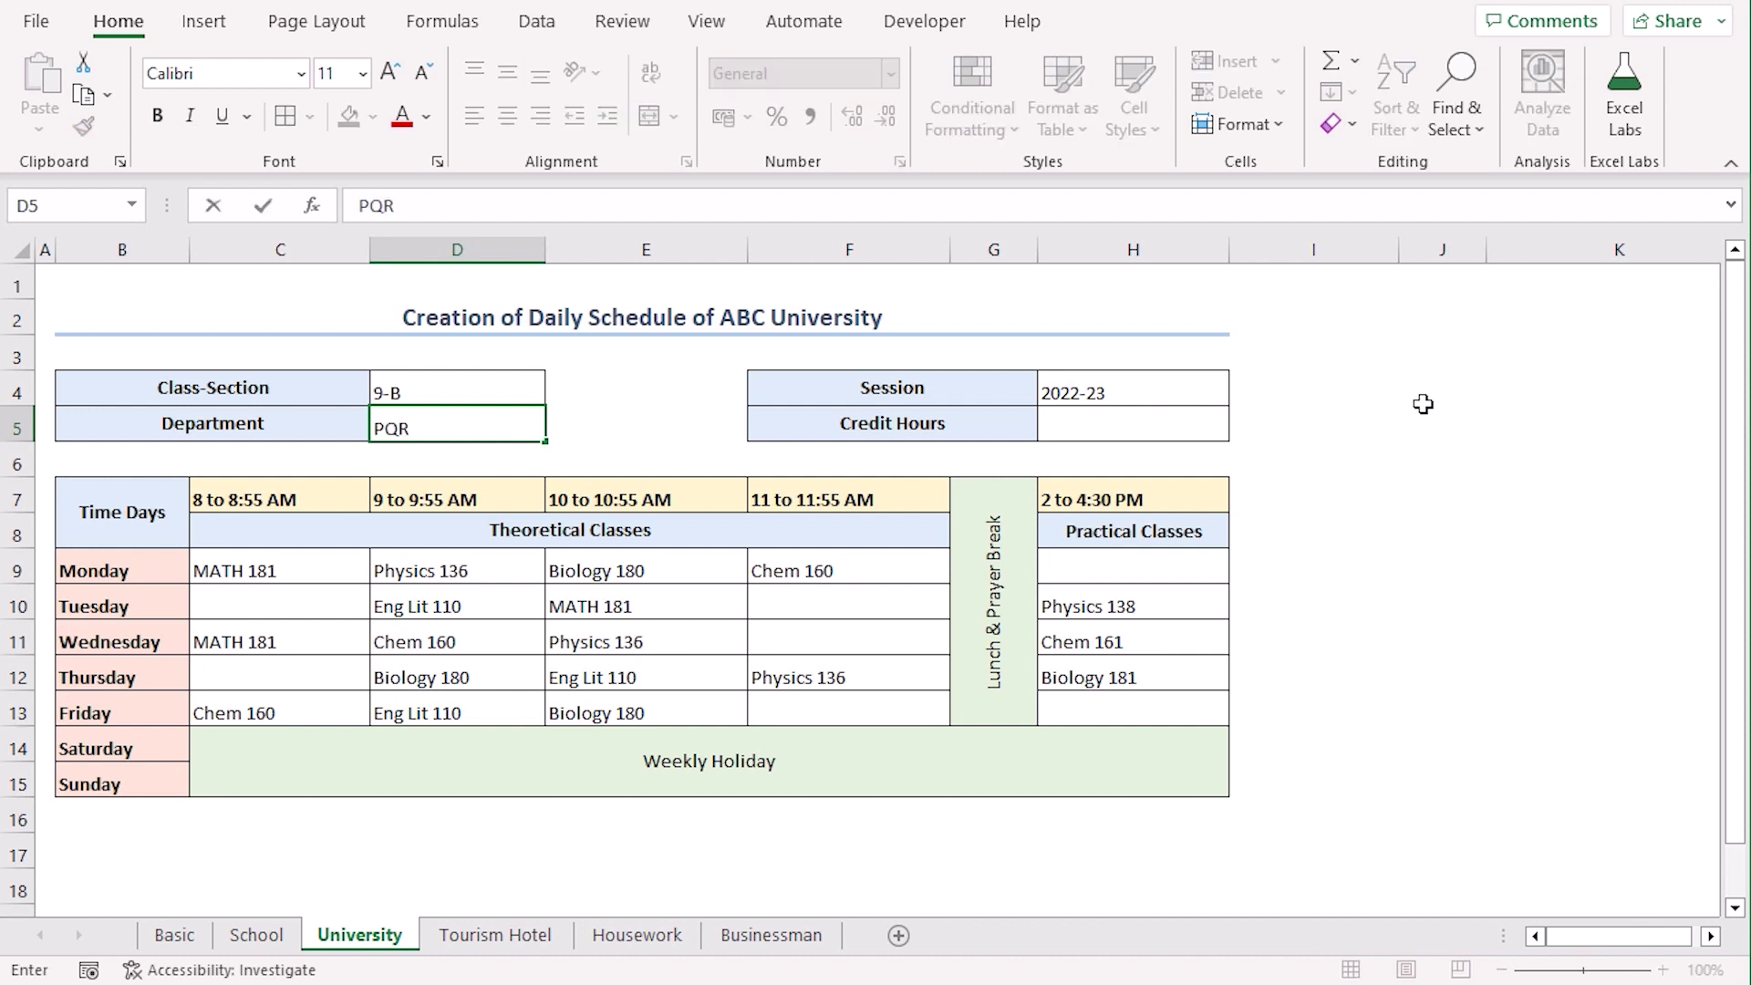
{"action": "key", "text": "Return"}
{"action": "left_click", "coordinate": [1114, 421]}
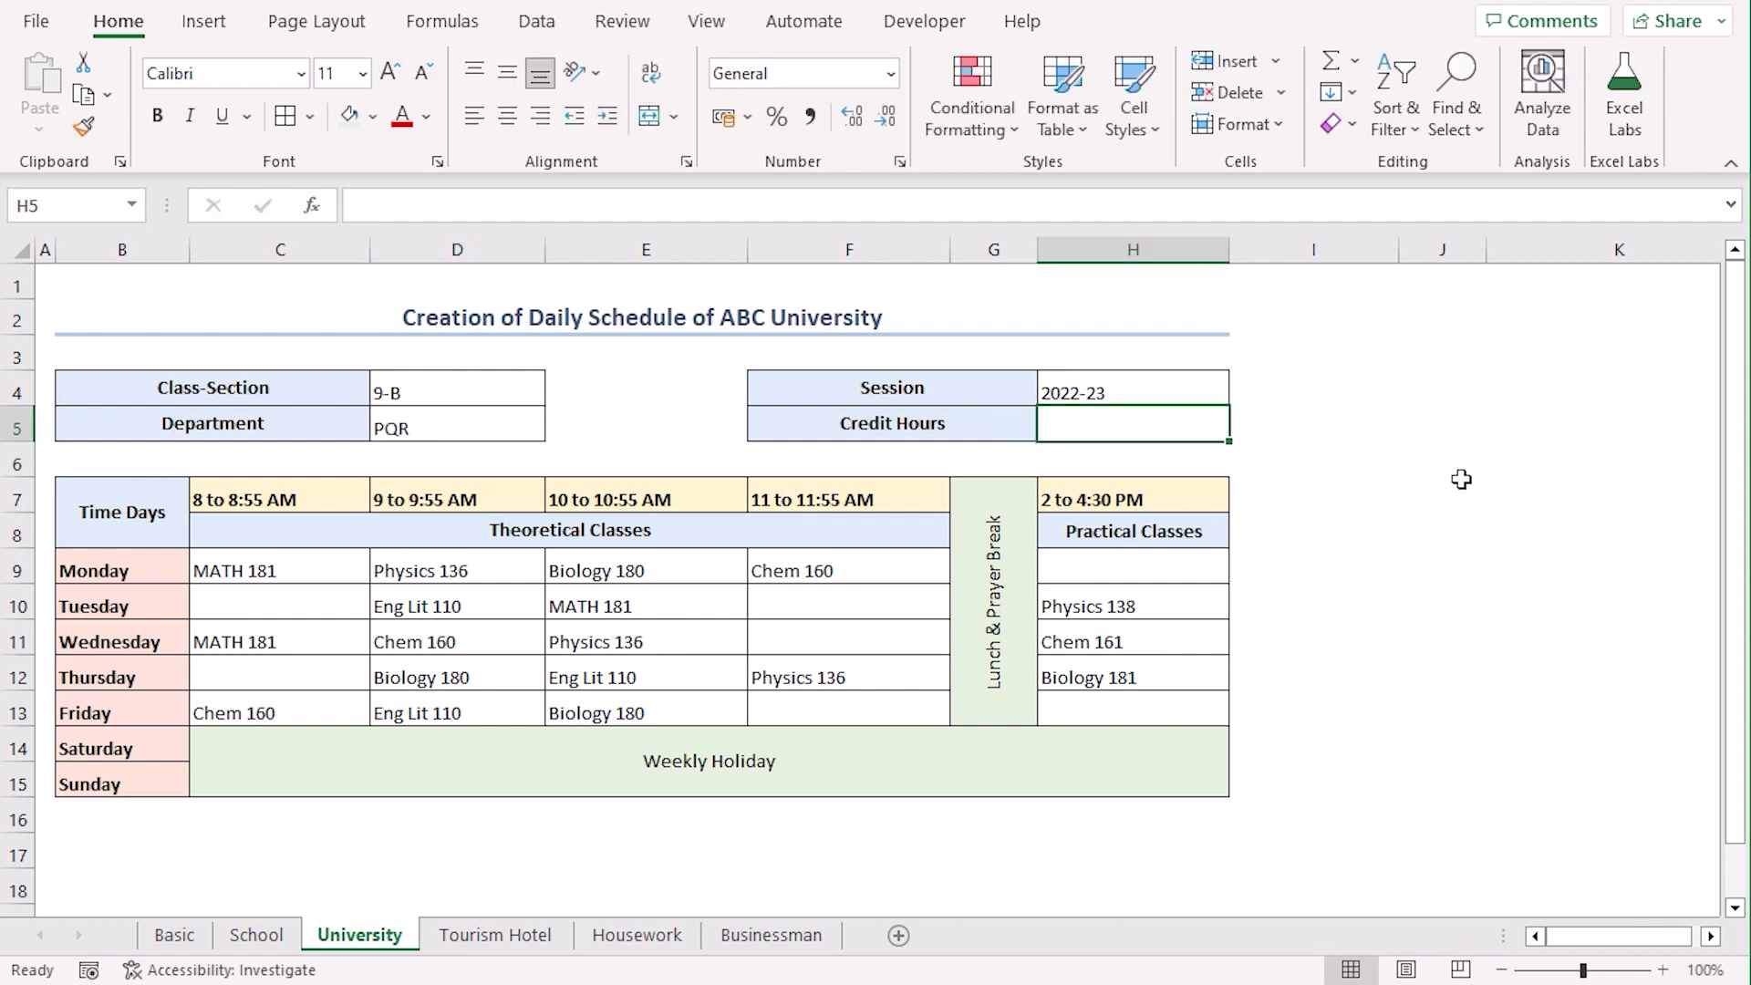
{"action": "type", "text": "20"}
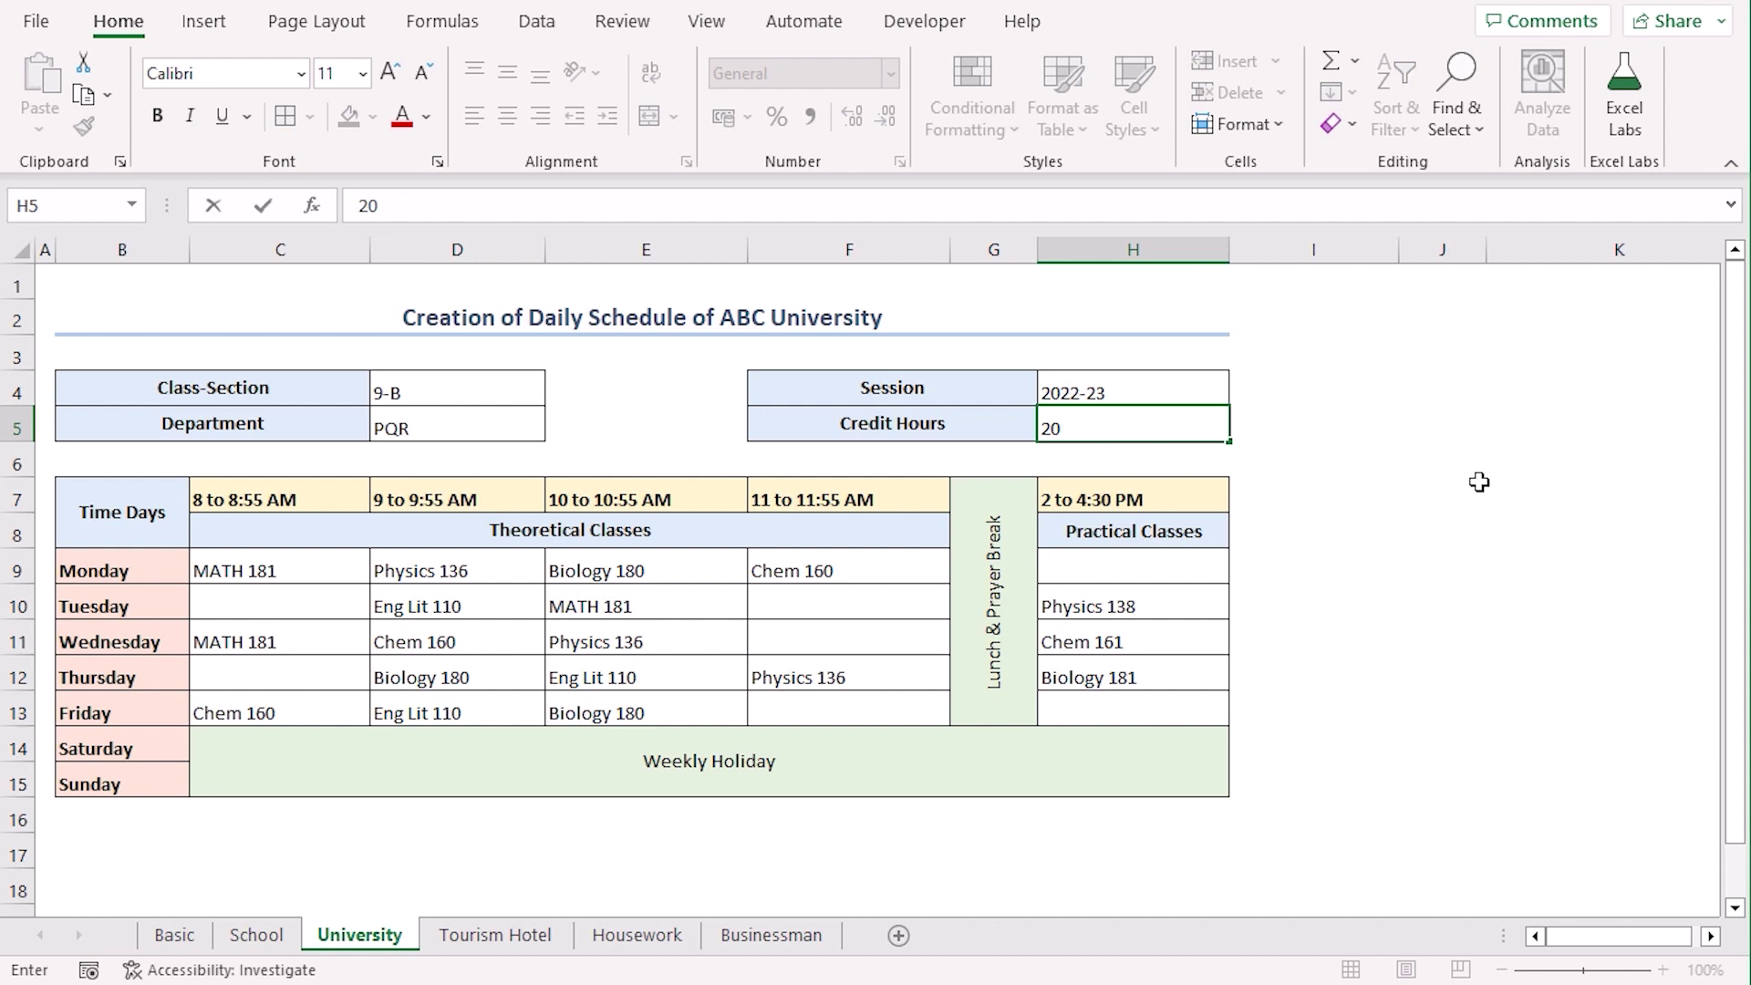
{"action": "key", "text": "Return"}
Rename the B4 label to Level-Term/Semester and set D4 to 5th
{"action": "left_click", "coordinate": [299, 387]}
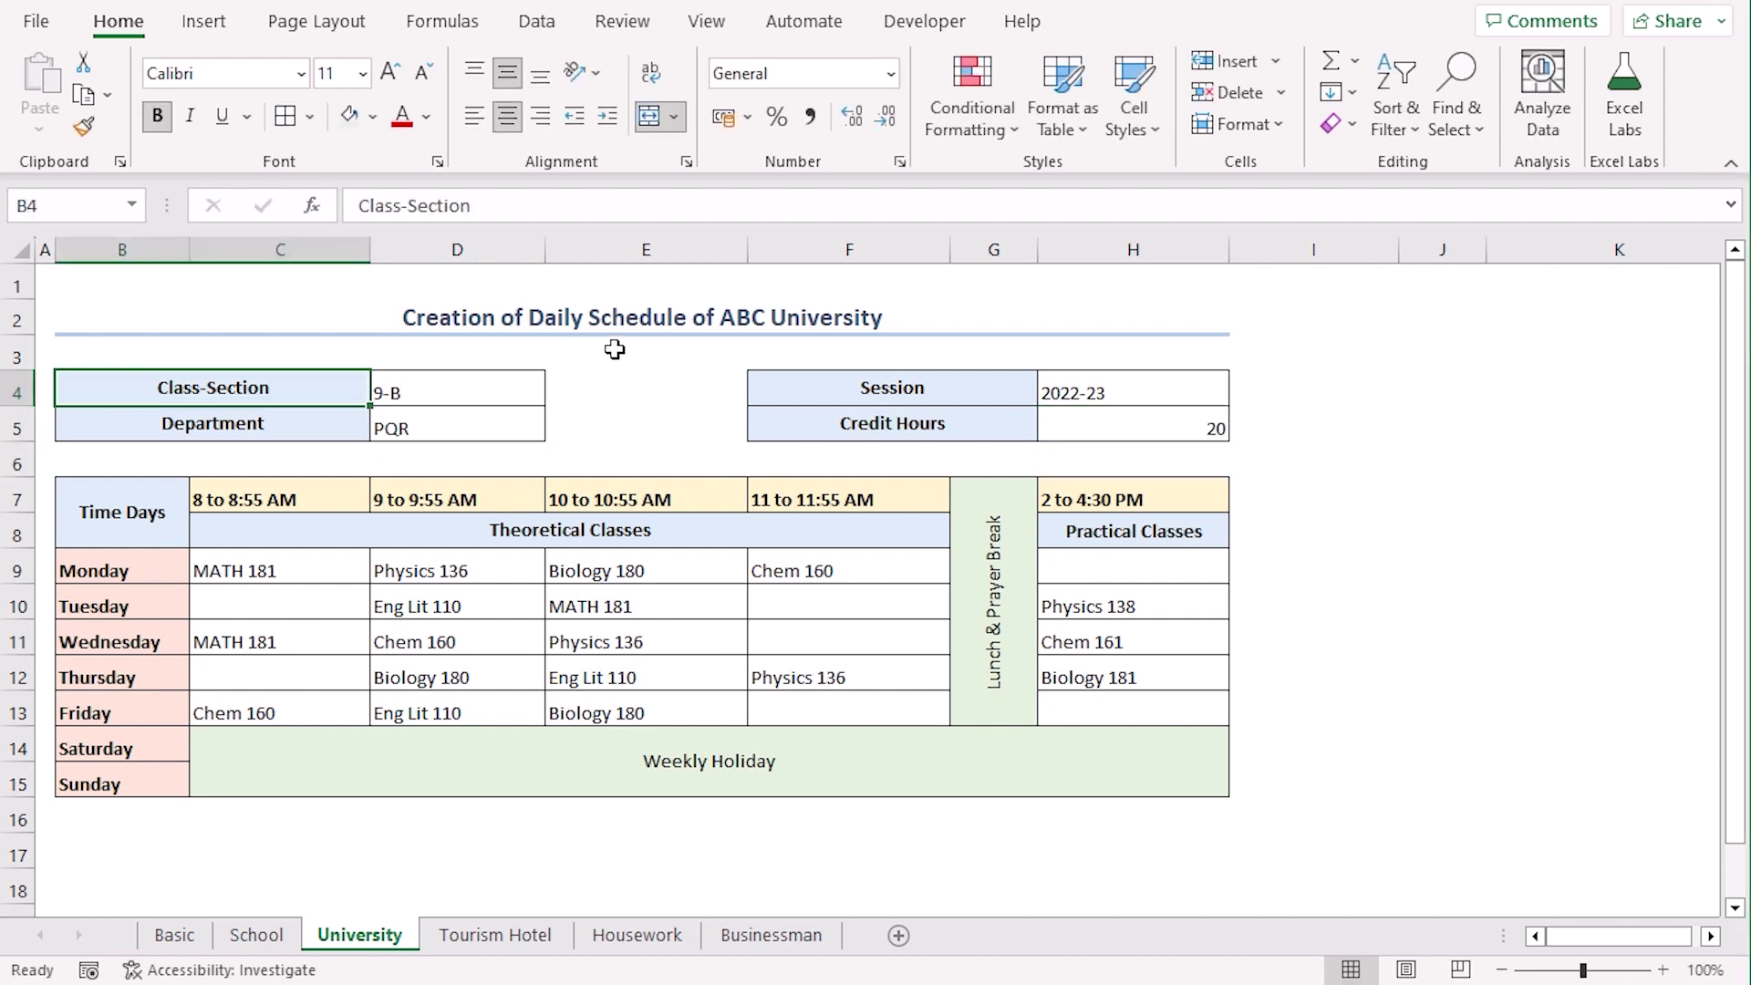
{"action": "type", "text": "Lev"}
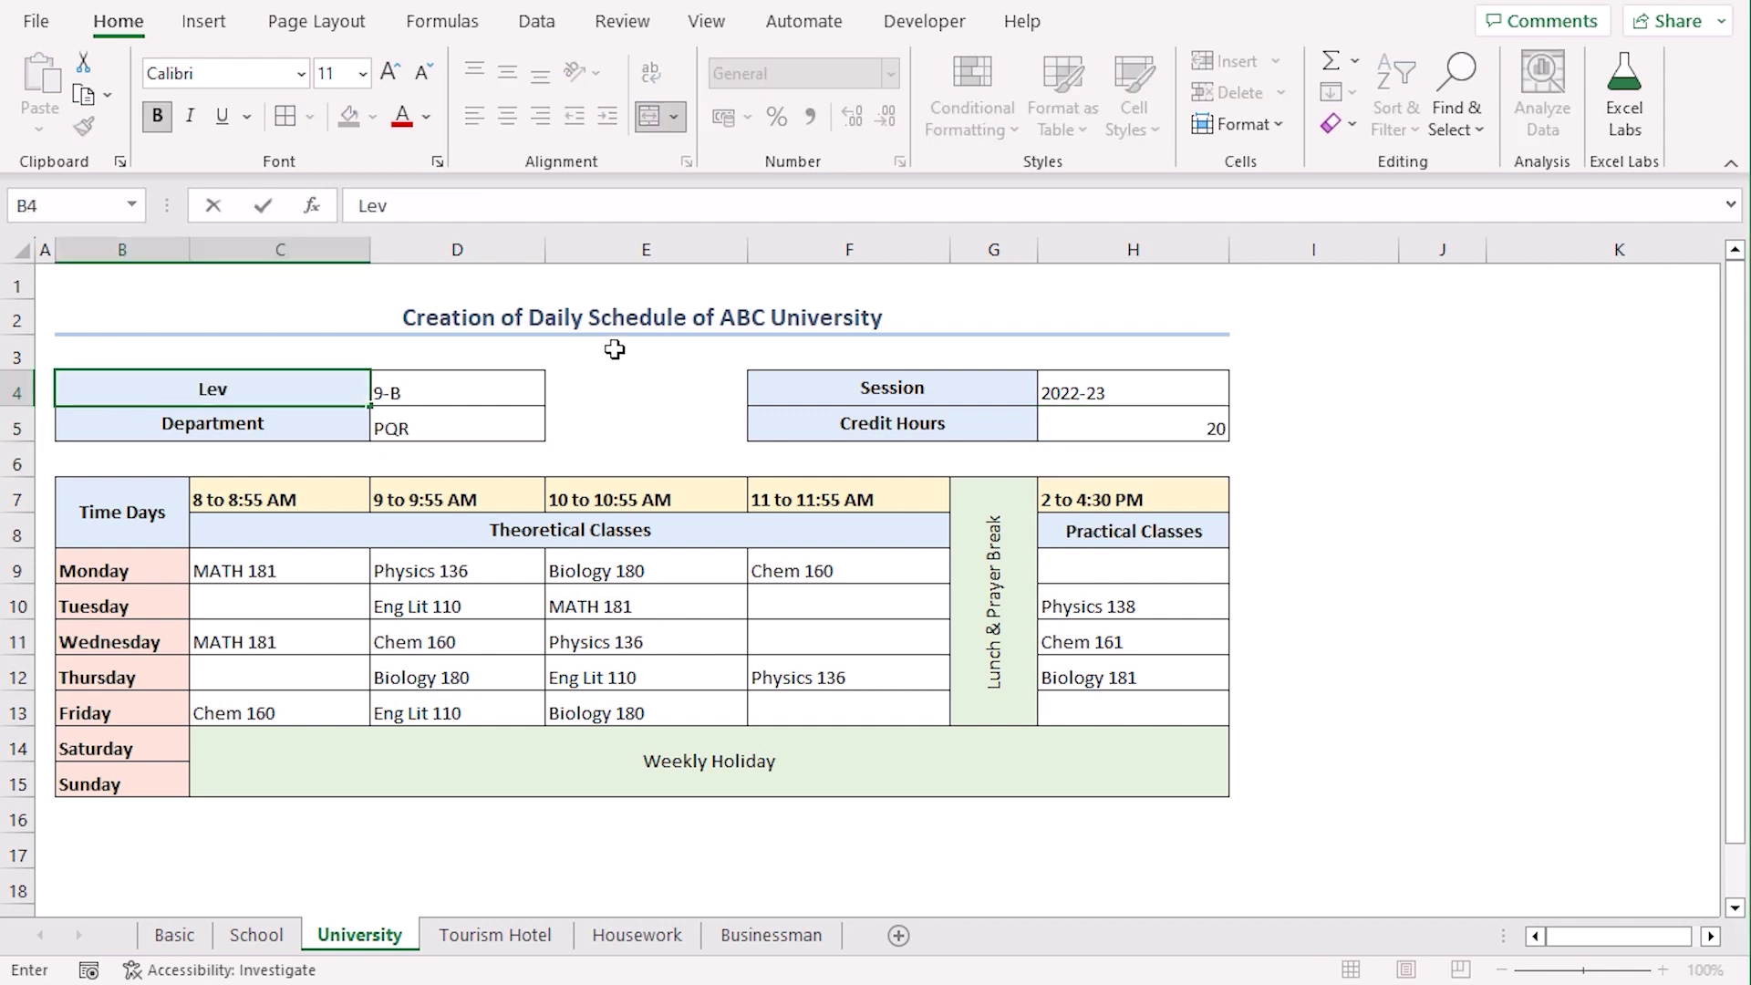
{"action": "type", "text": "el-Term/"}
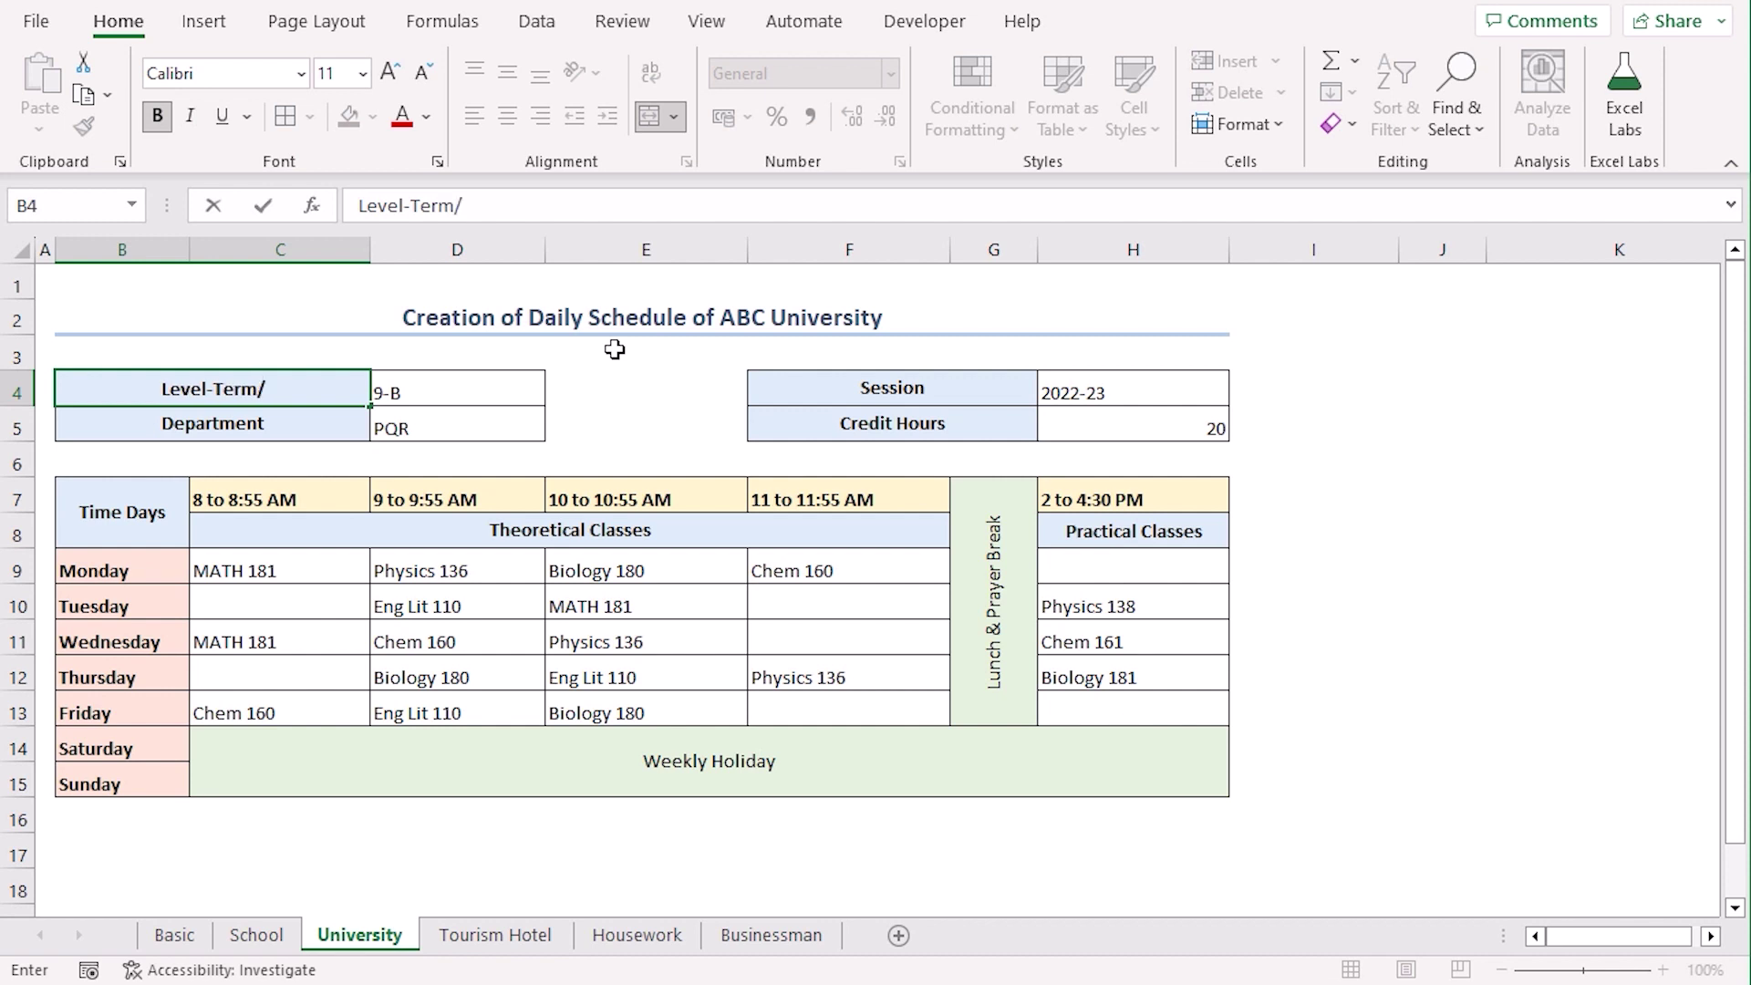
{"action": "type", "text": "Semester"}
{"action": "key", "text": "Return"}
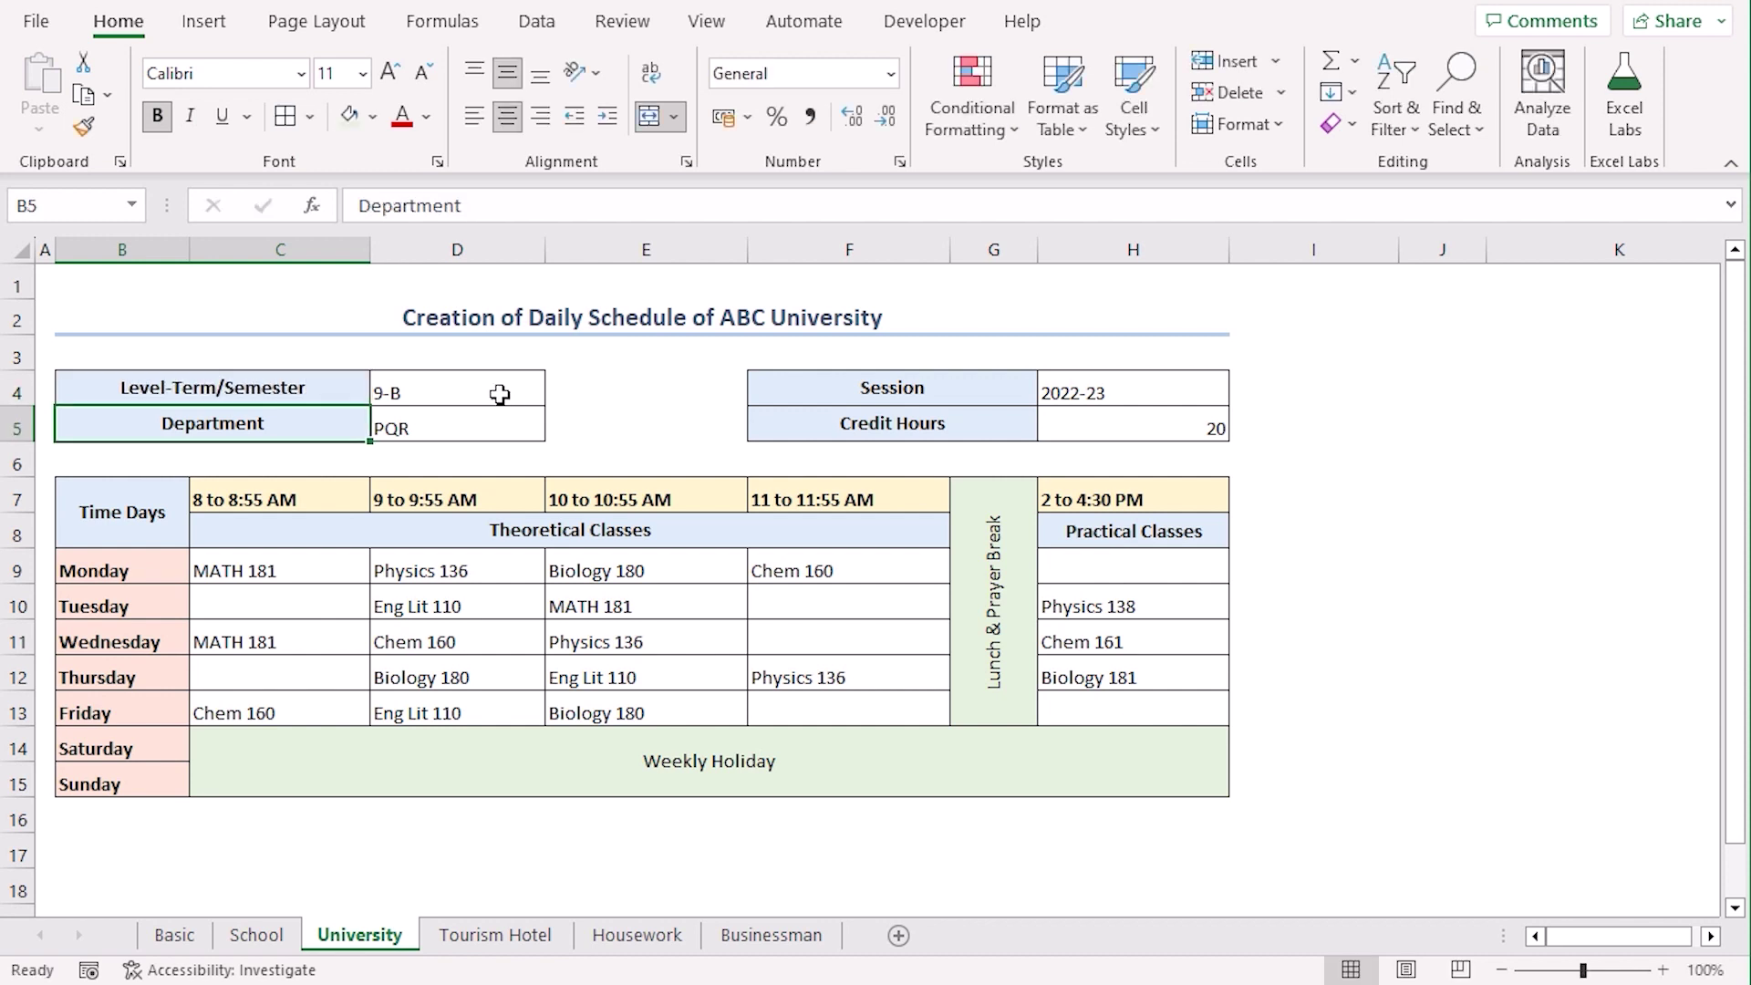
{"action": "left_click", "coordinate": [498, 394]}
{"action": "type", "text": "5th"}
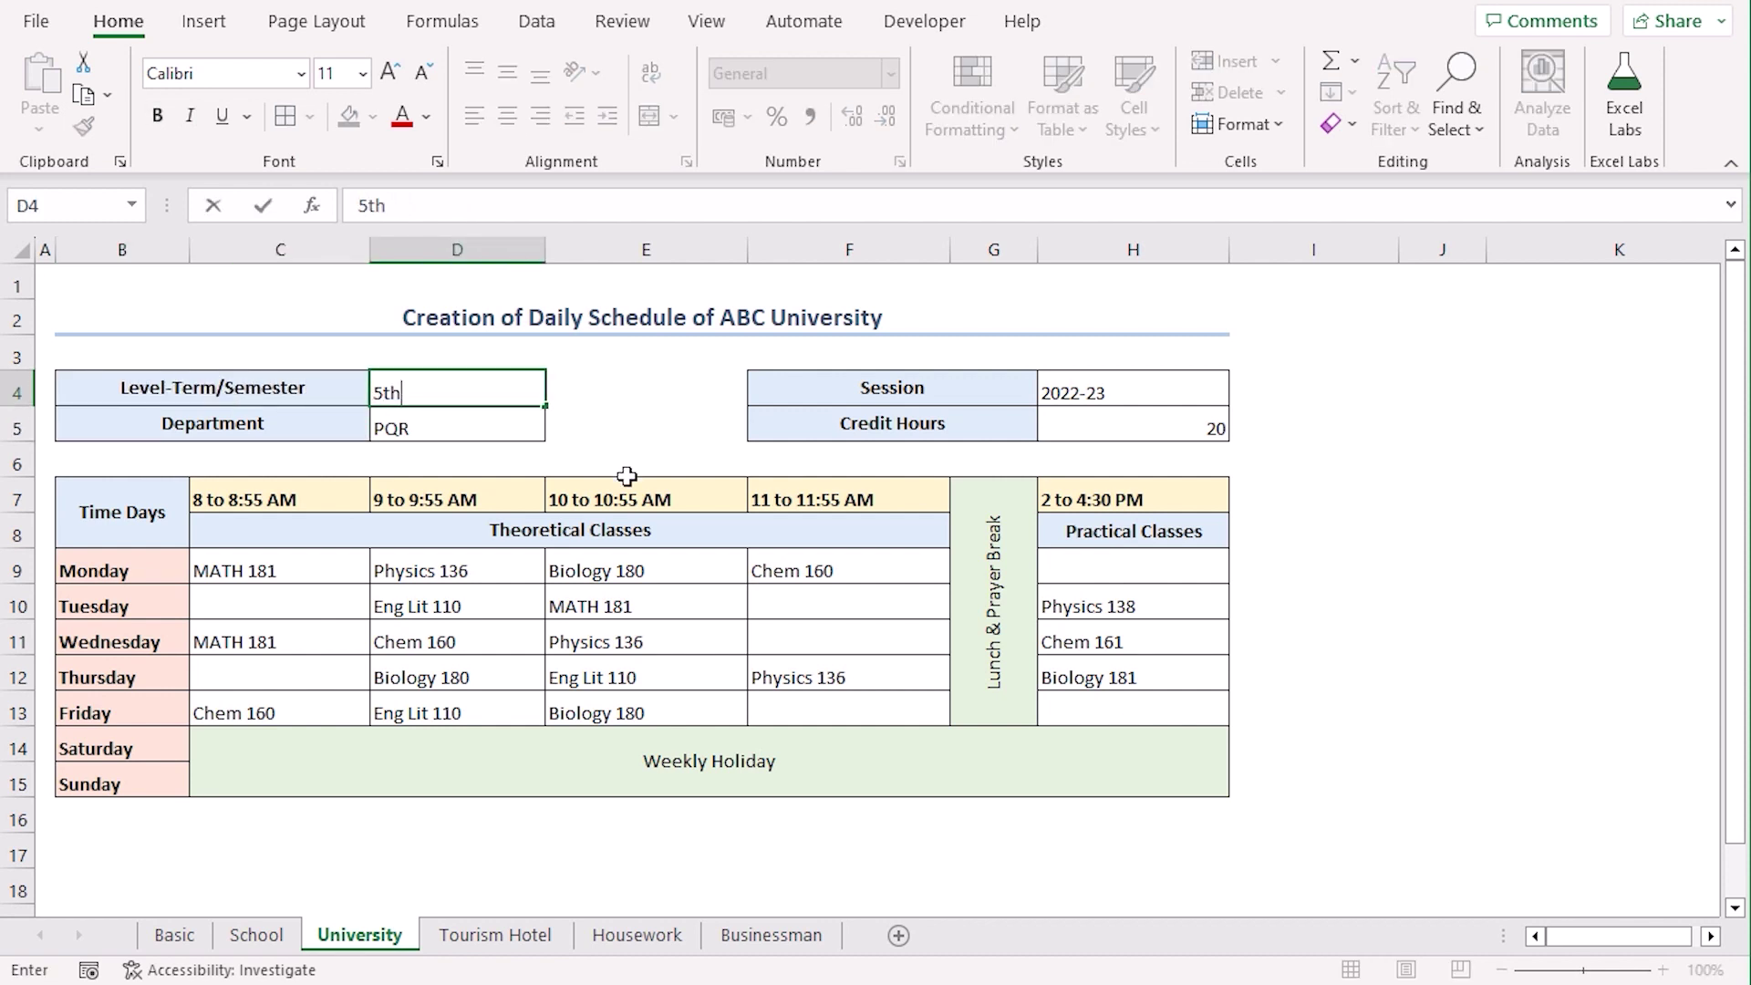
{"action": "key", "text": "Return"}
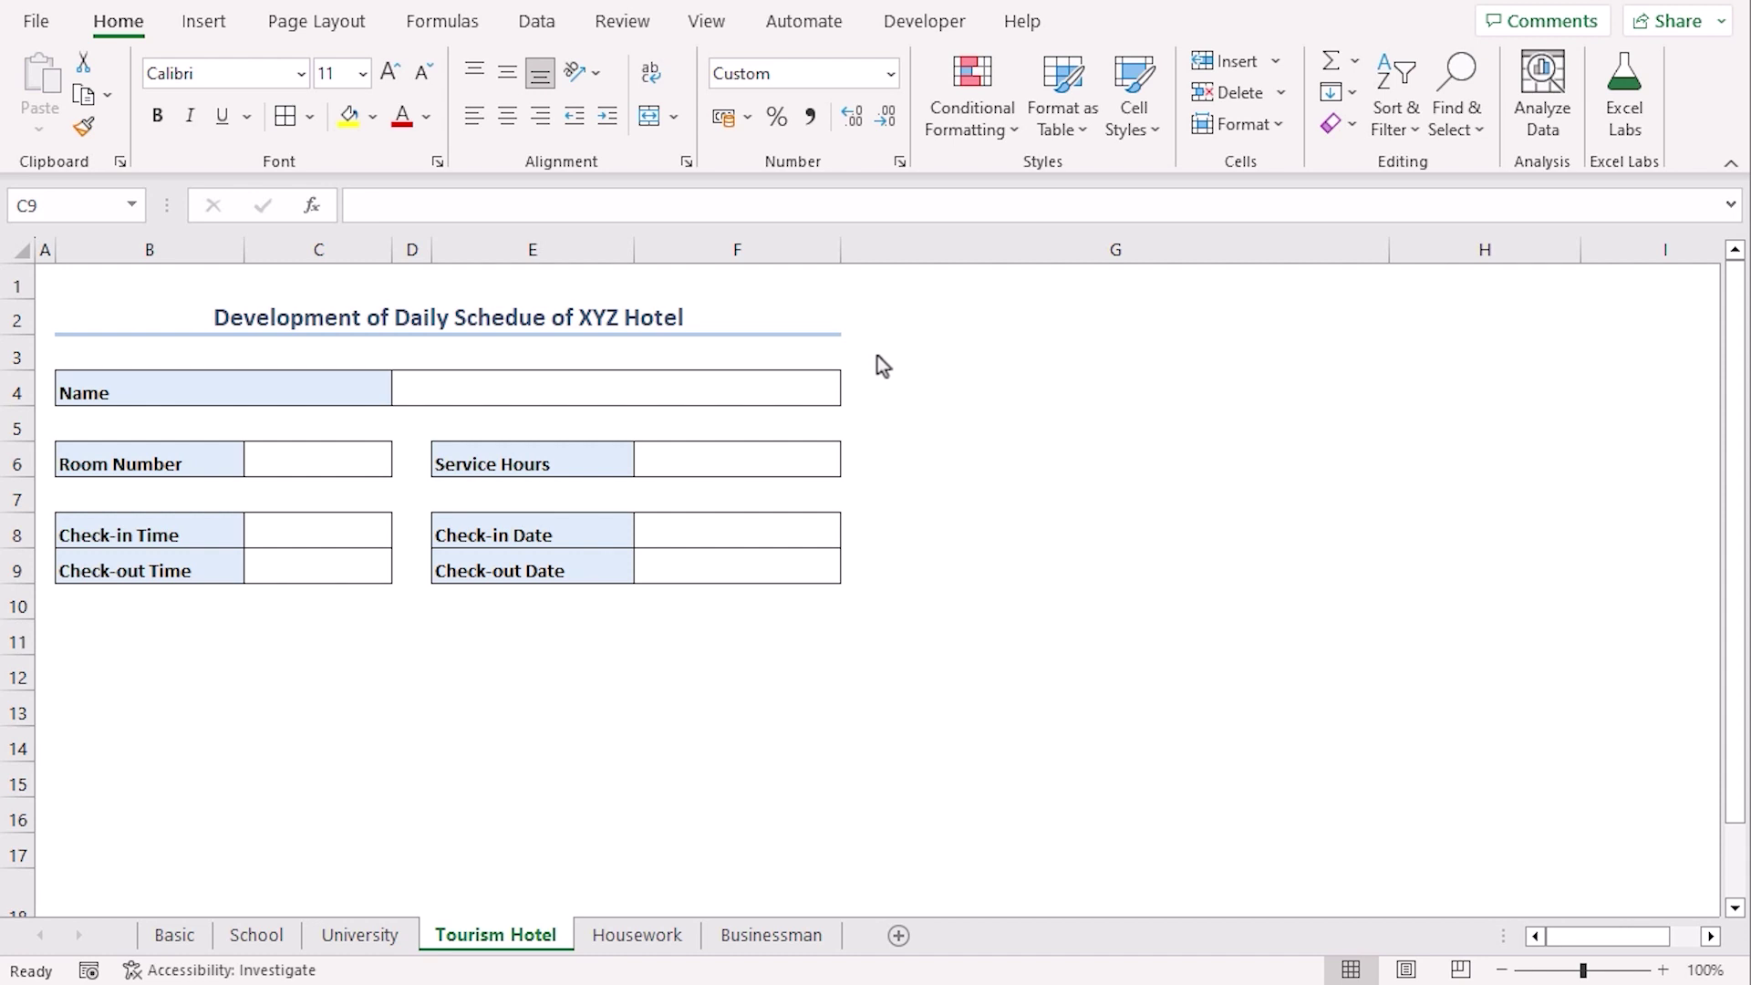
Fill in the guest's name, room number 523 and service hours '24/7(As Your Demand)'
{"action": "left_click", "coordinate": [631, 388]}
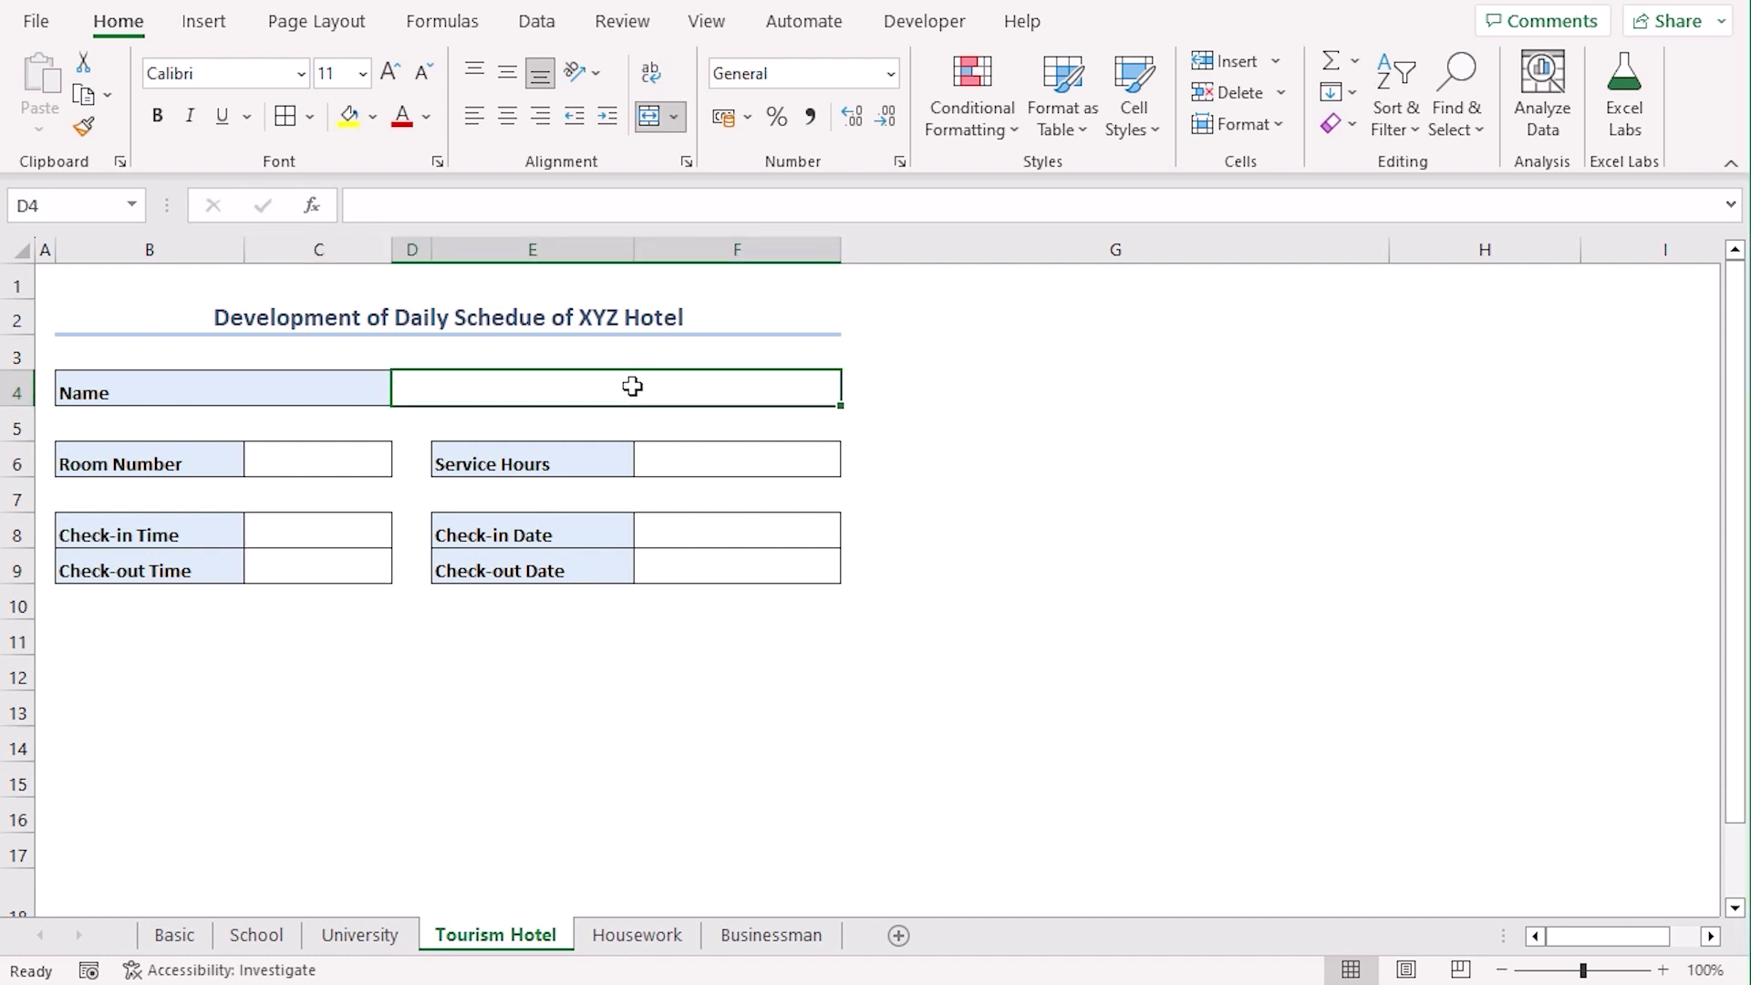
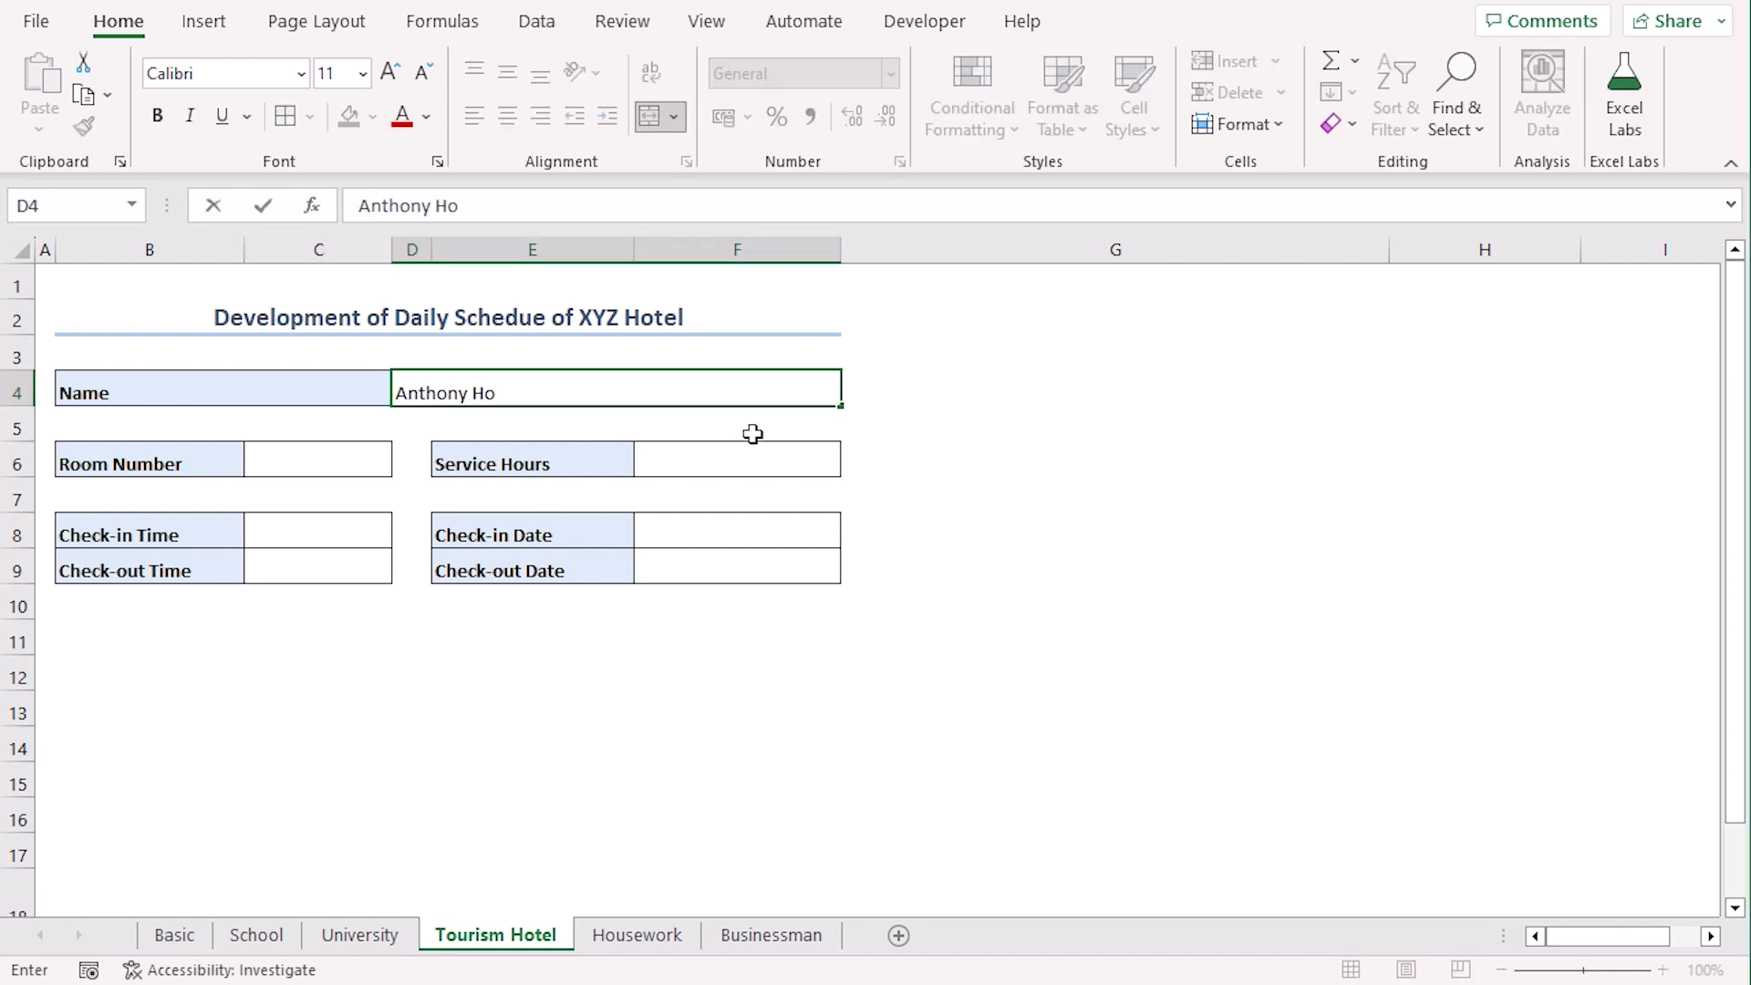
{"action": "left_click", "coordinate": [383, 459]}
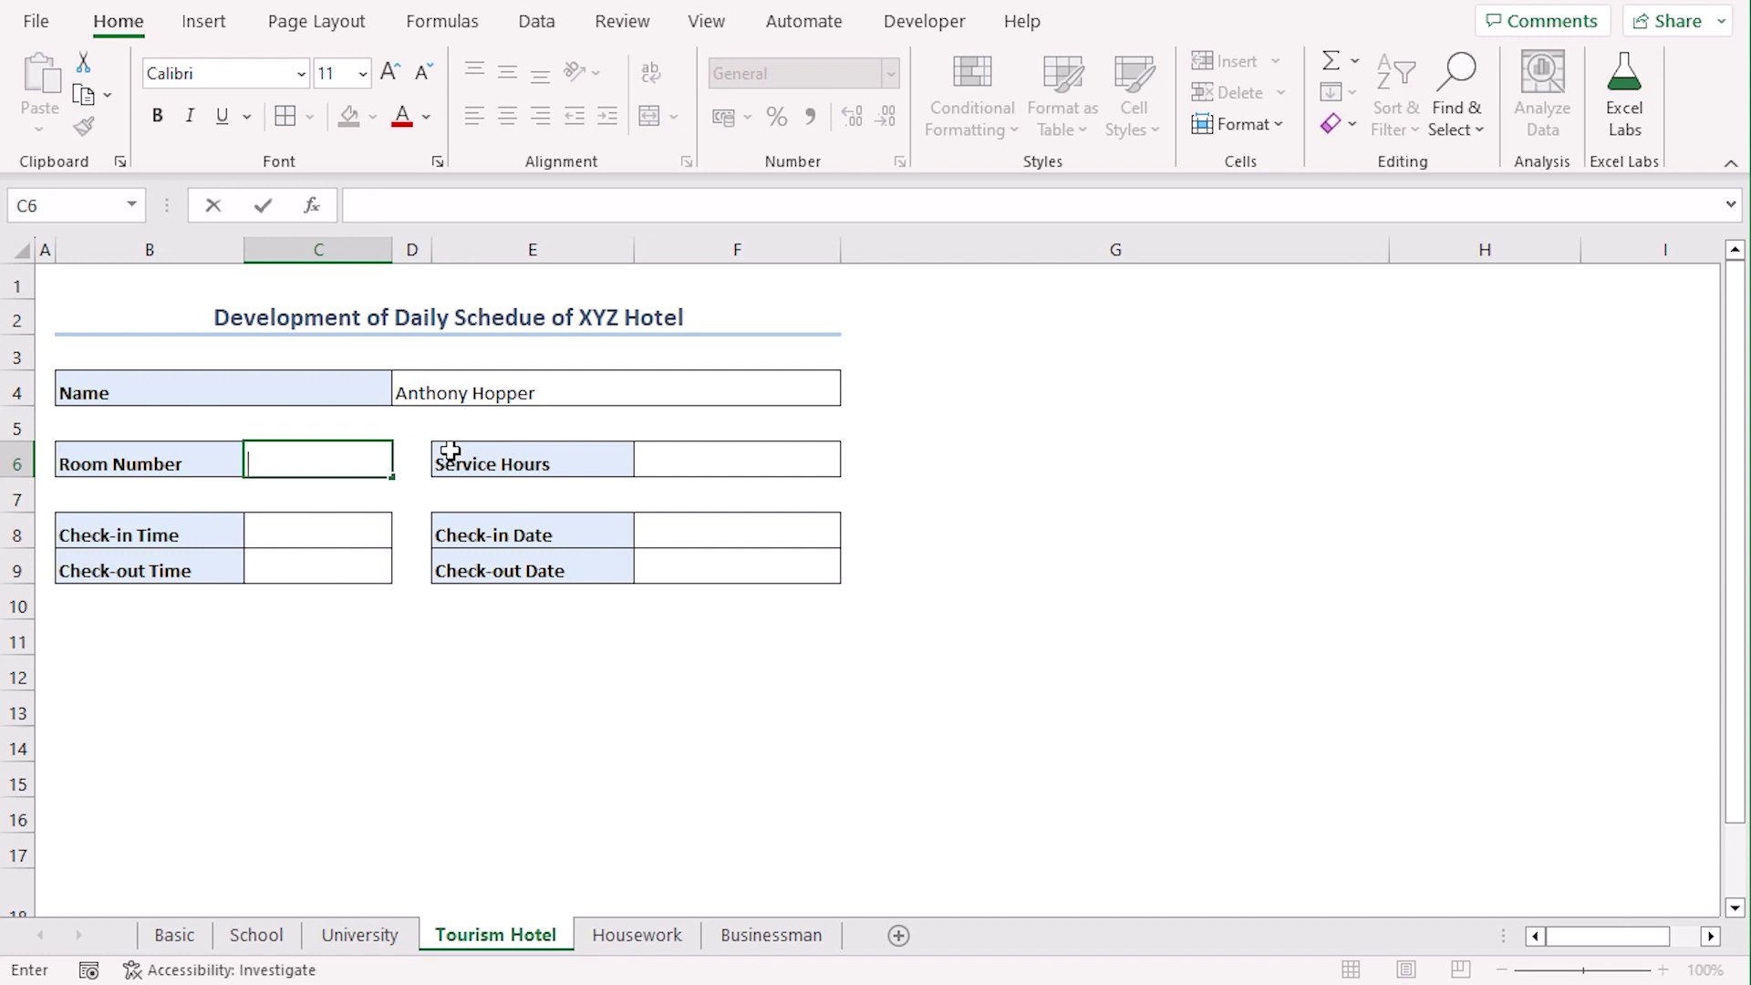
{"action": "type", "text": "523"}
{"action": "key", "text": "Return"}
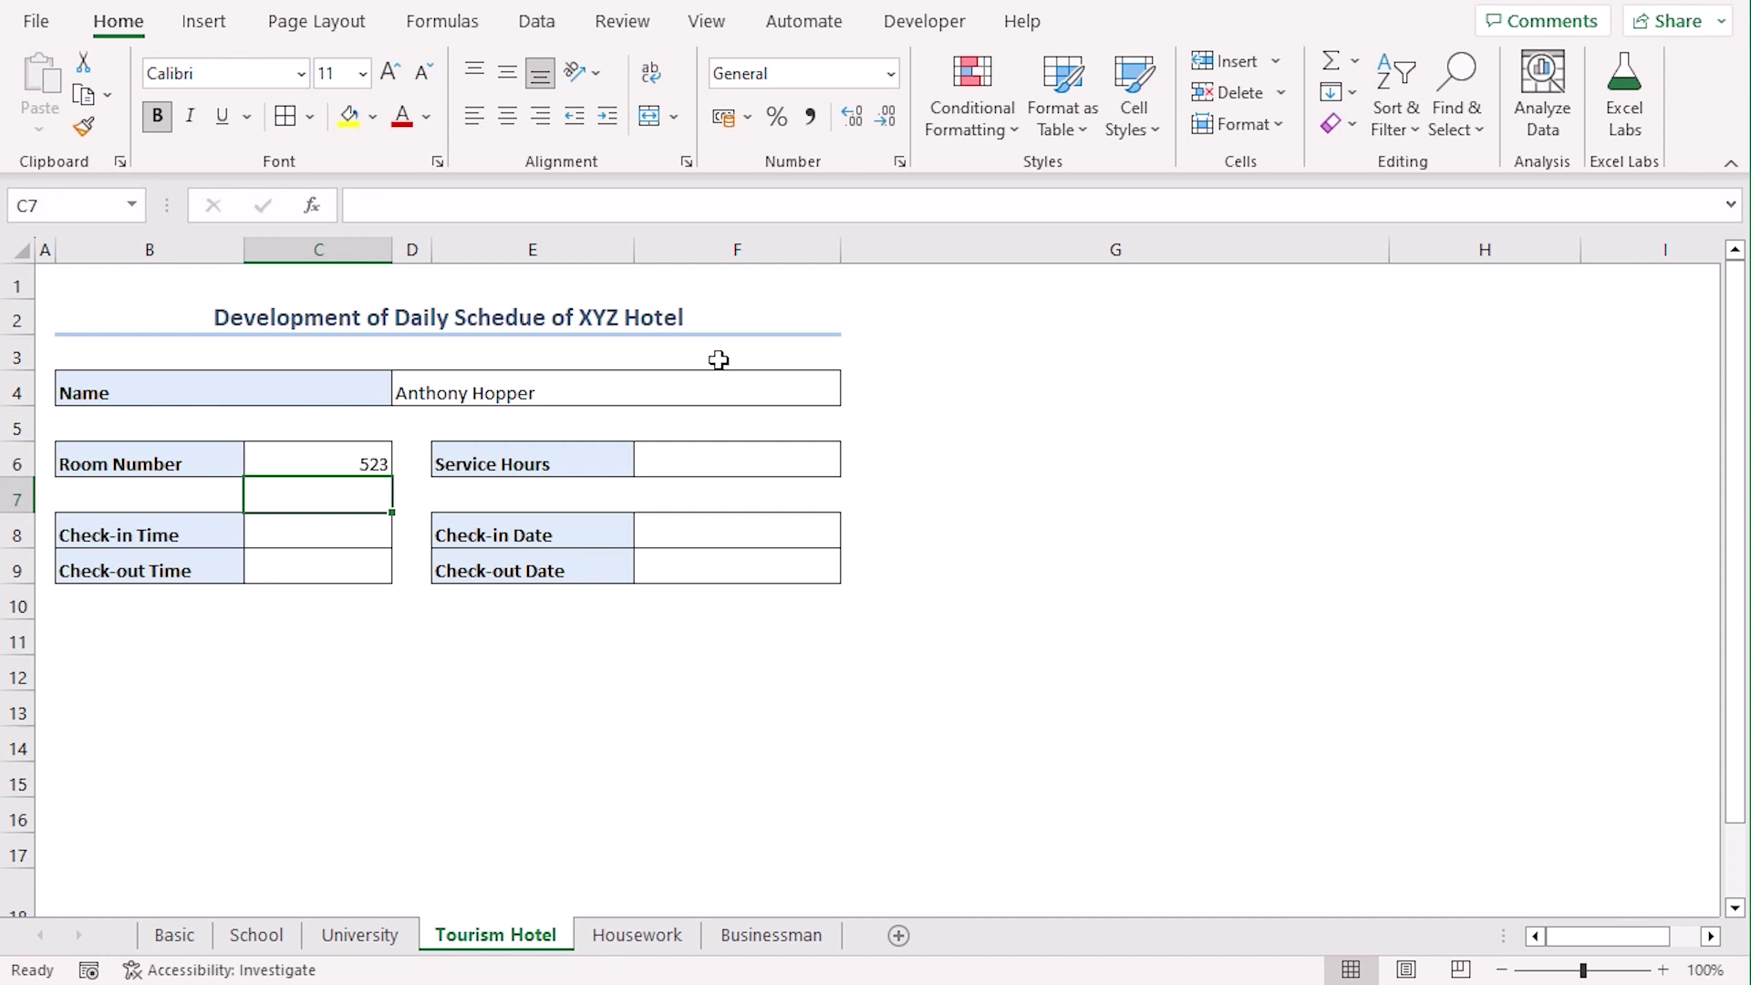
{"action": "left_click", "coordinate": [701, 458]}
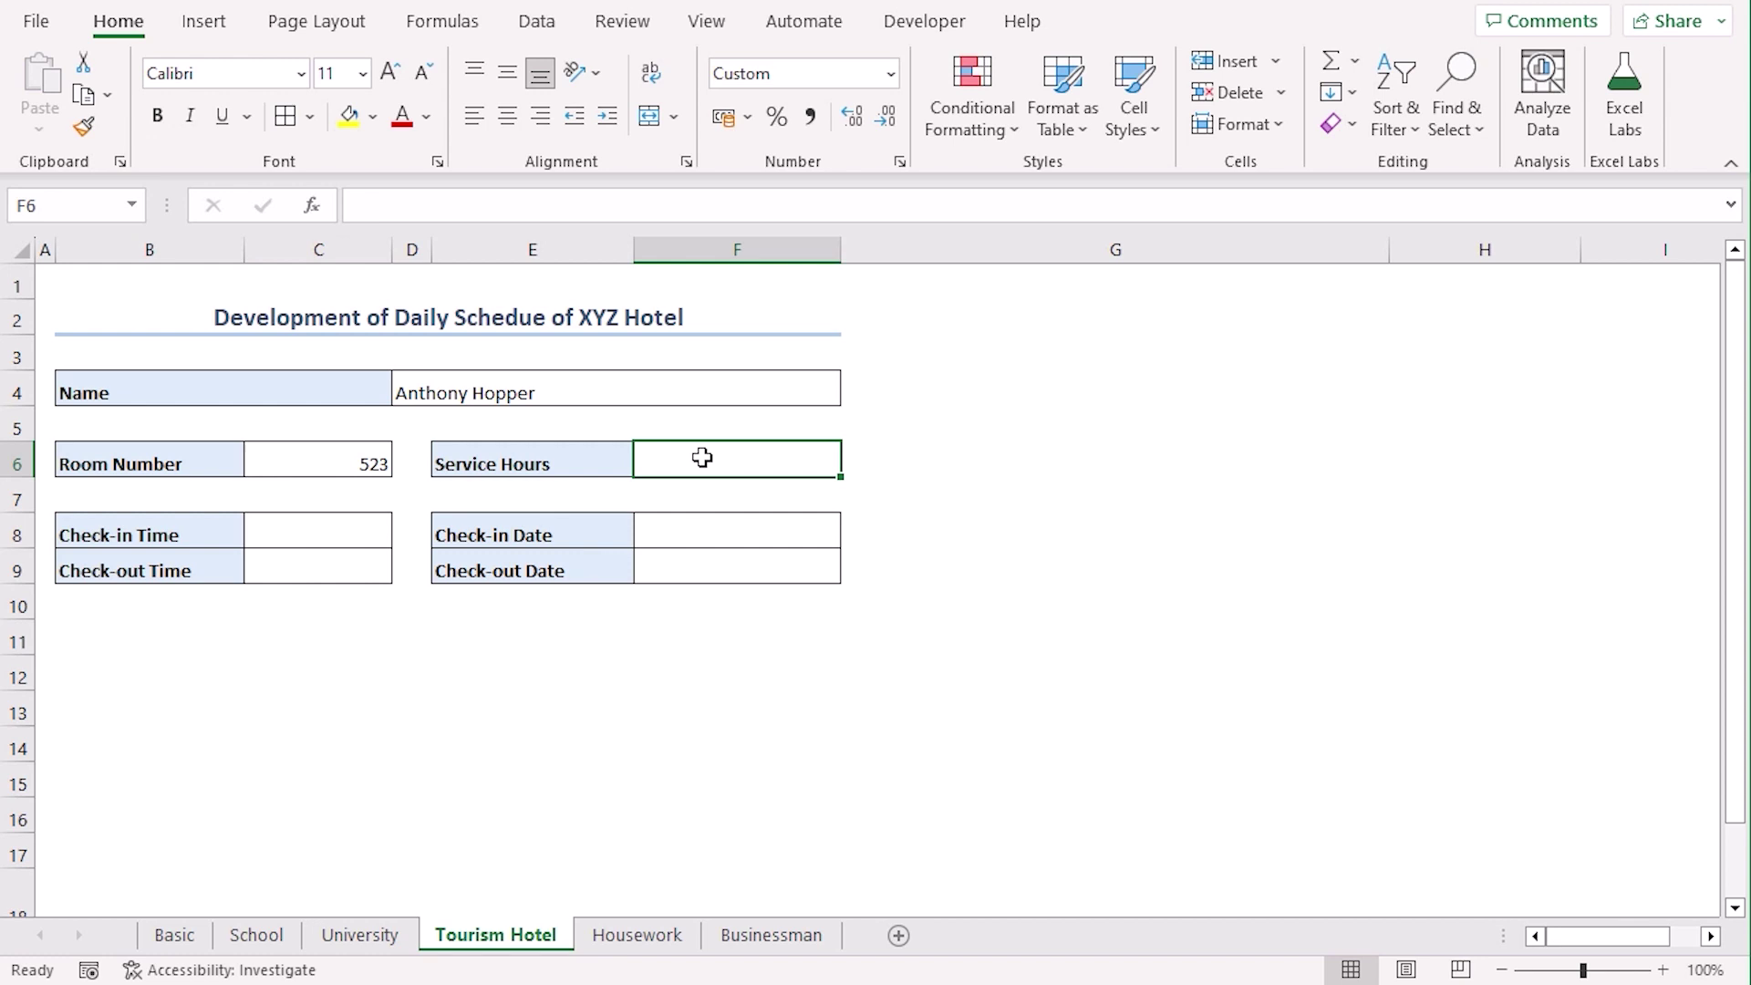
{"action": "type", "text": "24/7(As Your Demand)"}
Enter check-in 1:00 PM on 18-05-2023, check-out time 11:00 AM, and check-out date 19-05-20
{"action": "left_click", "coordinate": [318, 535]}
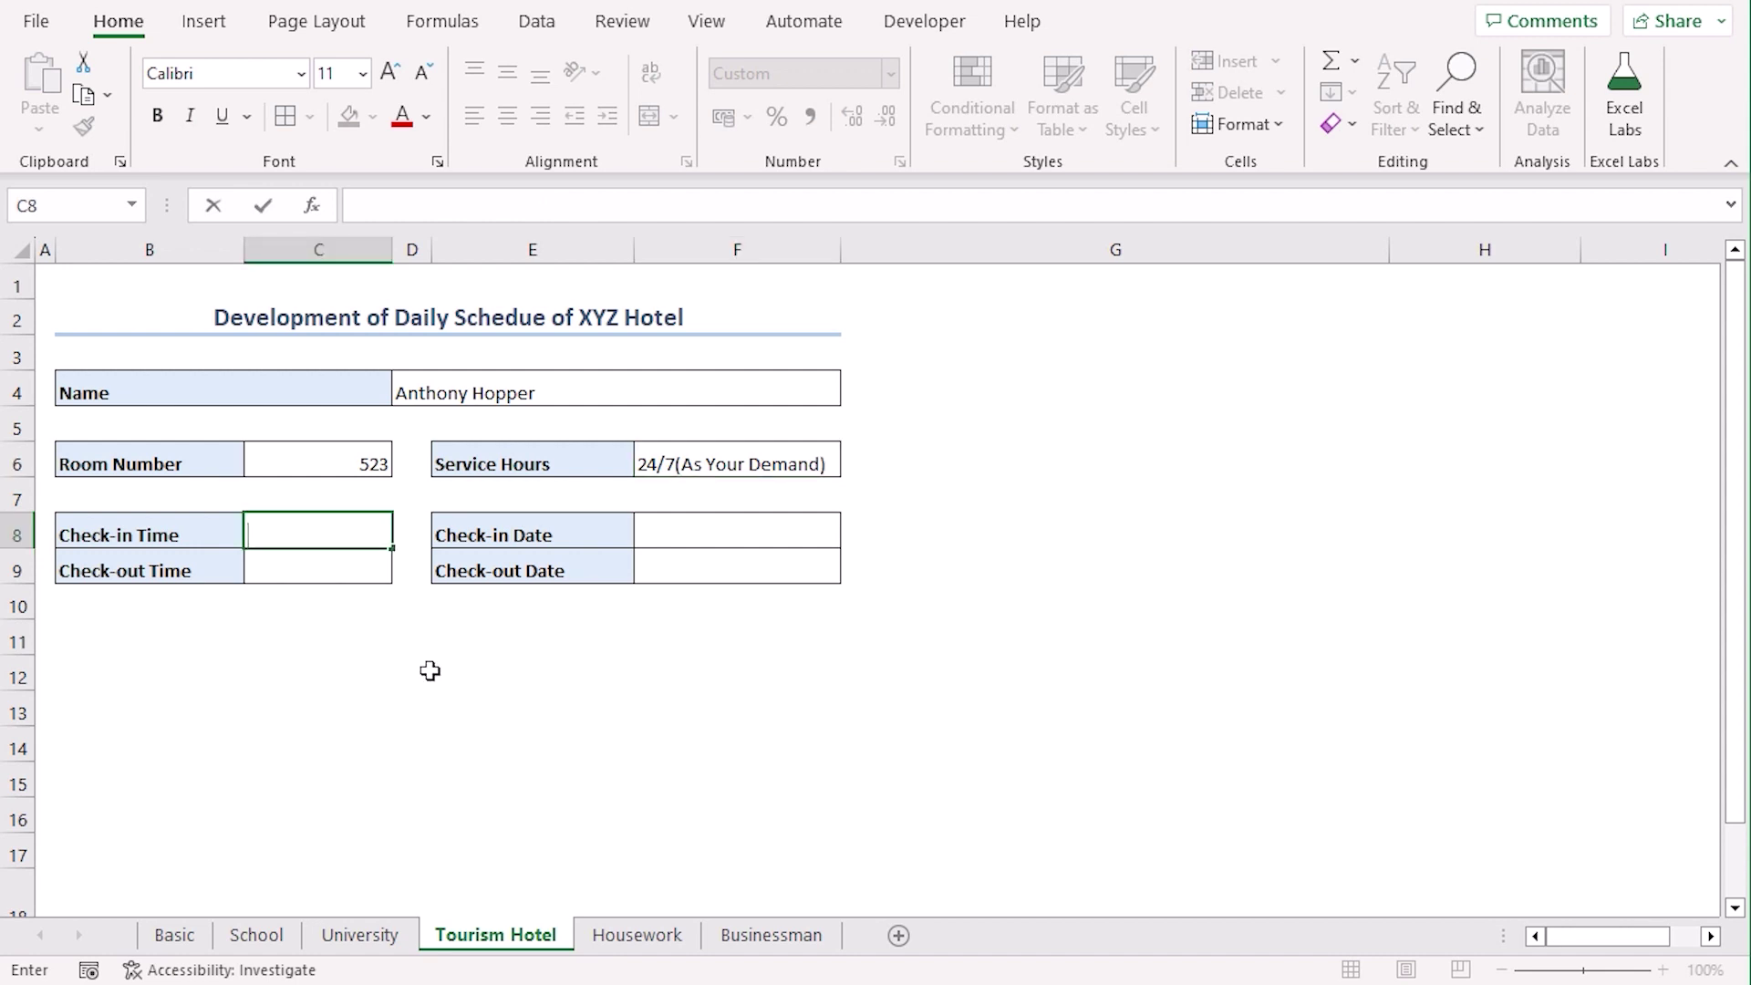
{"action": "type", "text": "1:00 PM"}
{"action": "key", "text": "Tab"}
{"action": "type", "text": "18-05-2023"}
{"action": "key", "text": "Return"}
{"action": "key", "text": "Left"}
{"action": "key", "text": "Left"}
{"action": "key", "text": "Left"}
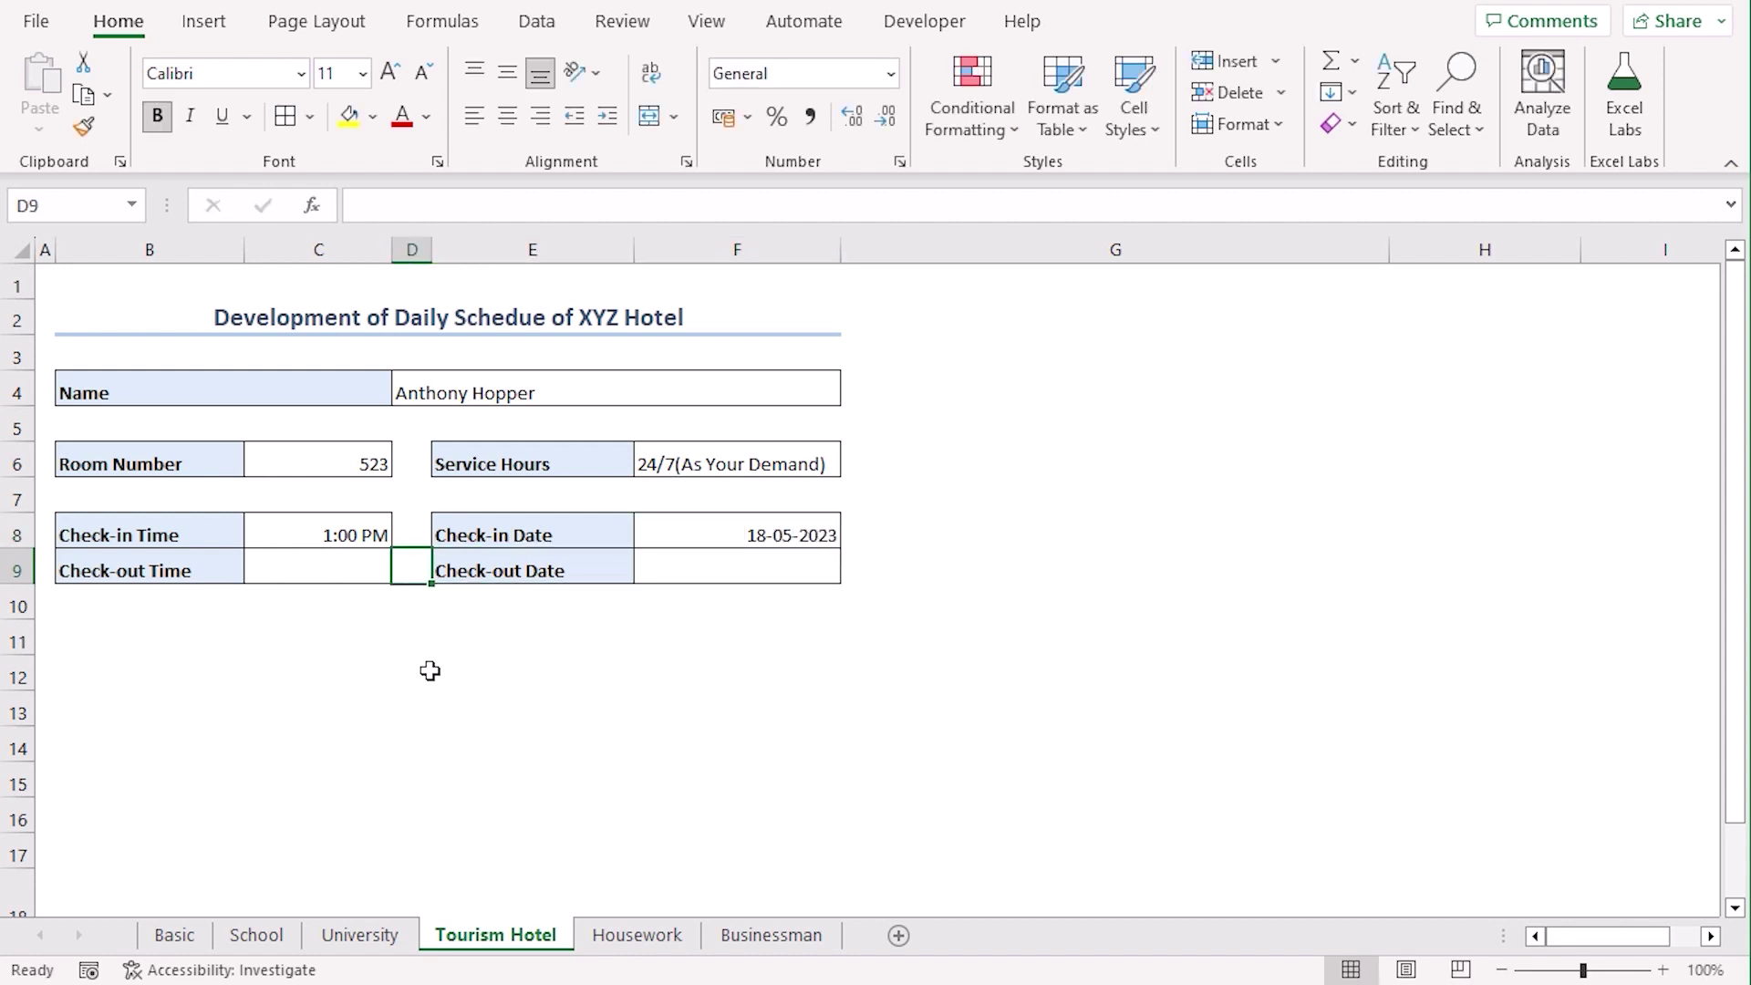
{"action": "type", "text": "11"}
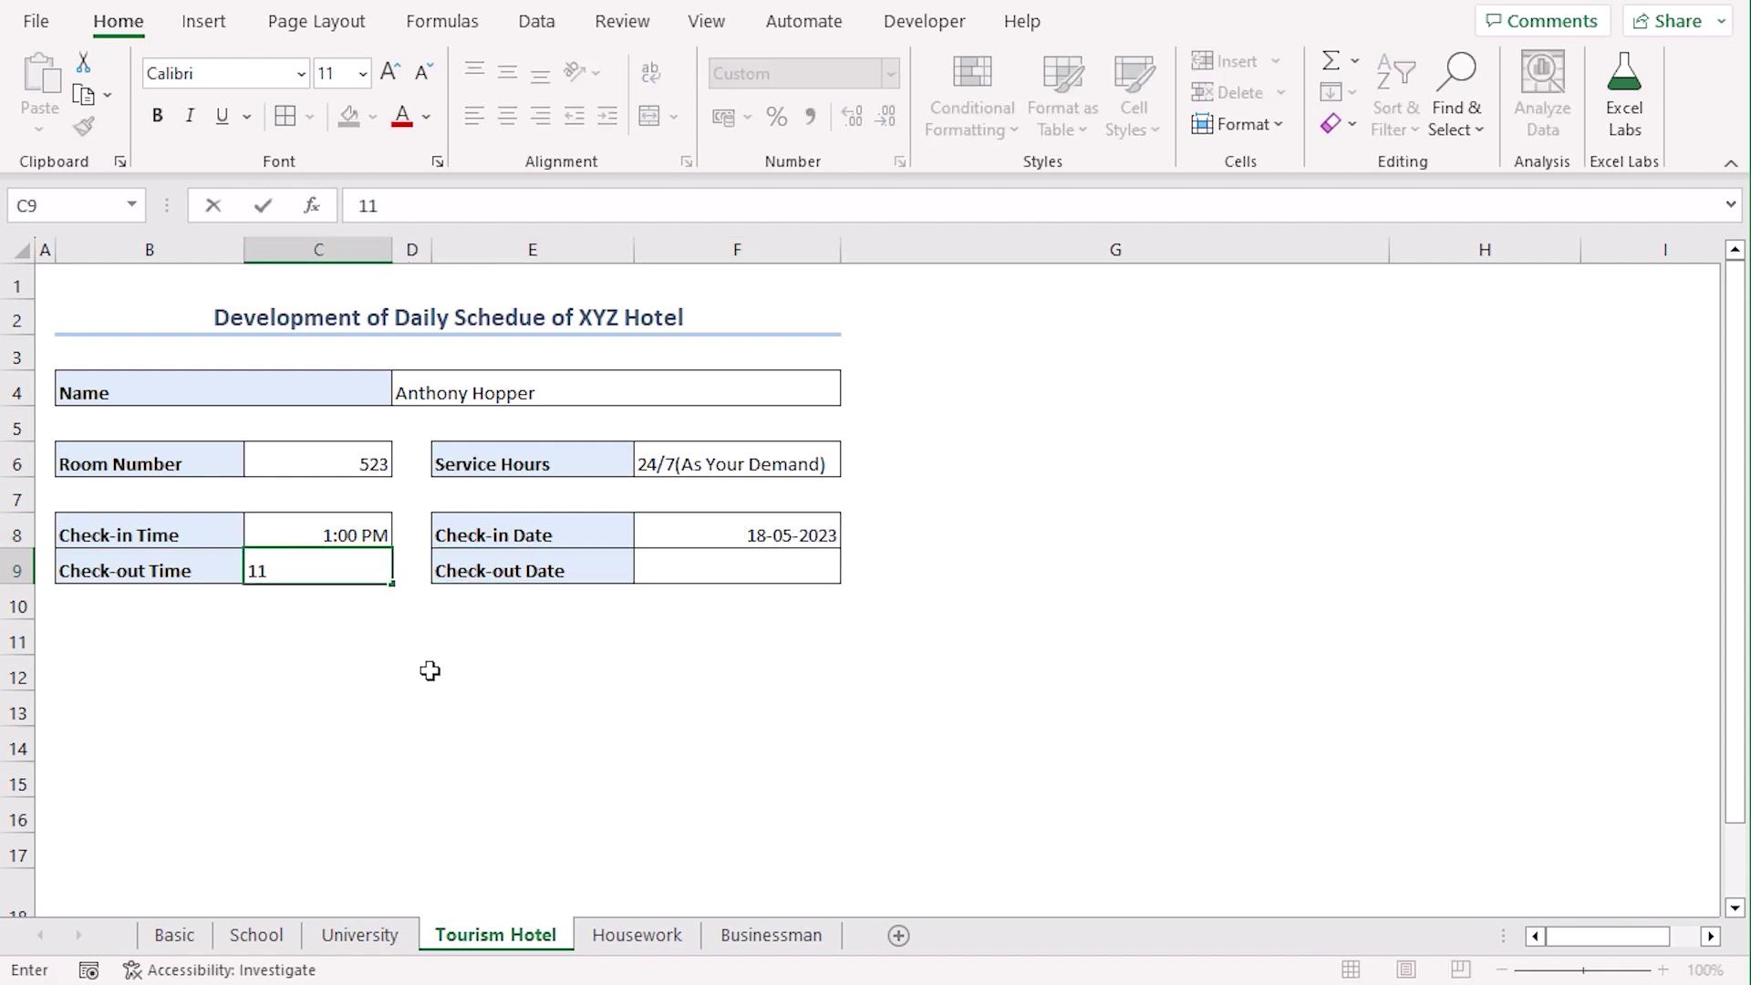
{"action": "key", "text": "Tab"}
{"action": "left_click", "coordinate": [823, 572]}
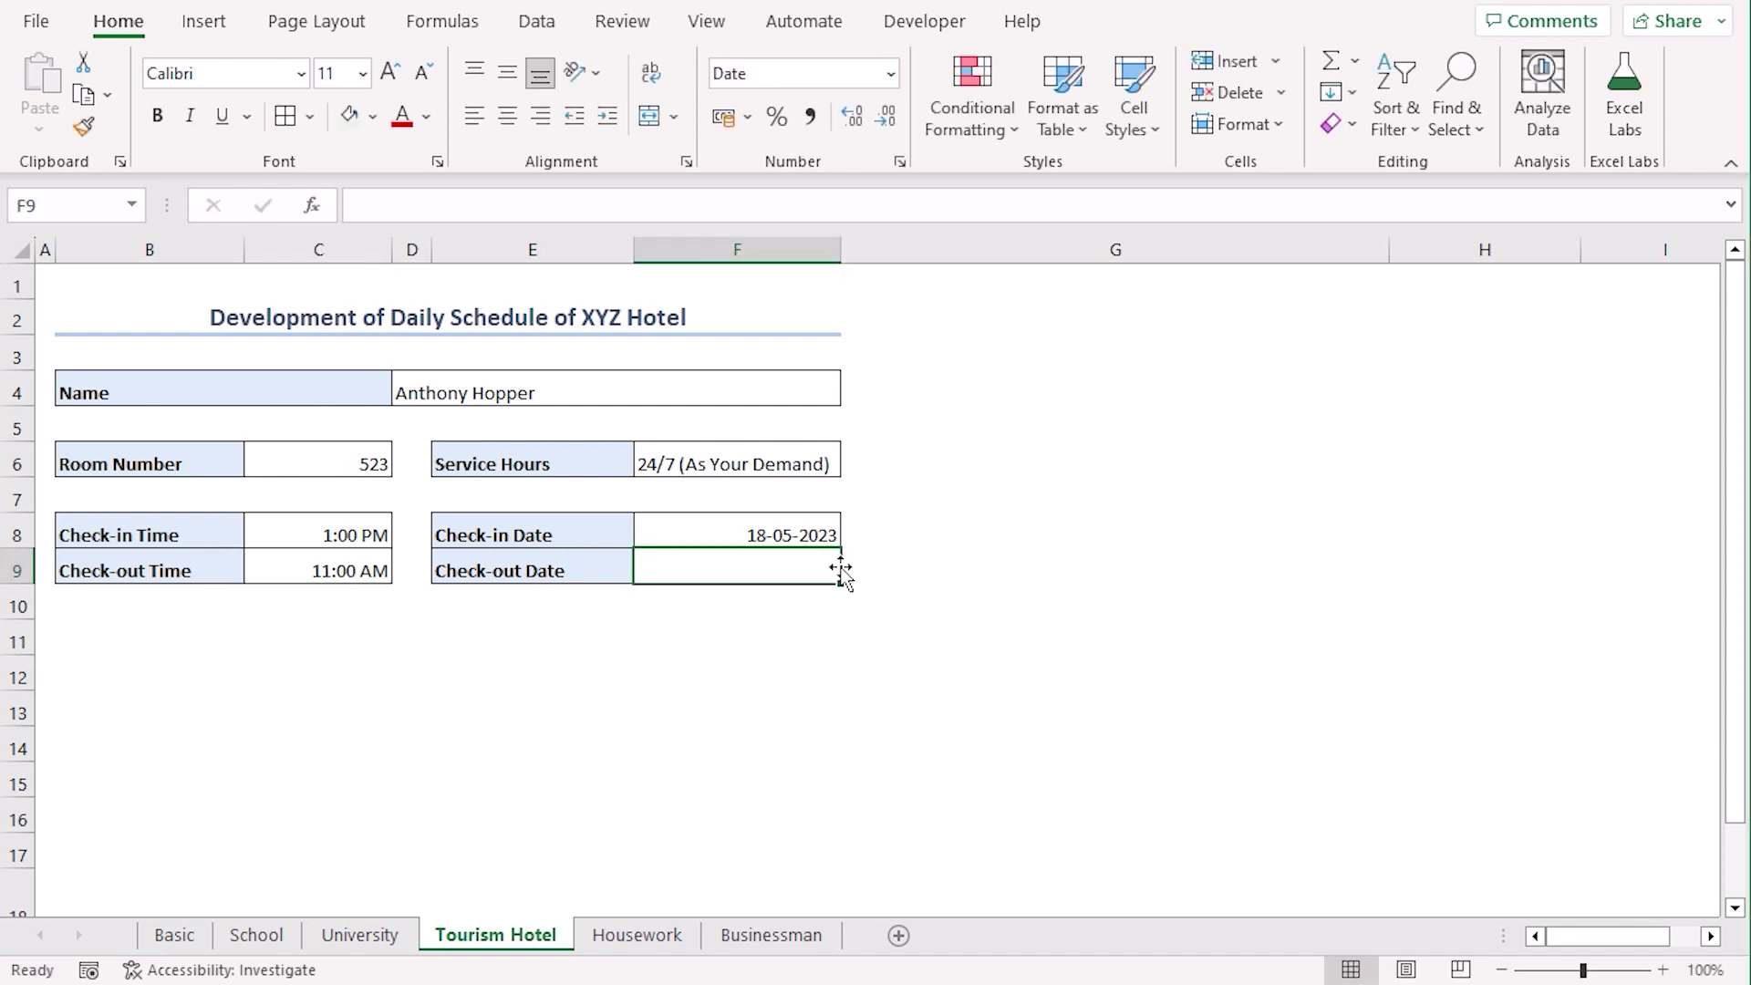
{"action": "type", "text": "19-05-20"}
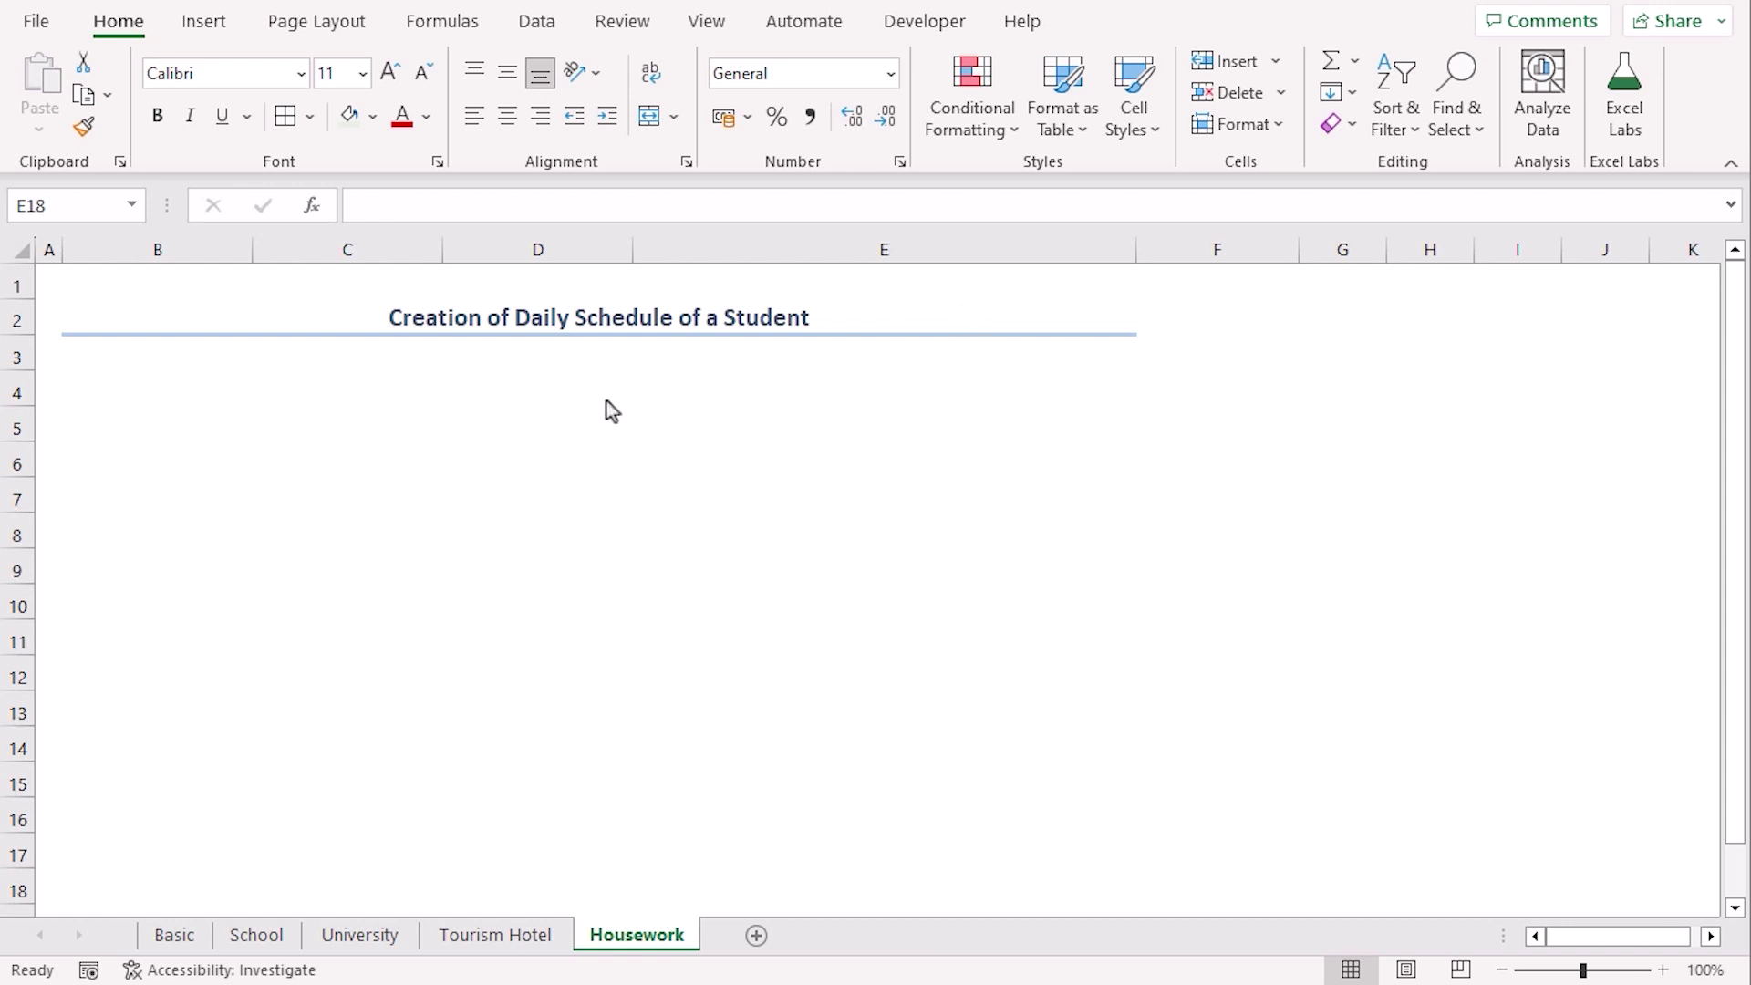
Copy the Basic schedule table and paste it at B4 on the Housework sheet
{"action": "left_click", "coordinate": [167, 934]}
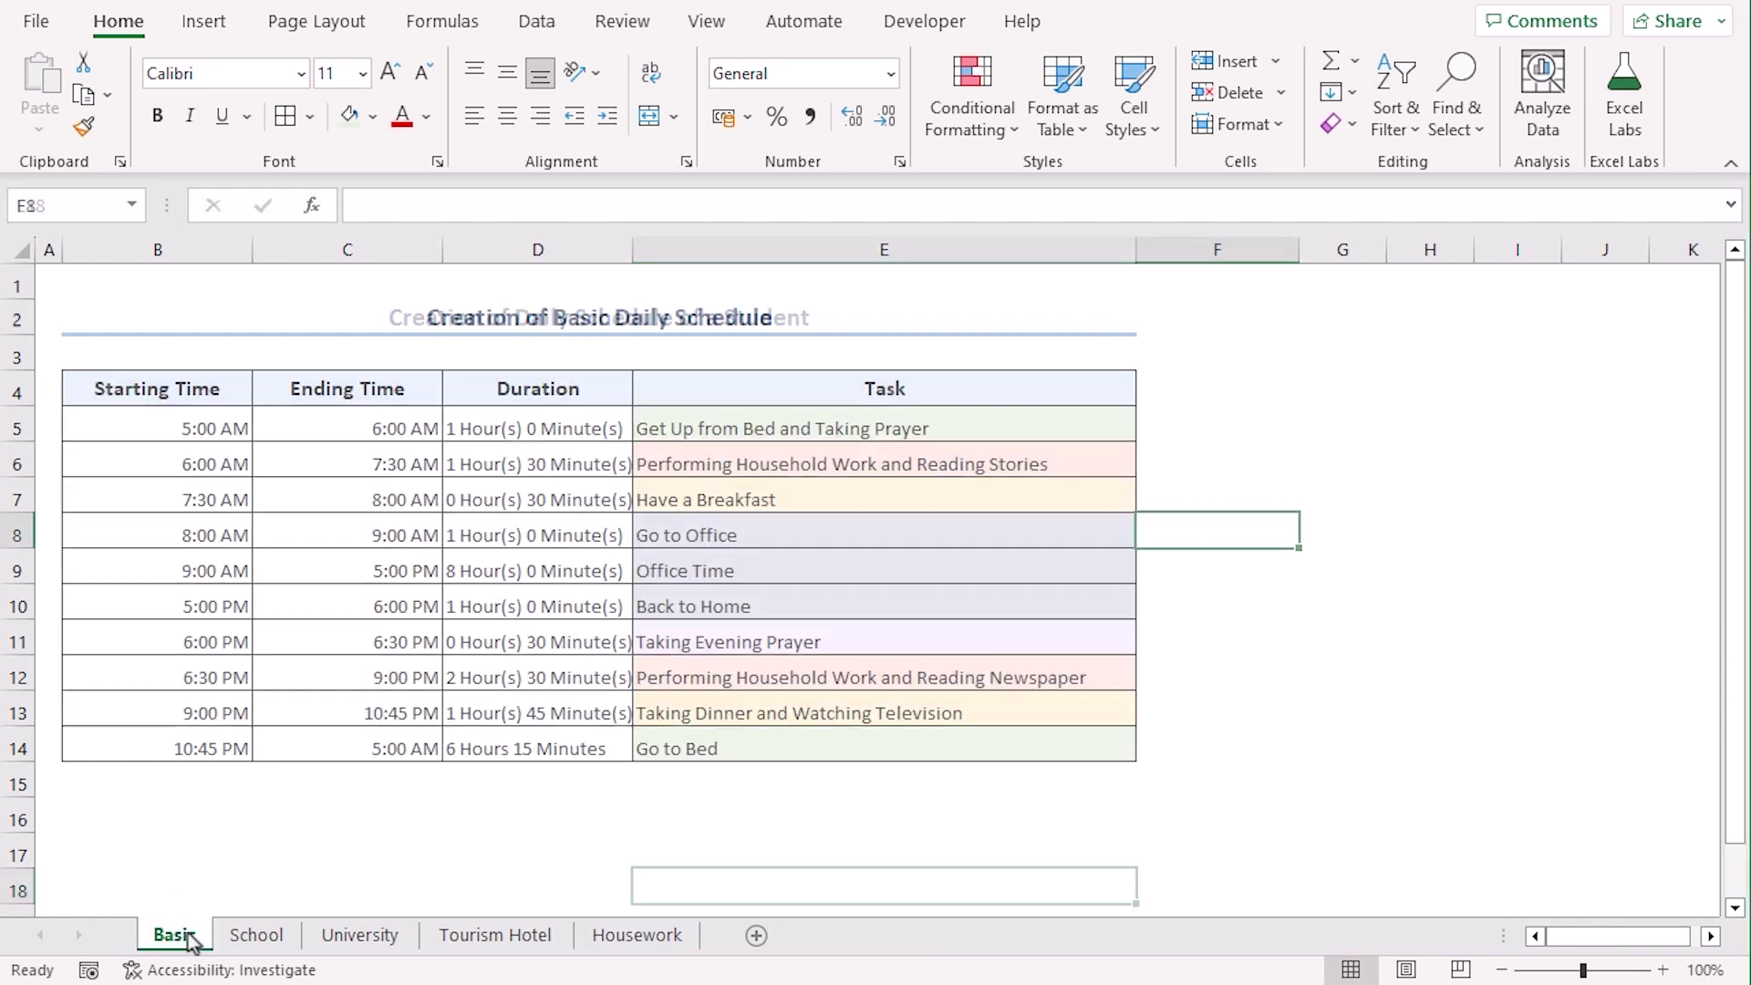
{"action": "left_click_drag", "start_coordinate": [107, 394], "coordinate": [912, 748]}
{"action": "key", "text": "ctrl+c"}
{"action": "left_click", "coordinate": [636, 935]}
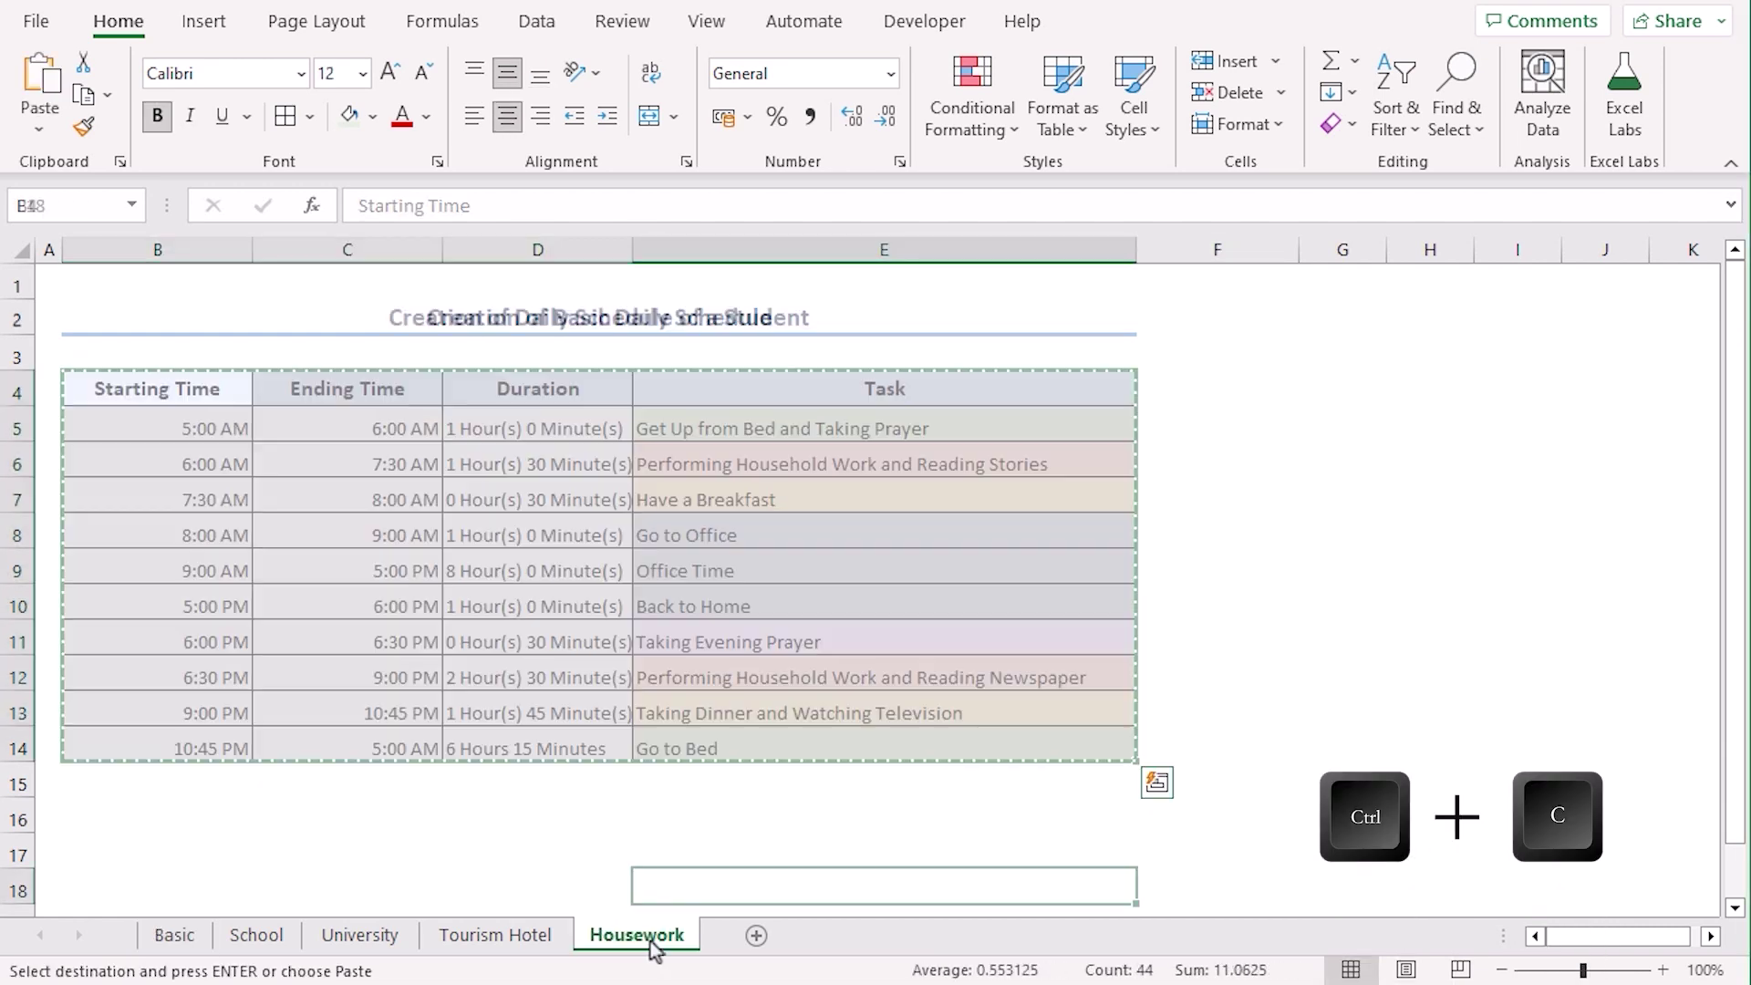
{"action": "left_click", "coordinate": [126, 391]}
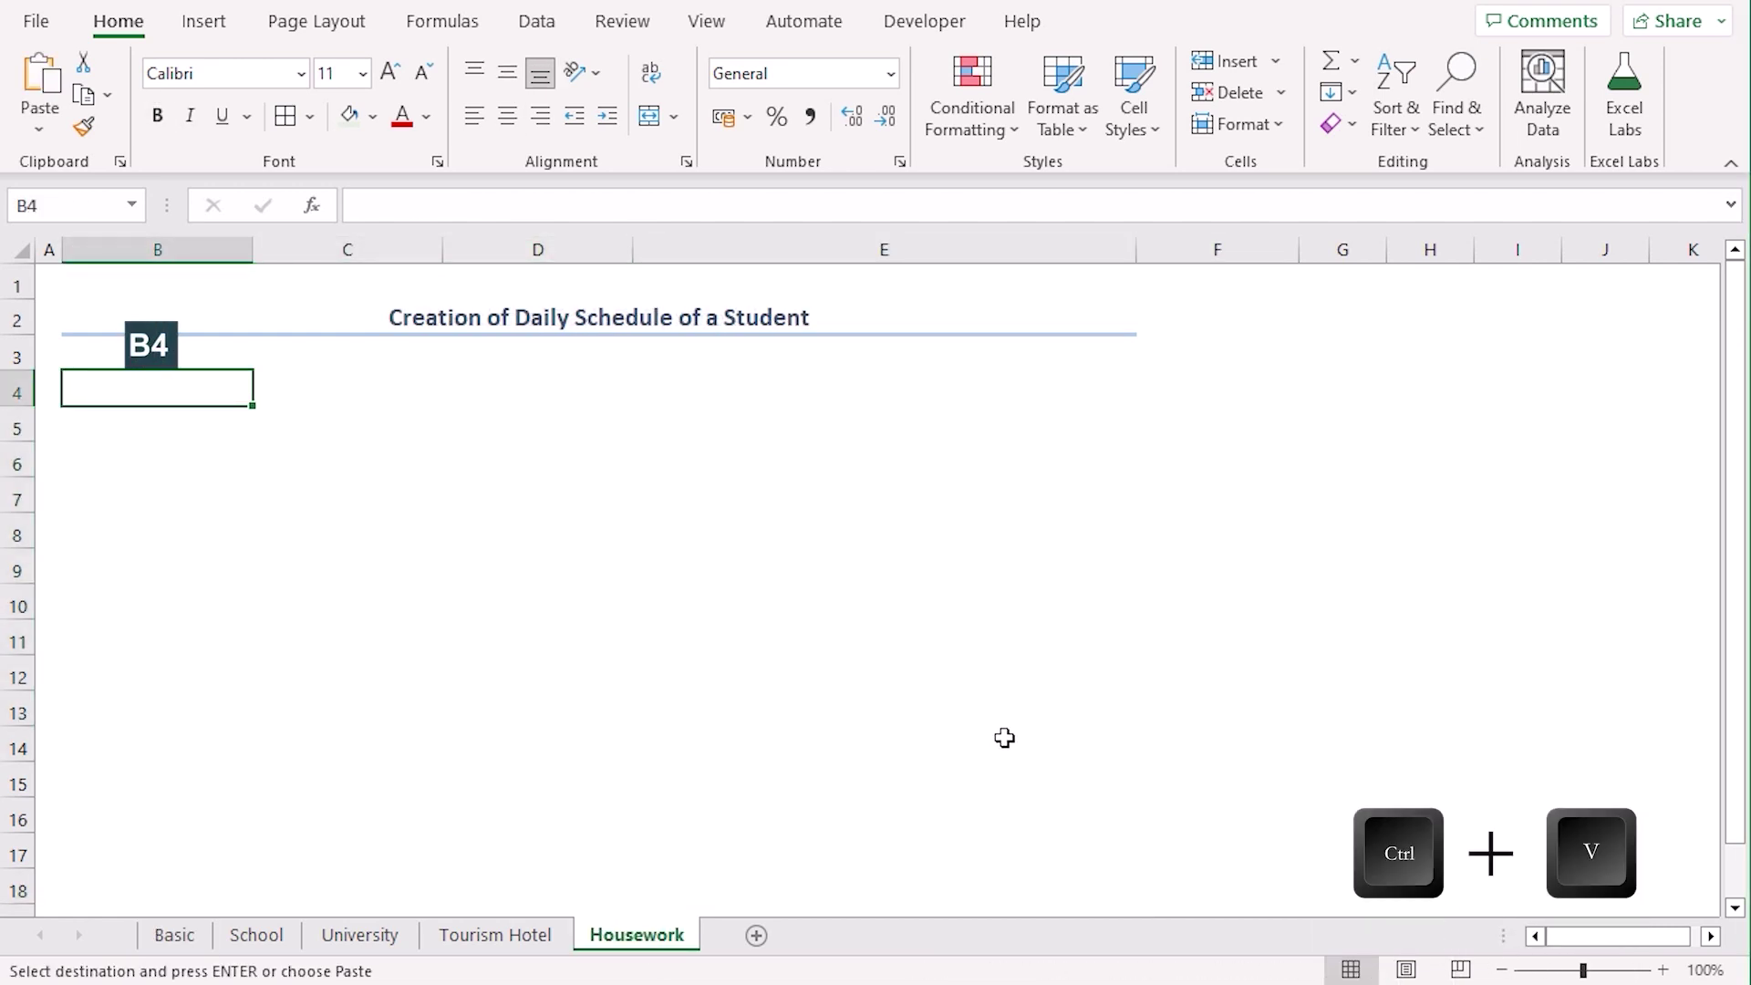
{"action": "key", "text": "ctrl+v"}
Replace Office with School in E8 and E9, giving Go to School and School Time
{"action": "left_click", "coordinate": [790, 567]}
{"action": "left_click", "coordinate": [790, 531]}
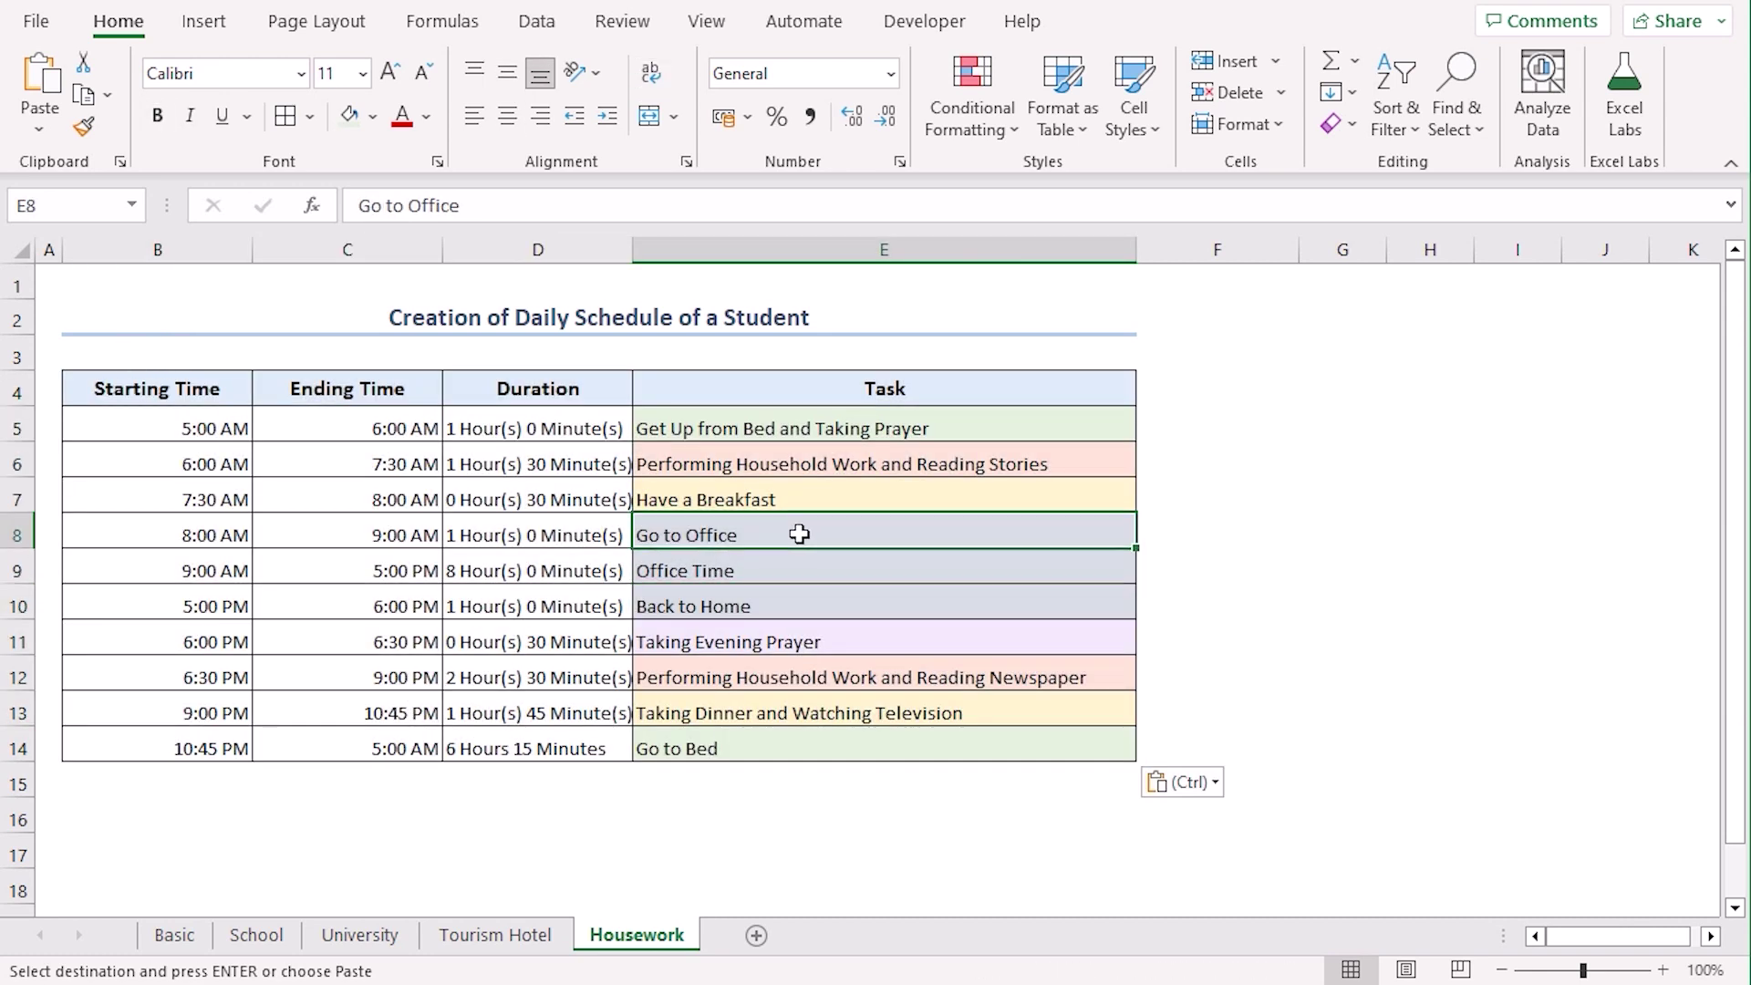
{"action": "left_click_drag", "start_coordinate": [527, 206], "coordinate": [395, 207]}
{"action": "type", "text": "School"}
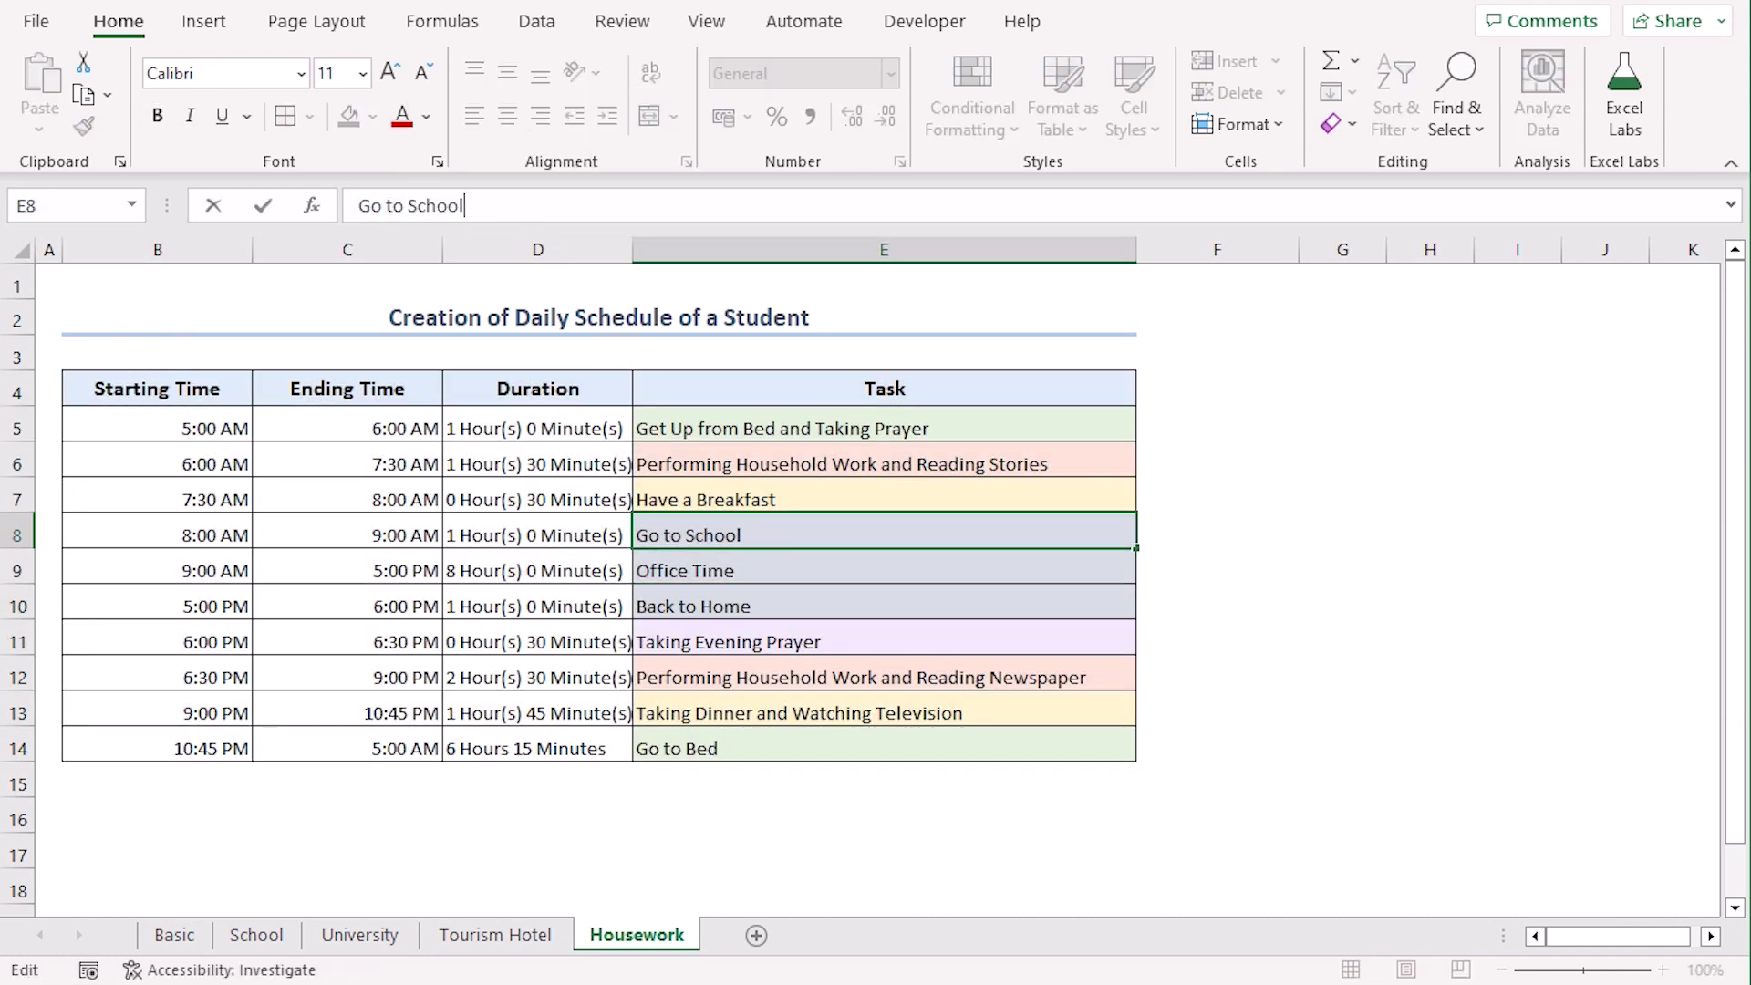
{"action": "key", "text": "Return"}
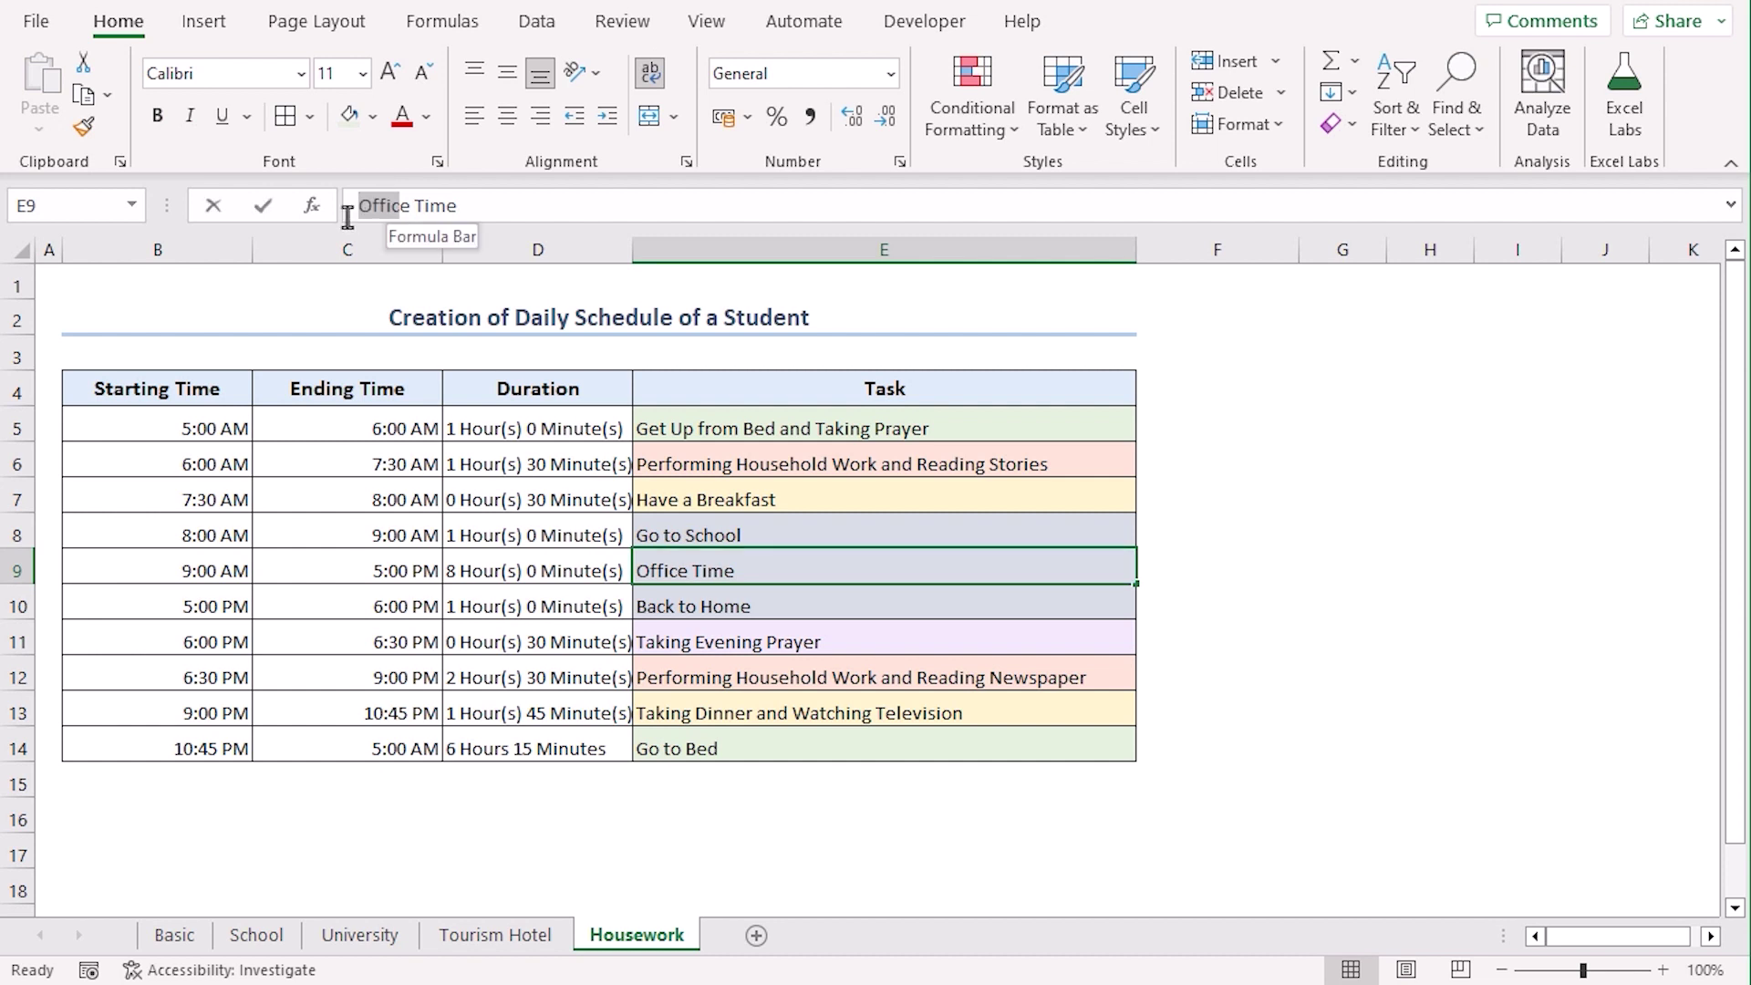
{"action": "left_click_drag", "start_coordinate": [352, 206], "coordinate": [409, 206]}
{"action": "type", "text": "School"}
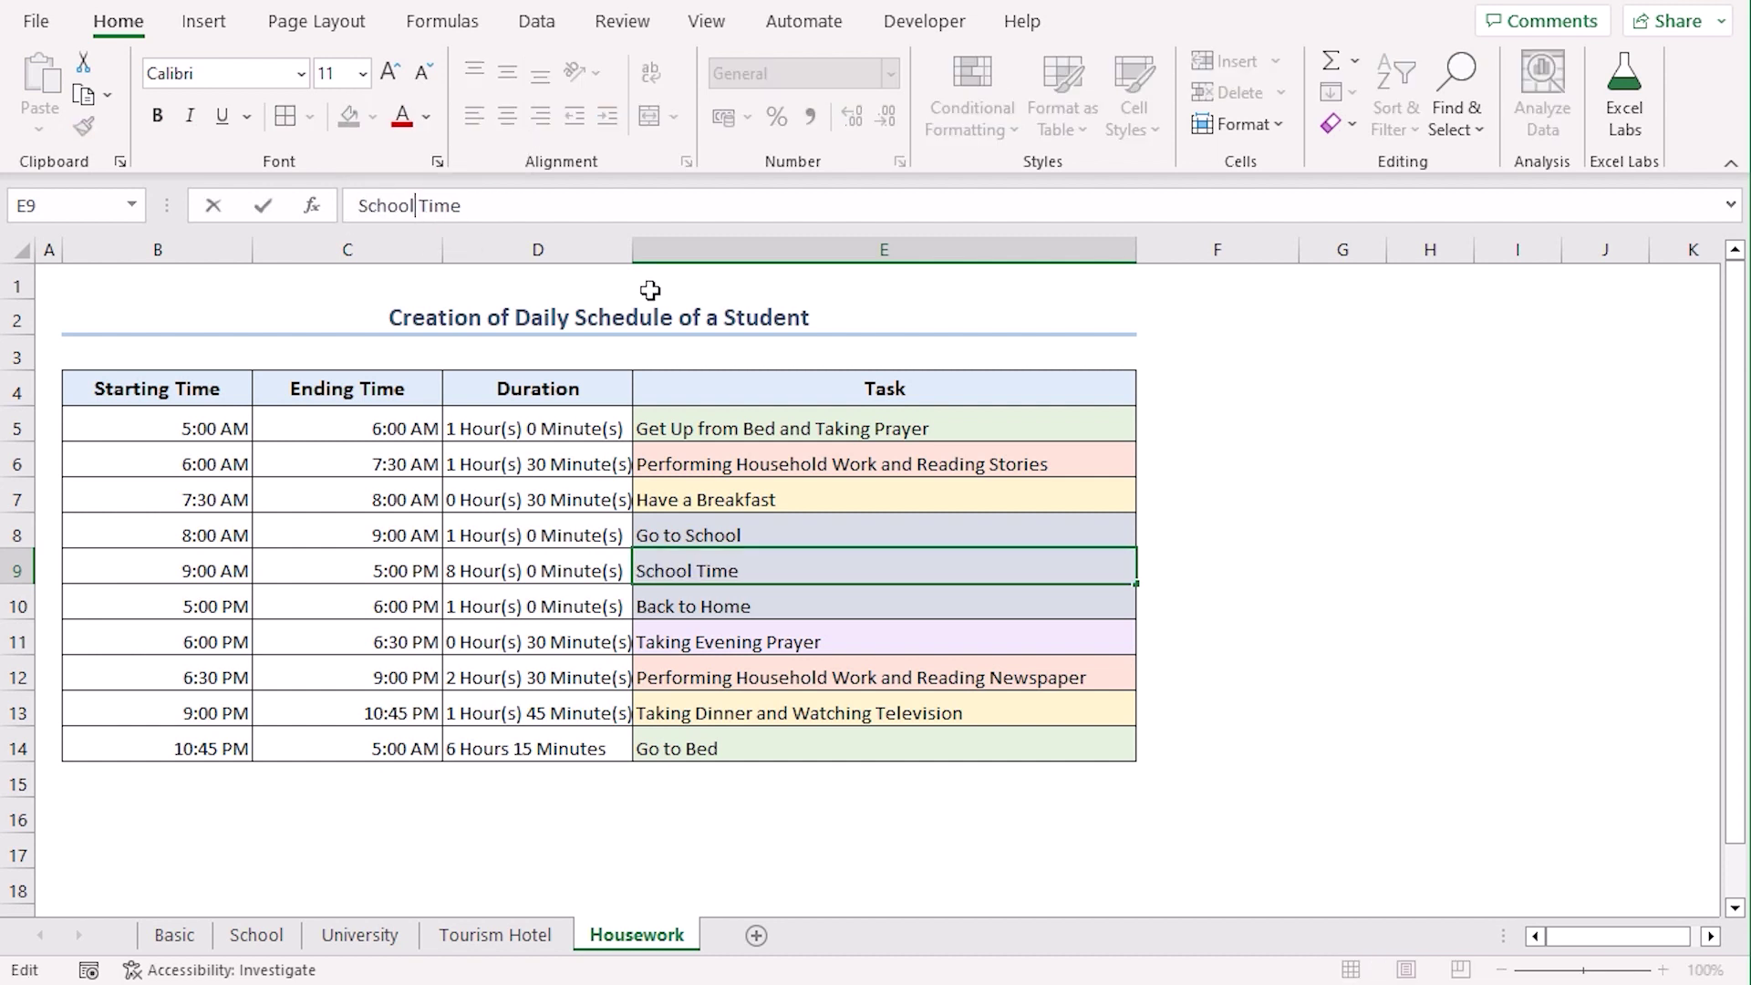
{"action": "key", "text": "Return"}
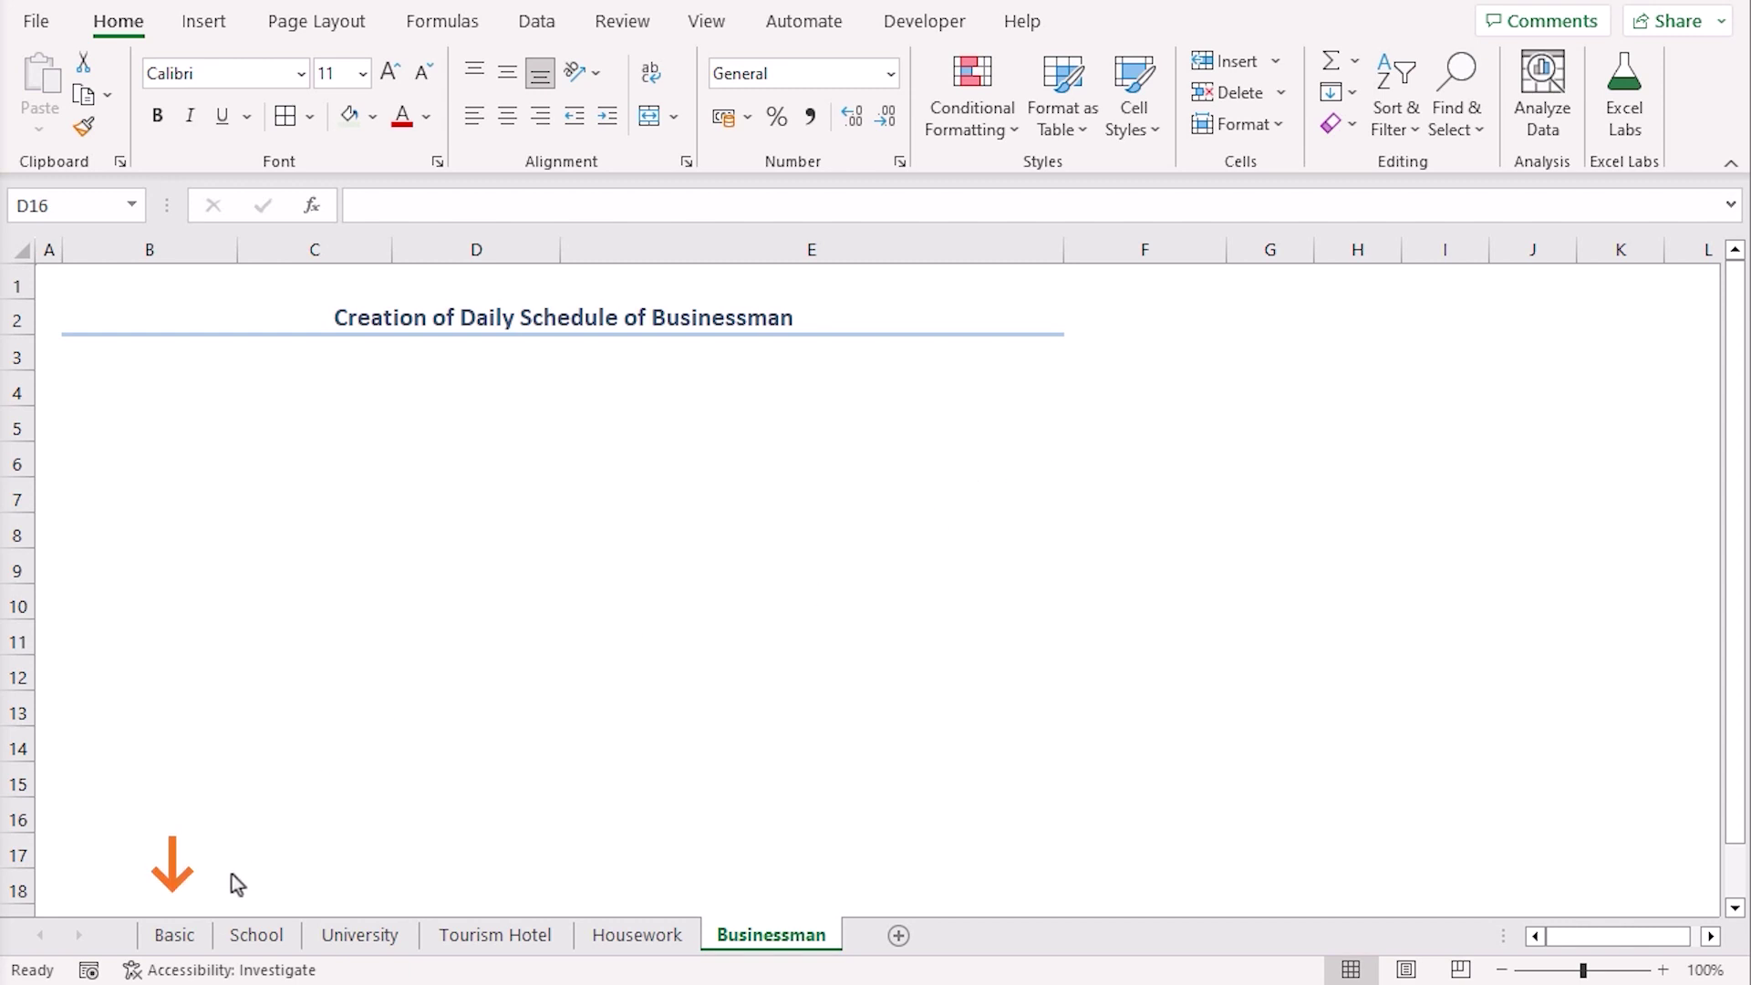
Copy the Basic schedule table and paste it at B4 on the Businessman sheet
{"action": "left_click", "coordinate": [175, 935]}
{"action": "left_click_drag", "start_coordinate": [149, 391], "coordinate": [1123, 737]}
{"action": "key", "text": "ctrl+c"}
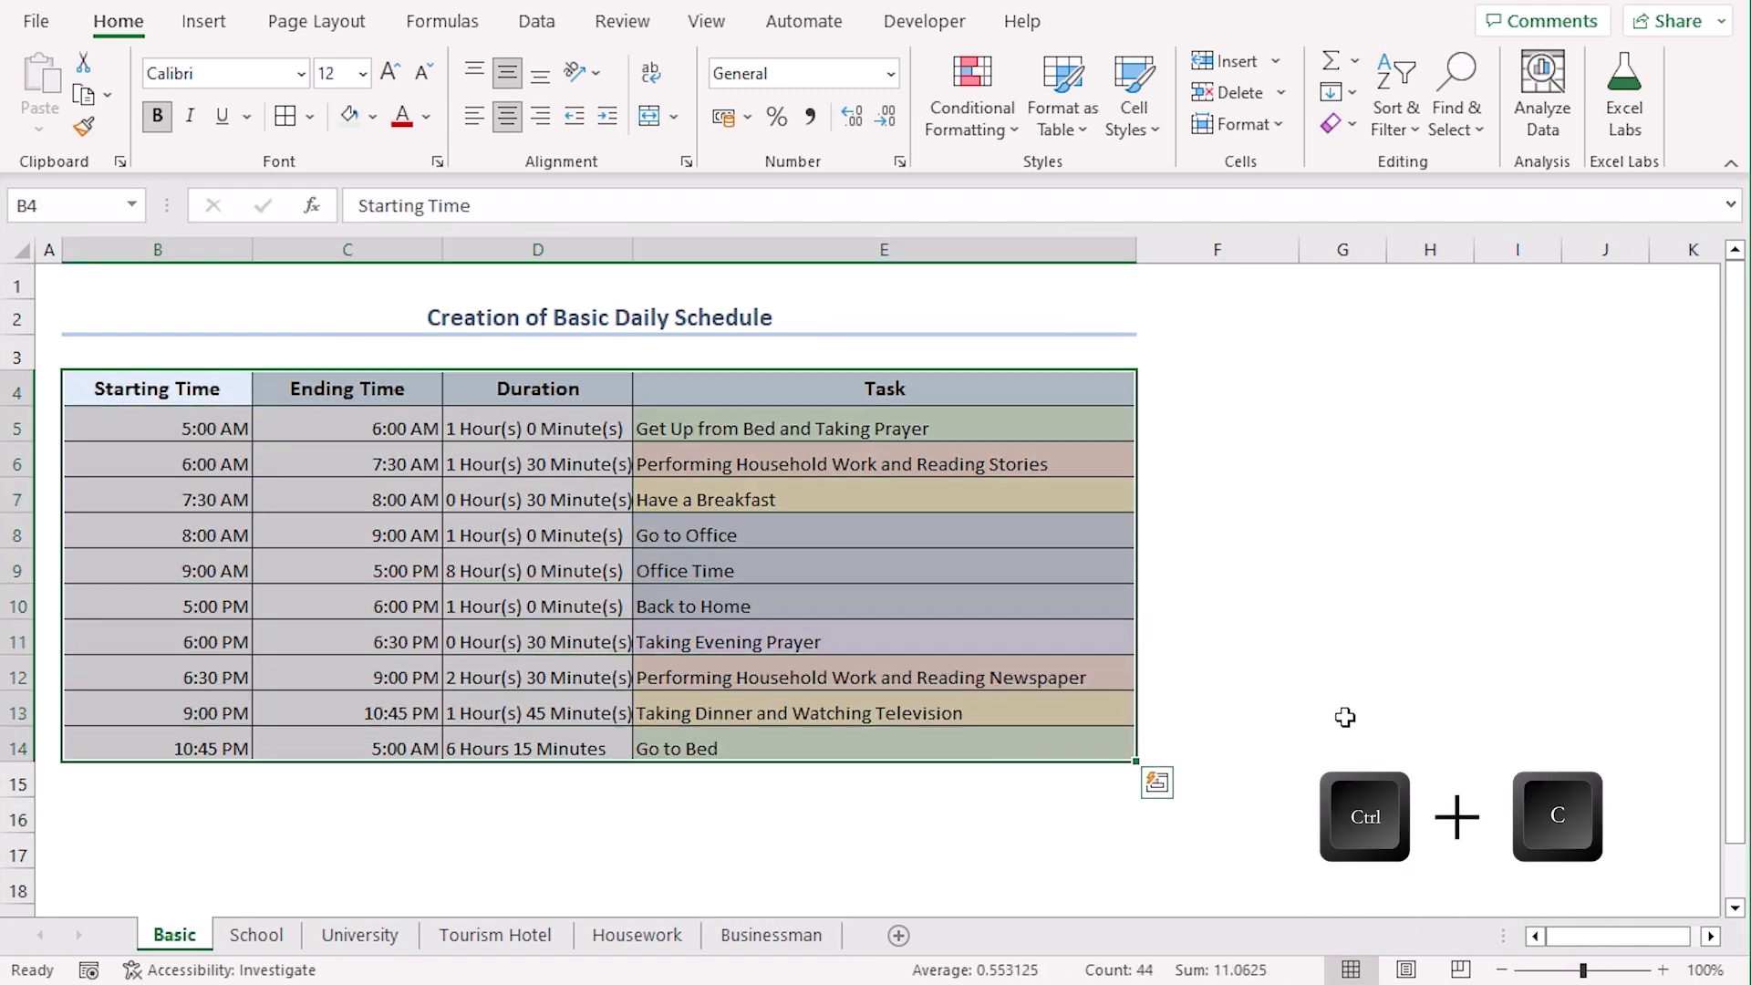
{"action": "left_click", "coordinate": [770, 935]}
{"action": "left_click", "coordinate": [139, 387]}
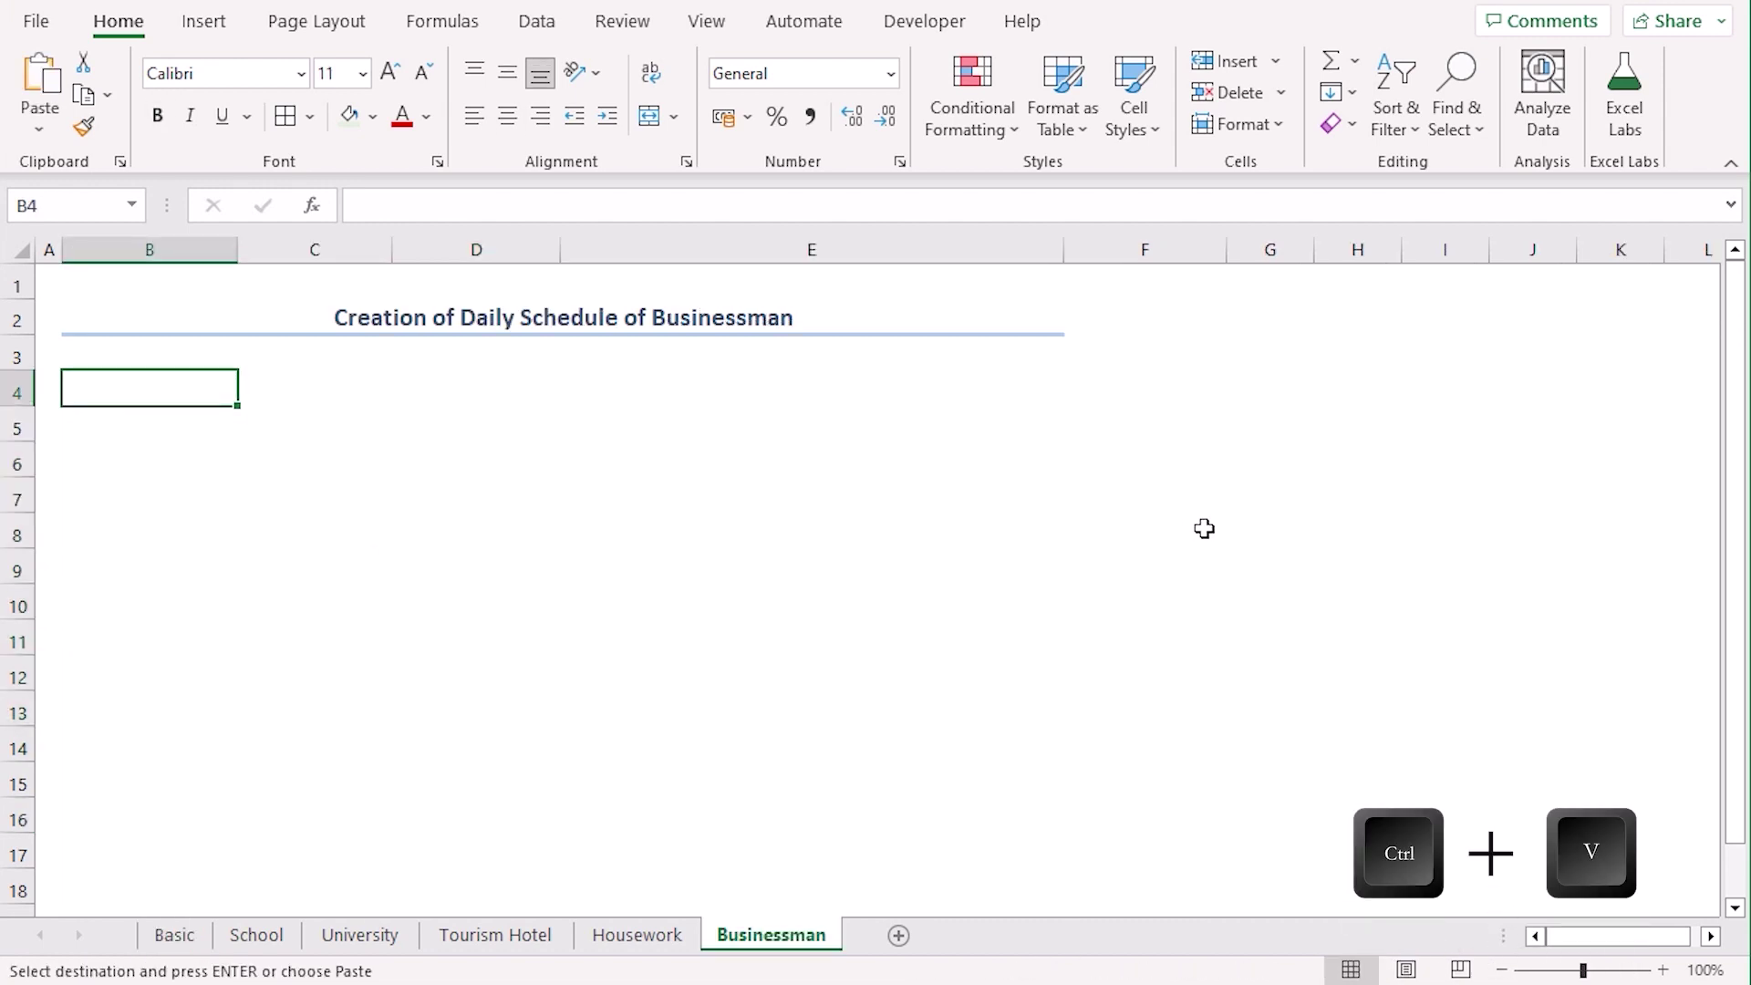
{"action": "key", "text": "ctrl+v"}
Change the ending time to 6:00 PM and delete the Office Time and Back to Home rows
{"action": "left_click", "coordinate": [283, 529]}
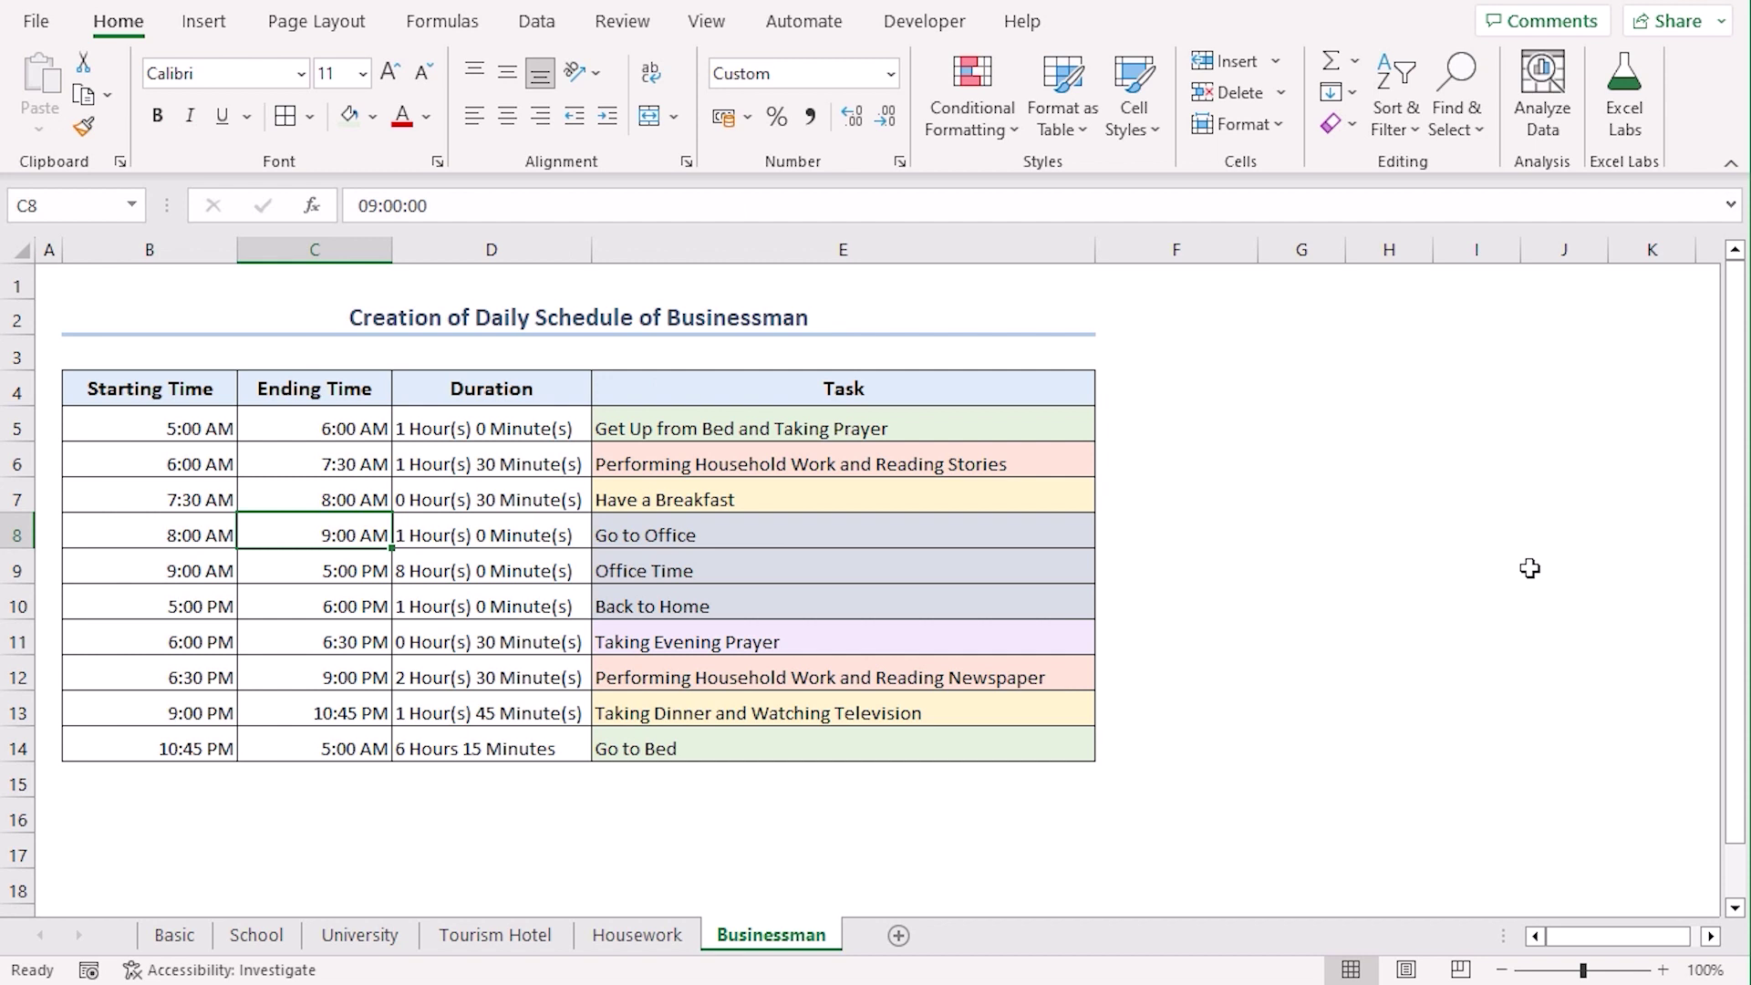
{"action": "type", "text": "6 Pm"}
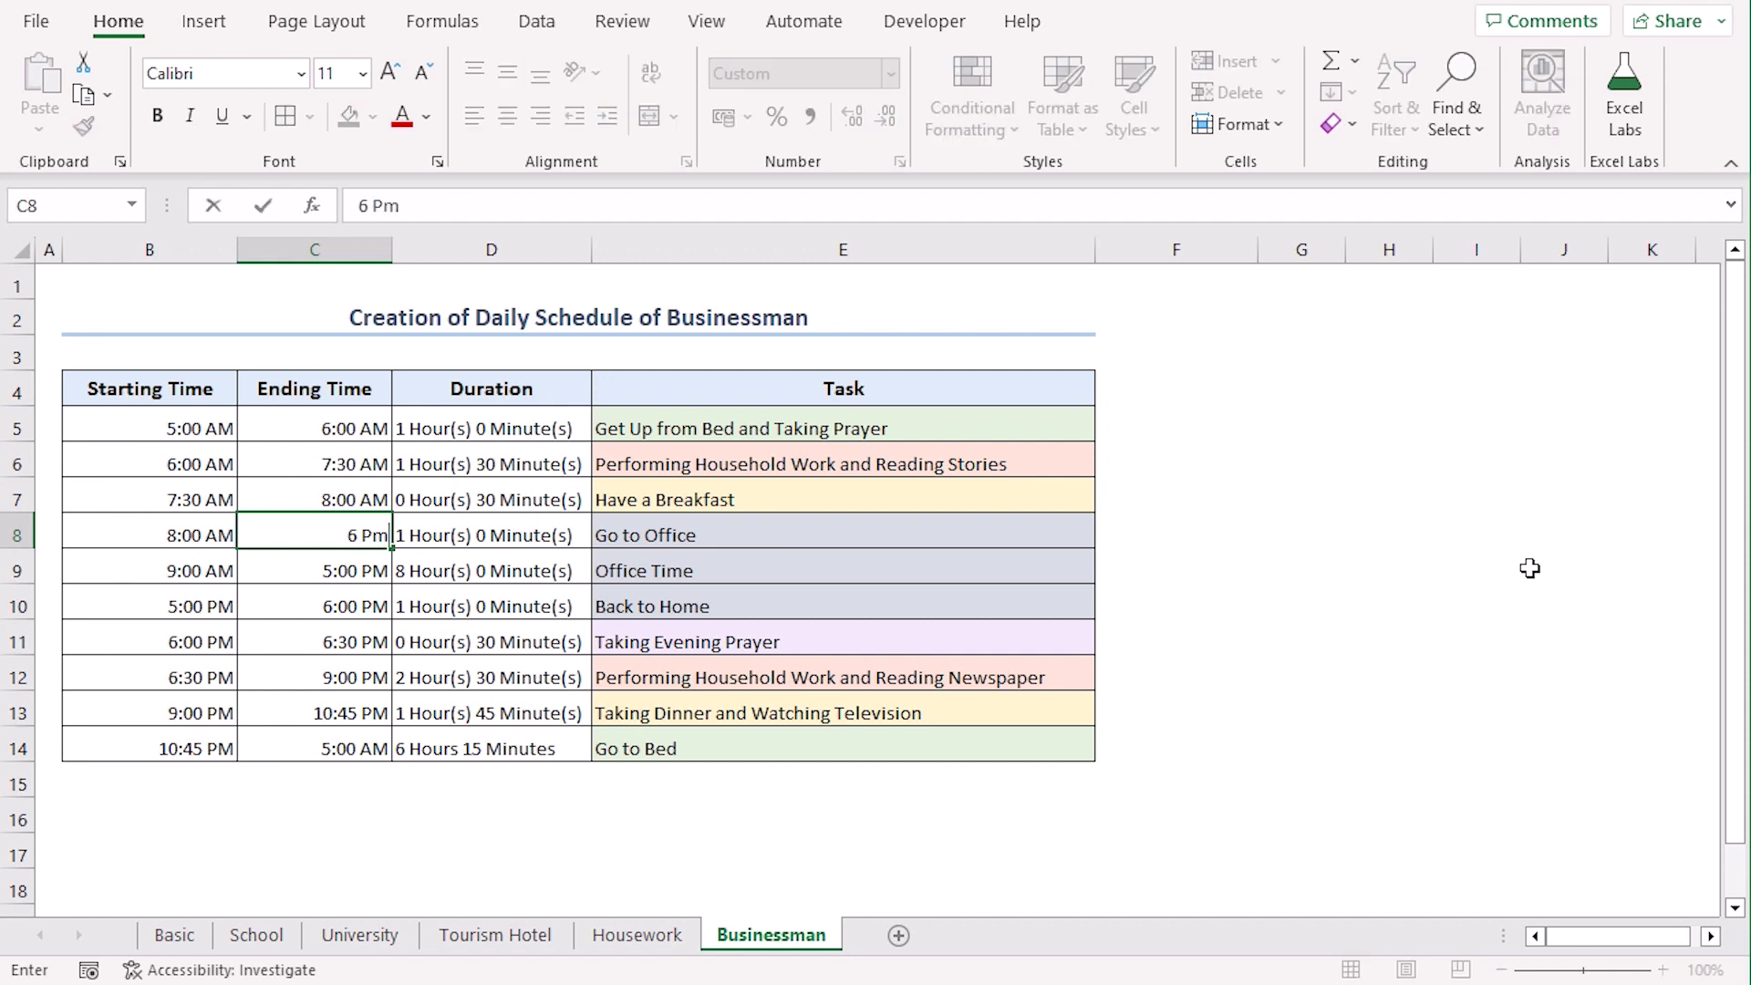
{"action": "key", "text": "Return"}
{"action": "left_click_drag", "start_coordinate": [15, 569], "coordinate": [16, 606]}
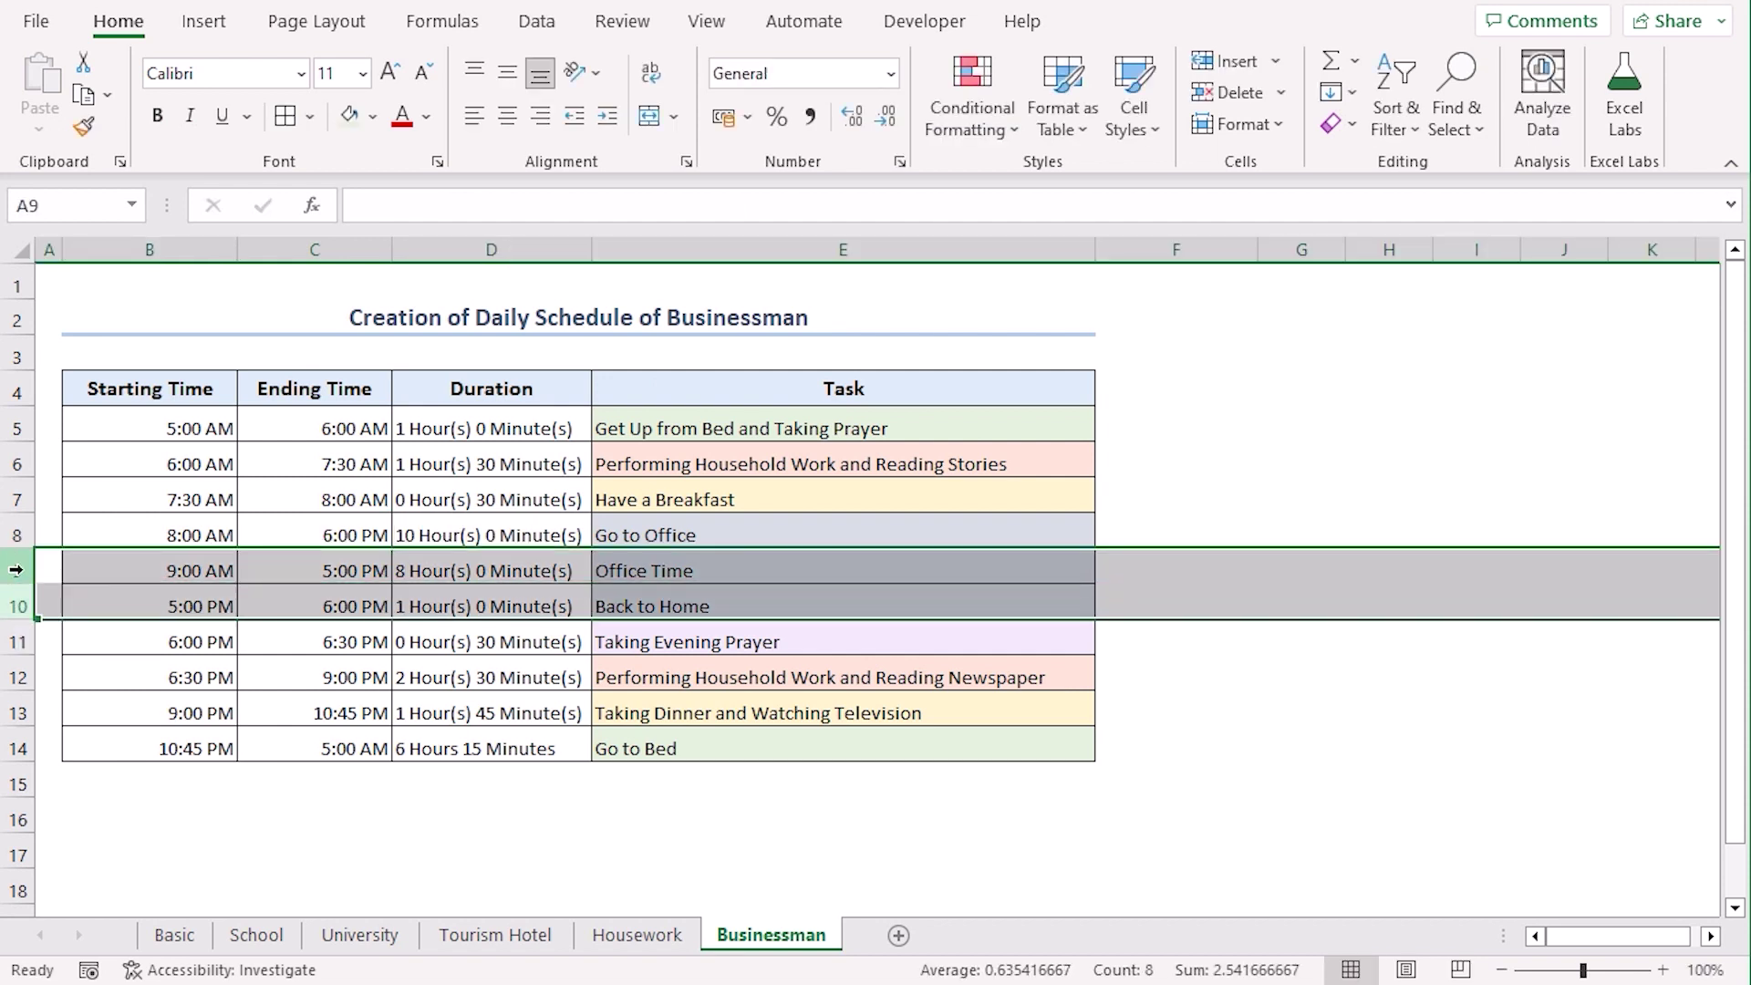
{"action": "right_click", "coordinate": [16, 570]}
{"action": "left_click", "coordinate": [178, 358]}
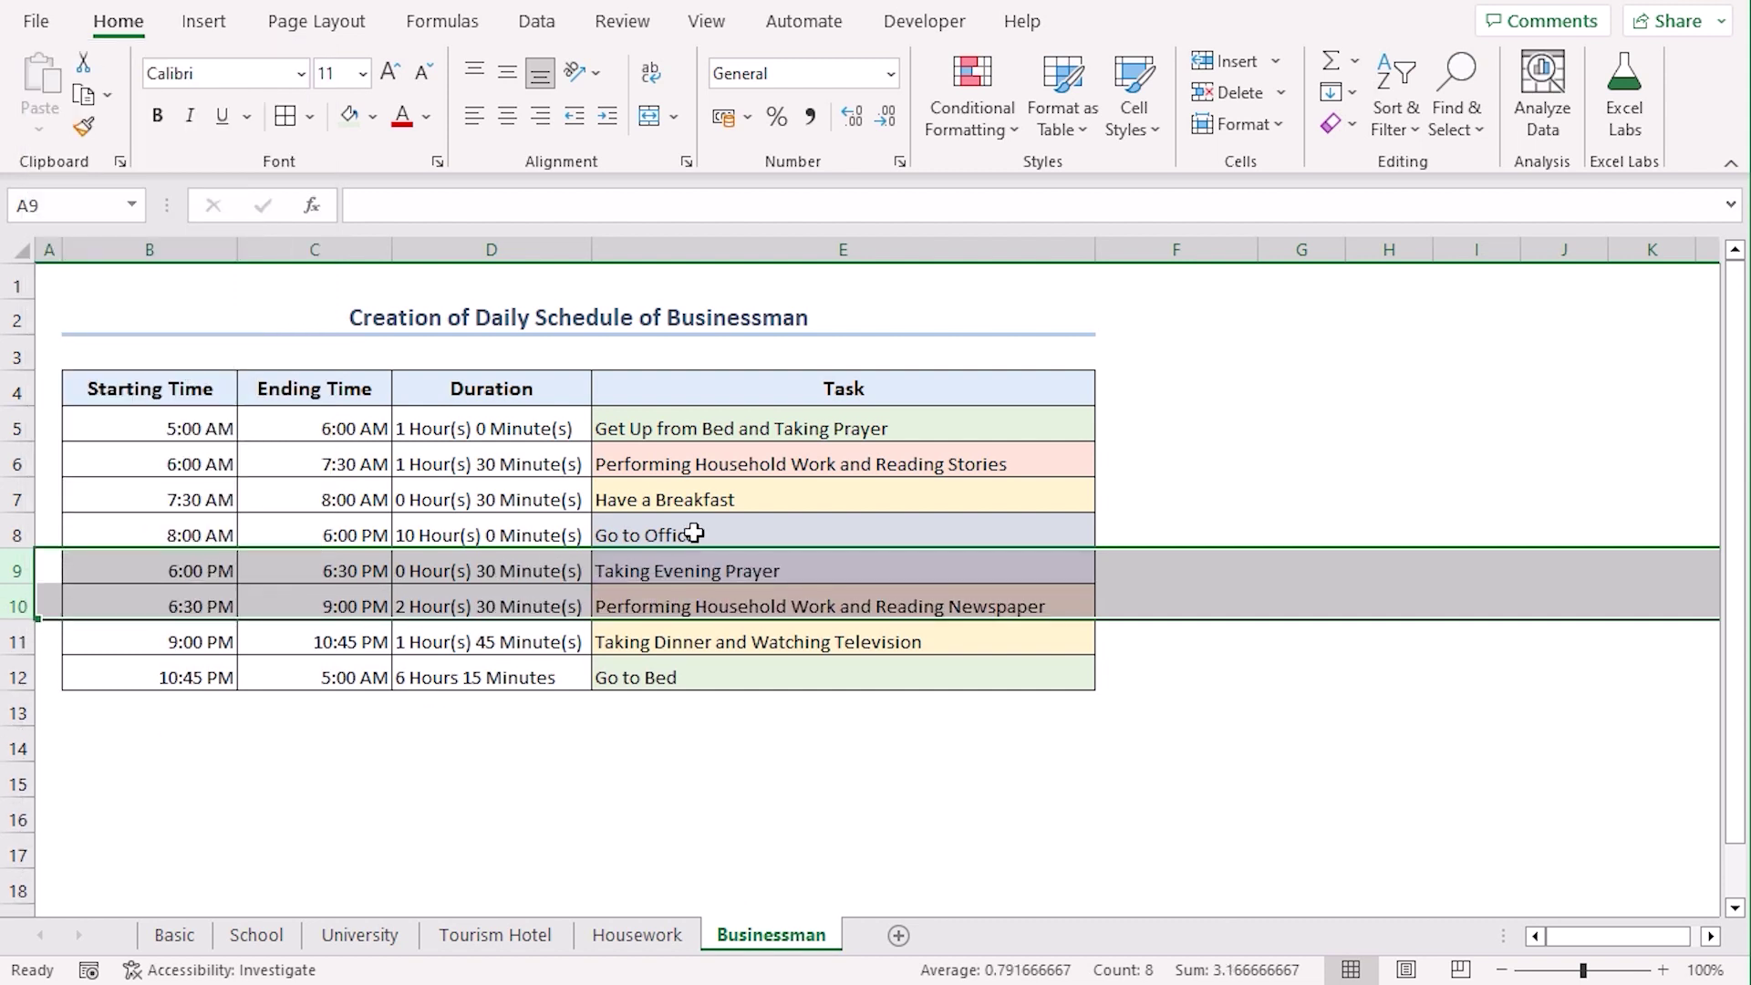
Change E8 to 'Stay at Grocery Shop' and replace Reading Stories with Checking Inventories in E6
{"action": "left_click", "coordinate": [697, 531]}
{"action": "type", "text": "Stay"}
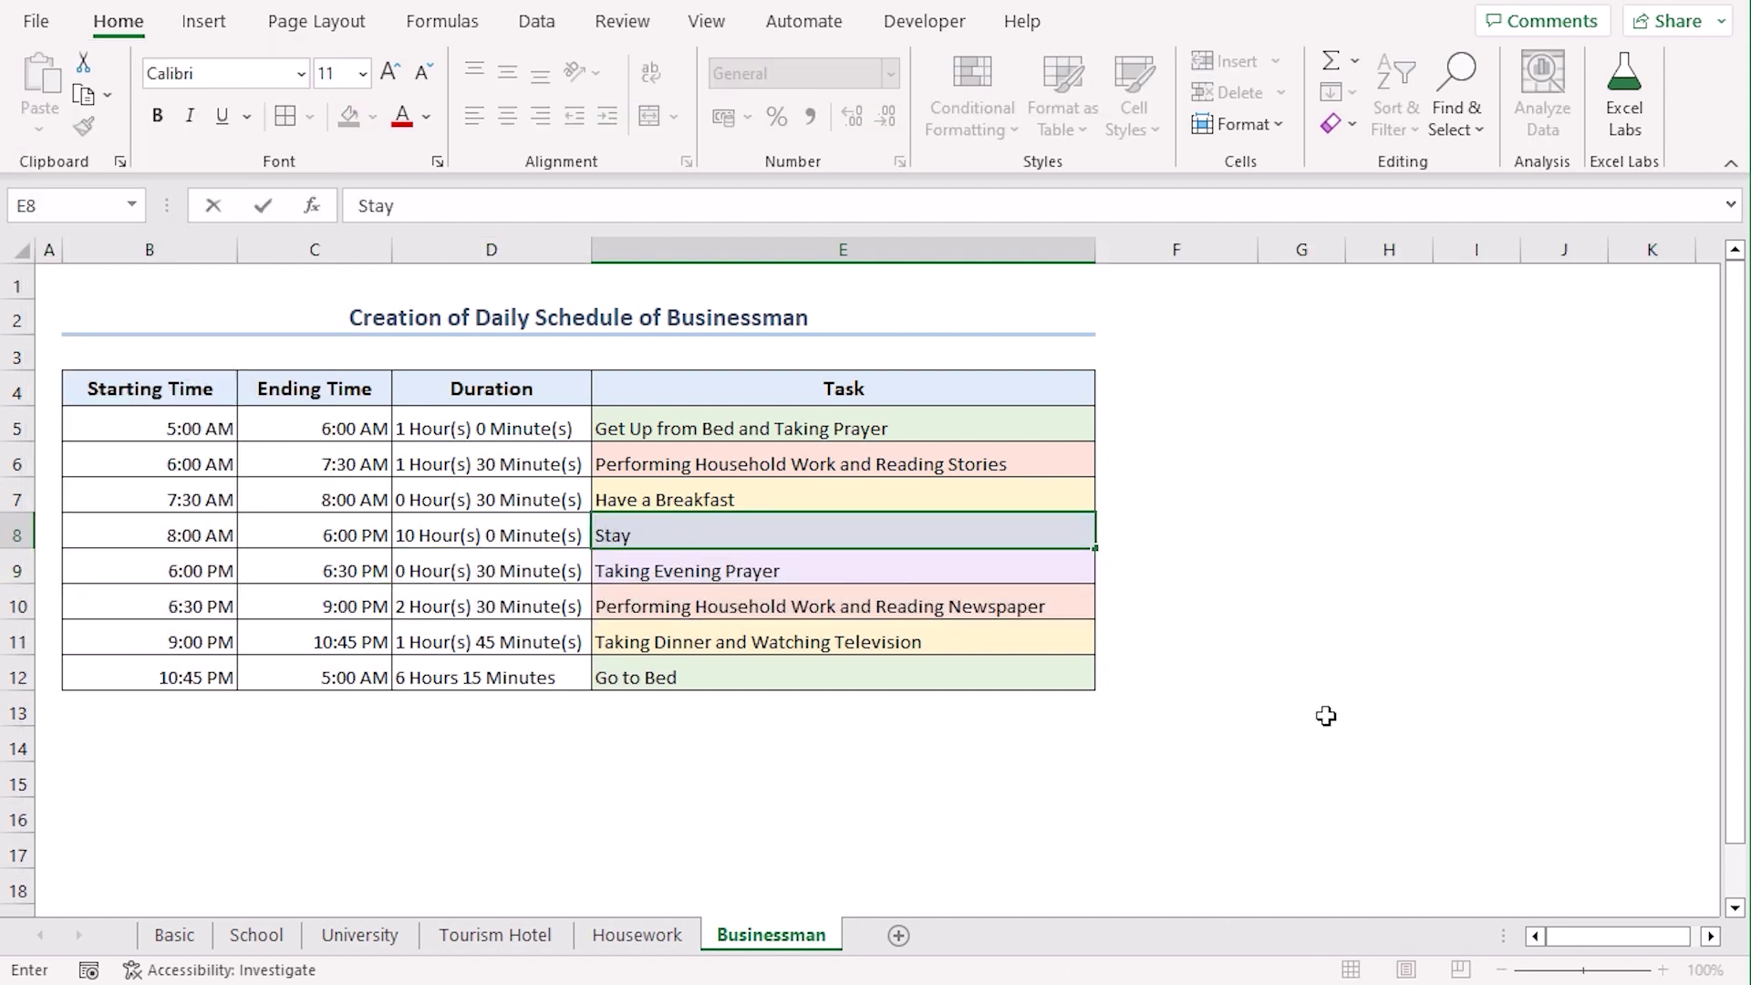
{"action": "type", "text": " at Grocery S"}
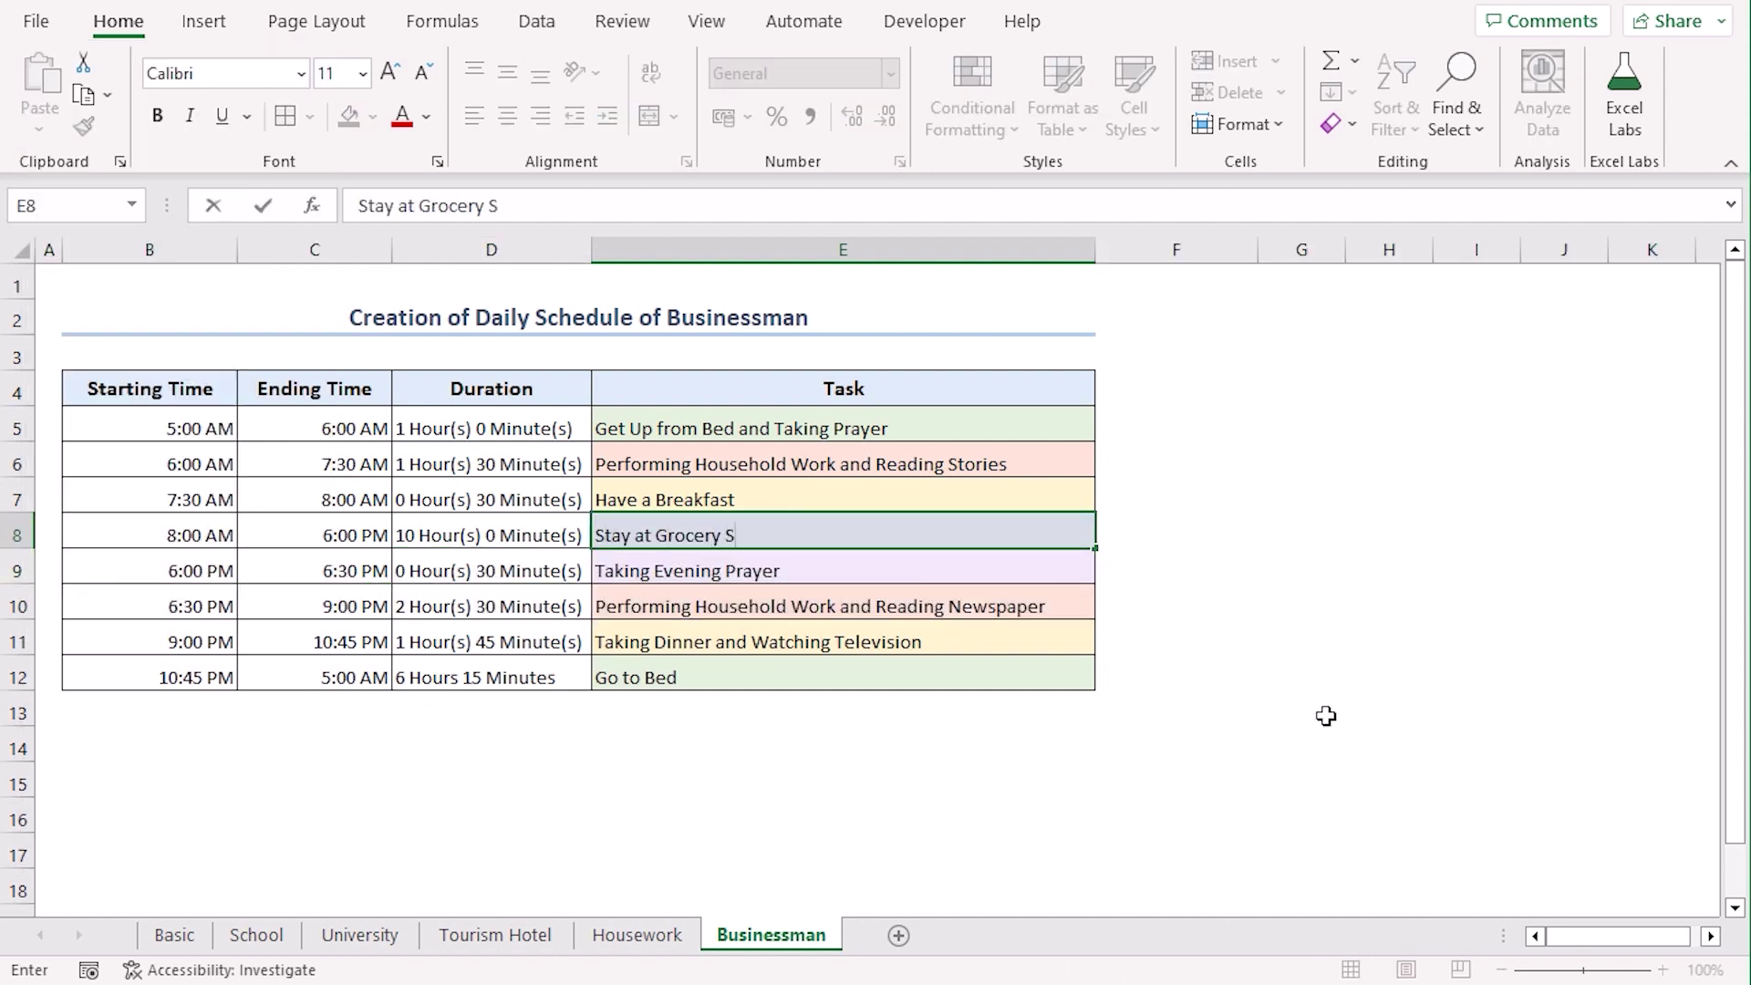
{"action": "type", "text": "hop"}
{"action": "key", "text": "Return"}
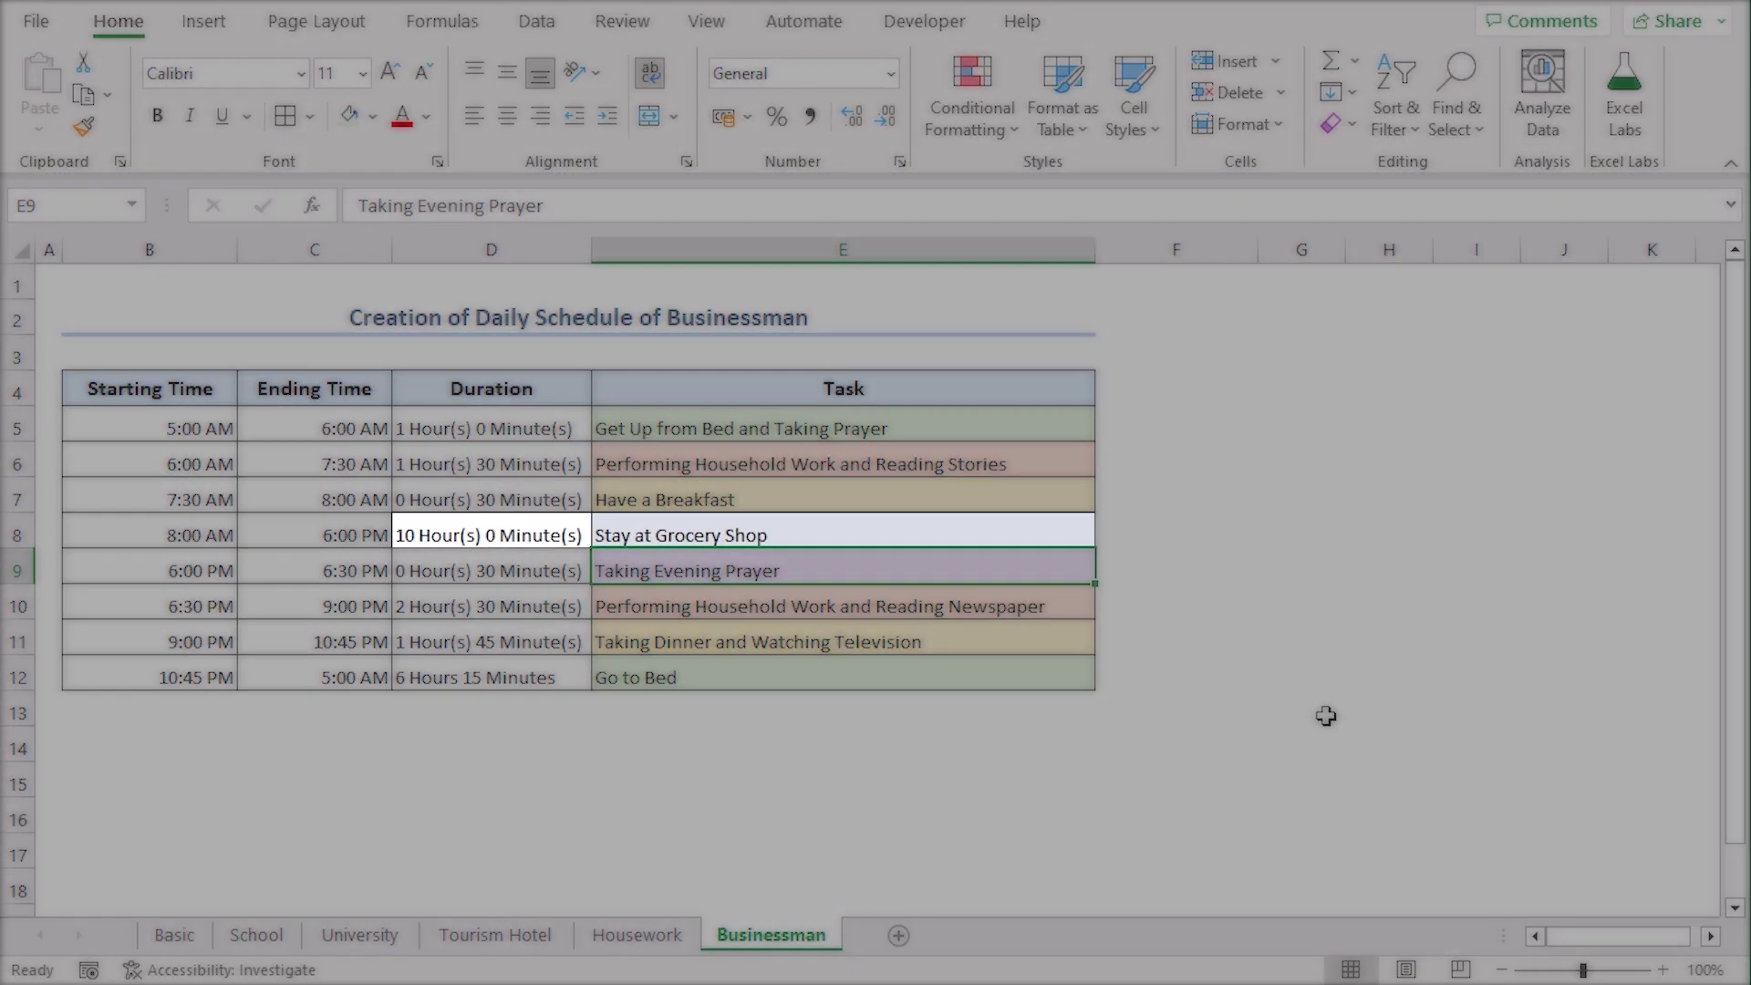
{"action": "key", "text": "Up"}
{"action": "key", "text": "Up"}
{"action": "key", "text": "Up"}
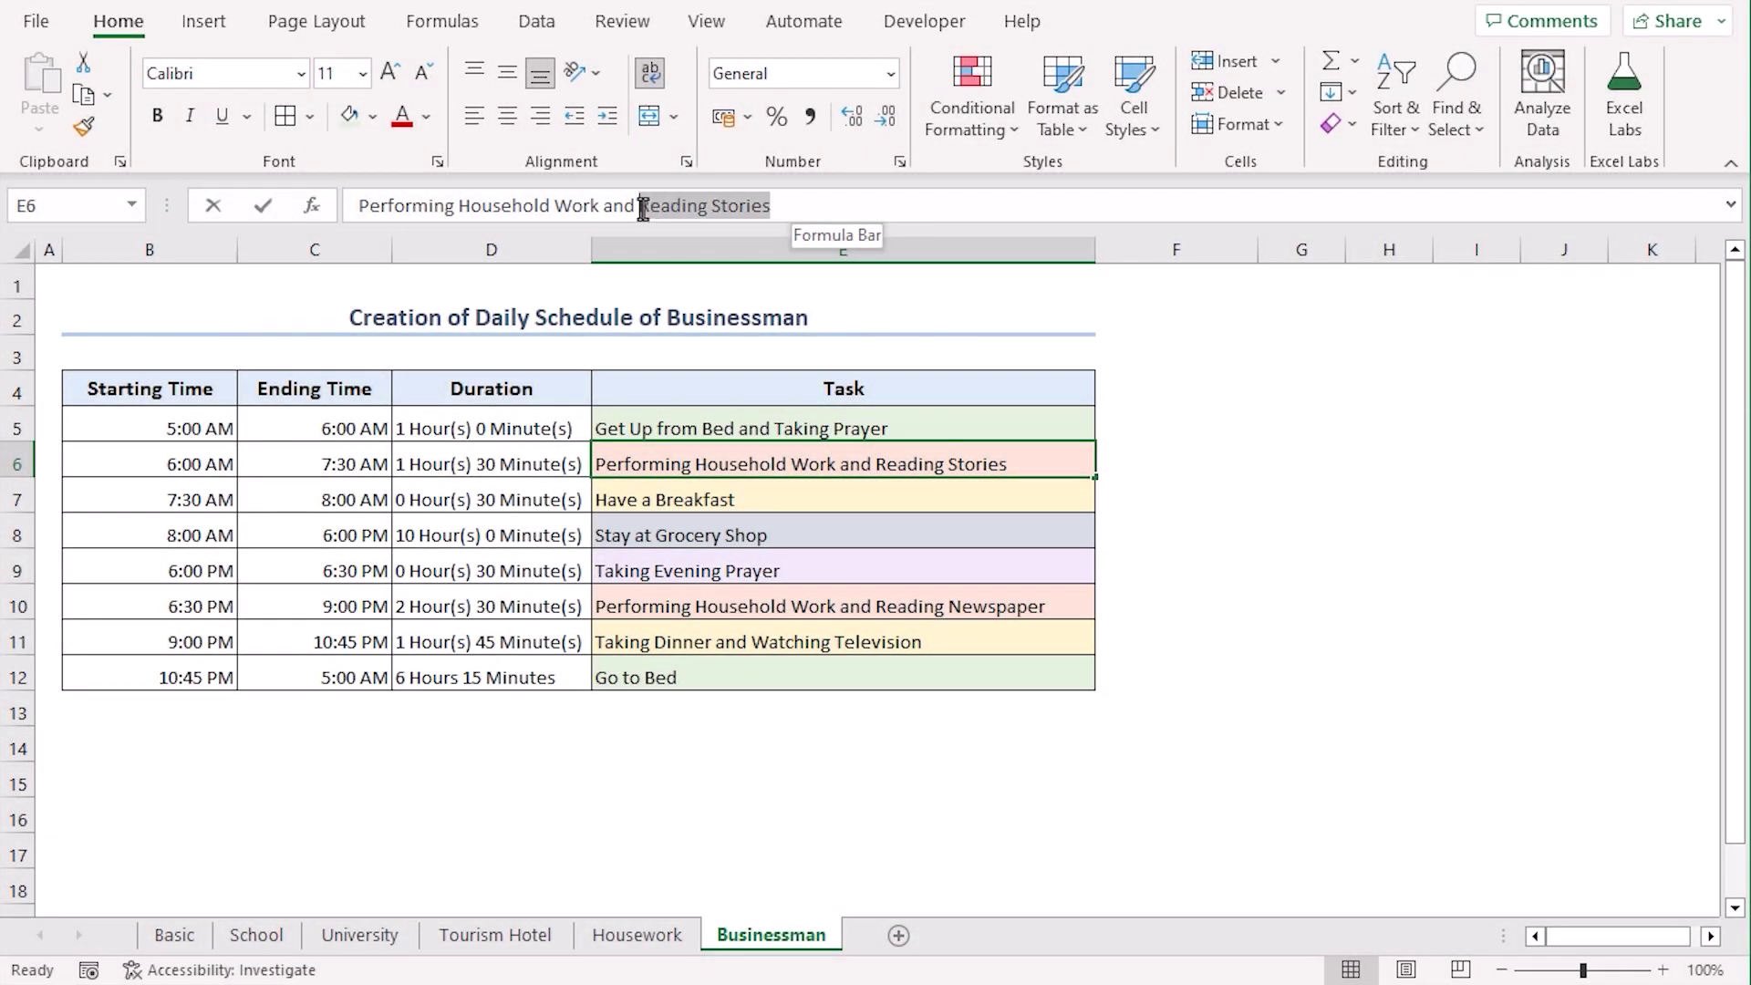
{"action": "left_click", "coordinate": [643, 208]}
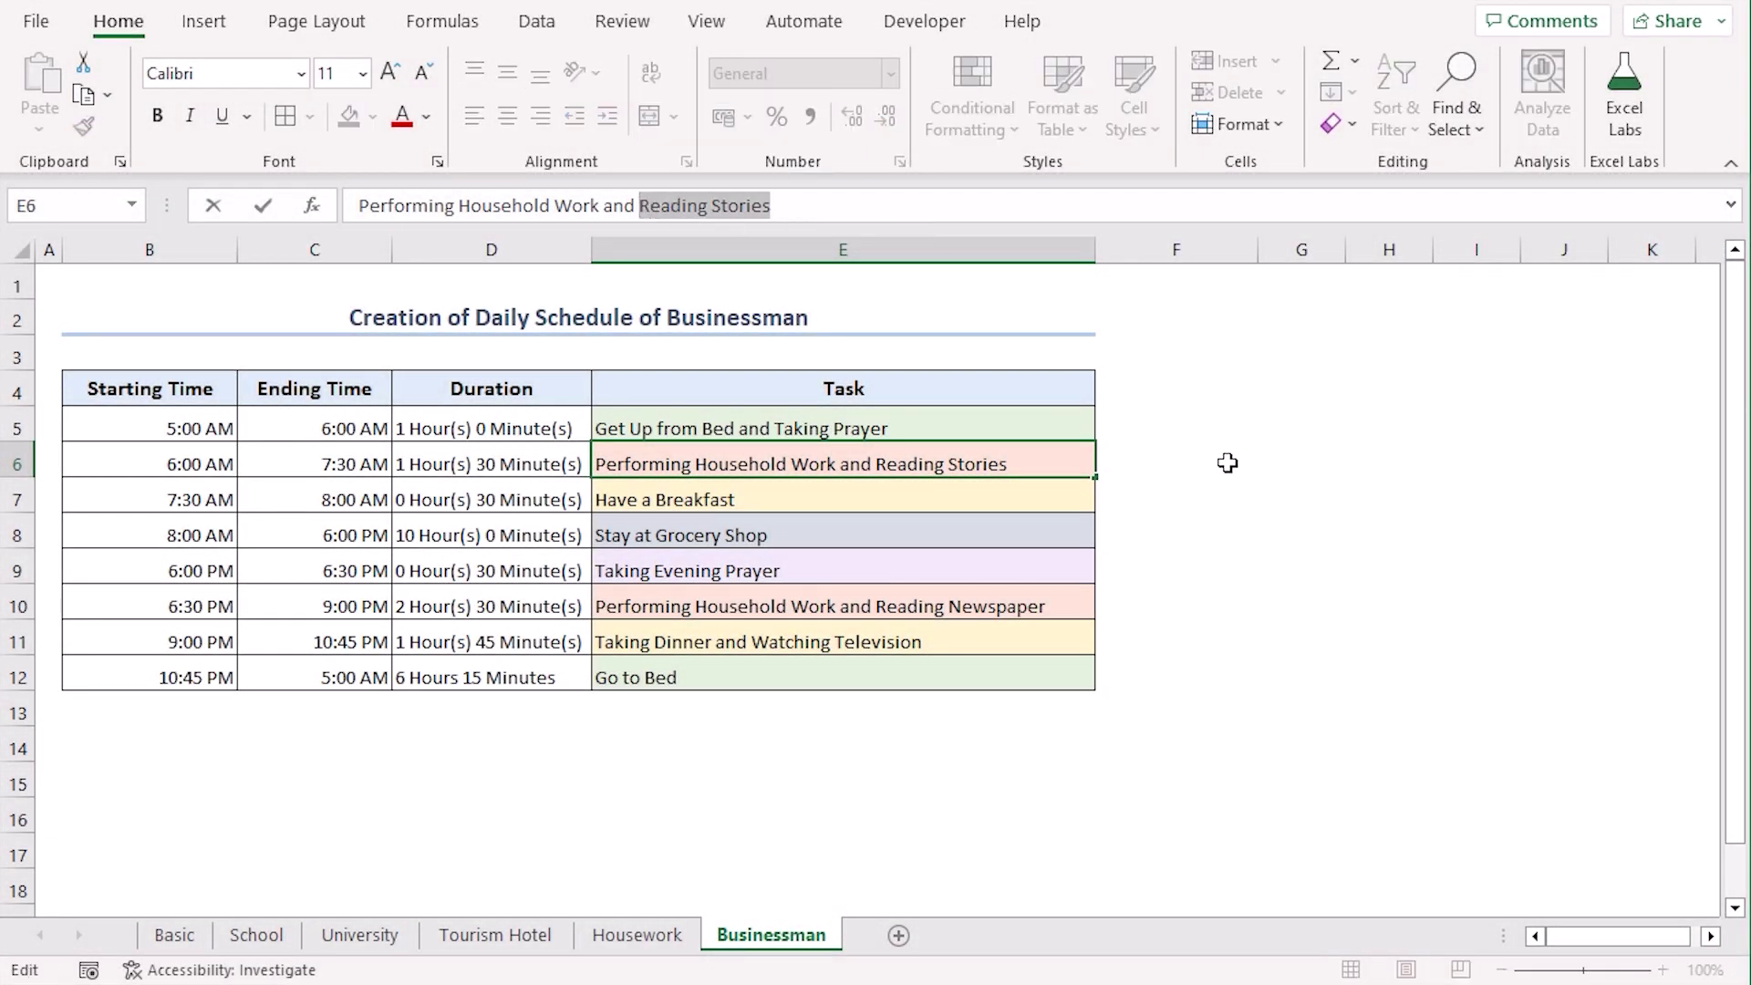
{"action": "type", "text": "Chec"}
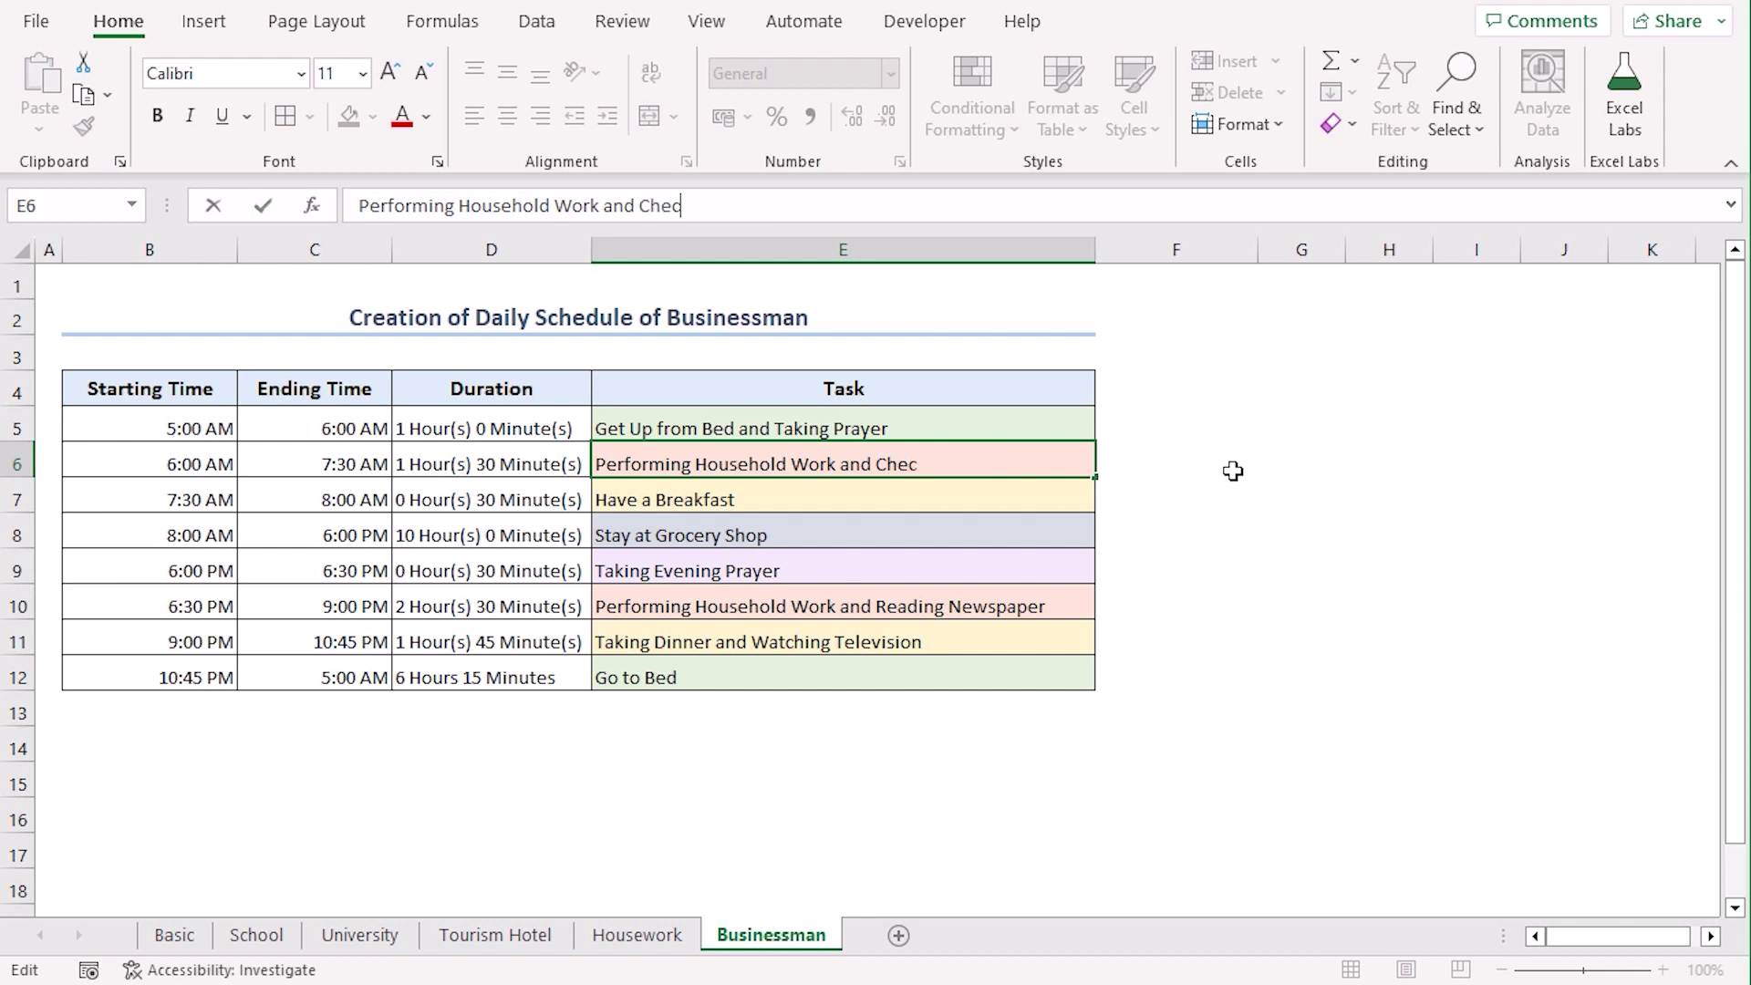
{"action": "type", "text": "king Inventories"}
{"action": "key", "text": "Return"}
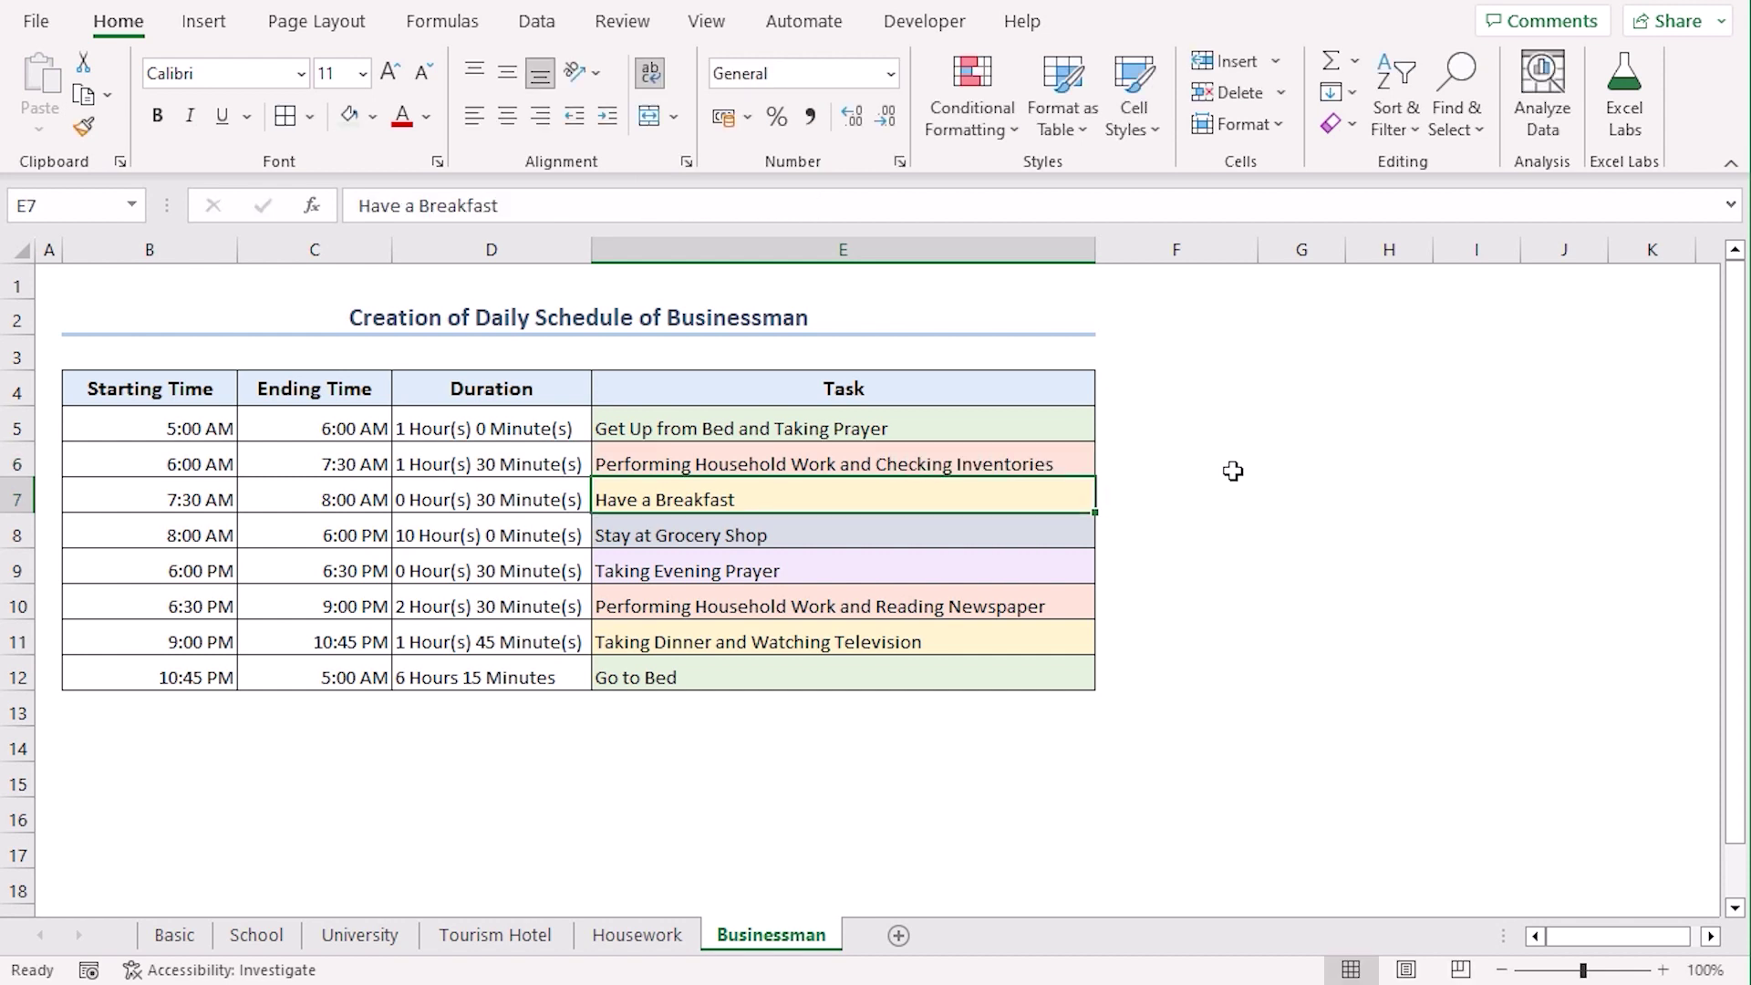